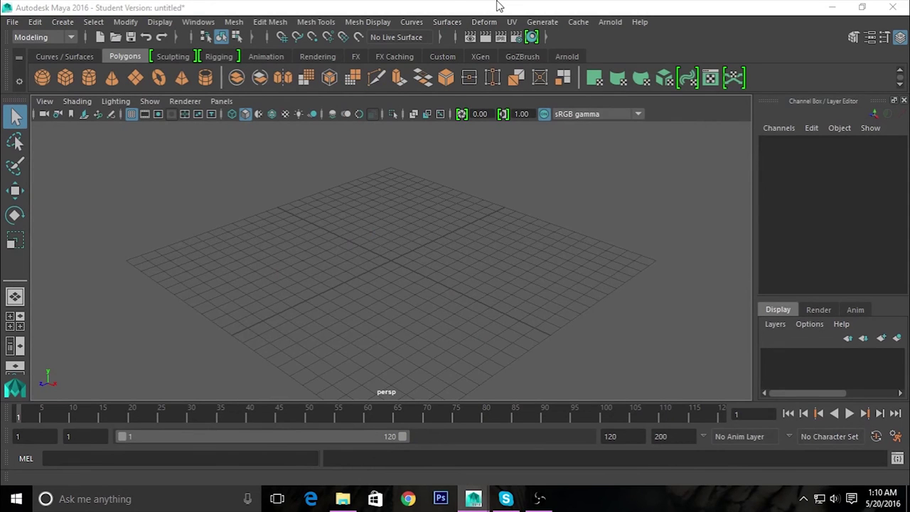
Set F:\Youtube\Low poly house as the project and create a default workspace there.
click(19, 26)
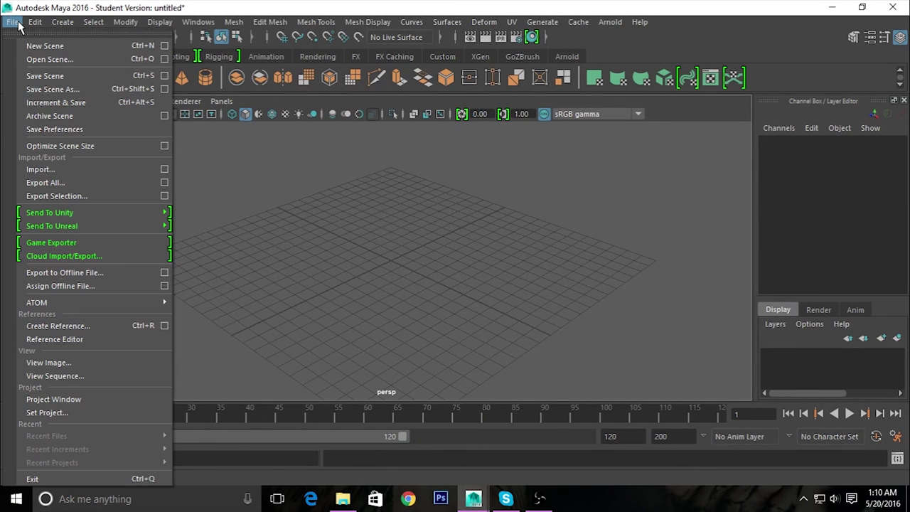
click(51, 414)
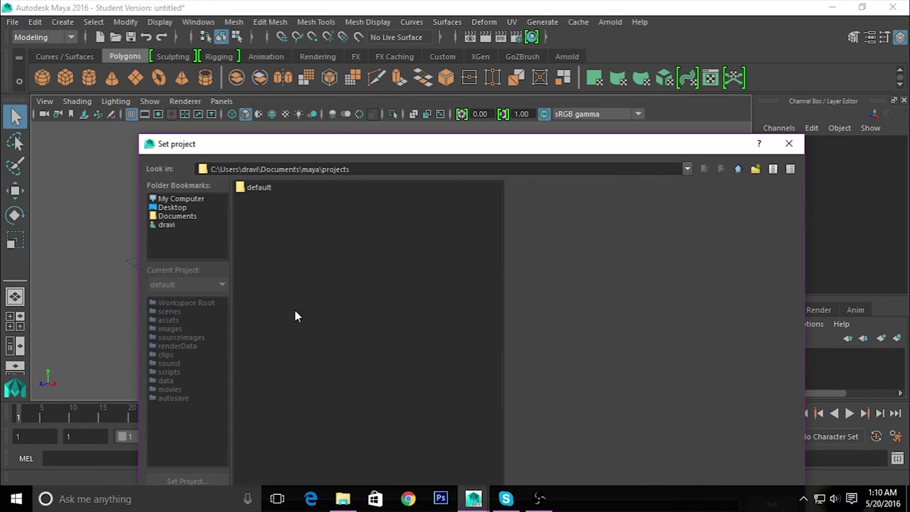
click(178, 199)
click(263, 209)
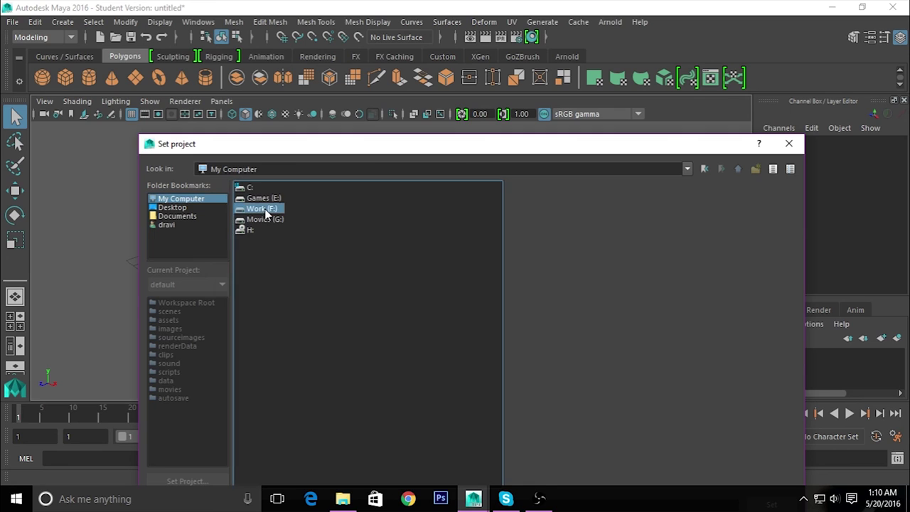
key(Return)
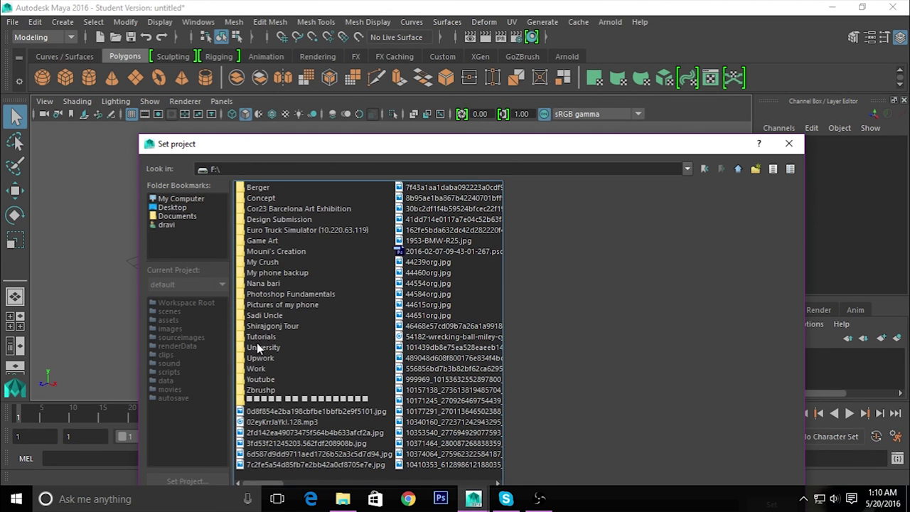
click(261, 379)
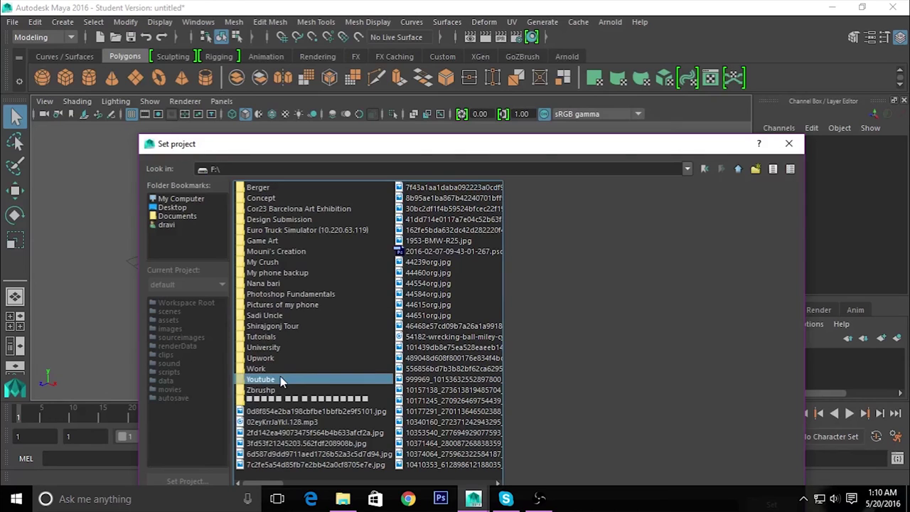
key(Return)
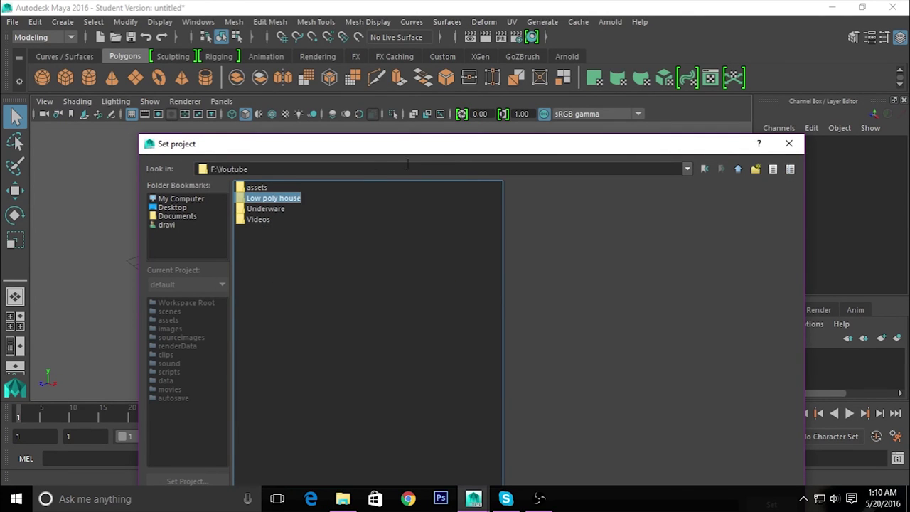
drag(440, 147, 391, 39)
click(711, 398)
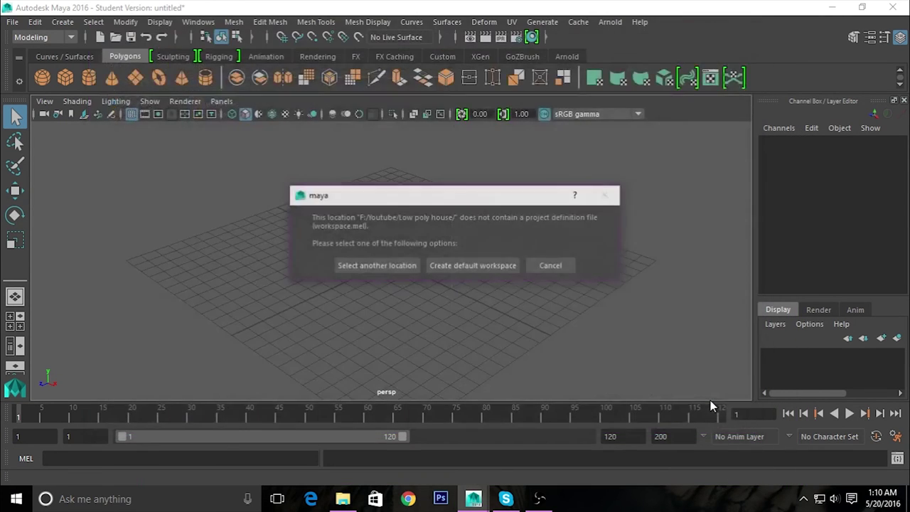
click(470, 267)
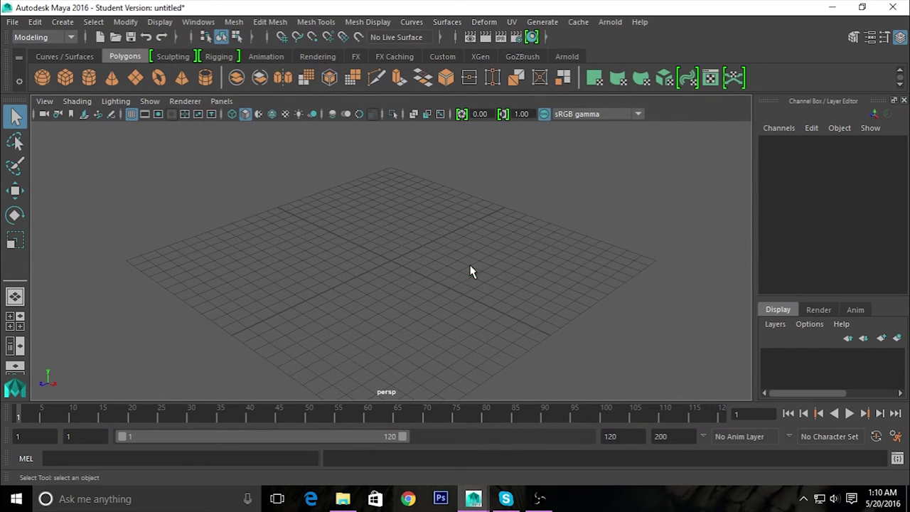
Accept the new project's settings in the Project Window.
click(12, 22)
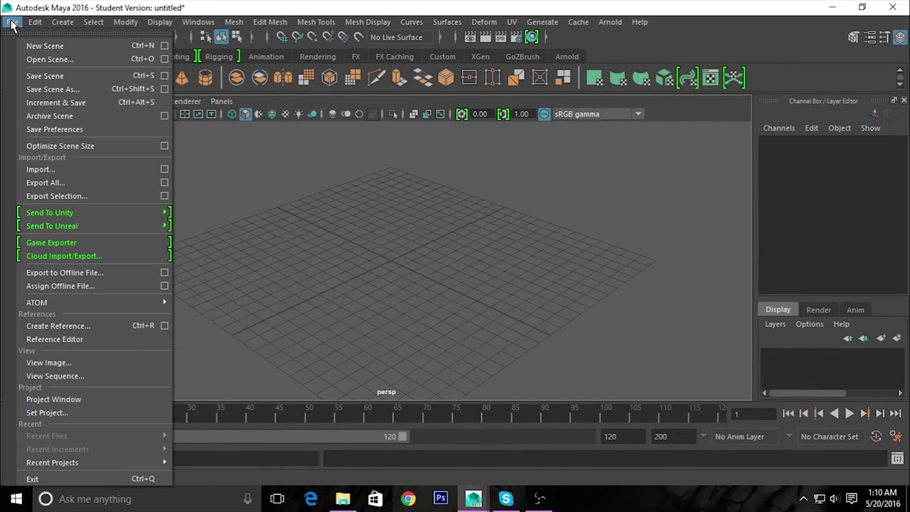
click(79, 403)
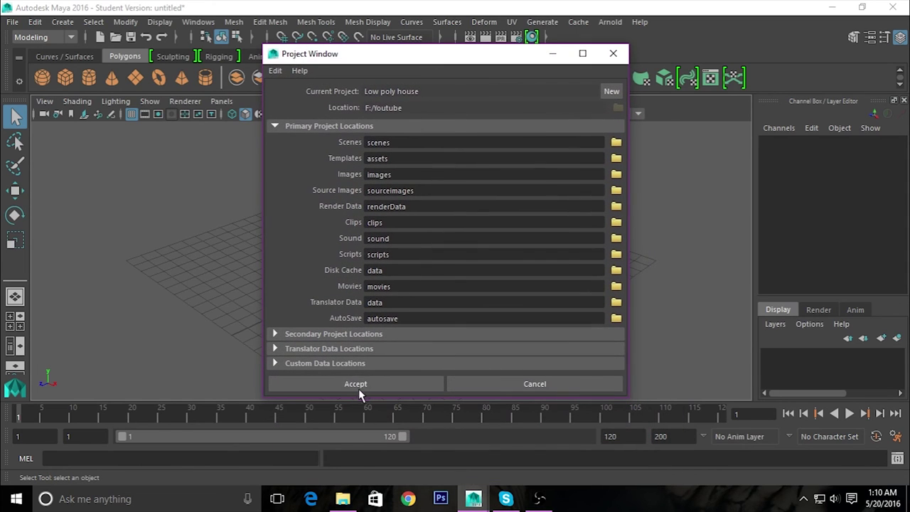
click(358, 386)
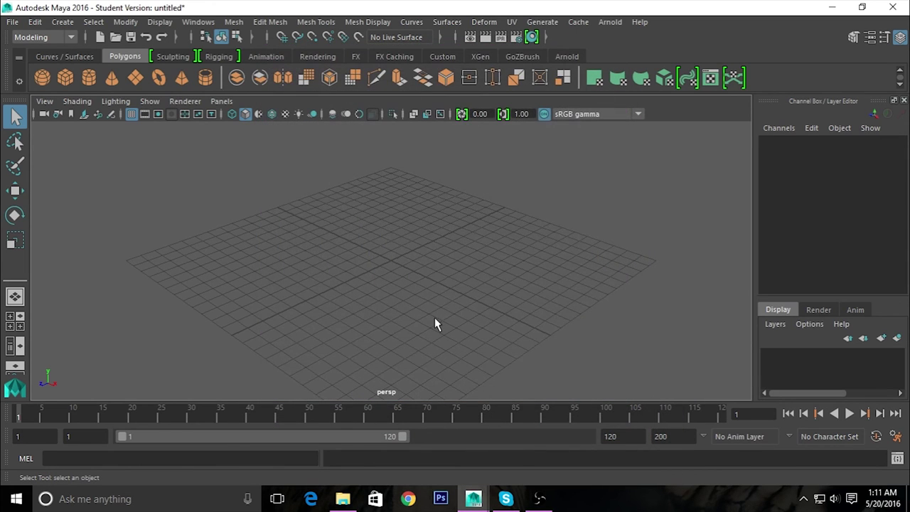
scroll(431, 319, down, 2)
scroll(432, 321, down, 2)
mouse_move(434, 321)
alt+mouse_down()
mouse_move(309, 295)
mouse_move(398, 315)
mouse_move(446, 372)
alt+mouse_up()
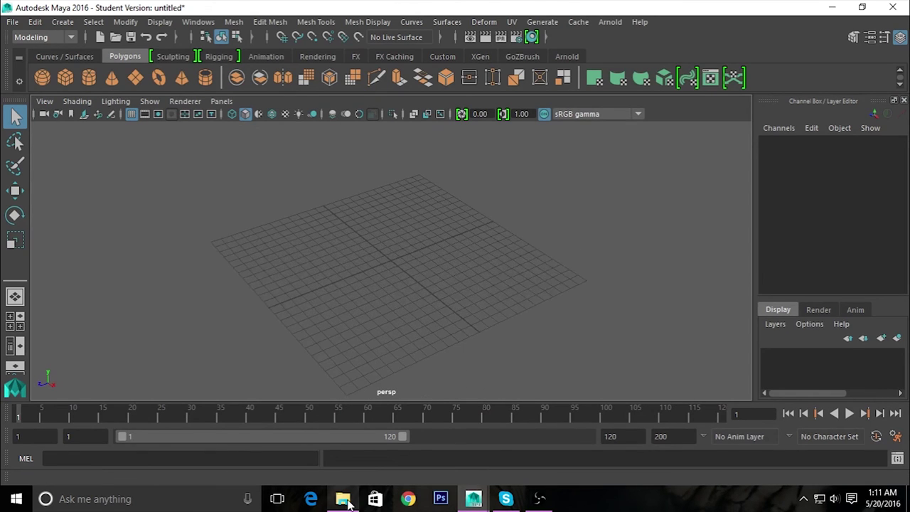
click(345, 500)
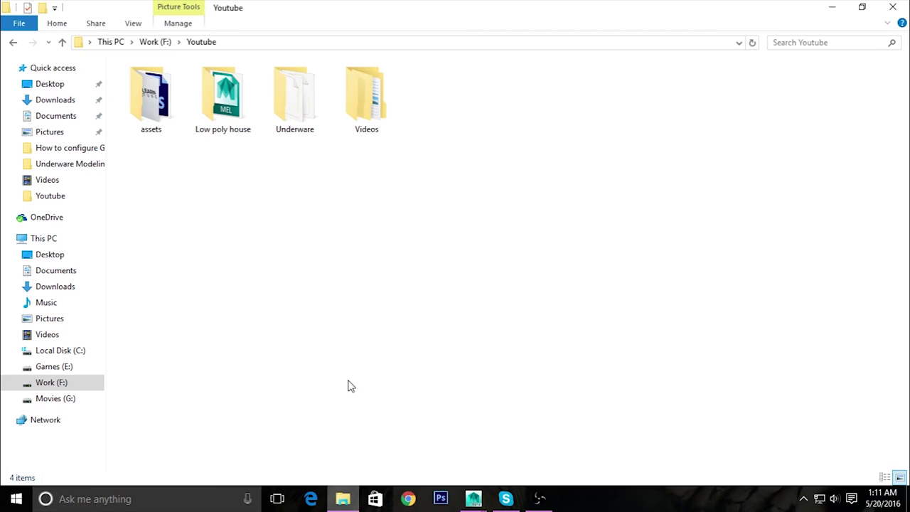
double_click(212, 106)
right_click(237, 337)
click(274, 201)
click(539, 500)
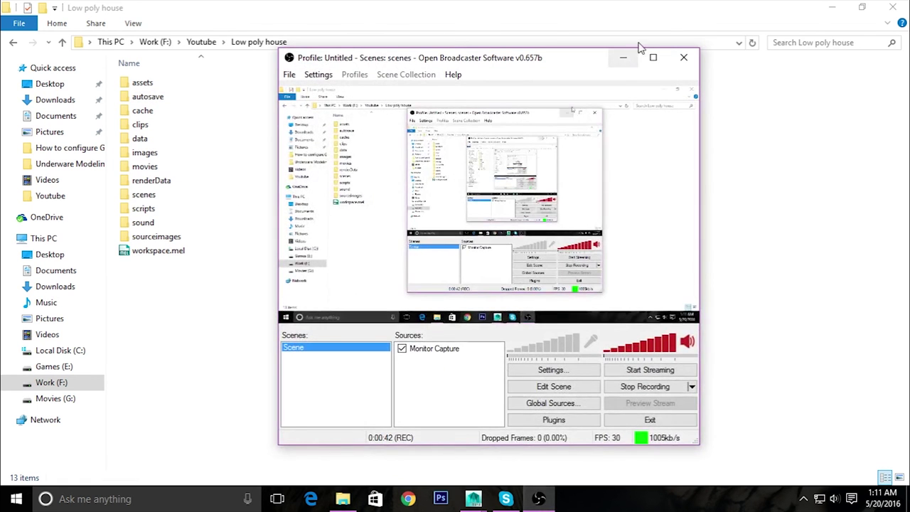
click(623, 59)
mouse_move(473, 498)
click(540, 426)
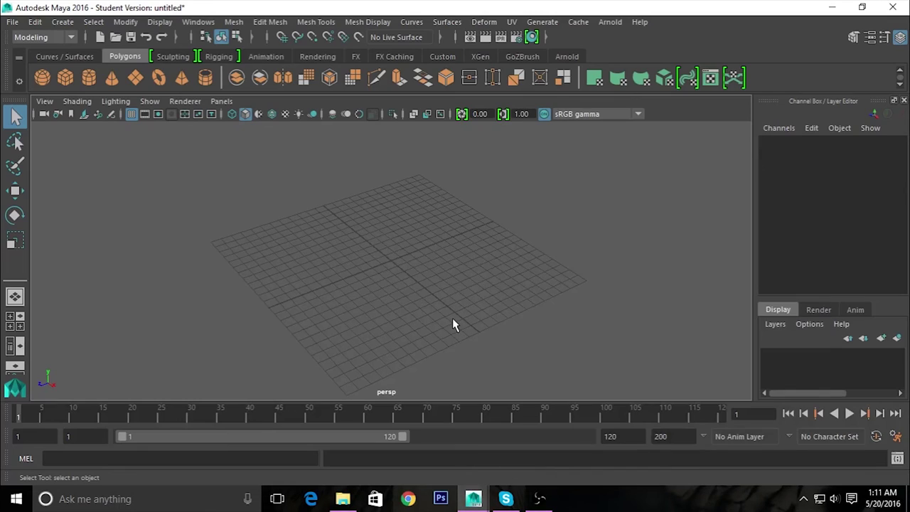
Scale the new cube up evenly, then flatten it in Y into a thin slab.
mouse_move(452, 323)
alt+mouse_down()
mouse_move(507, 310)
mouse_move(443, 321)
alt+mouse_up()
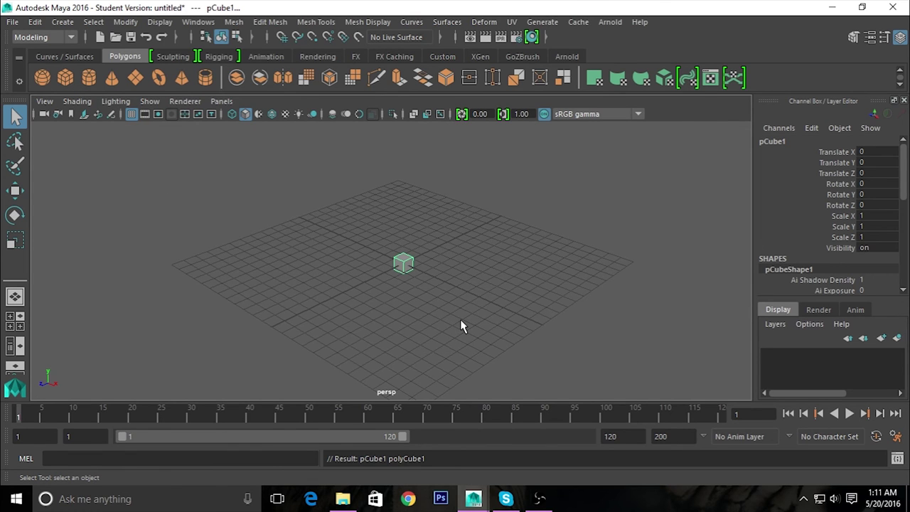
key(f)
alt+right_drag(491, 325, 406, 341)
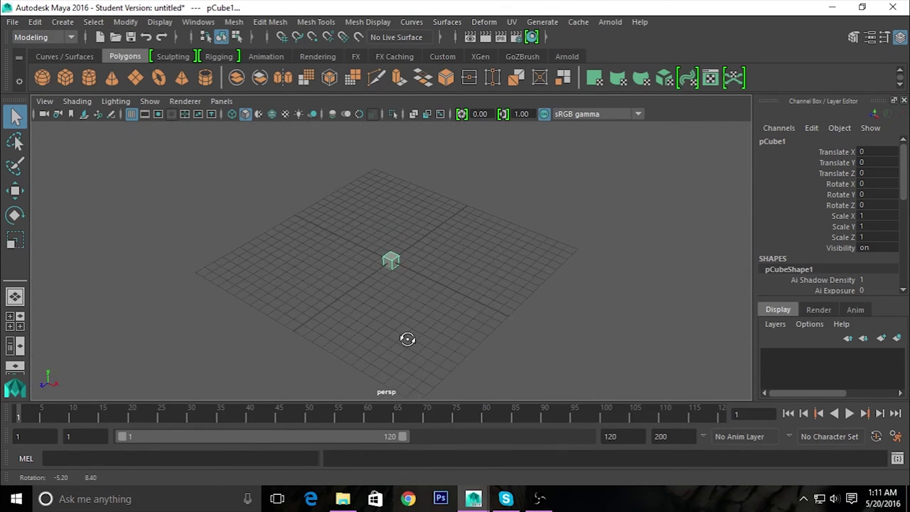
key(r)
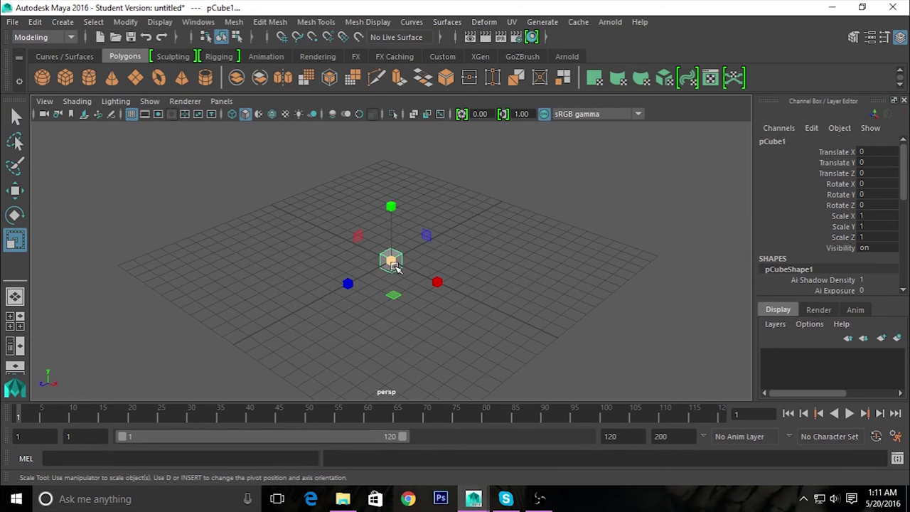
mouse_move(390, 261)
mouse_down()
mouse_move(481, 346)
mouse_move(415, 233)
mouse_move(517, 361)
mouse_move(493, 309)
mouse_up()
mouse_move(405, 206)
mouse_down()
mouse_move(404, 243)
mouse_move(378, 228)
mouse_move(393, 228)
mouse_move(402, 253)
mouse_up()
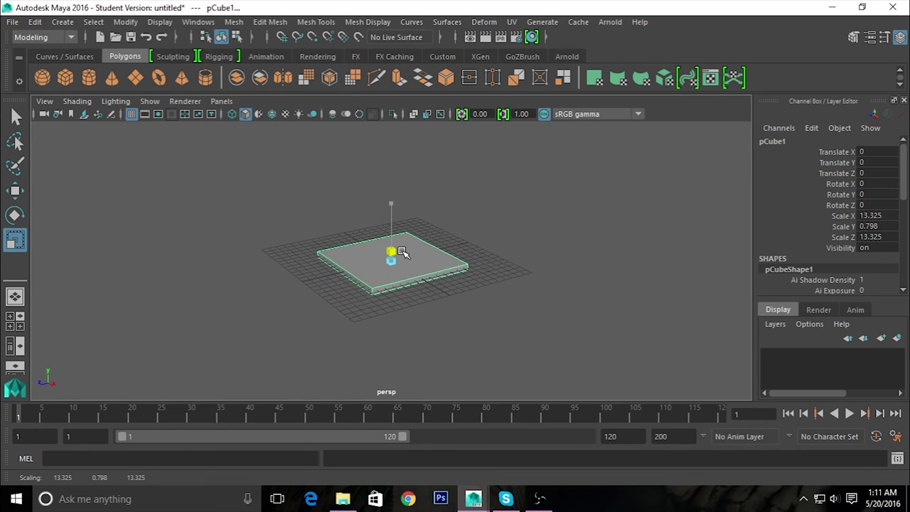
Stretch the slab along X so its scale reads 17.665, 1.303, 13.325.
alt+drag(554, 324, 479, 382)
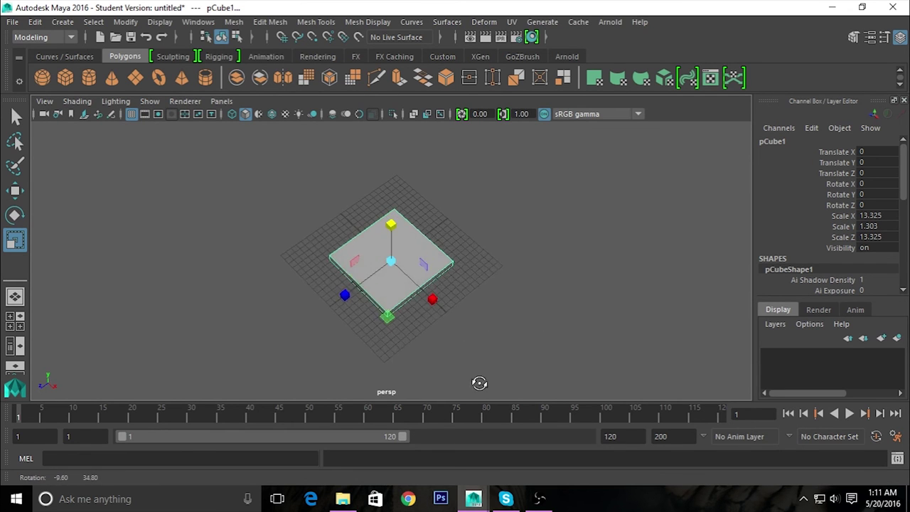
click(475, 264)
mouse_move(476, 264)
alt+mouse_down()
mouse_move(505, 331)
mouse_move(563, 342)
alt+mouse_up()
key(ctrl+z)
mouse_move(508, 318)
alt+mouse_down()
mouse_move(447, 270)
mouse_move(479, 282)
mouse_move(469, 285)
alt+mouse_up()
click(575, 319)
mouse_move(575, 319)
alt+mouse_down()
mouse_move(459, 235)
mouse_move(531, 319)
mouse_move(485, 306)
alt+mouse_up()
alt+right_drag(485, 306, 443, 319)
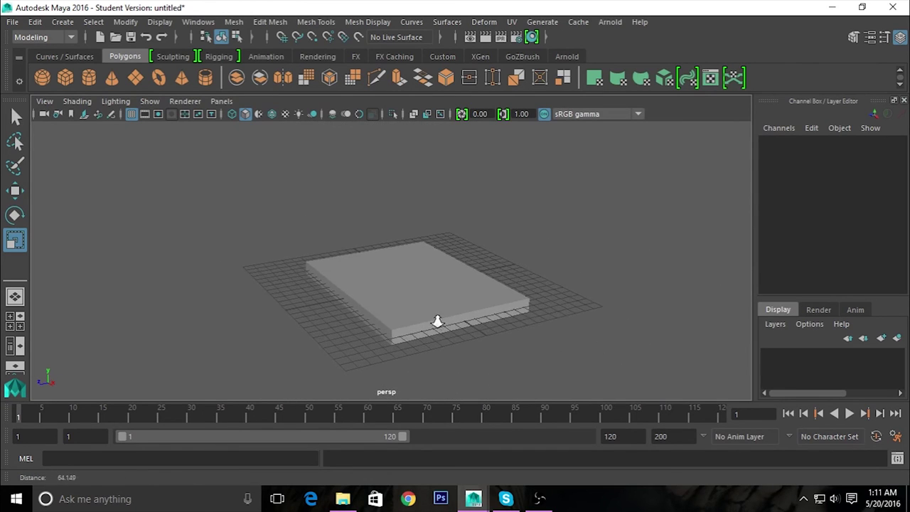
click(514, 311)
mouse_move(514, 310)
alt+mouse_down()
mouse_move(425, 302)
mouse_move(433, 277)
alt+mouse_up()
mouse_move(442, 264)
right_down()
mouse_move(434, 240)
mouse_move(416, 270)
right_up()
Extrude the slab's top face upward into a tall block.
click(420, 260)
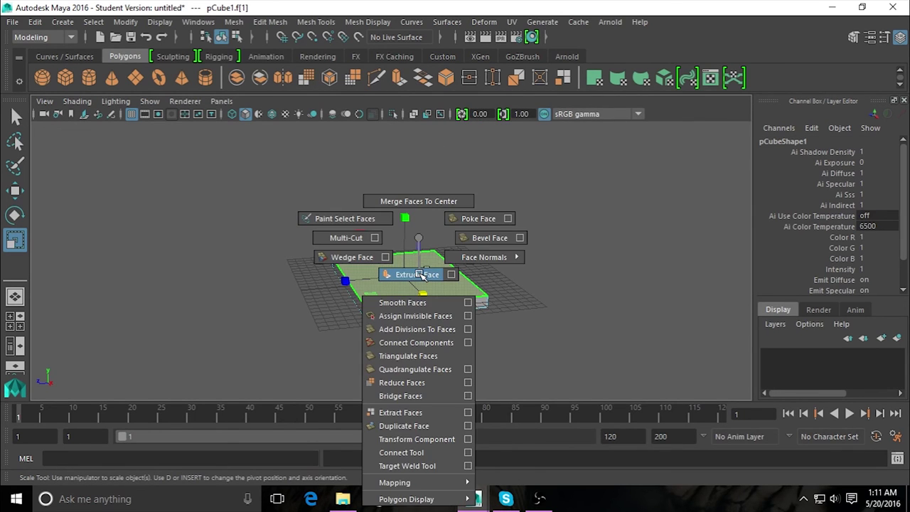
alt+drag(463, 301, 501, 337)
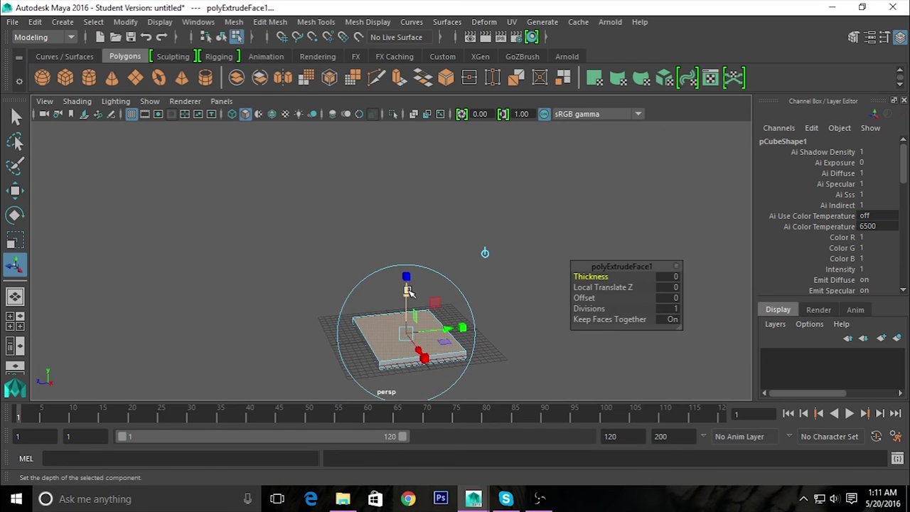
drag(408, 291, 406, 226)
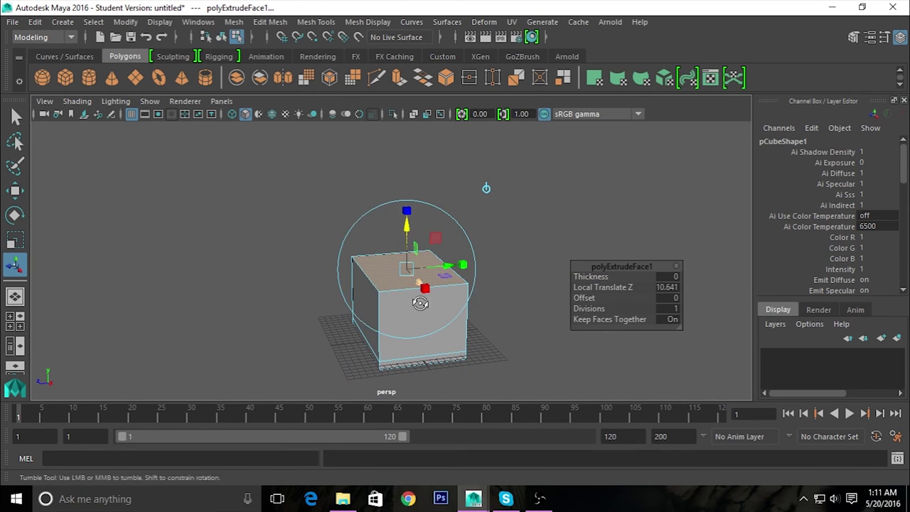
alt+drag(419, 302, 378, 278)
alt+right_drag(377, 278, 462, 344)
drag(402, 222, 414, 264)
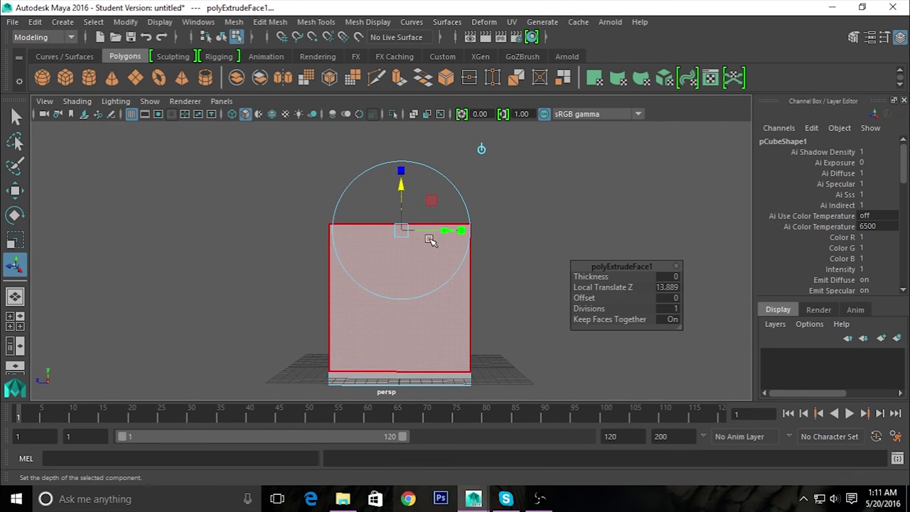
Scale the extruded top face outward so the walls flare toward the top.
key(r)
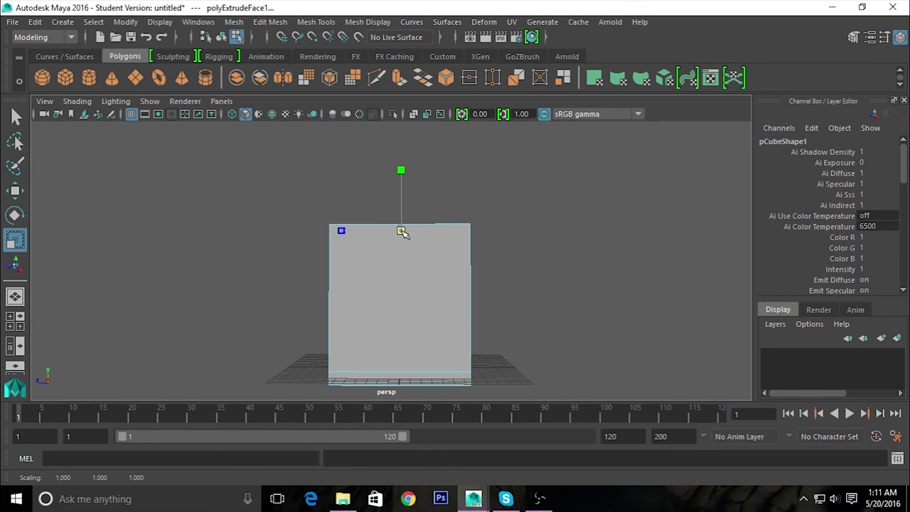
drag(401, 232, 427, 245)
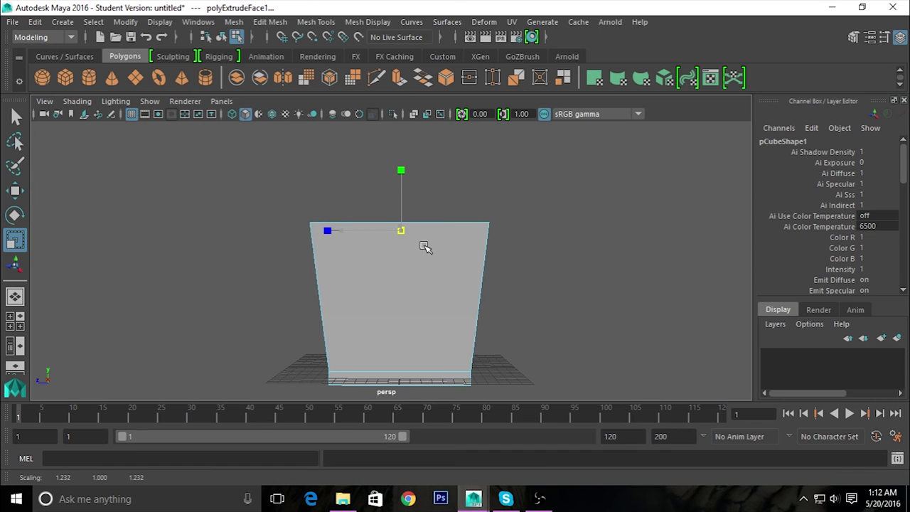
alt+drag(540, 281, 524, 307)
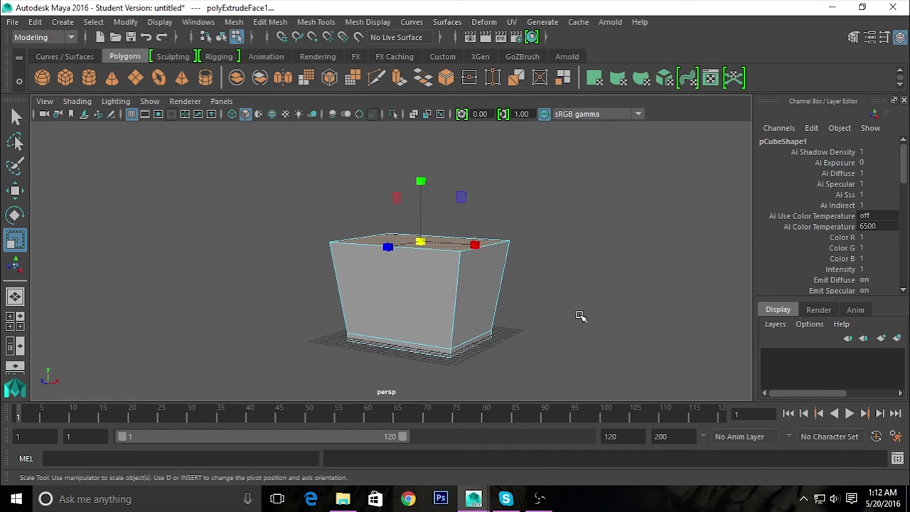
mouse_move(581, 315)
alt+mouse_down()
mouse_move(518, 317)
mouse_move(497, 305)
mouse_move(557, 352)
mouse_move(552, 344)
alt+mouse_up()
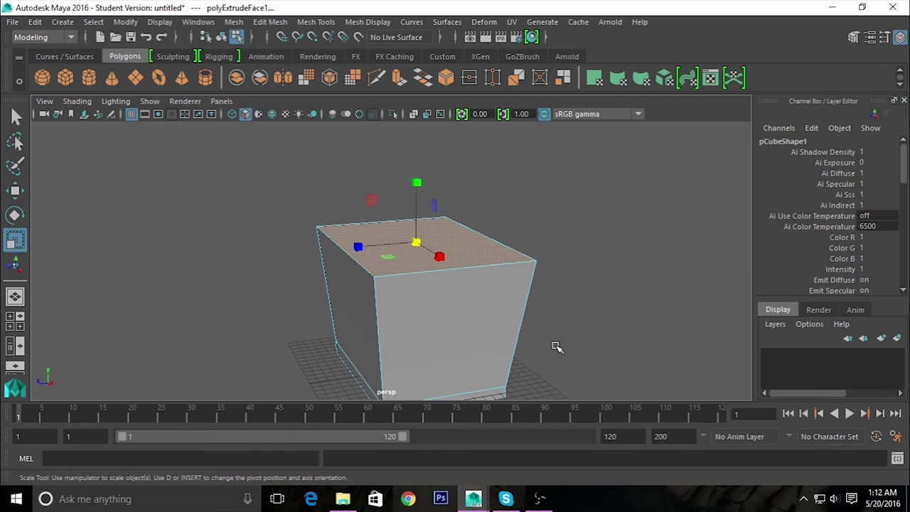
right_drag(426, 128, 488, 108)
mouse_move(475, 188)
shift+right_down()
mouse_move(475, 234)
mouse_move(393, 207)
shift+right_up()
mouse_move(370, 242)
alt+mouse_down()
mouse_move(520, 263)
mouse_move(469, 256)
mouse_move(402, 178)
alt+mouse_up()
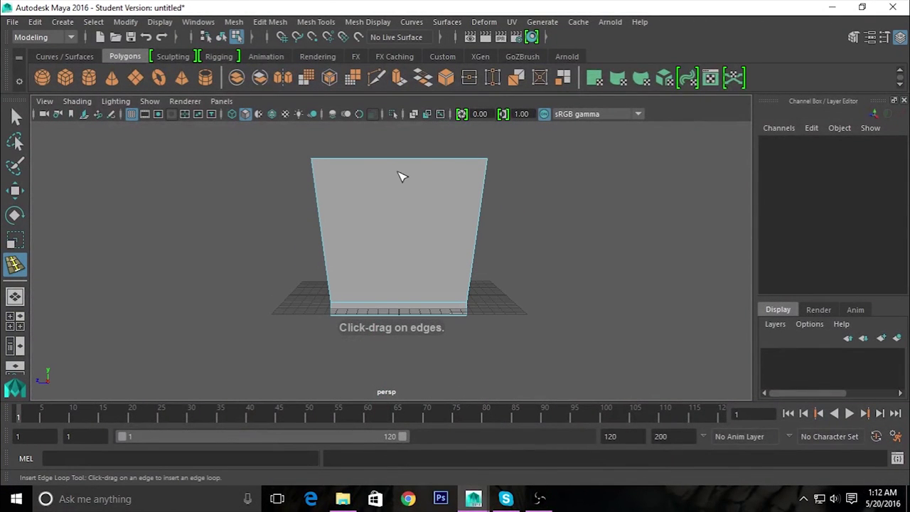
Insert an edge loop through the block's middle and split it around the edge ring.
click(406, 159)
mouse_move(446, 268)
alt+mouse_down()
mouse_move(432, 228)
mouse_move(457, 252)
alt+mouse_up()
key(q)
mouse_move(436, 221)
right_down()
mouse_move(489, 145)
mouse_move(456, 195)
mouse_move(431, 164)
mouse_move(421, 212)
mouse_move(427, 139)
right_up()
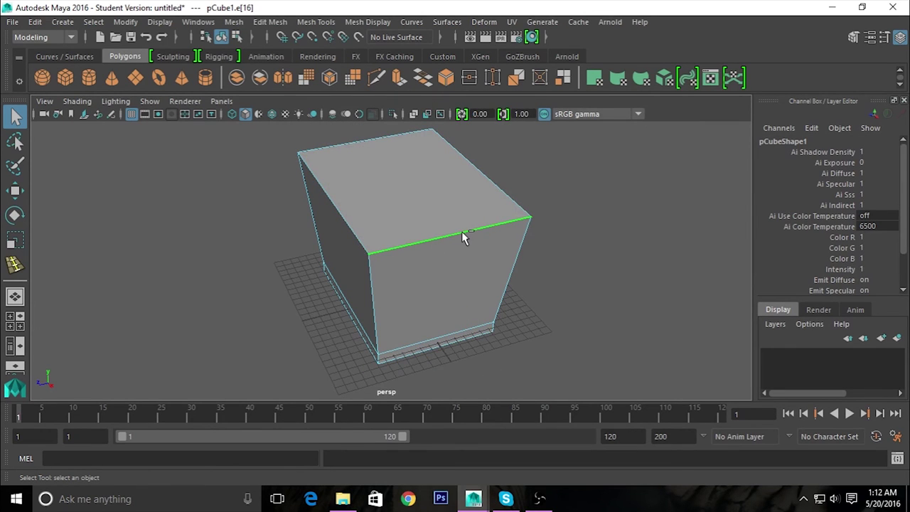
ctrl+right_drag(462, 231, 478, 267)
alt+drag(502, 315, 472, 329)
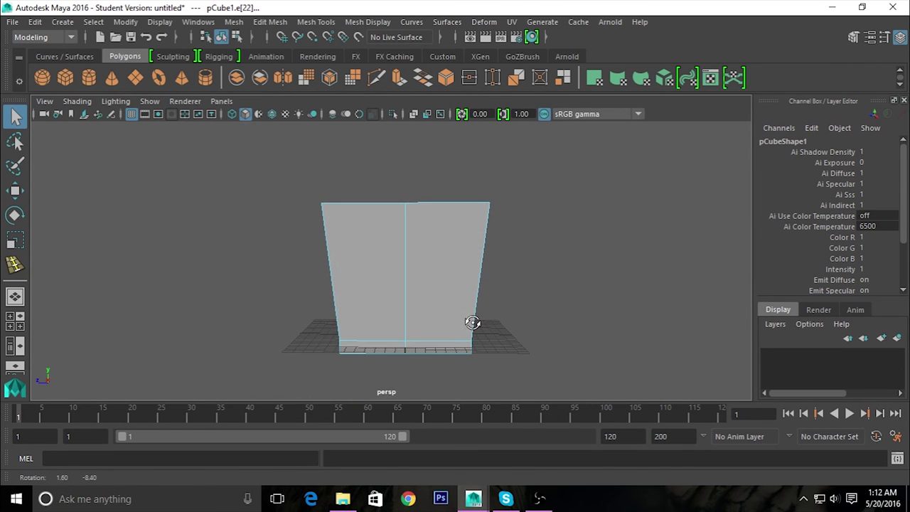
Raise the middle top vertices in Y into a roof peak, working in wireframe.
right_click(414, 243)
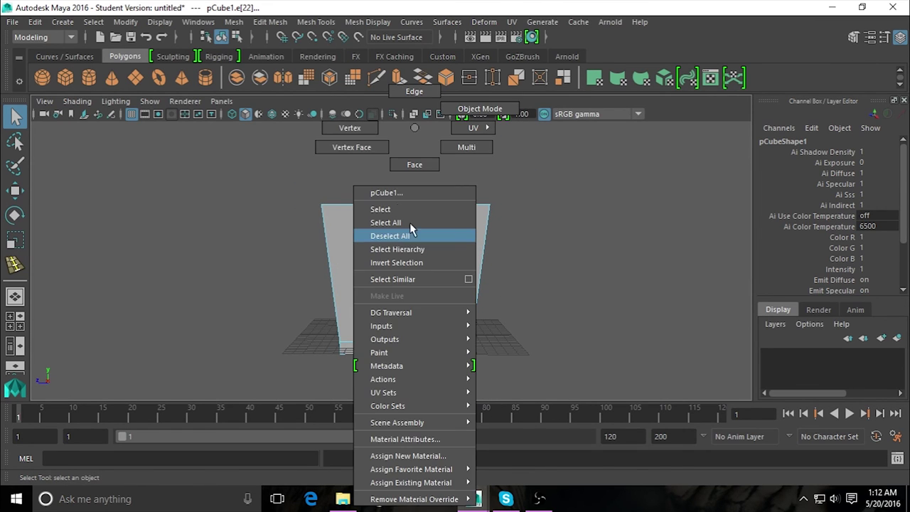
click(349, 128)
mouse_move(471, 240)
alt+mouse_down()
mouse_move(462, 243)
mouse_move(467, 234)
mouse_move(495, 291)
alt+mouse_up()
key(4)
alt+drag(509, 329, 506, 326)
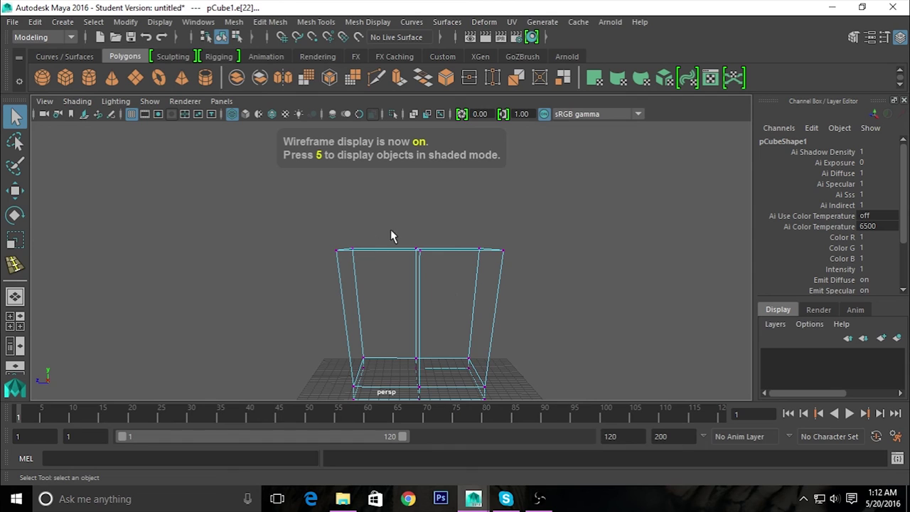
key(w)
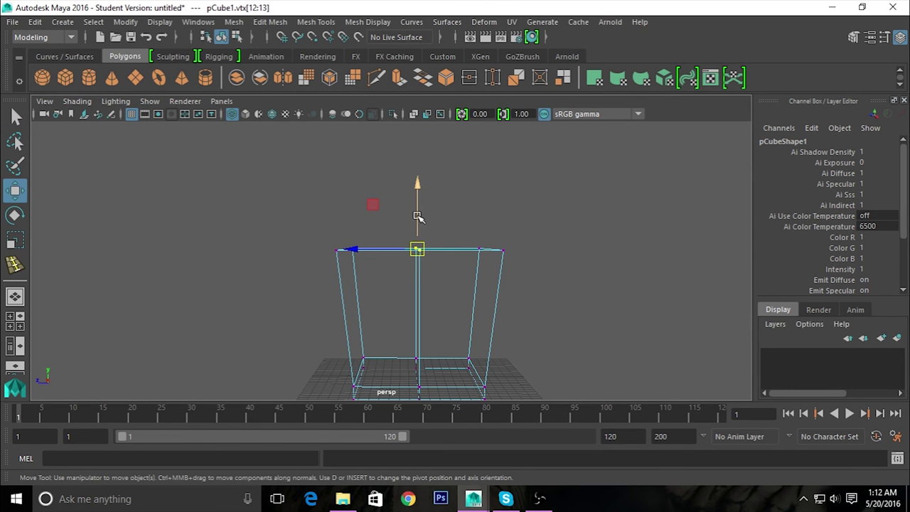
drag(418, 203, 415, 138)
mouse_move(444, 223)
alt+mouse_down()
mouse_move(518, 256)
mouse_move(452, 254)
alt+mouse_up()
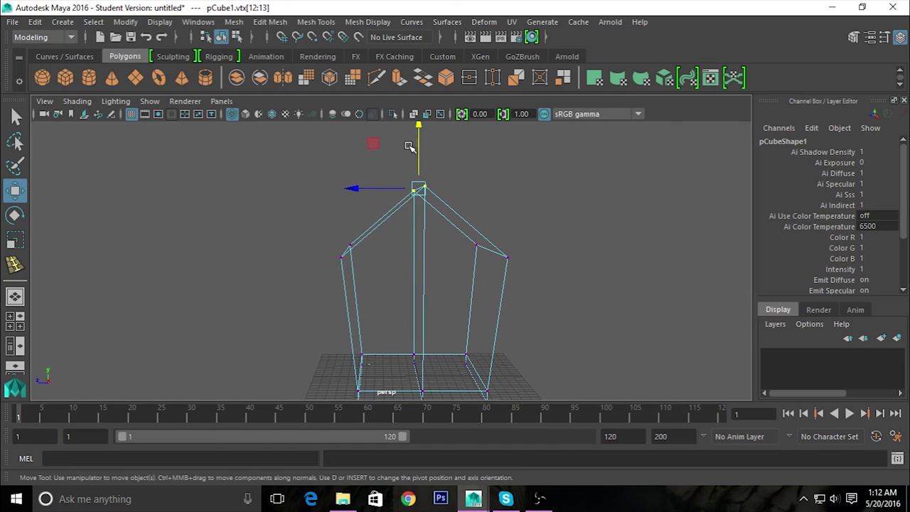
alt+drag(412, 187, 356, 178)
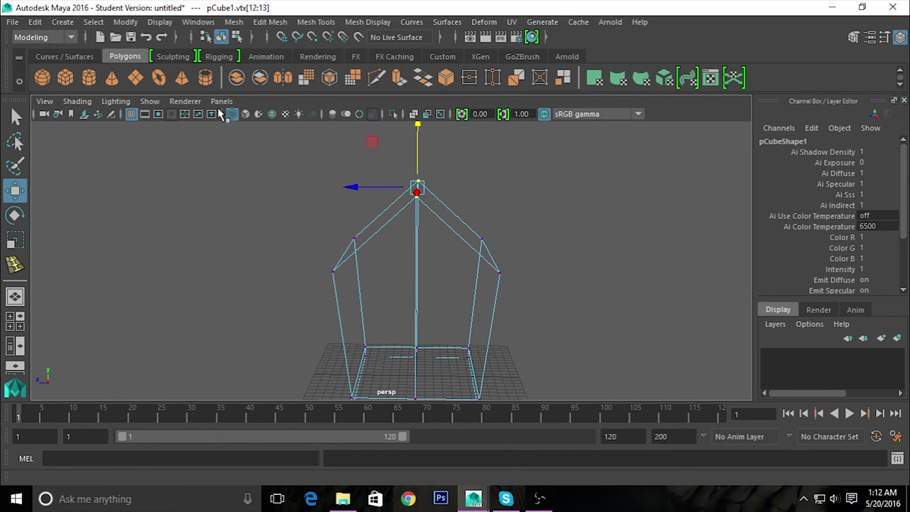
click(247, 114)
Return to smooth shading and raise the selected top vertices higher.
click(232, 114)
mouse_move(416, 243)
alt+mouse_down()
mouse_move(593, 238)
mouse_move(335, 242)
mouse_move(557, 237)
mouse_move(548, 226)
mouse_move(575, 285)
alt+mouse_up()
click(245, 114)
mouse_move(503, 233)
alt+mouse_down()
mouse_move(414, 230)
mouse_move(516, 224)
mouse_move(469, 229)
mouse_move(509, 244)
mouse_move(402, 237)
mouse_move(406, 227)
alt+mouse_up()
mouse_move(423, 157)
mouse_down()
mouse_move(421, 139)
mouse_move(471, 252)
mouse_move(609, 254)
mouse_up()
Scale the top and side vertices inward along X to form the gable ridge.
key(r)
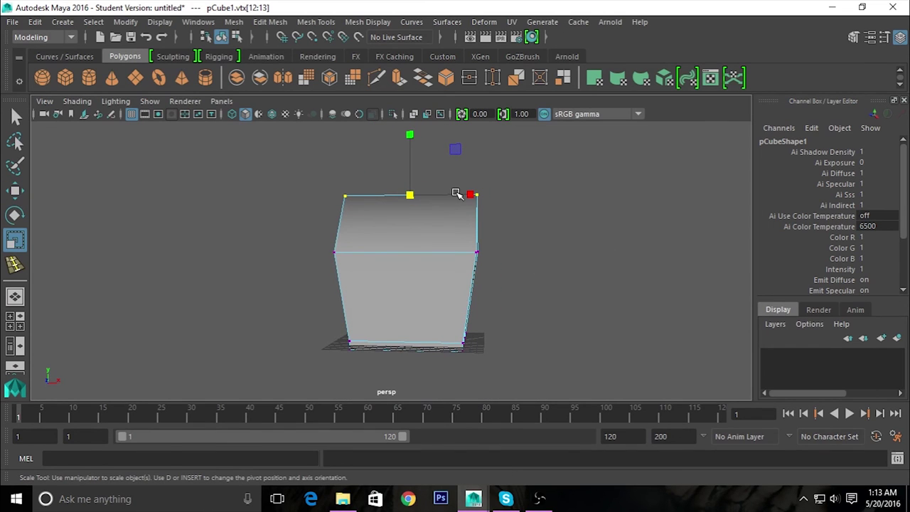
mouse_move(466, 196)
mouse_down()
mouse_move(432, 238)
mouse_move(349, 228)
mouse_move(467, 236)
mouse_up()
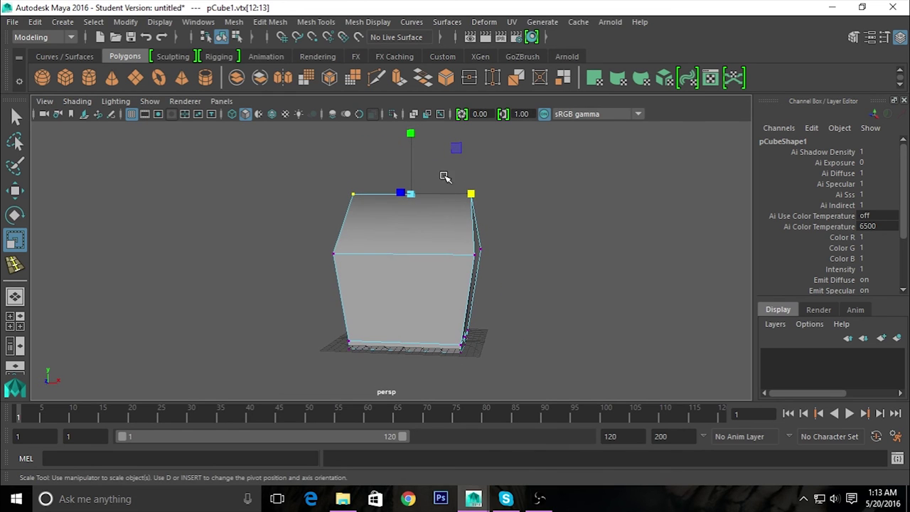
drag(514, 269, 515, 270)
alt+drag(515, 270, 511, 271)
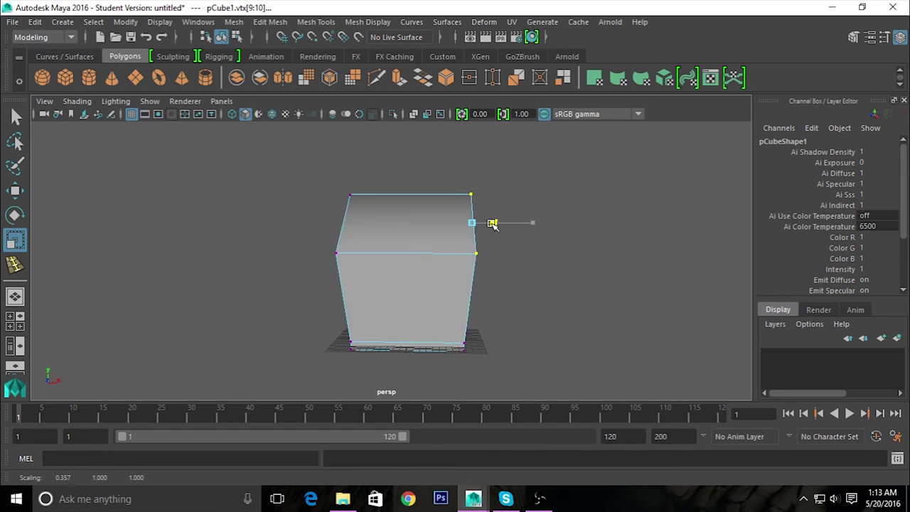
mouse_move(414, 225)
alt+mouse_down()
mouse_move(532, 272)
mouse_move(481, 267)
alt+mouse_up()
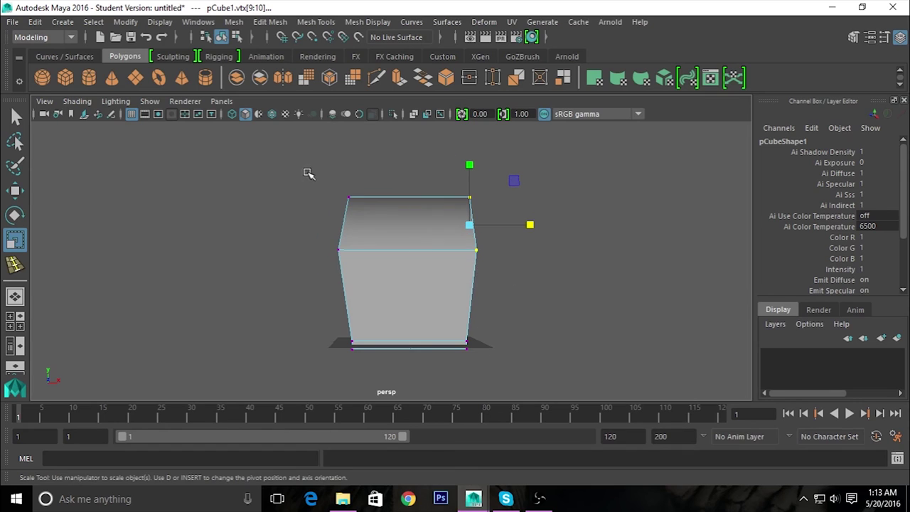
drag(381, 269, 380, 270)
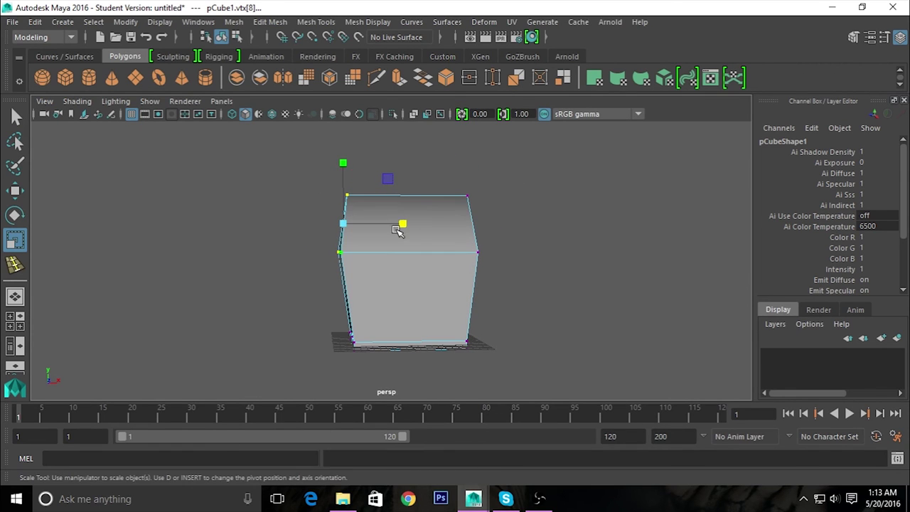
drag(399, 225, 354, 226)
alt+drag(260, 270, 521, 300)
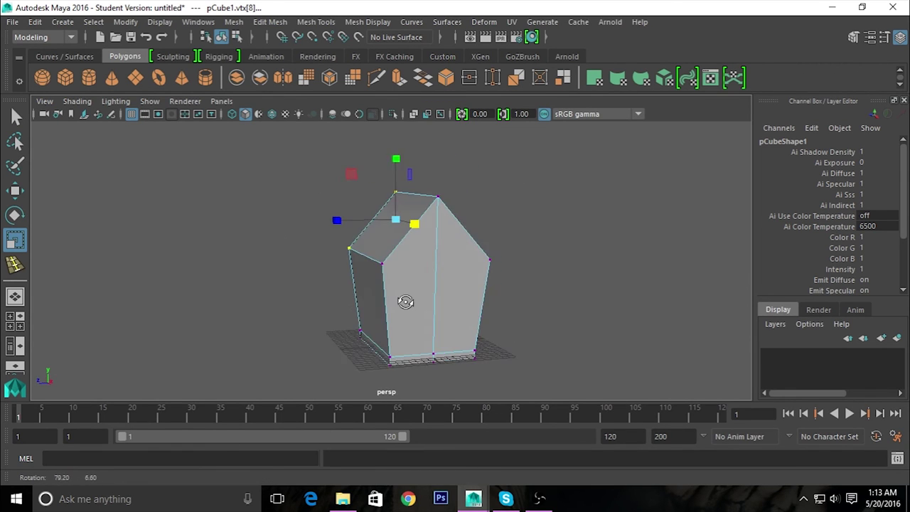
mouse_move(548, 261)
alt+mouse_down()
mouse_move(532, 325)
mouse_move(507, 270)
alt+mouse_up()
click(561, 325)
Switch the house mesh back to object mode and orbit to a low side view.
scroll(498, 285, up, 3)
scroll(498, 285, down, 2)
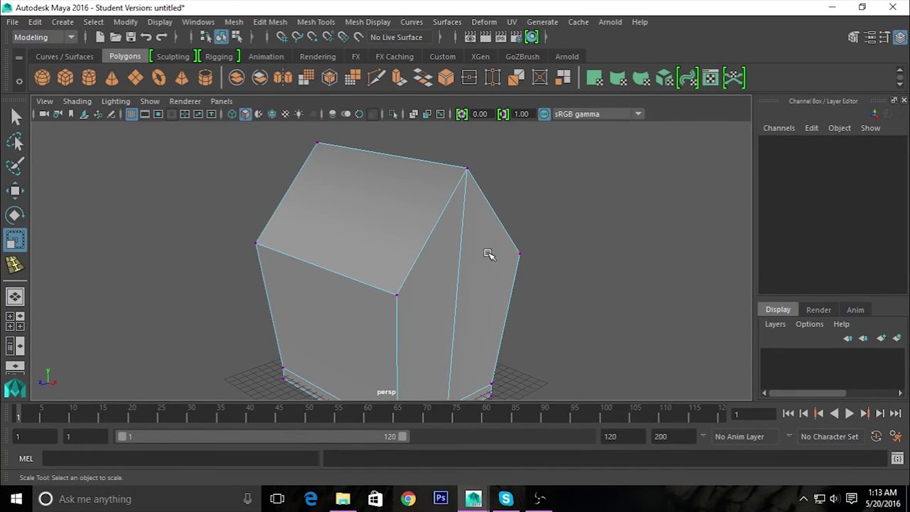
scroll(463, 284, down, 2)
alt+drag(462, 284, 480, 261)
right_drag(400, 218, 463, 107)
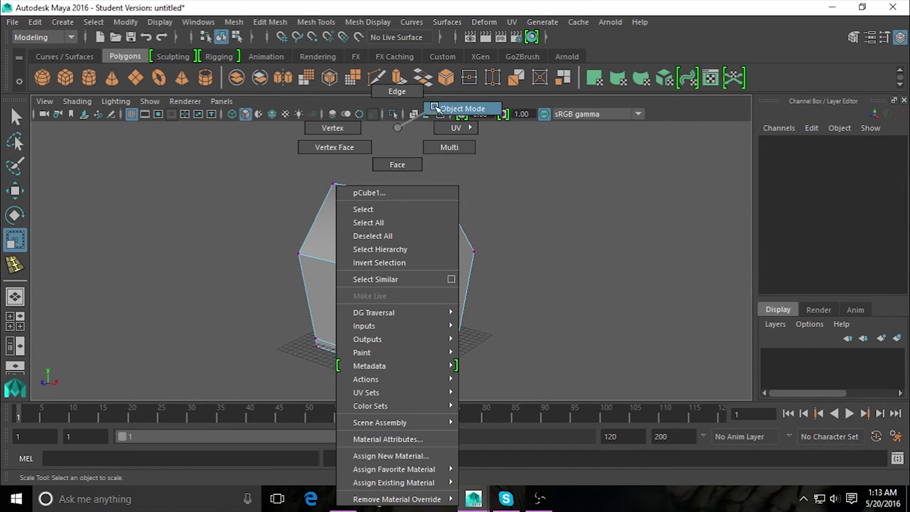
scroll(432, 262, down, 2)
scroll(431, 262, up, 3)
mouse_move(431, 262)
alt+mouse_down()
mouse_move(553, 269)
mouse_move(385, 280)
mouse_move(715, 272)
mouse_move(611, 281)
mouse_move(589, 270)
mouse_move(599, 276)
mouse_move(484, 263)
alt+mouse_up()
alt+right_drag(484, 264, 497, 335)
Keep pCube1 in object mode and bring up the polygon tools marking menu.
right_click(431, 227)
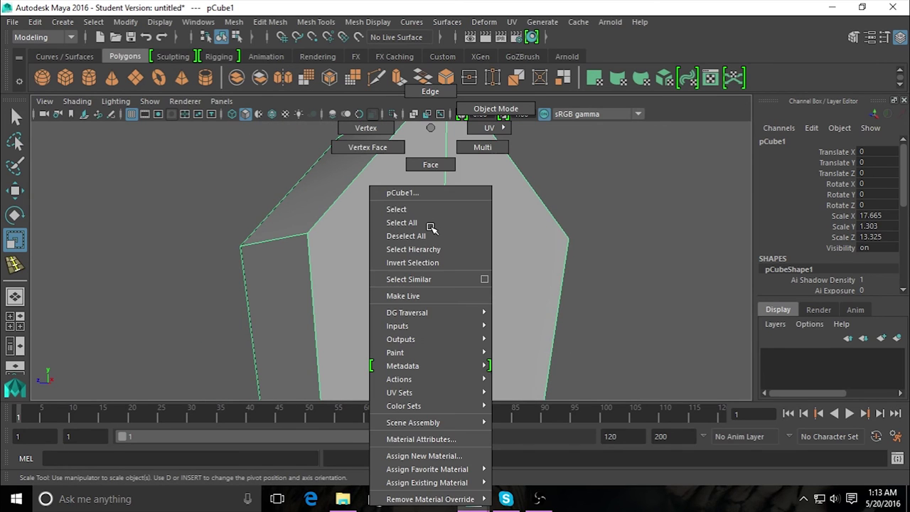
click(495, 108)
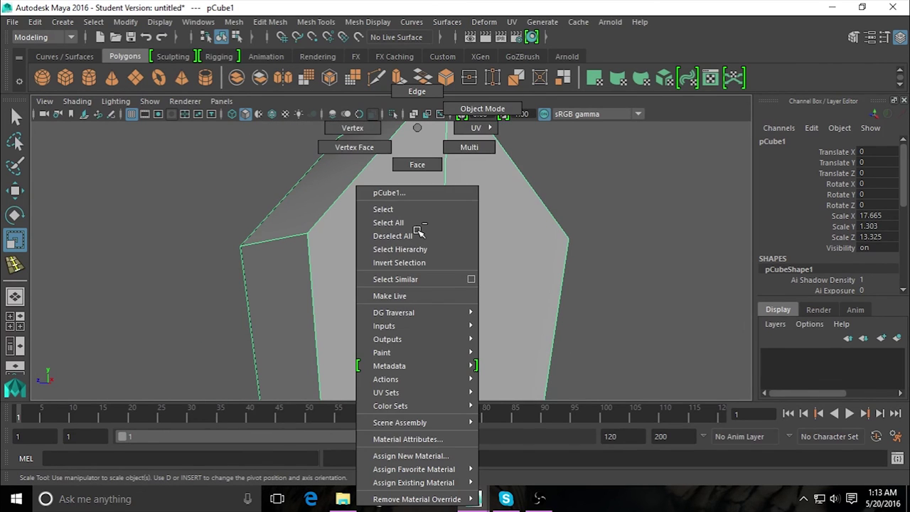
right_drag(418, 231, 465, 146)
ctrl+right_click(432, 219)
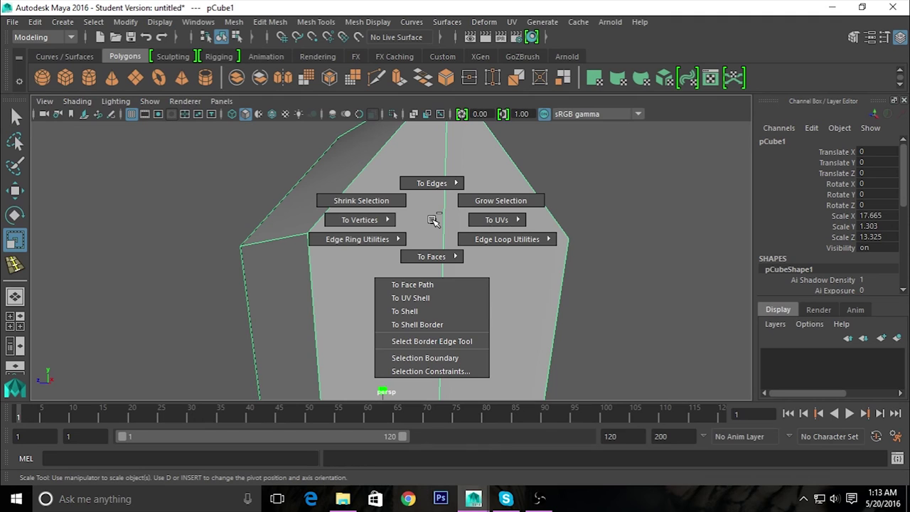
mouse_move(432, 188)
shift+right_down()
mouse_move(432, 221)
mouse_move(359, 187)
shift+right_up()
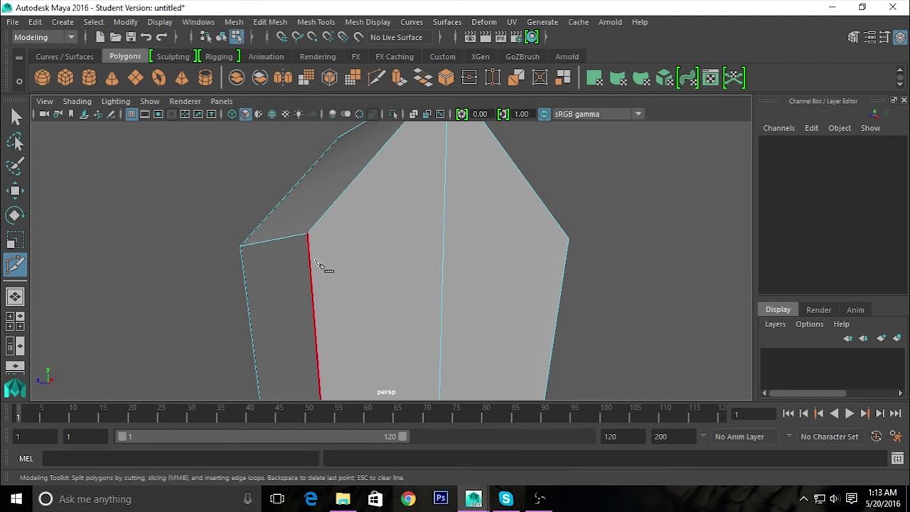
mouse_move(558, 244)
alt+mouse_down()
mouse_move(526, 304)
mouse_move(376, 248)
alt+mouse_up()
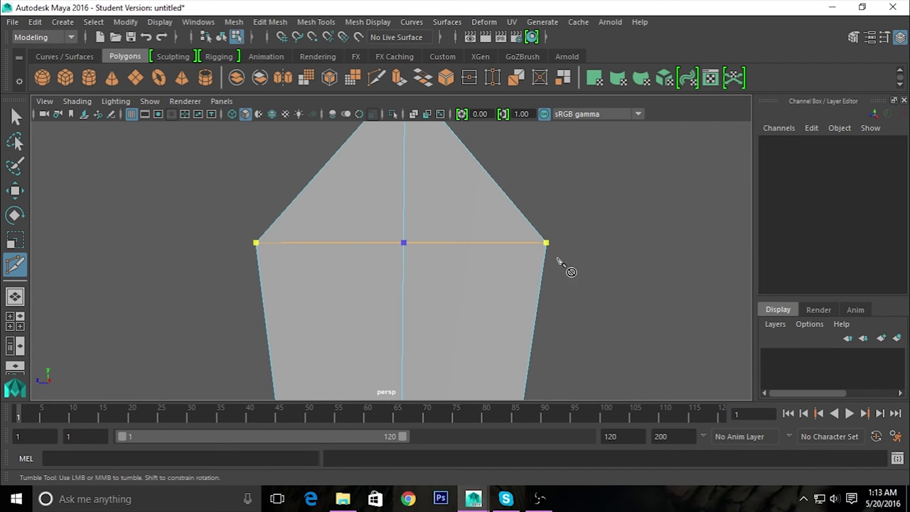
mouse_move(574, 275)
alt+mouse_down()
mouse_move(524, 300)
mouse_move(355, 299)
mouse_move(283, 272)
alt+mouse_up()
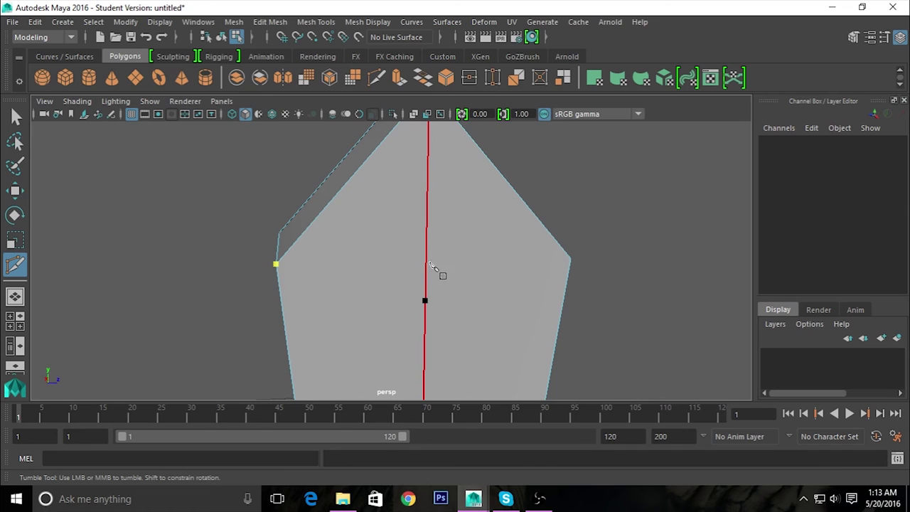
alt+drag(433, 298, 391, 231)
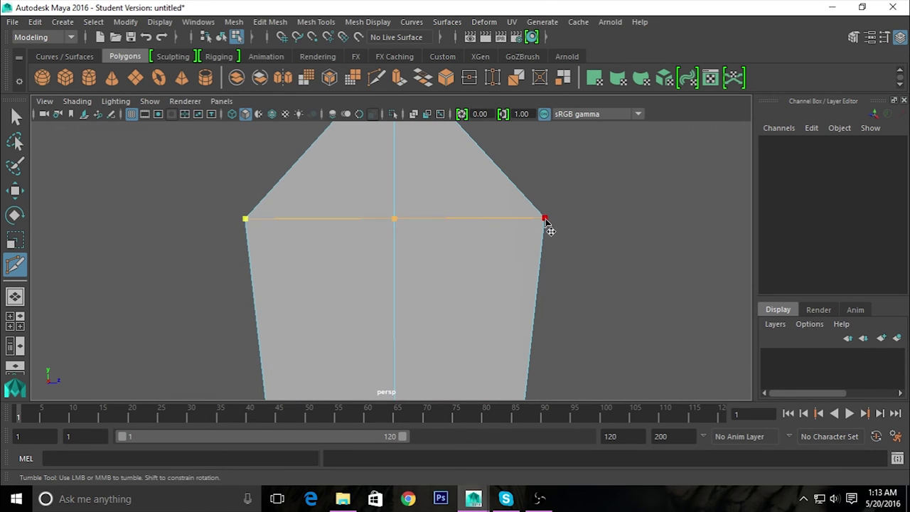
mouse_move(580, 287)
alt+mouse_down()
mouse_move(475, 305)
mouse_move(686, 318)
alt+mouse_up()
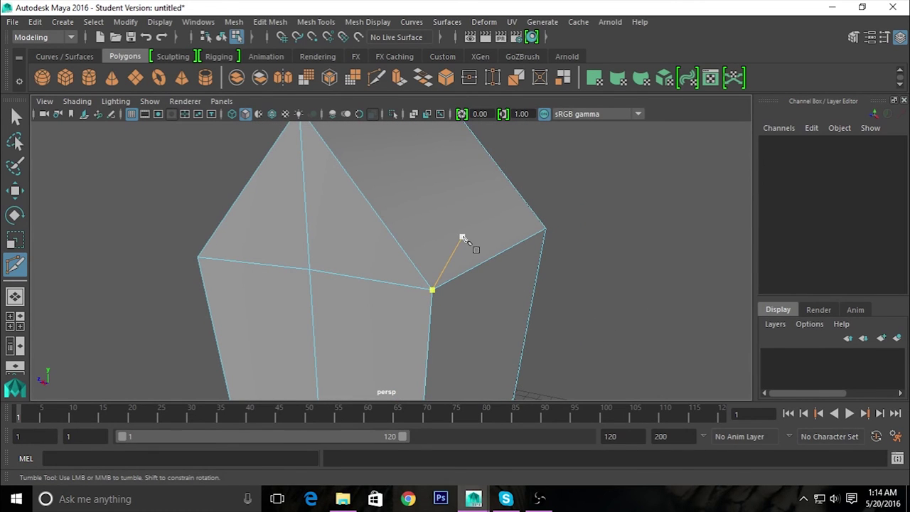
key(q)
right_drag(443, 226, 503, 112)
alt+drag(608, 310, 544, 321)
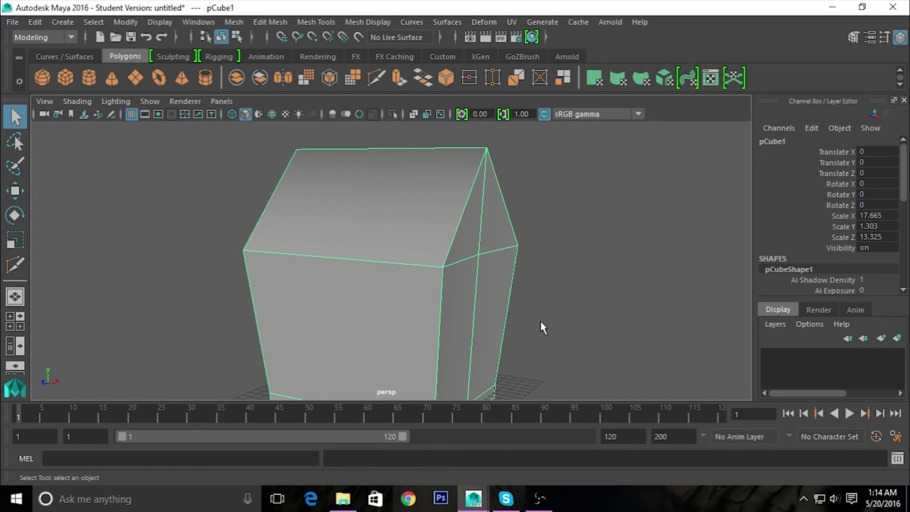
key(F9)
Select the right and left edge vertices and scale them in vertex mode.
right_drag(462, 237, 384, 117)
mouse_move(512, 278)
alt+mouse_down()
mouse_move(540, 284)
mouse_move(517, 270)
mouse_move(526, 268)
mouse_move(490, 227)
alt+mouse_up()
alt+drag(491, 228, 514, 296)
key(r)
mouse_move(550, 254)
alt+mouse_down()
mouse_move(464, 248)
mouse_move(493, 280)
mouse_move(533, 270)
alt+mouse_up()
mouse_move(239, 209)
mouse_down()
mouse_move(376, 300)
mouse_move(315, 254)
mouse_move(244, 270)
mouse_move(427, 245)
mouse_move(277, 257)
mouse_move(457, 270)
mouse_move(463, 305)
mouse_move(550, 309)
mouse_move(369, 332)
mouse_move(398, 299)
mouse_up()
Apply Mesh Display > Harden Edge to the whole house mesh in object mode.
right_drag(426, 131, 493, 108)
mouse_move(442, 283)
alt+mouse_down()
mouse_move(479, 296)
mouse_move(467, 278)
alt+mouse_up()
click(484, 302)
mouse_move(467, 278)
alt+right_down()
mouse_move(483, 294)
mouse_move(544, 299)
alt+right_up()
alt+drag(545, 299, 536, 256)
click(448, 22)
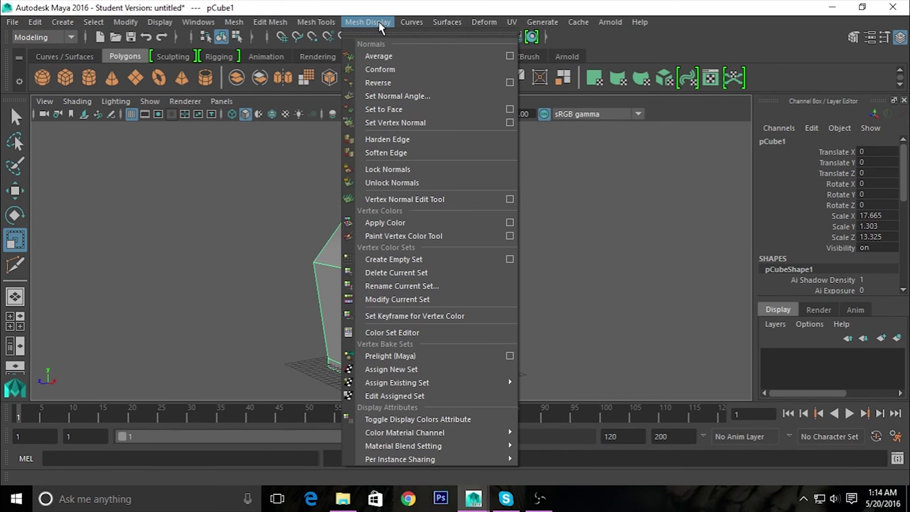
click(391, 140)
mouse_move(548, 238)
alt+mouse_down()
mouse_move(551, 246)
mouse_move(639, 250)
mouse_move(538, 263)
mouse_move(584, 254)
mouse_move(554, 231)
mouse_move(639, 253)
mouse_move(513, 264)
mouse_move(558, 308)
mouse_move(570, 300)
mouse_move(523, 308)
mouse_move(605, 311)
mouse_move(531, 316)
mouse_move(548, 260)
mouse_move(590, 356)
mouse_move(477, 300)
mouse_move(448, 274)
alt+mouse_up()
click(592, 260)
click(603, 303)
Select the house's left roof face in face mode.
click(477, 300)
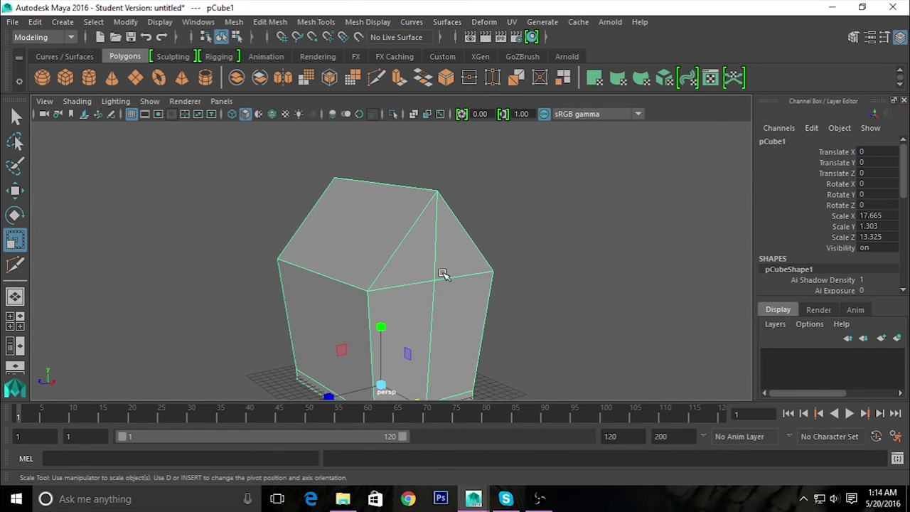
right_drag(432, 265, 426, 152)
click(419, 214)
mouse_move(431, 270)
alt+mouse_down()
mouse_move(392, 246)
mouse_move(471, 288)
mouse_move(518, 264)
mouse_move(450, 246)
alt+mouse_up()
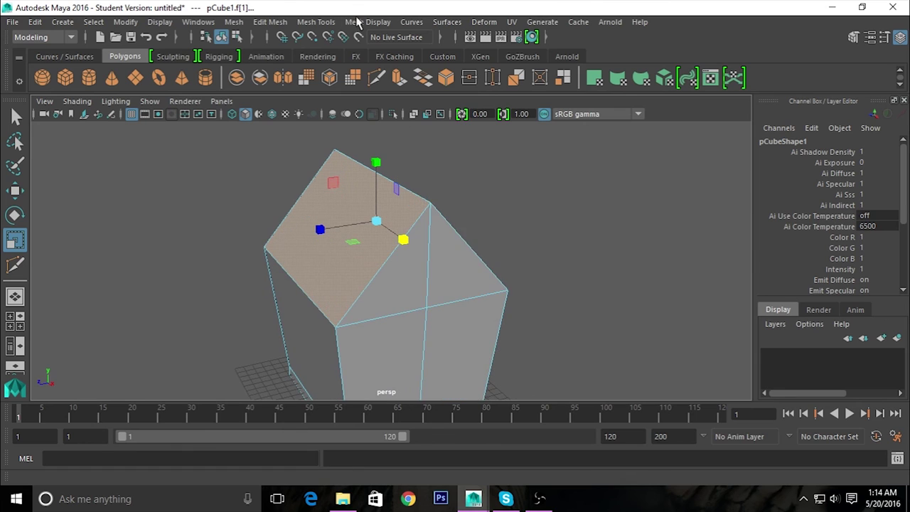
Extract the selected roof faces into a separate roof object, polySurface2.
click(366, 23)
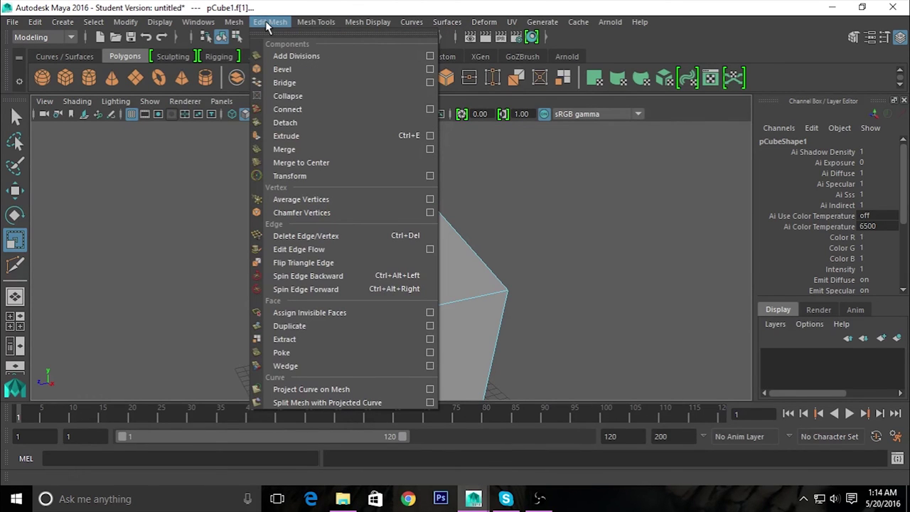
click(288, 342)
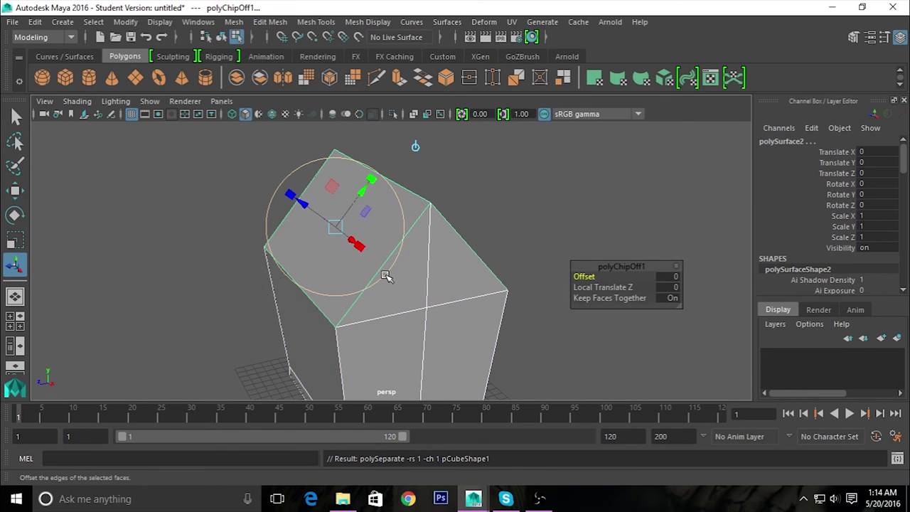
key(w)
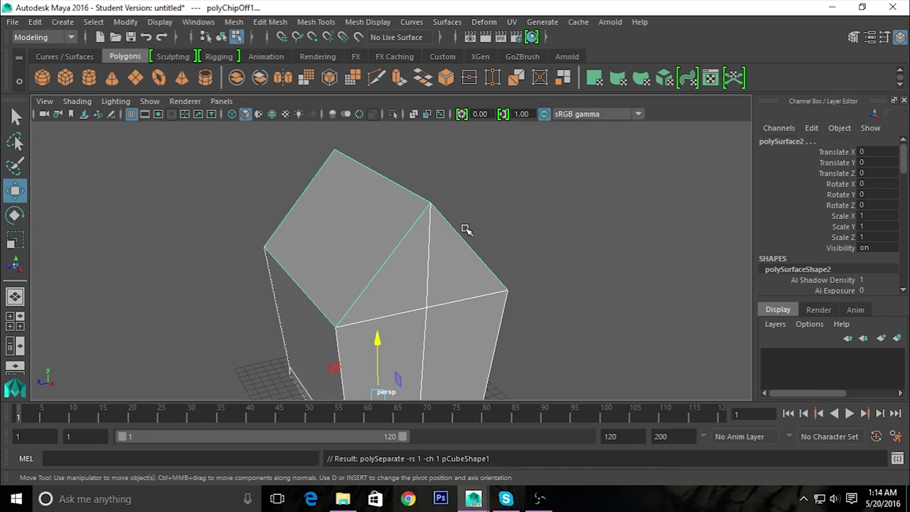
Lift the roof piece to confirm it is separate, then undo the lift.
click(465, 229)
mouse_move(445, 279)
alt+mouse_down()
mouse_move(394, 206)
mouse_move(433, 286)
mouse_move(351, 298)
alt+mouse_up()
right_click(391, 126)
click(412, 217)
mouse_move(384, 263)
mouse_down()
mouse_move(388, 236)
mouse_move(459, 286)
mouse_up()
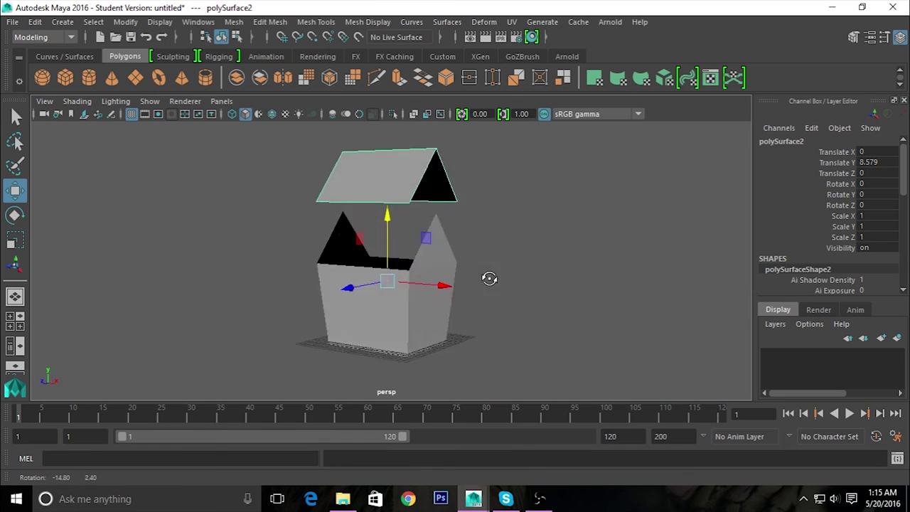
click(526, 287)
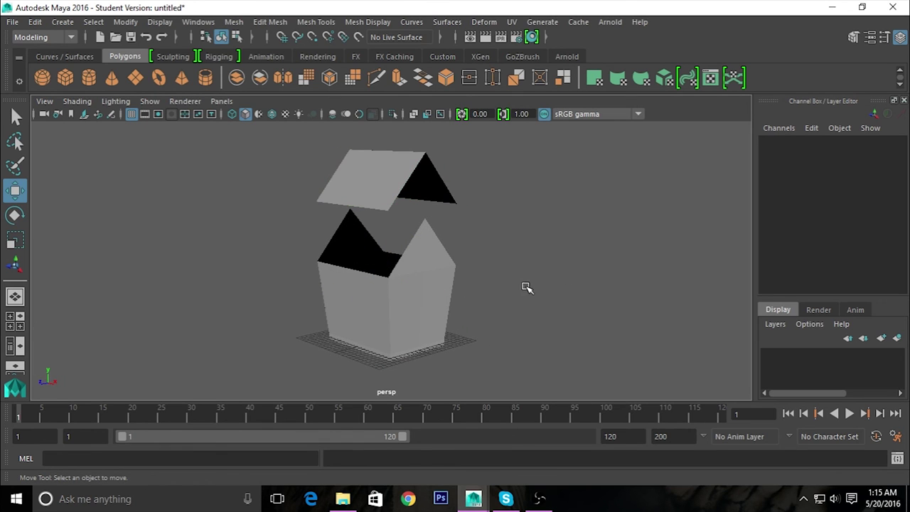
key(ctrl+z)
key(ctrl+z)
mouse_move(524, 286)
alt+mouse_down()
mouse_move(455, 284)
mouse_move(476, 317)
alt+mouse_up()
alt+right_drag(476, 317, 495, 340)
mouse_move(495, 340)
alt+mouse_down()
mouse_move(493, 307)
mouse_move(419, 244)
alt+mouse_up()
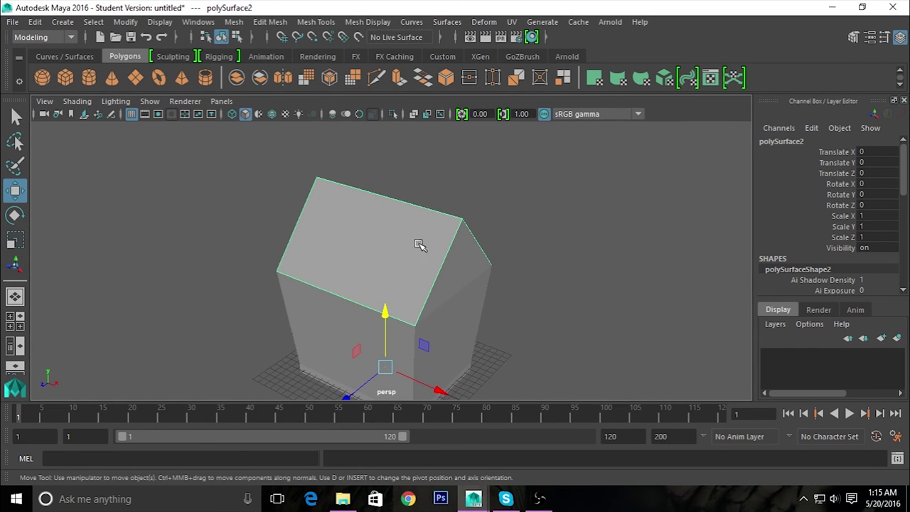
Show the Custom shelf tab.
click(444, 61)
mouse_move(505, 201)
alt+mouse_down()
mouse_move(488, 254)
mouse_move(534, 248)
mouse_move(485, 292)
mouse_move(477, 280)
mouse_move(514, 297)
mouse_move(426, 258)
mouse_move(465, 316)
mouse_move(448, 307)
alt+mouse_up()
click(95, 22)
click(100, 22)
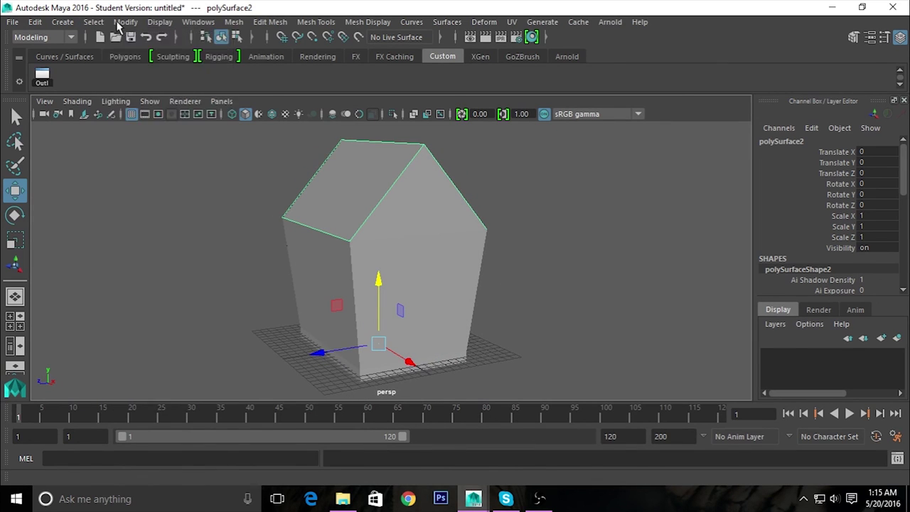
Delete polySurface2's history via Delete by Type > History and centre its pivot with CP.
click(122, 22)
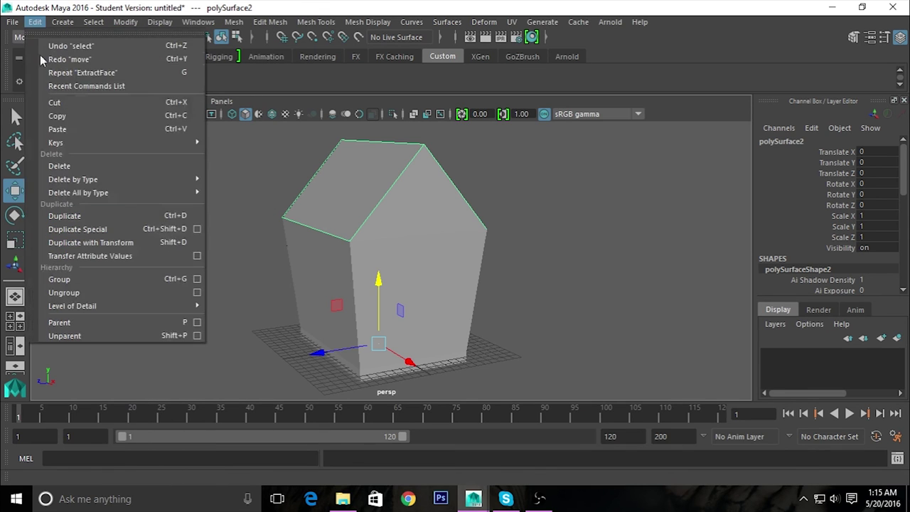
mouse_move(35, 22)
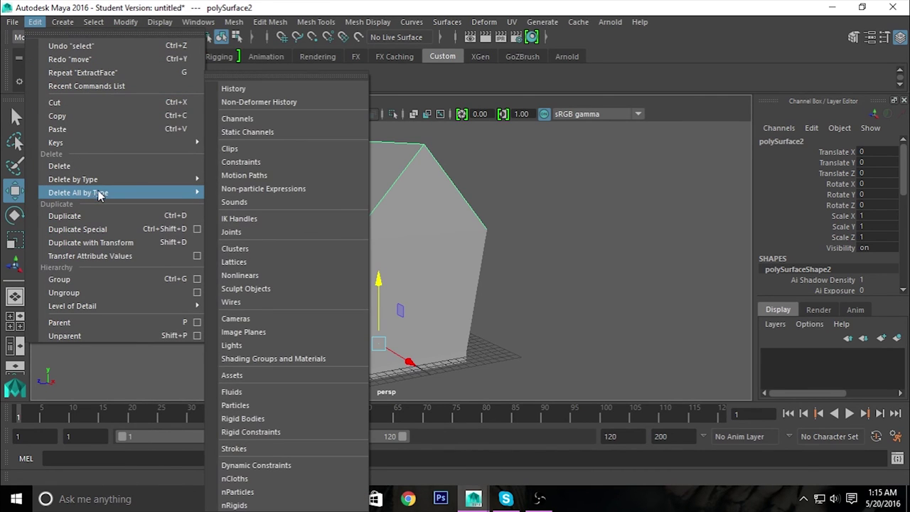
mouse_move(74, 179)
click(237, 197)
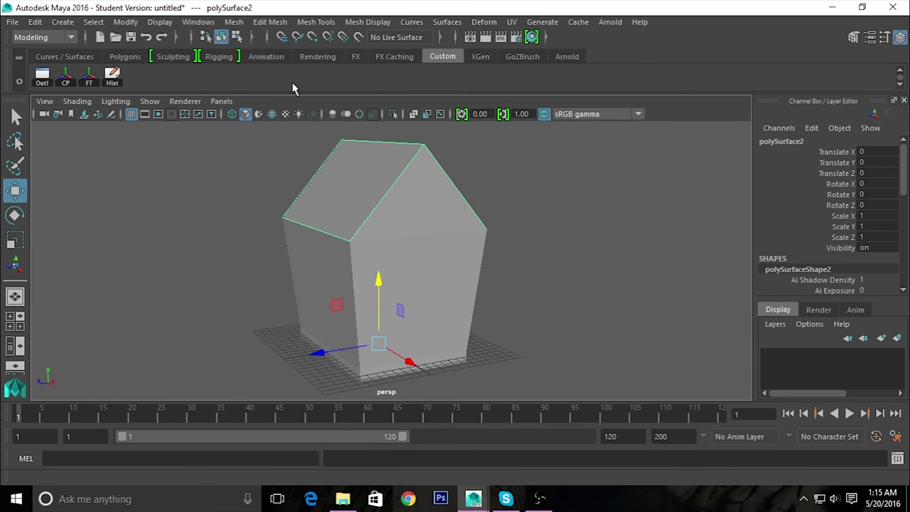
click(63, 82)
mouse_move(552, 266)
alt+mouse_down()
mouse_move(462, 270)
mouse_move(536, 242)
mouse_move(445, 303)
mouse_move(465, 329)
mouse_move(347, 341)
alt+mouse_up()
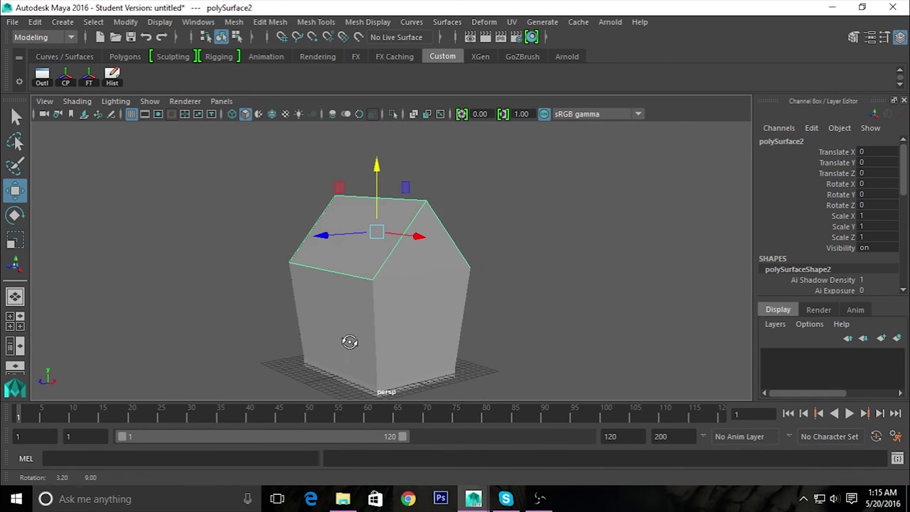
Select the roof face and extrude it outward 1.064 units along local Z.
alt+right_drag(348, 341, 405, 345)
alt+drag(406, 345, 340, 264)
right_drag(323, 247, 319, 164)
mouse_move(319, 164)
alt+mouse_down()
mouse_move(392, 256)
mouse_move(393, 228)
mouse_move(377, 270)
mouse_move(386, 237)
alt+mouse_up()
click(392, 256)
mouse_move(386, 237)
shift+right_down()
mouse_move(396, 244)
mouse_move(387, 271)
shift+right_up()
alt+drag(386, 271, 376, 268)
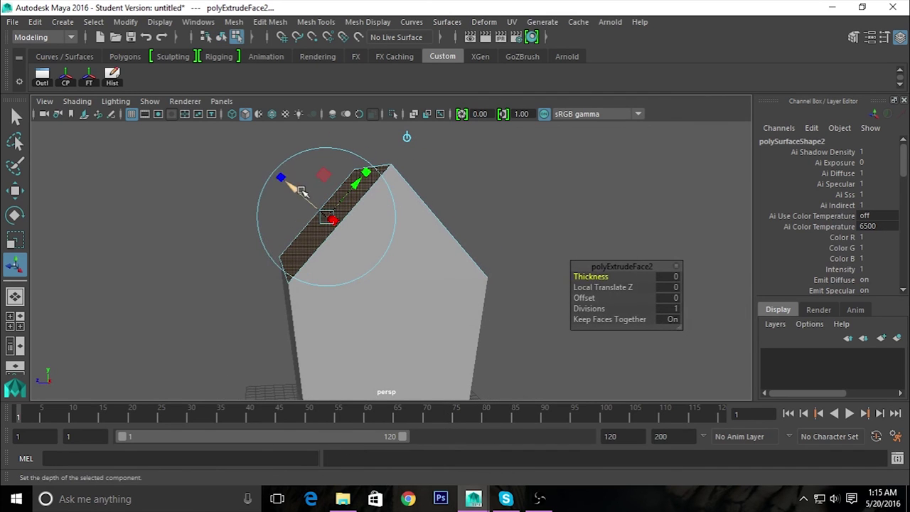
mouse_move(306, 195)
mouse_down()
mouse_move(282, 185)
mouse_move(319, 258)
mouse_move(463, 244)
mouse_move(545, 216)
mouse_move(504, 258)
mouse_move(302, 263)
mouse_move(317, 262)
mouse_up()
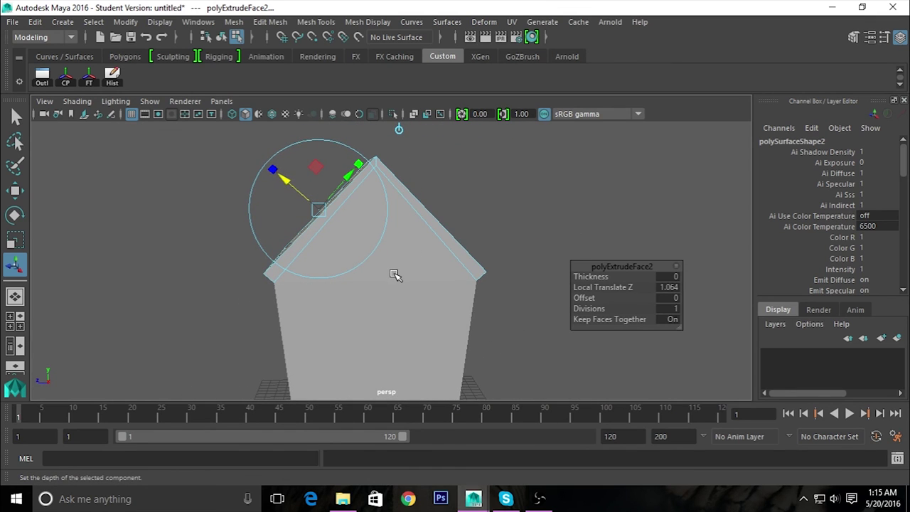
Switch to vertex mode and select a roof corner vertex from a front-facing angle.
mouse_move(390, 268)
alt+mouse_down()
mouse_move(391, 286)
mouse_move(464, 282)
mouse_move(362, 292)
alt+mouse_up()
mouse_move(361, 156)
alt+mouse_down()
mouse_move(432, 278)
mouse_move(447, 197)
alt+mouse_up()
right_drag(447, 127, 381, 126)
mouse_move(408, 260)
alt+mouse_down()
mouse_move(405, 248)
mouse_move(441, 197)
mouse_move(292, 284)
mouse_move(300, 286)
alt+mouse_up()
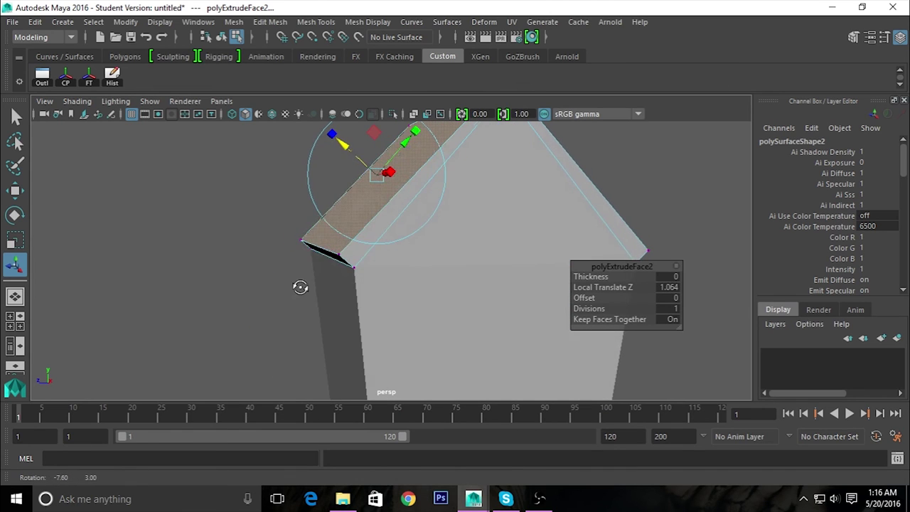
drag(344, 245, 309, 286)
mouse_move(301, 245)
alt+mouse_down()
mouse_move(378, 299)
mouse_move(538, 296)
alt+mouse_up()
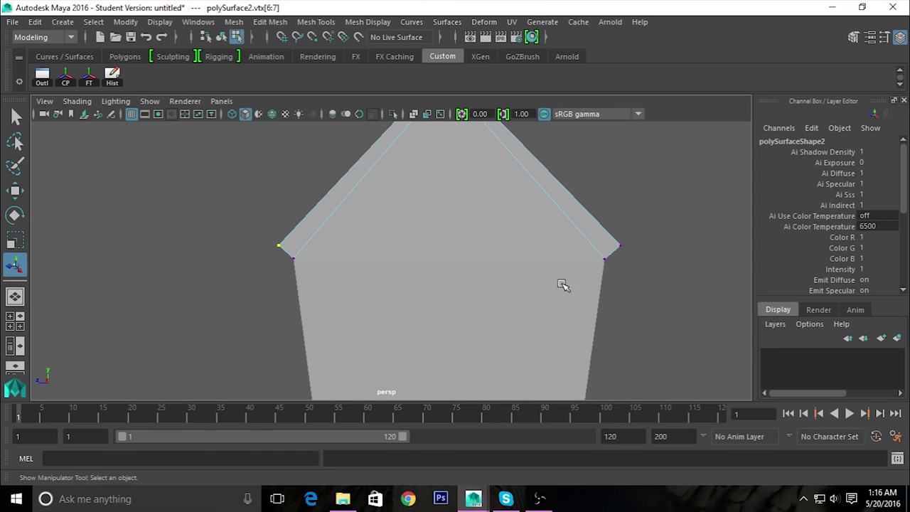
Undo a trial move of the roof corner vertices, switch to Scale, and show four views.
mouse_move(622, 279)
alt+mouse_down()
mouse_move(642, 260)
mouse_move(573, 282)
mouse_move(607, 286)
alt+mouse_up()
key(w)
scroll(542, 309, down, 2)
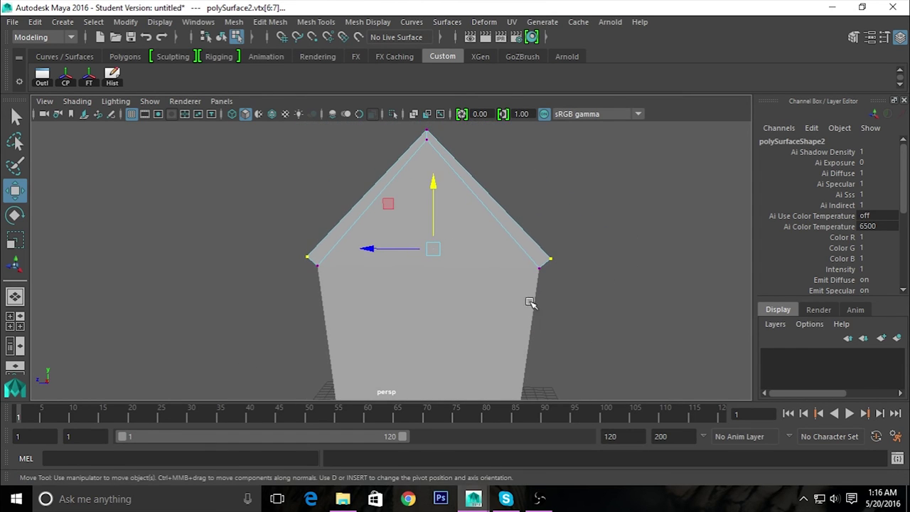
drag(429, 189, 435, 195)
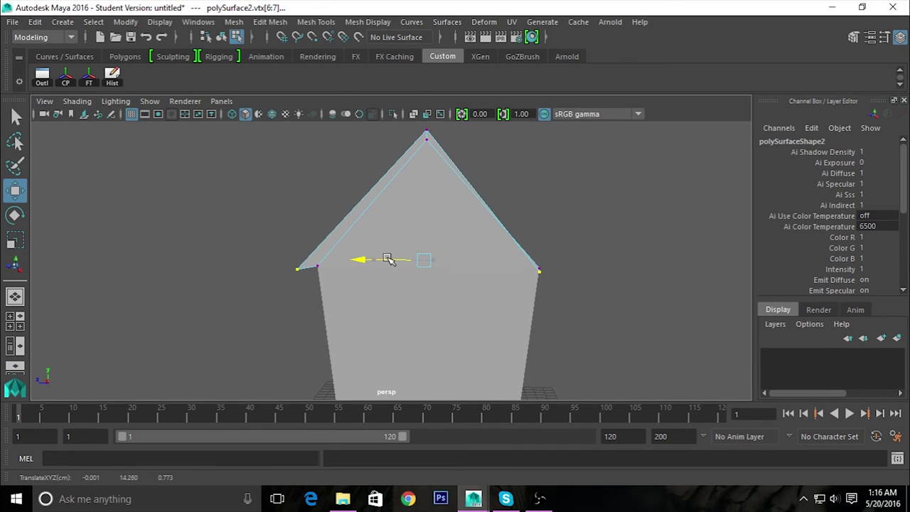
key(ctrl+z)
mouse_move(388, 259)
mouse_down()
mouse_move(366, 259)
mouse_move(400, 289)
mouse_move(556, 270)
mouse_move(479, 283)
mouse_move(502, 274)
mouse_move(440, 273)
mouse_move(502, 286)
mouse_move(646, 286)
mouse_move(547, 283)
mouse_move(604, 275)
mouse_move(521, 287)
mouse_up()
key(r)
key(space)
key(space)
In the side view, scale the right and left eave corner vertices flat in Y.
mouse_move(504, 319)
alt+right_down()
mouse_move(524, 349)
mouse_move(319, 325)
mouse_move(514, 318)
mouse_move(420, 303)
mouse_move(465, 282)
alt+right_up()
drag(414, 198, 411, 226)
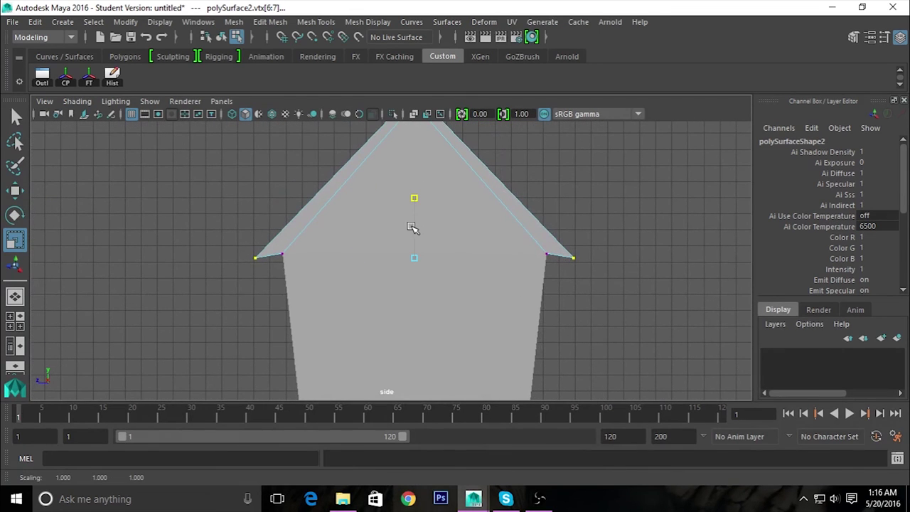
drag(357, 257, 372, 259)
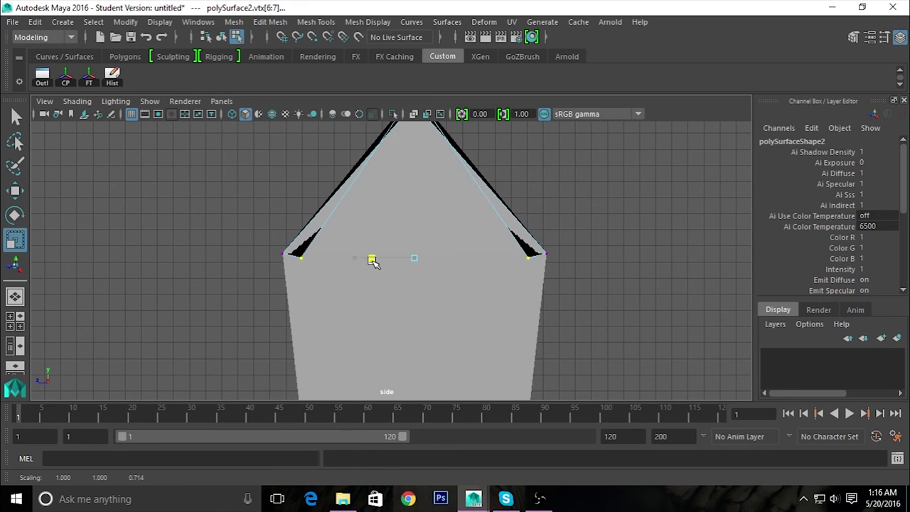
key(ctrl+z)
click(570, 261)
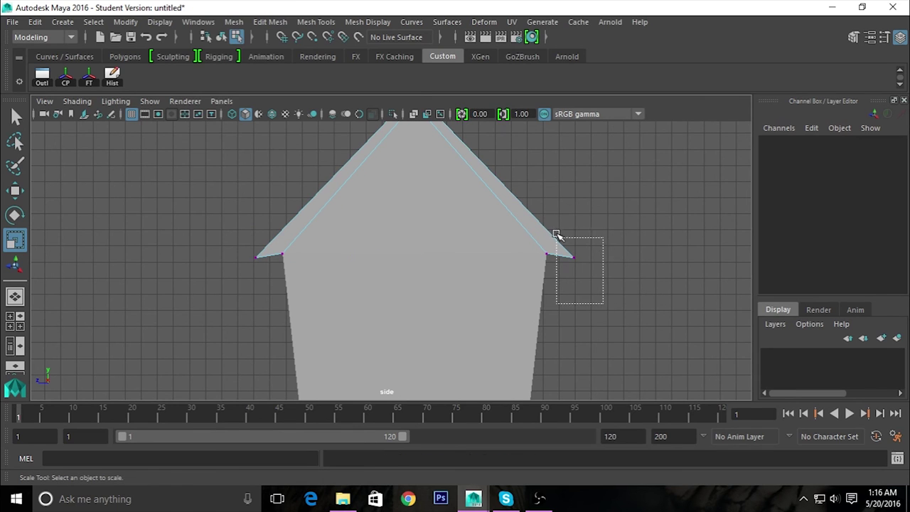
drag(557, 246, 556, 249)
drag(570, 193, 576, 211)
drag(526, 226, 622, 288)
drag(563, 197, 564, 234)
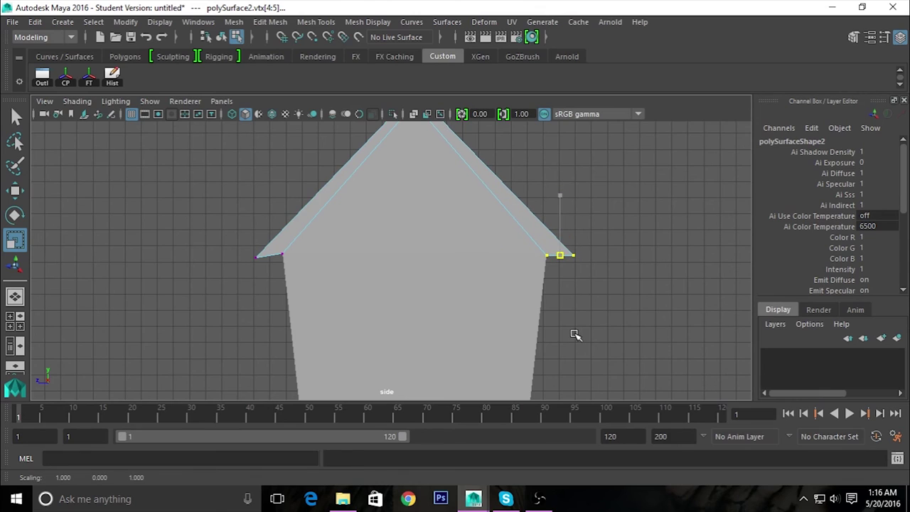
drag(256, 239, 352, 326)
drag(270, 196, 274, 236)
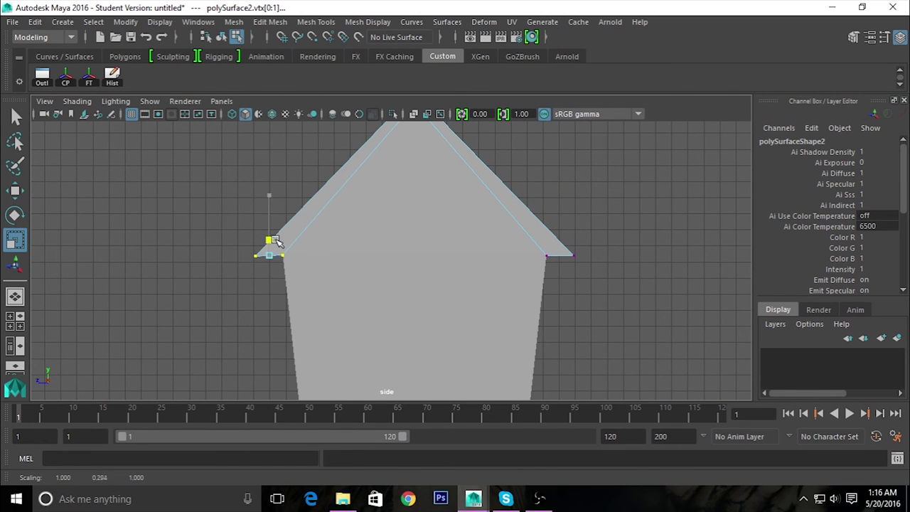
In wireframe, select the roof apex vertices and move them upward.
key(4)
scroll(405, 314, down, 2)
alt+middle_drag(405, 315, 466, 243)
click(597, 275)
mouse_move(597, 275)
alt+middle_down()
mouse_move(630, 349)
mouse_move(514, 275)
mouse_move(429, 236)
alt+middle_up()
scroll(516, 274, down, 1)
scroll(429, 236, up, 2)
alt+middle_drag(579, 313, 469, 240)
drag(447, 232, 509, 270)
key(w)
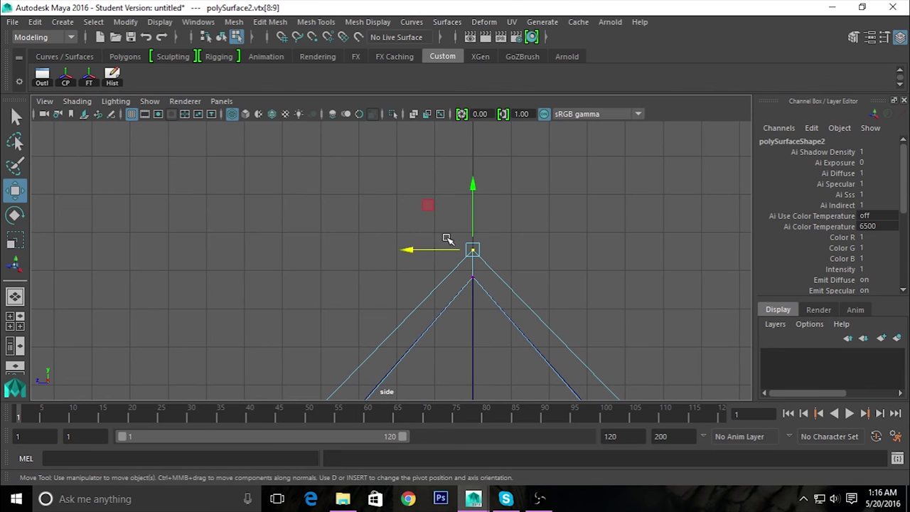
drag(469, 204, 473, 183)
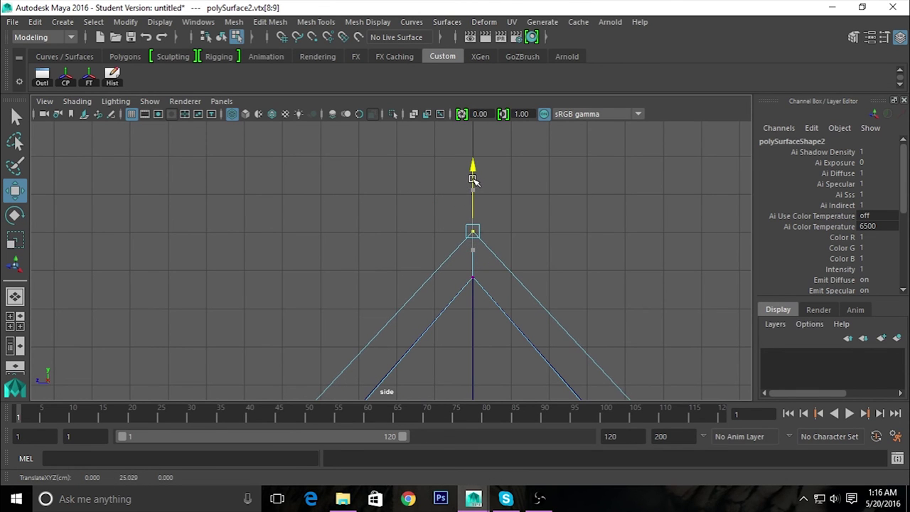
Raise the roof apex slightly further and return to the four-view layout.
scroll(473, 183, down, 3)
alt+middle_drag(518, 288, 453, 199)
drag(441, 174, 444, 169)
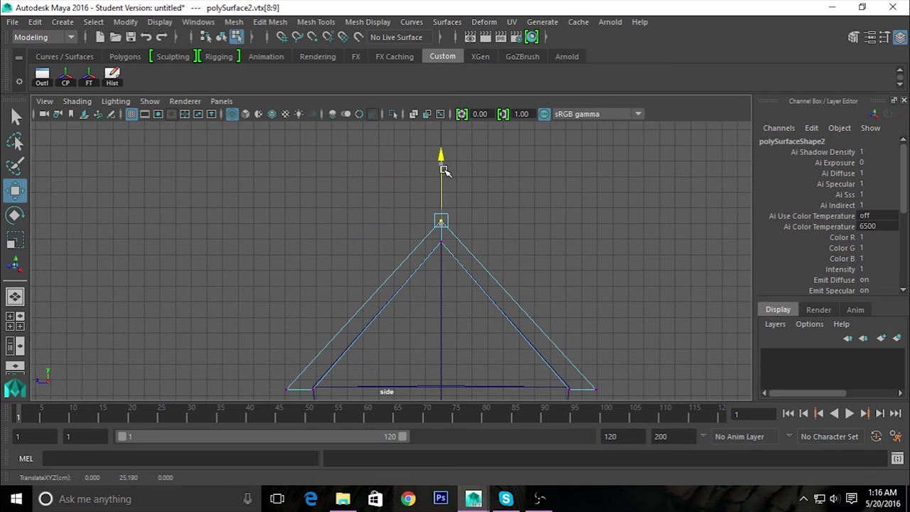
key(space)
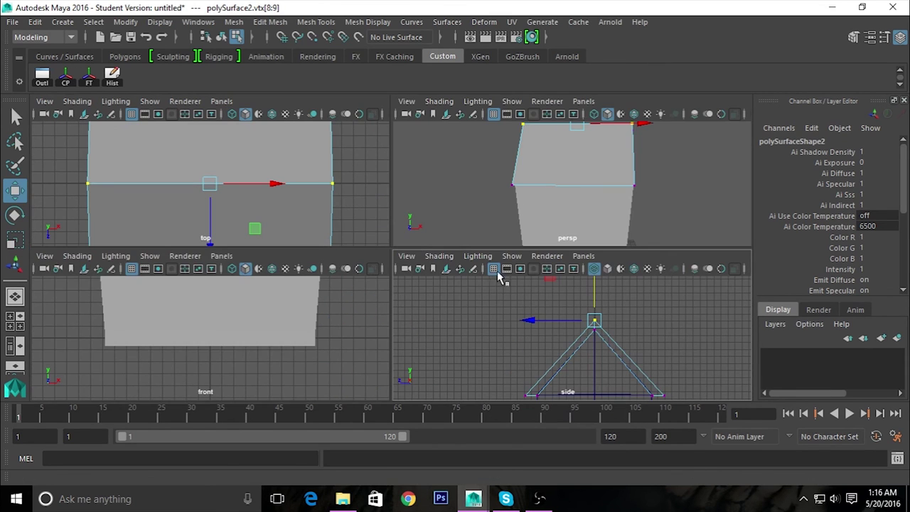
In the wireframe front view, select all roof vertices and scale the roof wider sideways.
key(space)
scroll(467, 354, down, 3)
alt+middle_drag(345, 314, 479, 437)
scroll(370, 315, down, 2)
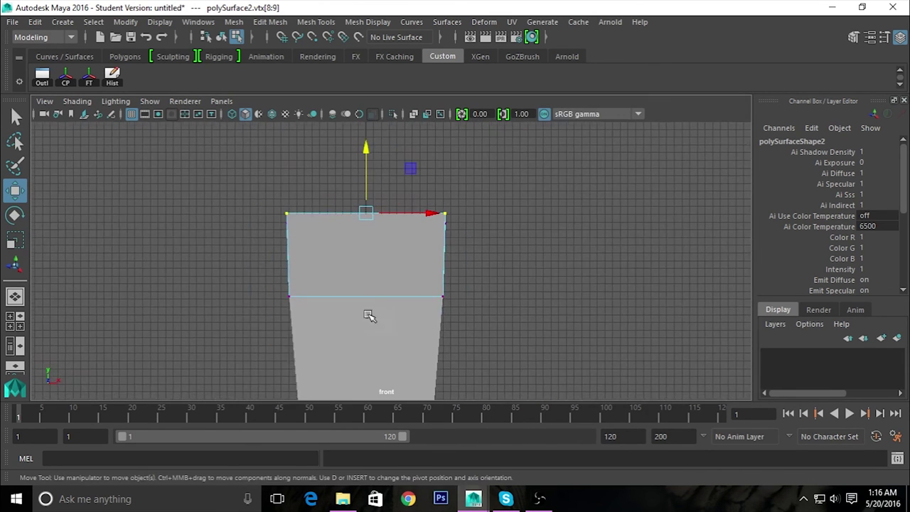
key(4)
alt+middle_drag(417, 187, 514, 287)
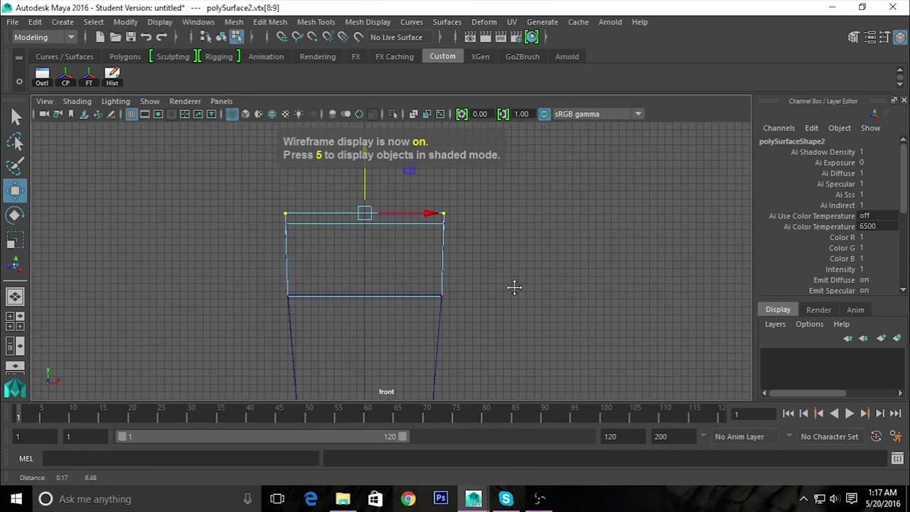
shift+drag(230, 194, 297, 271)
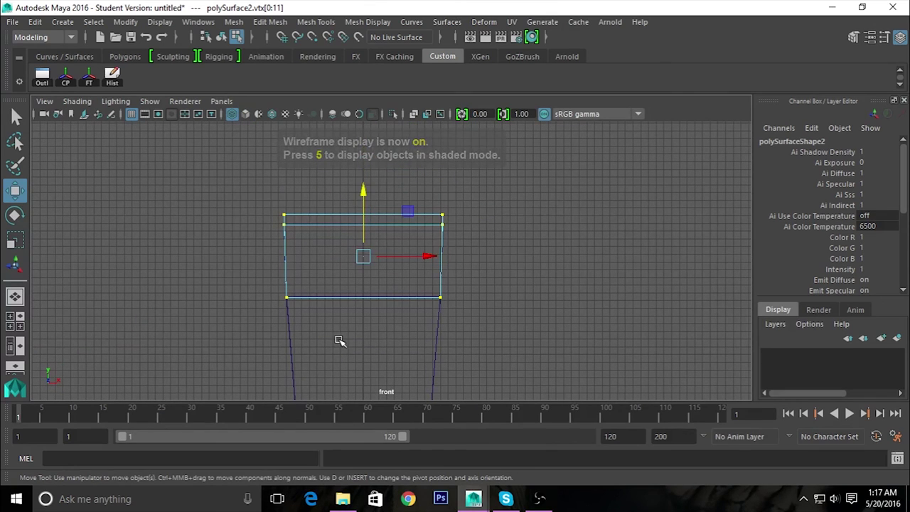
key(r)
drag(421, 255, 435, 259)
Return to the perspective view, switch the house to Object Mode, and deselect it.
key(space)
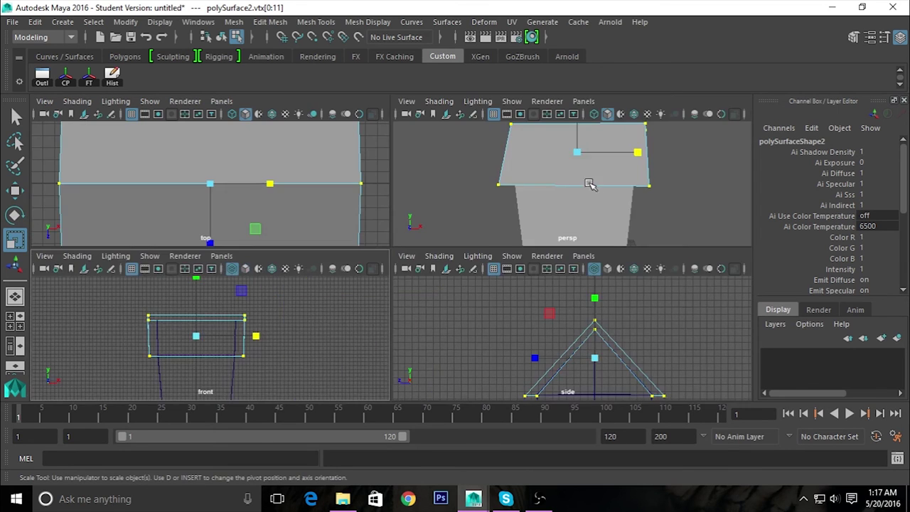
key(space)
alt+drag(536, 237, 458, 261)
right_drag(458, 261, 524, 112)
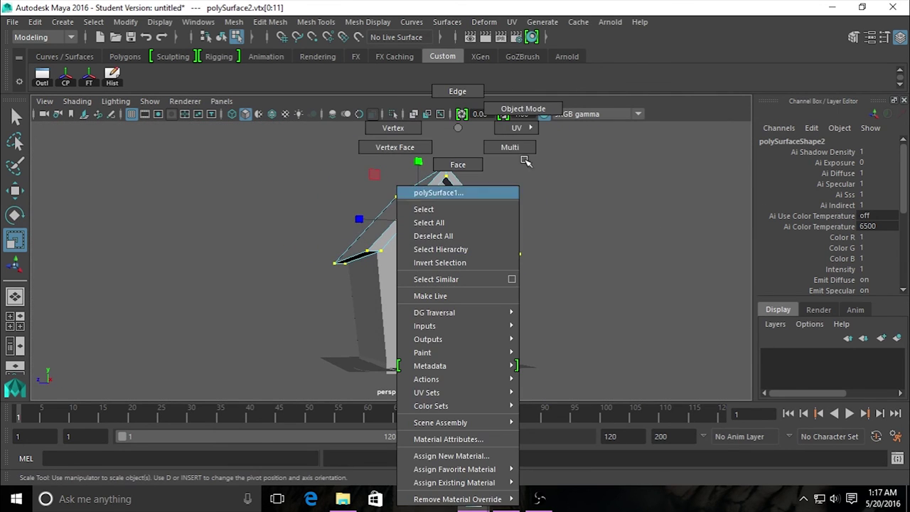
mouse_move(619, 315)
alt+mouse_down()
mouse_move(713, 302)
mouse_move(592, 278)
mouse_move(451, 278)
alt+mouse_up()
click(450, 278)
click(591, 320)
mouse_move(590, 321)
alt+mouse_down()
mouse_move(448, 321)
mouse_move(502, 297)
mouse_move(476, 246)
alt+mouse_up()
Select the base's lower edge ring in edge mode and move it up slightly.
alt+drag(489, 304, 493, 319)
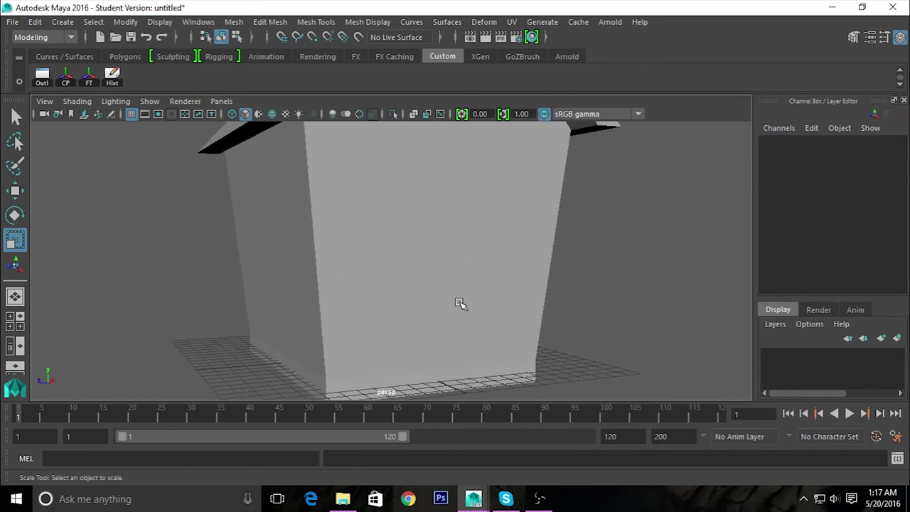
click(544, 315)
alt+right_drag(544, 315, 408, 317)
alt+drag(408, 317, 416, 307)
alt+right_drag(415, 306, 491, 314)
mouse_move(492, 315)
alt+mouse_down()
mouse_move(524, 258)
mouse_move(481, 231)
alt+mouse_up()
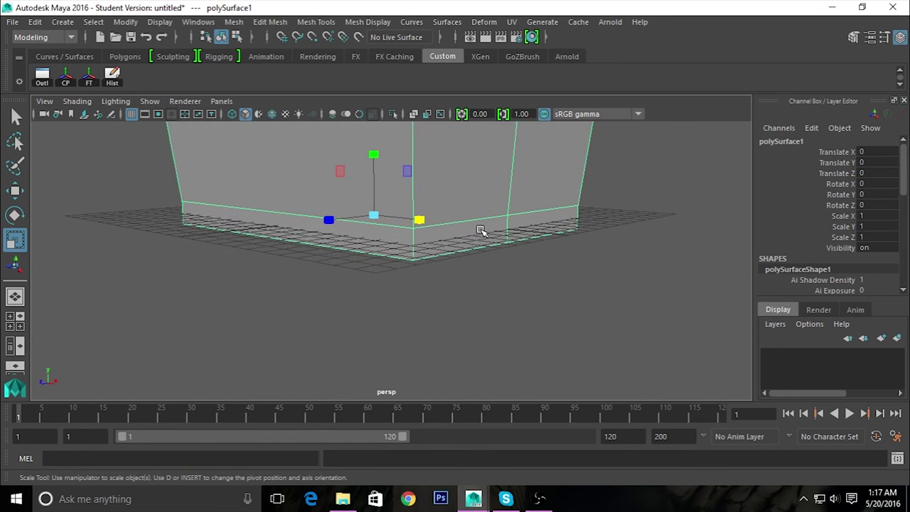
alt+right_drag(480, 231, 519, 274)
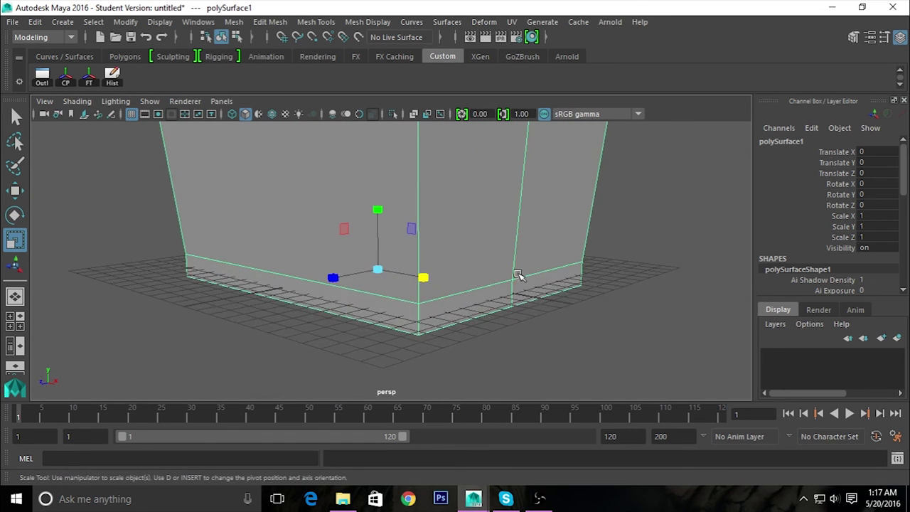
alt+drag(518, 274, 442, 263)
right_drag(461, 281, 461, 89)
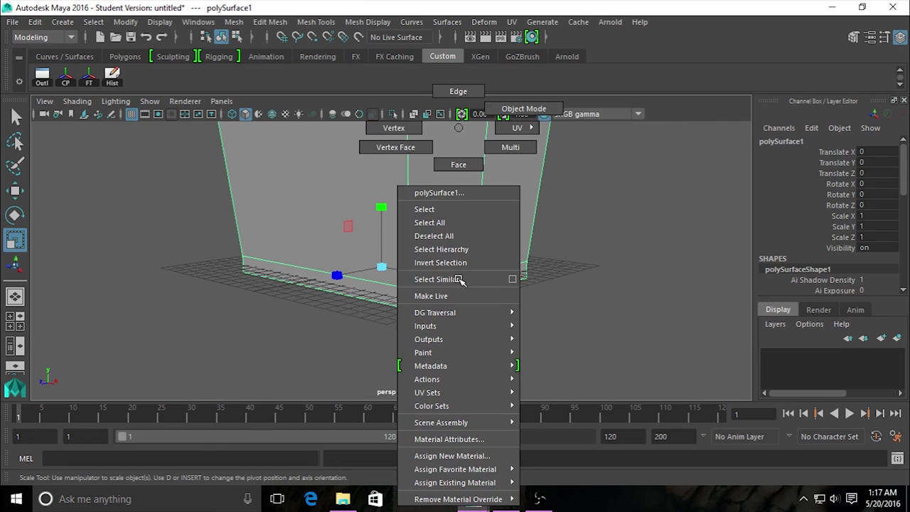
click(450, 277)
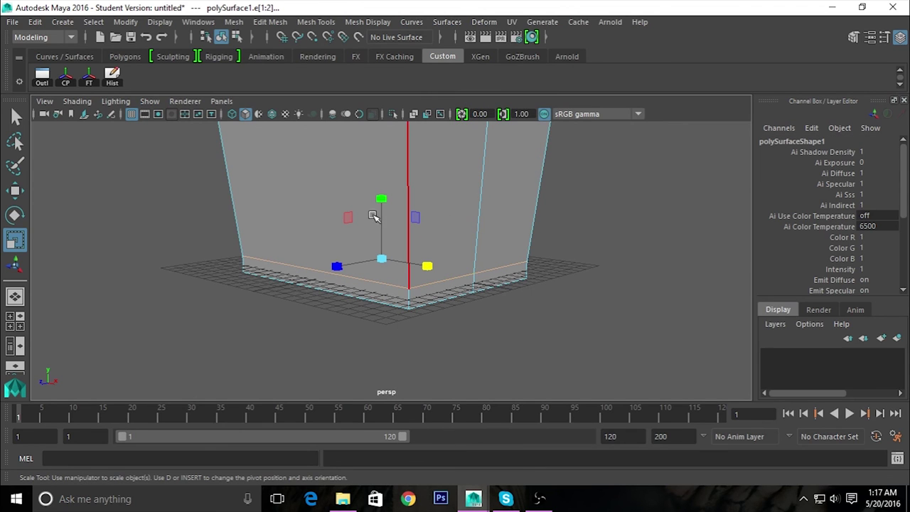
key(w)
mouse_move(382, 200)
mouse_down()
mouse_move(381, 165)
mouse_move(382, 174)
mouse_up()
alt+drag(595, 243, 509, 308)
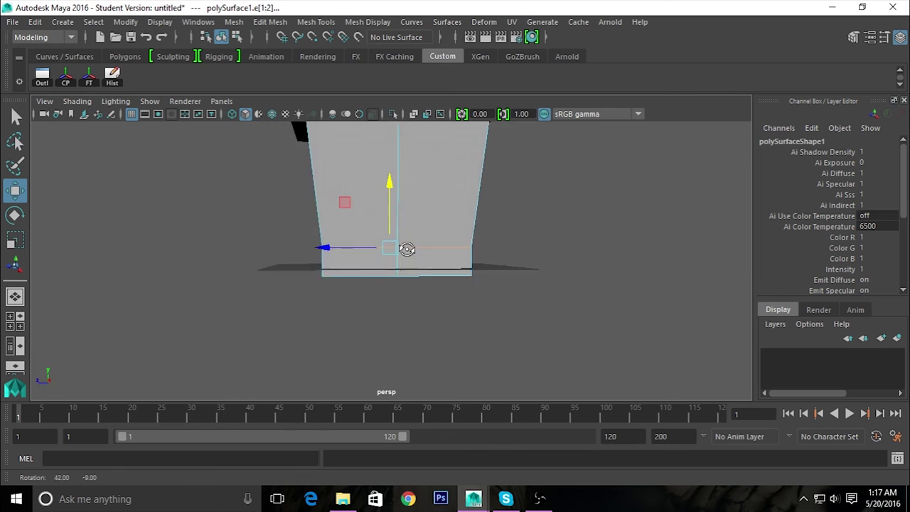
Extrude the bottom band of faces outward 0.811 units along local Z into a plinth.
right_drag(473, 125, 473, 163)
click(412, 260)
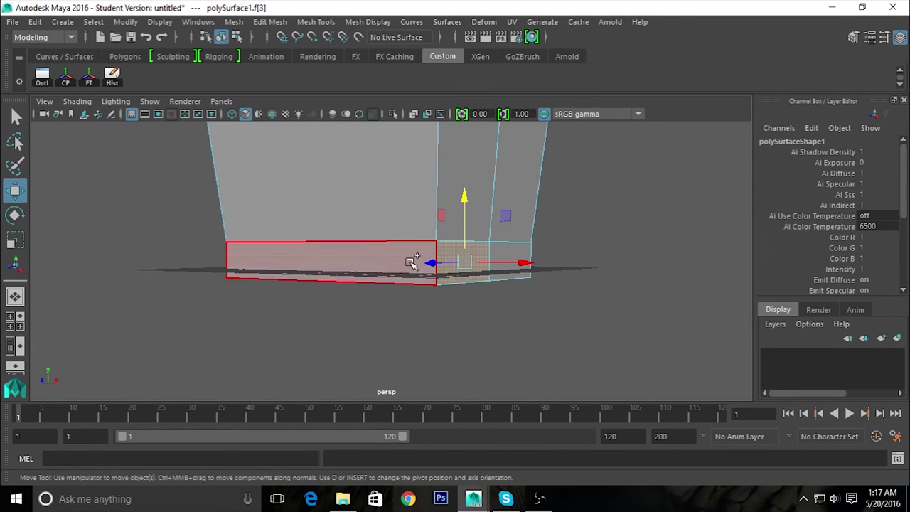
alt+drag(438, 281, 451, 294)
shift+right_drag(457, 235, 459, 270)
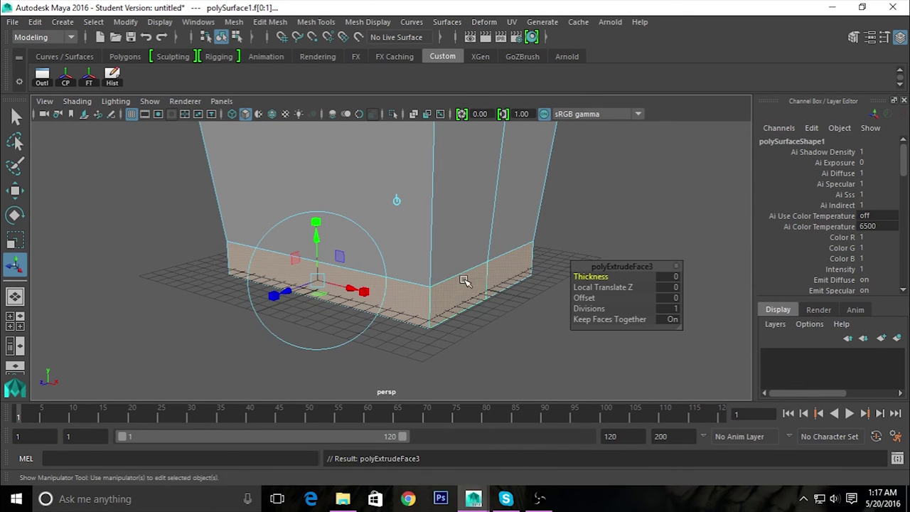
mouse_move(280, 297)
mouse_down()
mouse_move(329, 286)
mouse_move(392, 341)
mouse_move(443, 360)
mouse_move(367, 371)
mouse_move(248, 335)
mouse_move(202, 345)
mouse_move(532, 308)
mouse_move(635, 308)
mouse_move(436, 321)
mouse_move(284, 295)
mouse_up()
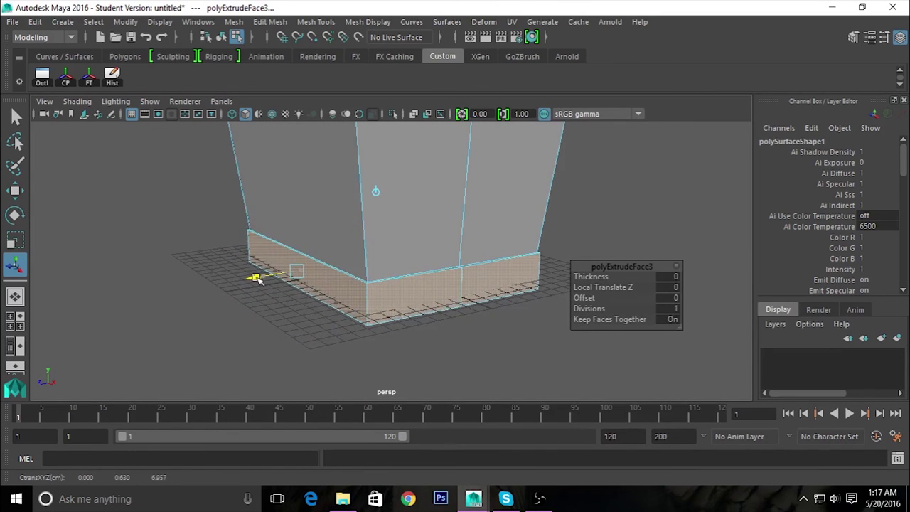
mouse_move(249, 280)
mouse_down()
mouse_move(309, 335)
mouse_move(384, 383)
mouse_move(461, 339)
mouse_move(427, 323)
mouse_move(305, 308)
mouse_move(362, 341)
mouse_up()
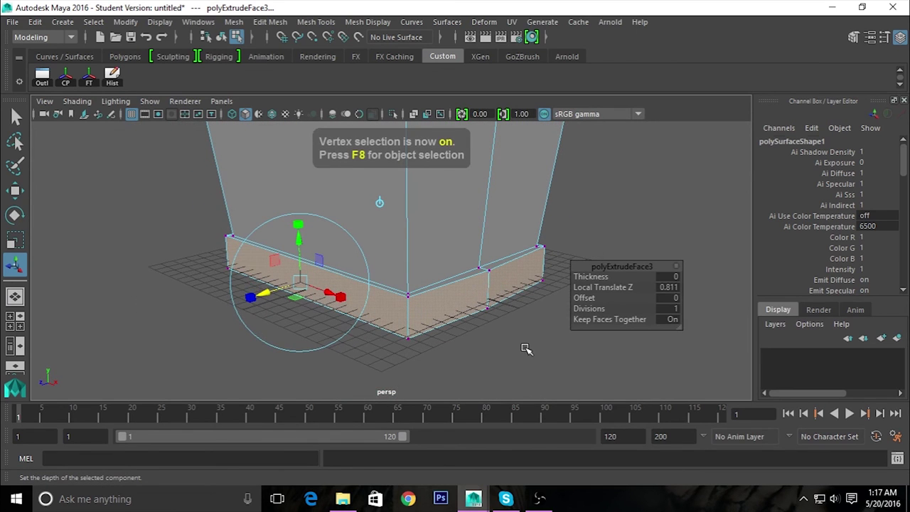
In the front view, select the ledge's outer-side vertices and scale them together in X.
click(524, 349)
alt+drag(508, 349, 540, 342)
key(space)
key(space)
alt+middle_drag(294, 365, 315, 203)
alt+right_drag(315, 203, 398, 214)
alt+middle_drag(398, 213, 455, 308)
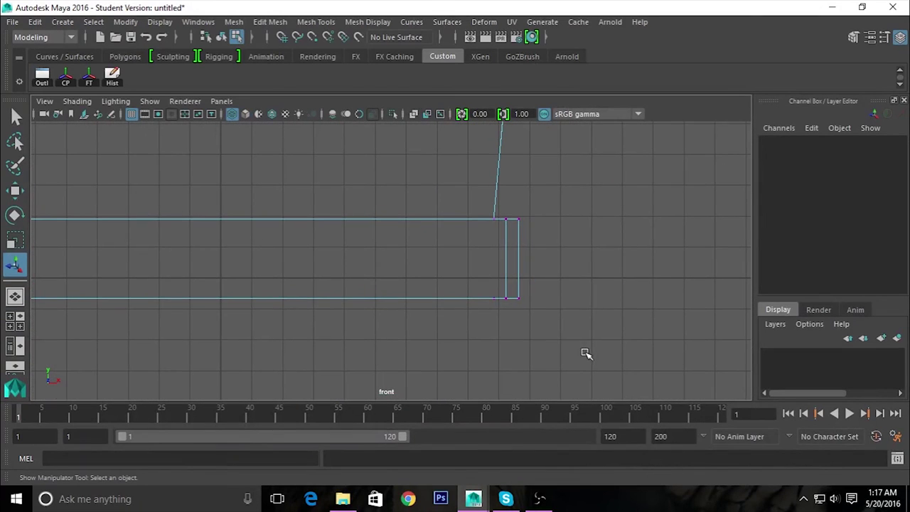
drag(585, 352, 500, 188)
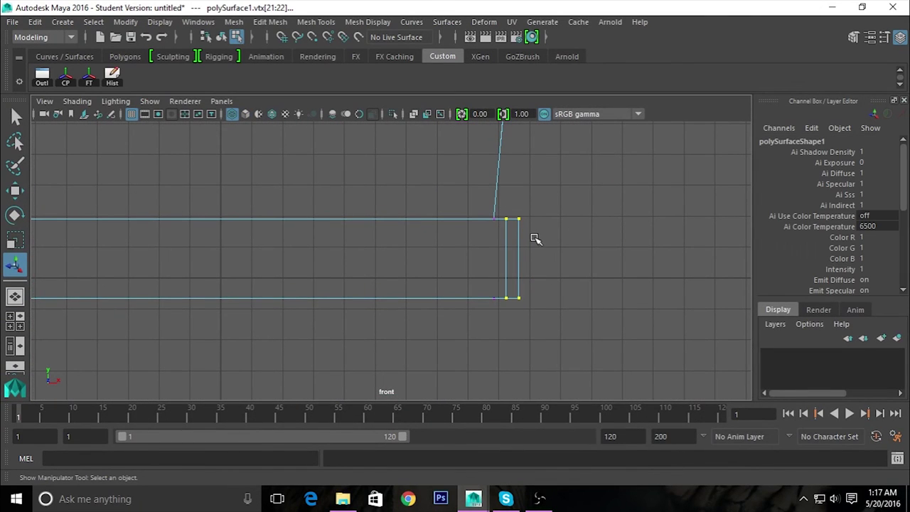
key(r)
drag(573, 258, 574, 259)
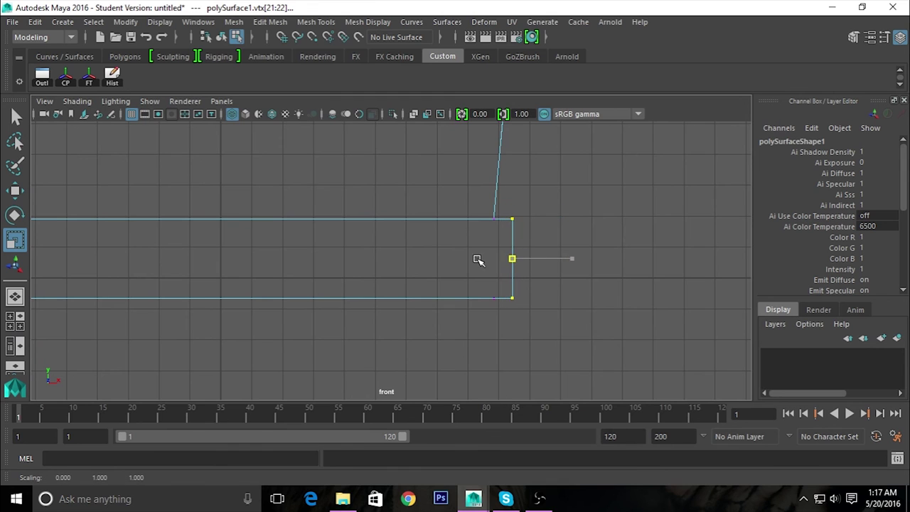
Fine-tune the X scale until the ledge's top and bottom corners form one vertical edge.
key(space)
key(space)
alt+drag(599, 250, 605, 265)
alt+middle_drag(605, 266, 597, 263)
key(space)
key(space)
alt+middle_drag(299, 339, 188, 276)
alt+middle_drag(331, 189, 333, 188)
drag(435, 240, 430, 238)
key(space)
key(space)
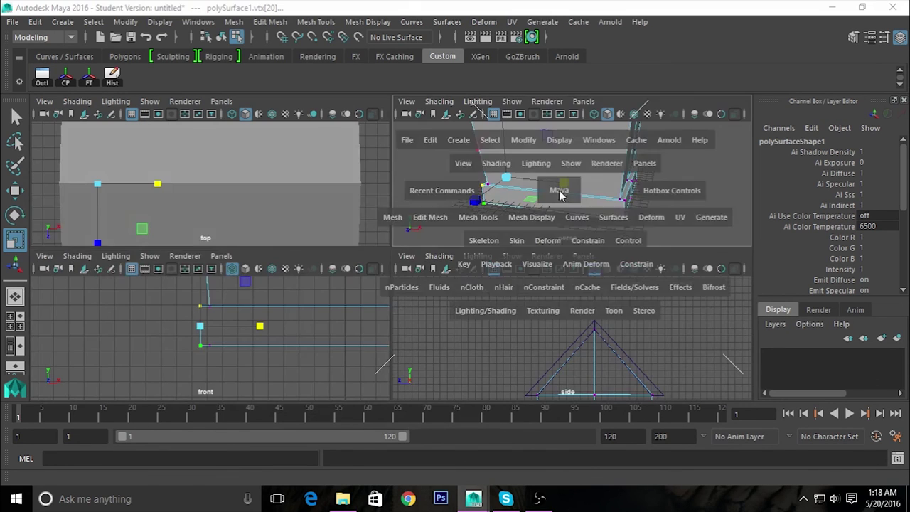
mouse_move(595, 249)
alt+mouse_down()
mouse_move(562, 302)
mouse_move(635, 289)
mouse_move(428, 261)
alt+mouse_up()
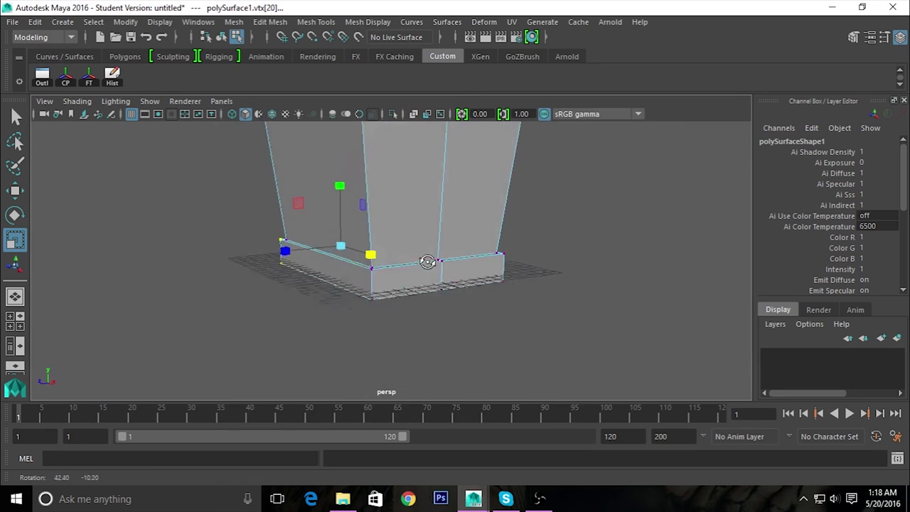
Return the house to object mode and frame it from the front.
mouse_move(459, 201)
alt+right_down()
mouse_move(475, 287)
mouse_move(532, 108)
alt+right_up()
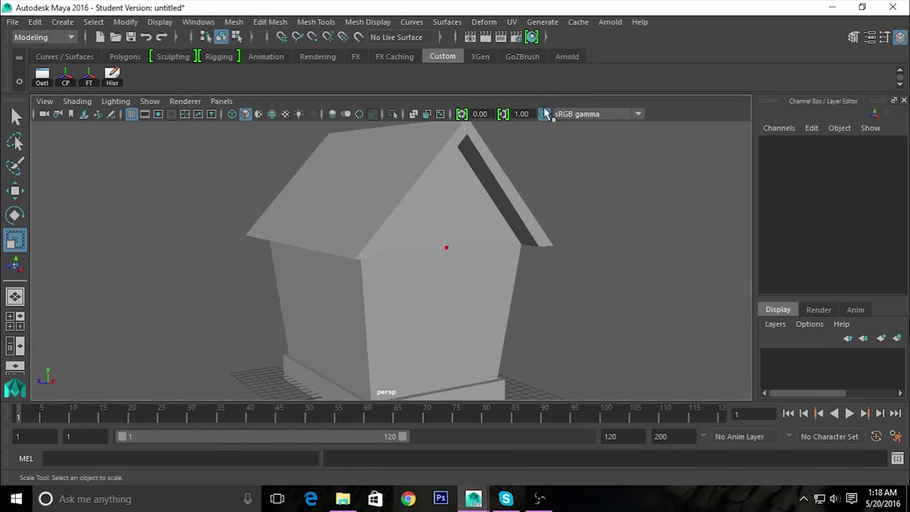
alt+right_drag(601, 308, 508, 218)
alt+drag(508, 217, 518, 257)
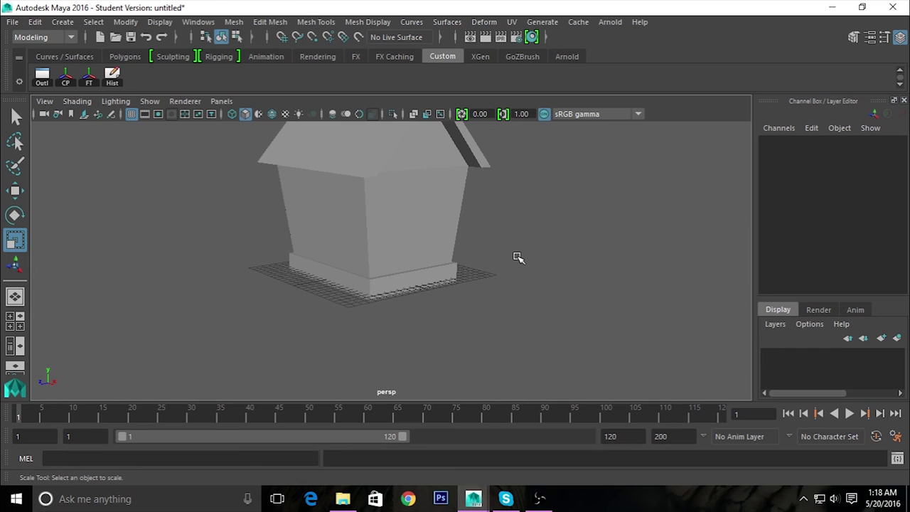
mouse_move(506, 217)
alt+mouse_down()
mouse_move(488, 284)
mouse_move(422, 268)
mouse_move(463, 288)
alt+mouse_up()
alt+right_drag(462, 289, 381, 180)
click(380, 179)
alt+drag(524, 275, 491, 270)
click(548, 282)
click(361, 239)
mouse_move(362, 239)
alt+mouse_down()
mouse_move(445, 275)
mouse_move(467, 264)
mouse_move(500, 286)
alt+mouse_up()
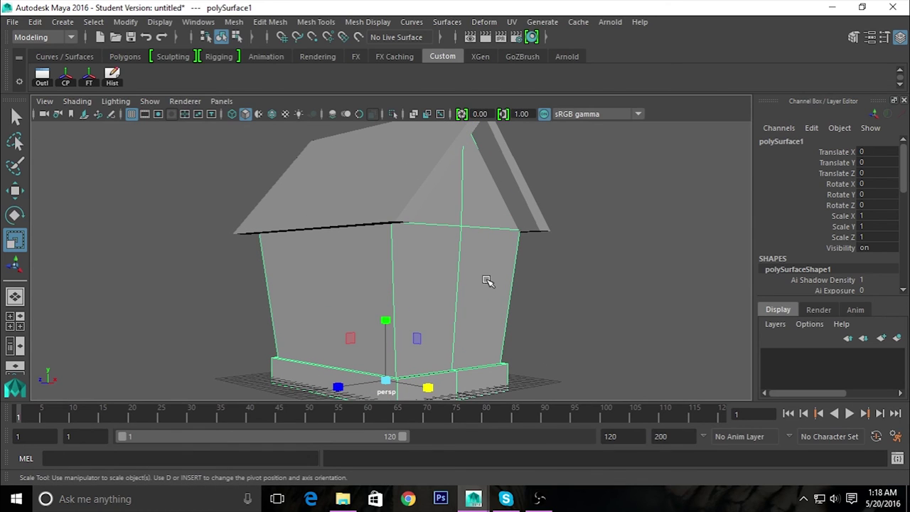
Create a polygon cube from the Polygons shelf and raise it to Y 14.194.
click(126, 57)
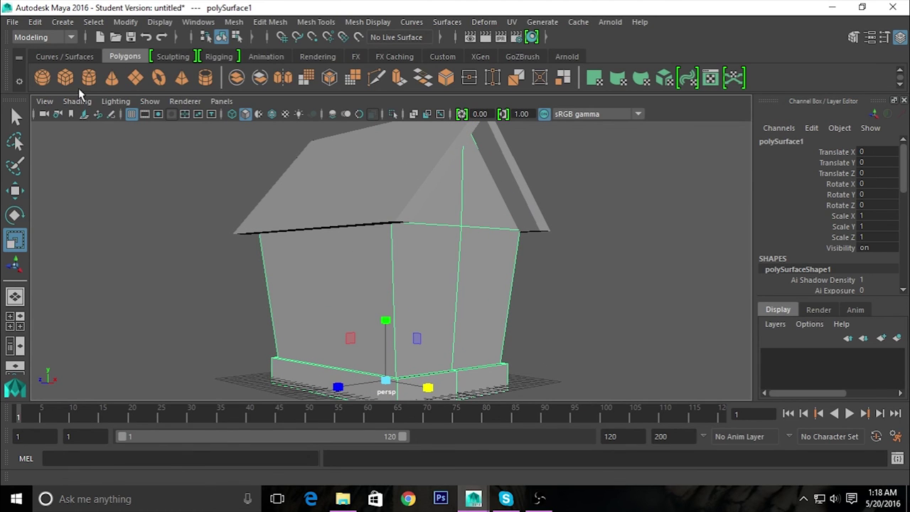
click(339, 275)
scroll(339, 274, down, 3)
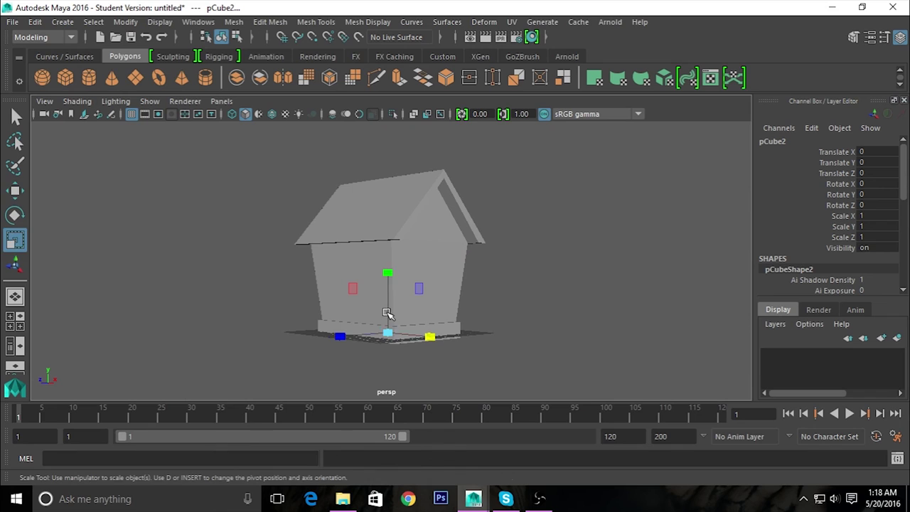
key(w)
drag(379, 284, 386, 250)
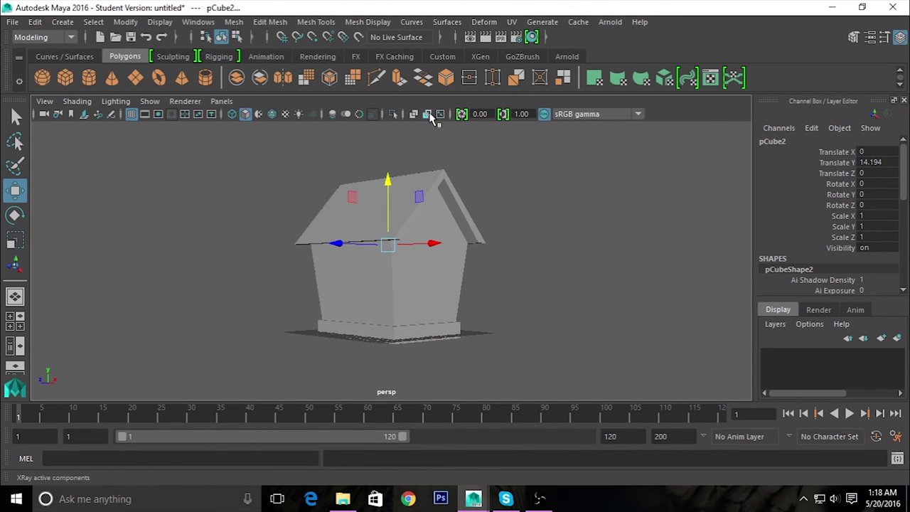
With X-Ray on, scale the cube into a 17.793 × 1.655 × 17.793 slab.
click(413, 114)
mouse_move(437, 213)
alt+mouse_down()
mouse_move(493, 230)
mouse_move(475, 248)
alt+mouse_up()
key(r)
mouse_move(389, 248)
mouse_down()
mouse_move(519, 325)
mouse_move(463, 274)
mouse_up()
drag(396, 193, 399, 243)
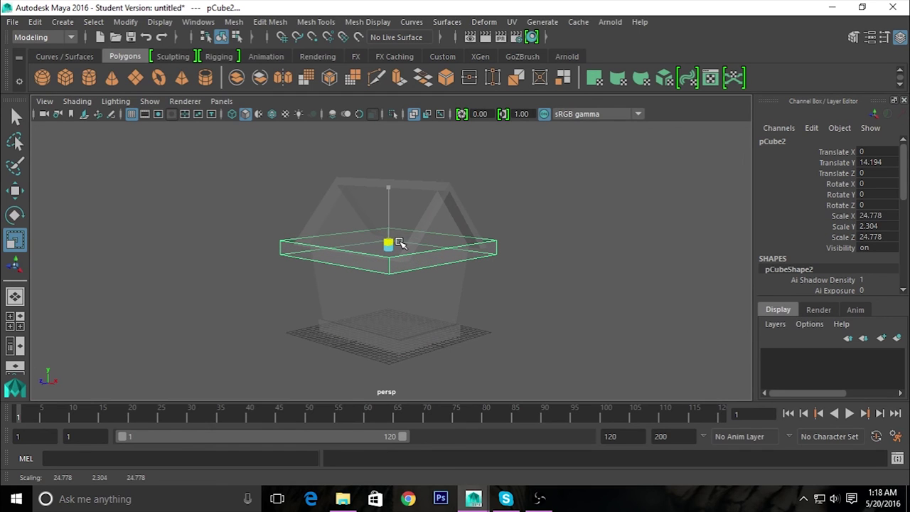
click(412, 114)
mouse_move(420, 150)
alt+mouse_down()
mouse_move(422, 259)
mouse_move(353, 242)
alt+mouse_up()
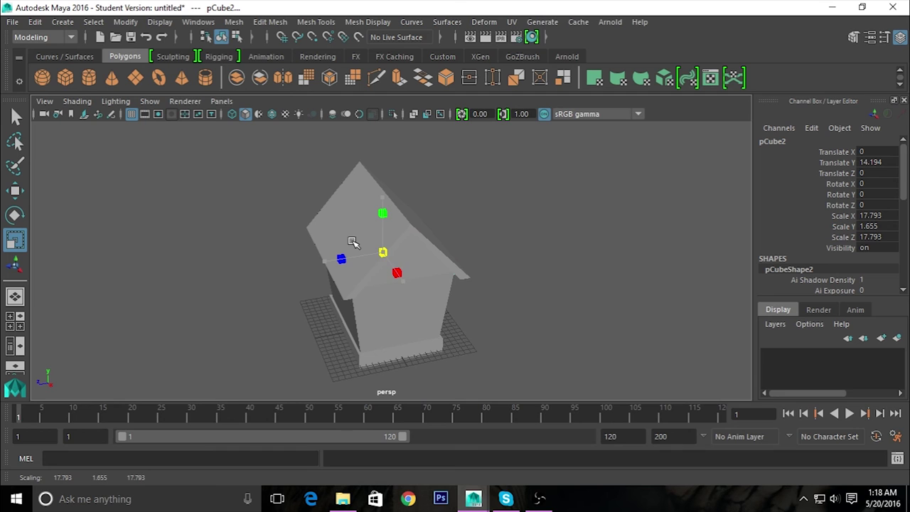
Widen the slab along X and shrink it uniformly to fit the house.
mouse_move(436, 337)
alt+mouse_down()
mouse_move(560, 297)
mouse_move(545, 272)
mouse_move(490, 272)
alt+mouse_up()
scroll(471, 326, up, 4)
mouse_move(471, 326)
alt+mouse_down()
mouse_move(305, 345)
mouse_move(279, 295)
alt+mouse_up()
mouse_move(319, 246)
mouse_down()
mouse_move(304, 243)
mouse_move(432, 272)
mouse_move(525, 277)
mouse_move(431, 285)
mouse_up()
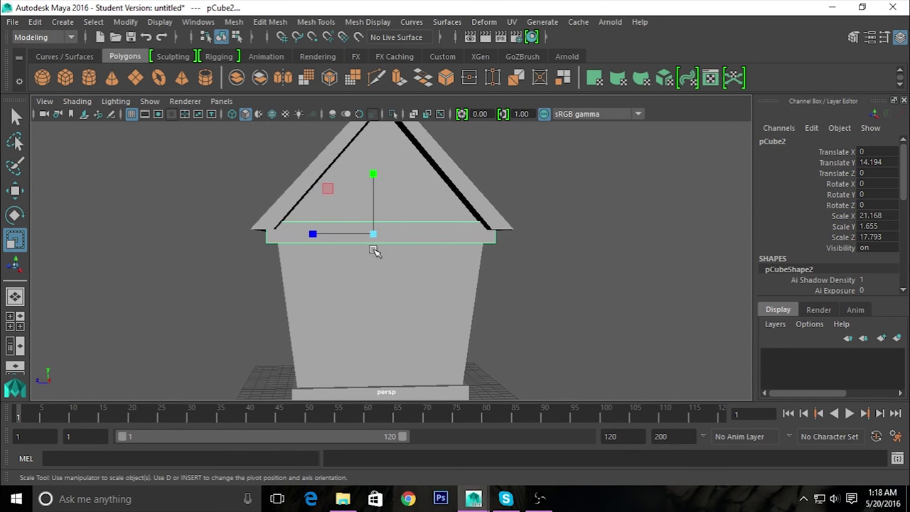
mouse_move(376, 236)
mouse_down()
mouse_move(400, 278)
mouse_move(514, 254)
mouse_move(514, 237)
mouse_move(378, 276)
mouse_up()
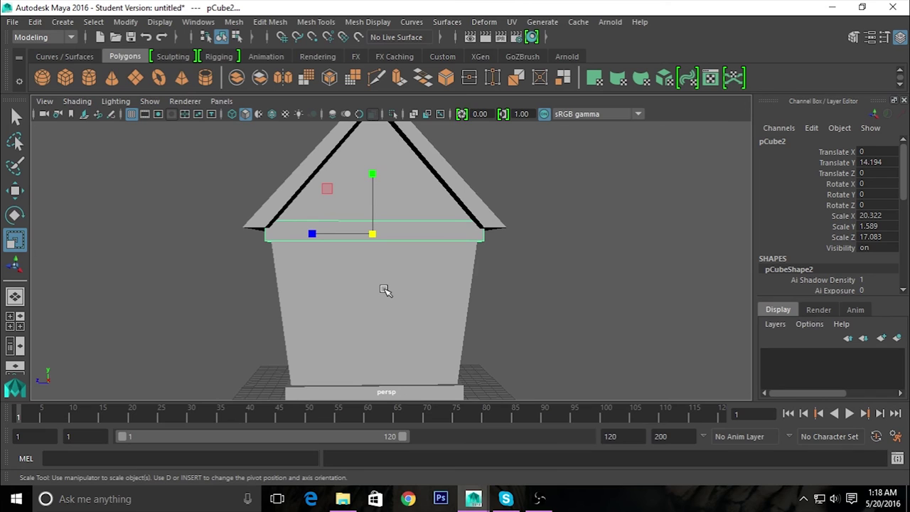
Move the slab to Y 15.238 and thin it to 20.968 × 1.139 × 17.083.
key(w)
mouse_move(374, 195)
mouse_down()
mouse_move(374, 219)
mouse_move(373, 201)
mouse_up()
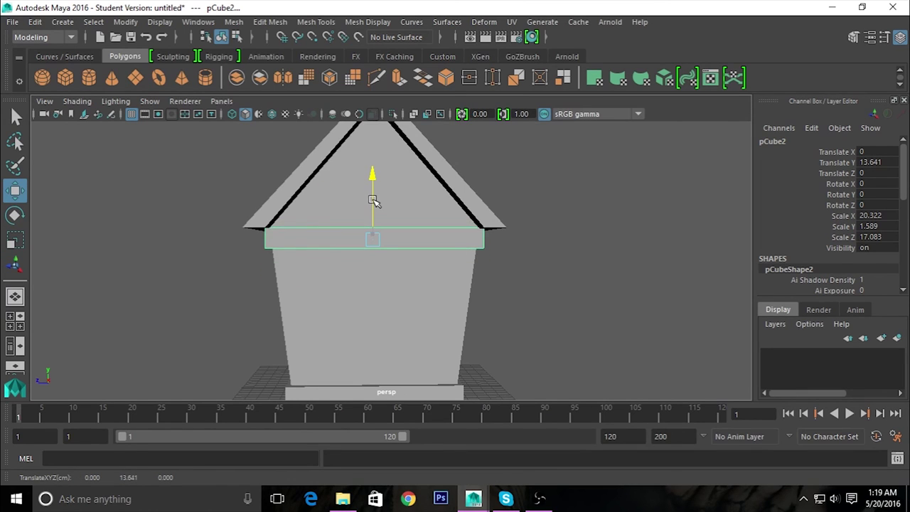
drag(373, 179, 375, 183)
alt+drag(384, 225, 406, 228)
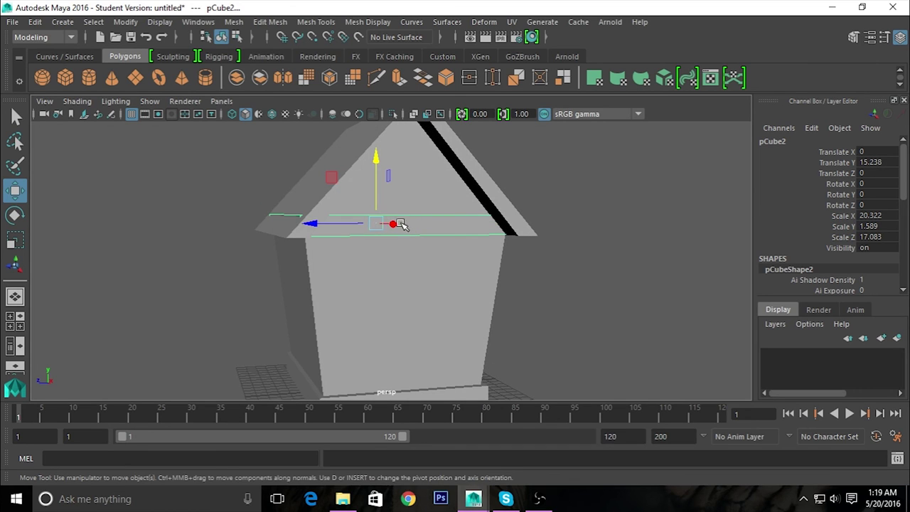
key(r)
drag(377, 165, 376, 169)
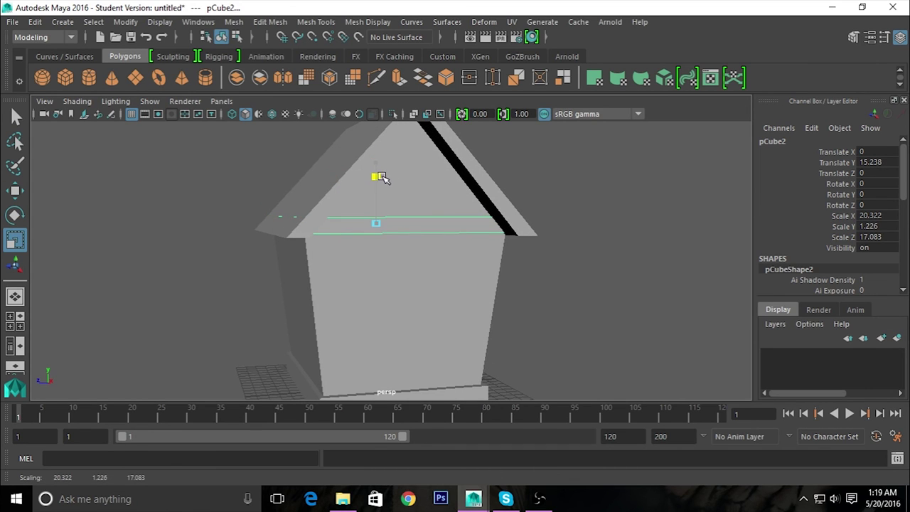
mouse_move(417, 254)
alt+mouse_down()
mouse_move(464, 216)
mouse_move(589, 244)
mouse_move(433, 297)
mouse_move(375, 288)
mouse_move(516, 284)
mouse_move(436, 239)
alt+mouse_up()
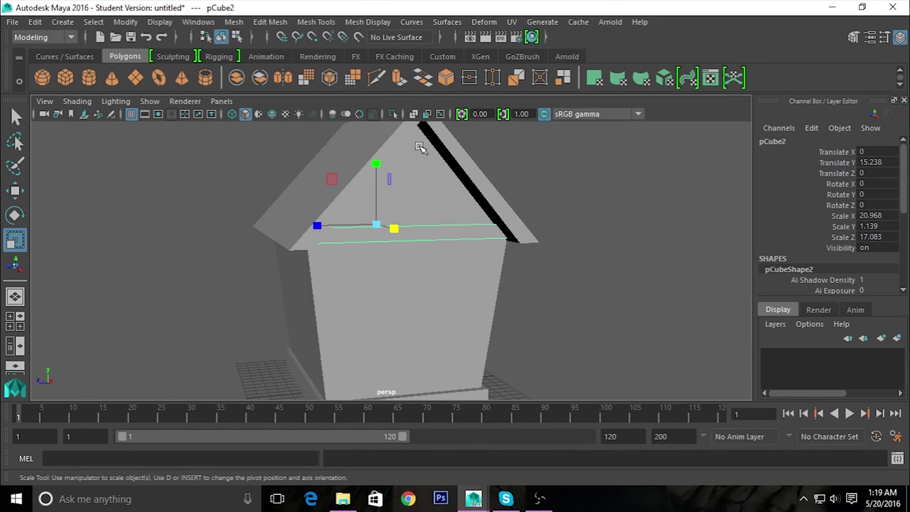
Isolate the roof slab, inset its top face with an extrude, and delete that face.
click(392, 115)
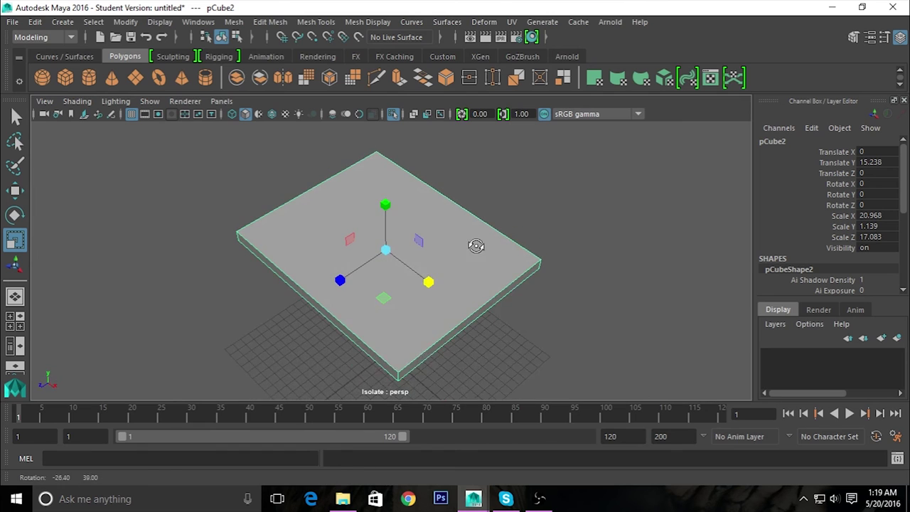
right_drag(463, 178, 453, 187)
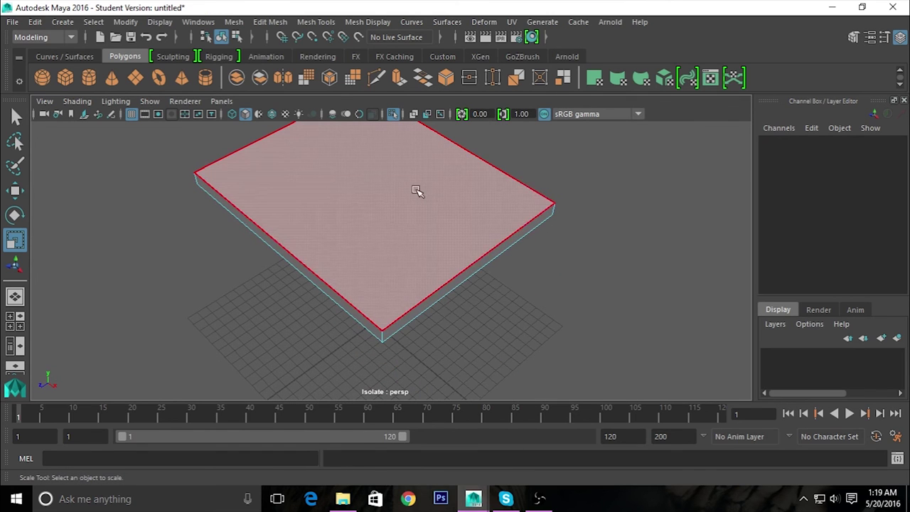
alt+drag(518, 294, 502, 263)
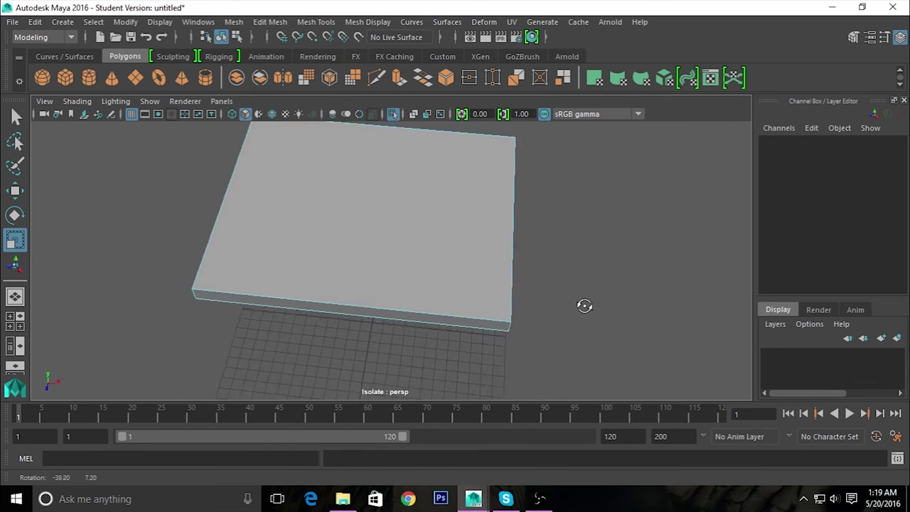
click(455, 183)
mouse_move(455, 184)
alt+mouse_down()
mouse_move(438, 203)
mouse_move(467, 321)
mouse_move(467, 220)
alt+mouse_up()
shift+right_drag(467, 220, 425, 248)
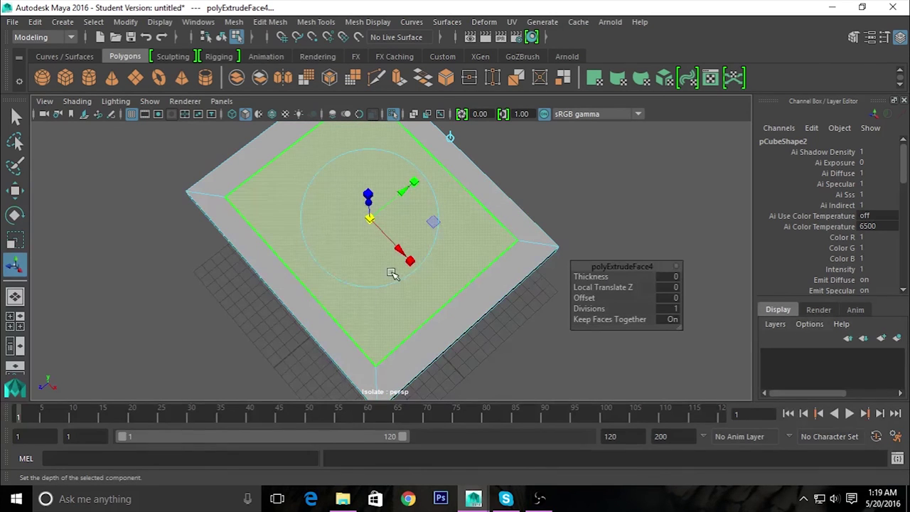
key(Delete)
Return to object mode, show the whole house again and enable Wireframe on Shaded.
right_drag(475, 196, 538, 108)
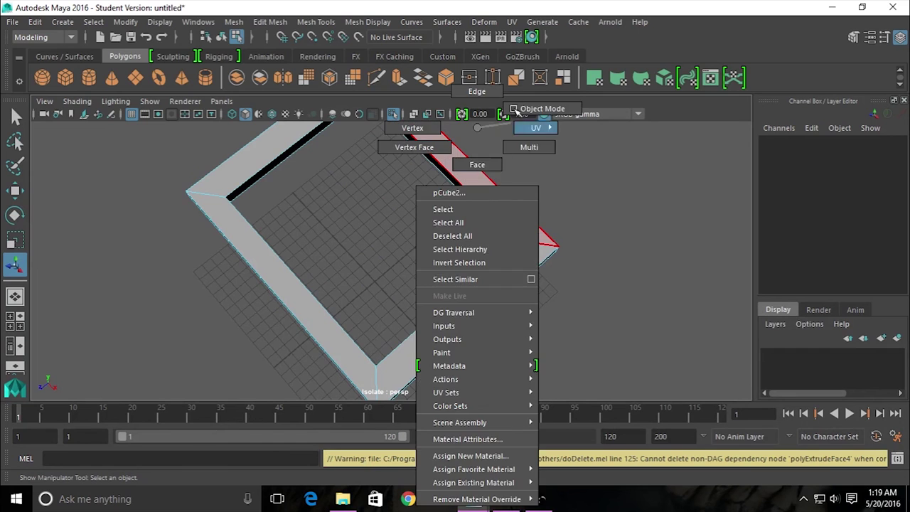
mouse_move(569, 211)
alt+mouse_down()
mouse_move(579, 249)
mouse_move(476, 145)
alt+mouse_up()
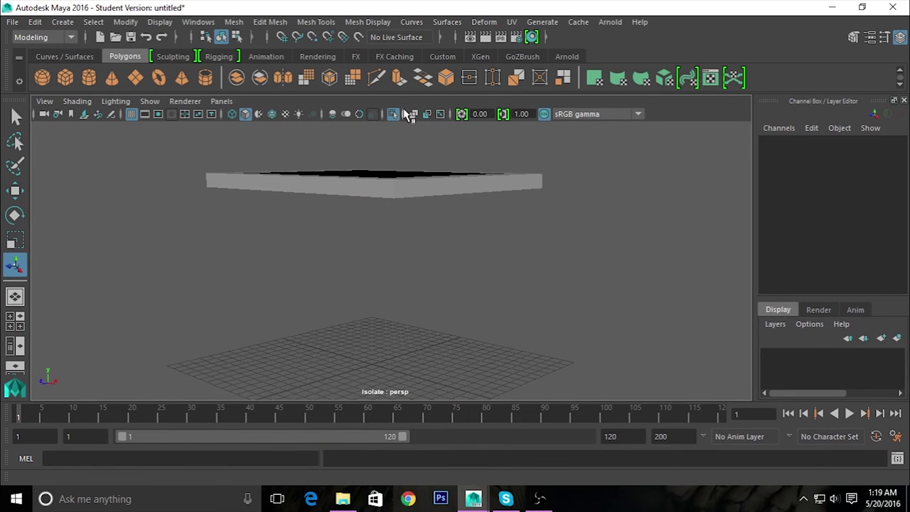
click(392, 114)
mouse_move(396, 116)
alt+mouse_down()
mouse_move(463, 207)
mouse_move(497, 177)
mouse_move(506, 225)
mouse_move(436, 206)
mouse_move(429, 148)
mouse_move(420, 239)
mouse_move(380, 268)
mouse_move(325, 278)
alt+mouse_up()
mouse_move(211, 196)
alt+mouse_down()
mouse_move(334, 234)
mouse_move(424, 229)
alt+mouse_up()
click(427, 229)
mouse_move(512, 275)
alt+mouse_down()
mouse_move(457, 254)
mouse_move(640, 300)
alt+mouse_up()
click(640, 300)
click(271, 115)
mouse_move(276, 234)
alt+mouse_down()
mouse_move(280, 248)
mouse_move(298, 226)
alt+mouse_up()
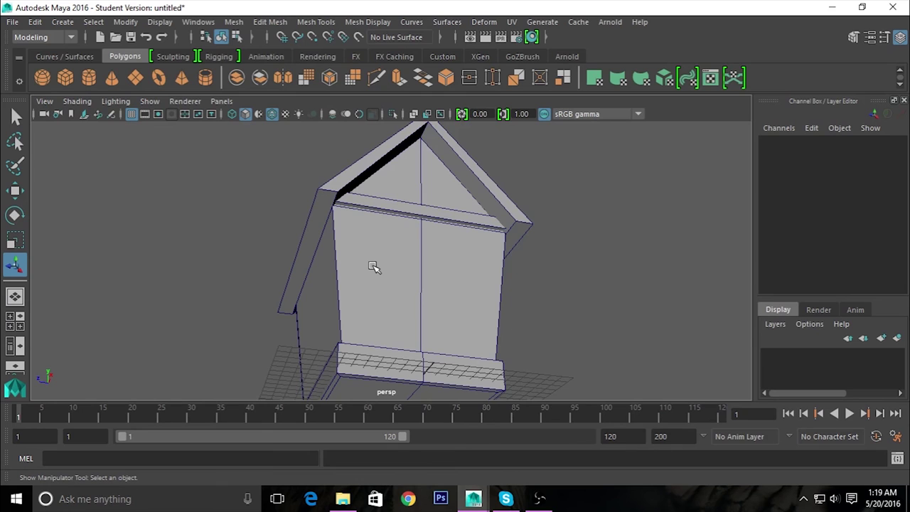
Create a new polygon cube and move it along X toward the left roof corner.
mouse_move(401, 269)
alt+mouse_down()
mouse_move(422, 285)
mouse_move(454, 289)
mouse_move(392, 304)
alt+mouse_up()
alt+middle_drag(391, 304, 415, 330)
key(f)
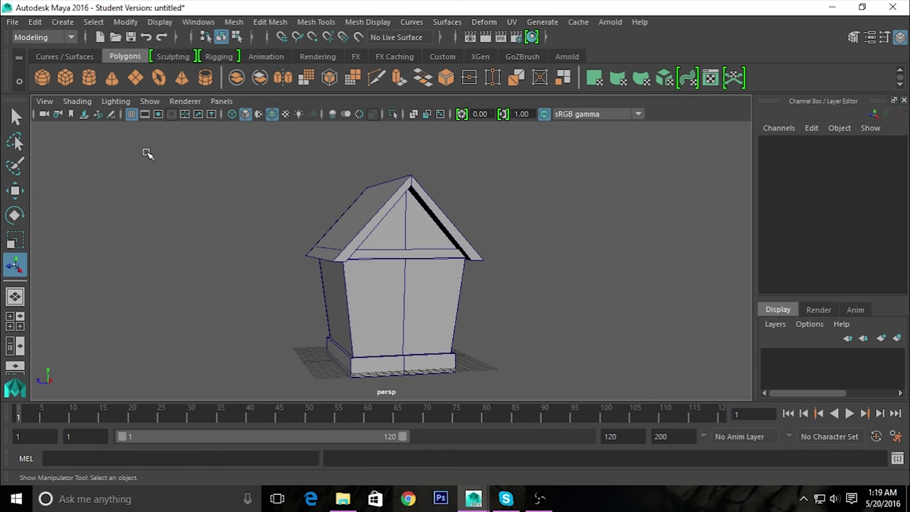
click(65, 80)
key(w)
mouse_move(432, 319)
alt+mouse_down()
mouse_move(481, 335)
mouse_move(415, 365)
mouse_move(482, 403)
mouse_move(427, 302)
alt+mouse_up()
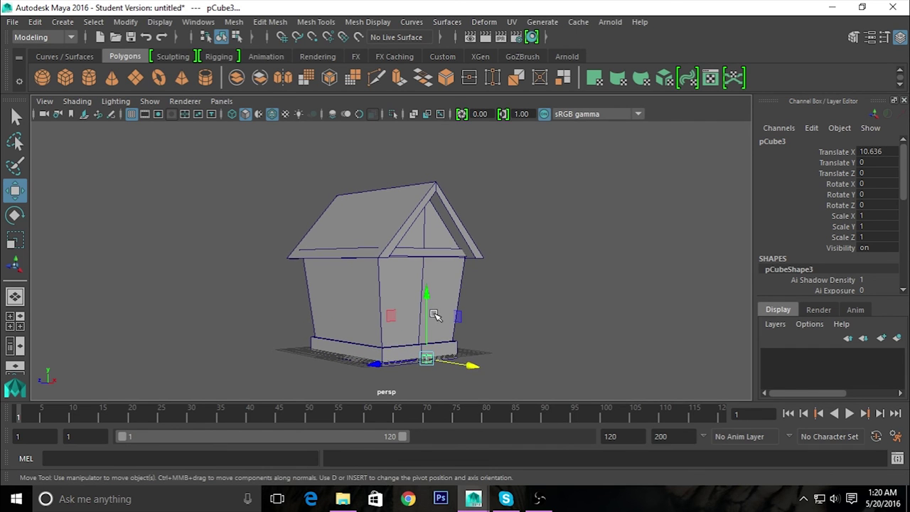
key(f)
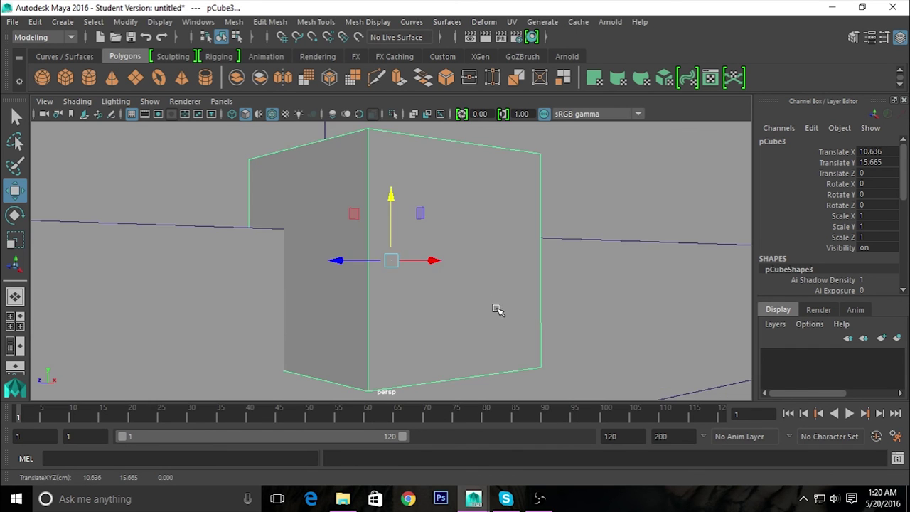
alt+drag(484, 301, 441, 319)
mouse_move(441, 320)
alt+right_down()
mouse_move(573, 325)
mouse_move(440, 301)
alt+right_up()
mouse_move(440, 301)
alt+mouse_down()
mouse_move(504, 274)
mouse_move(548, 280)
mouse_move(526, 278)
alt+mouse_up()
mouse_move(437, 243)
mouse_down()
mouse_move(332, 289)
mouse_move(313, 278)
mouse_up()
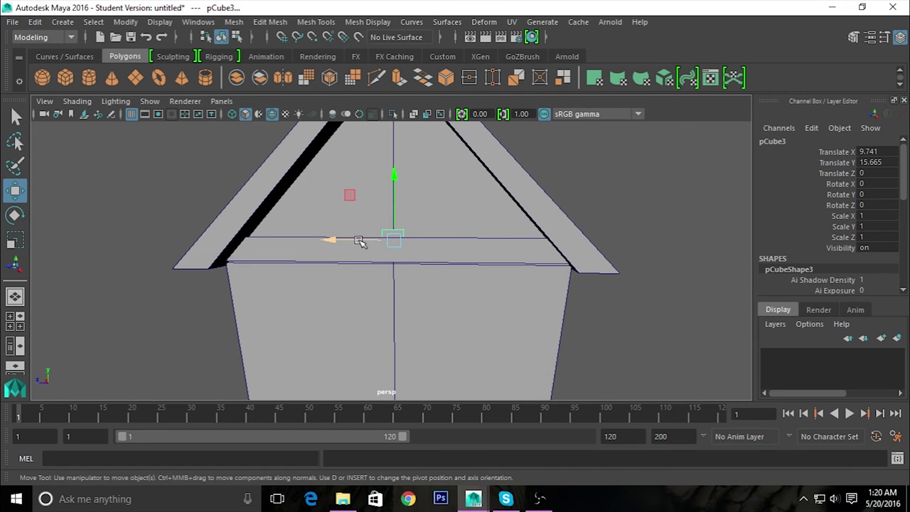
Flatten the cube to about 0.8 depth and tilt it 31.695 degrees around X.
key(e)
scroll(490, 301, up, 3)
scroll(489, 302, up, 2)
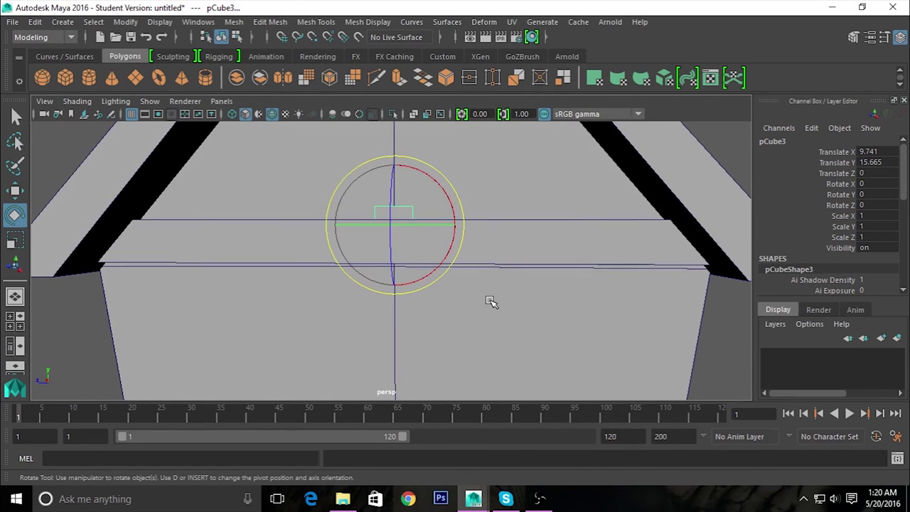
key(r)
drag(333, 226, 342, 231)
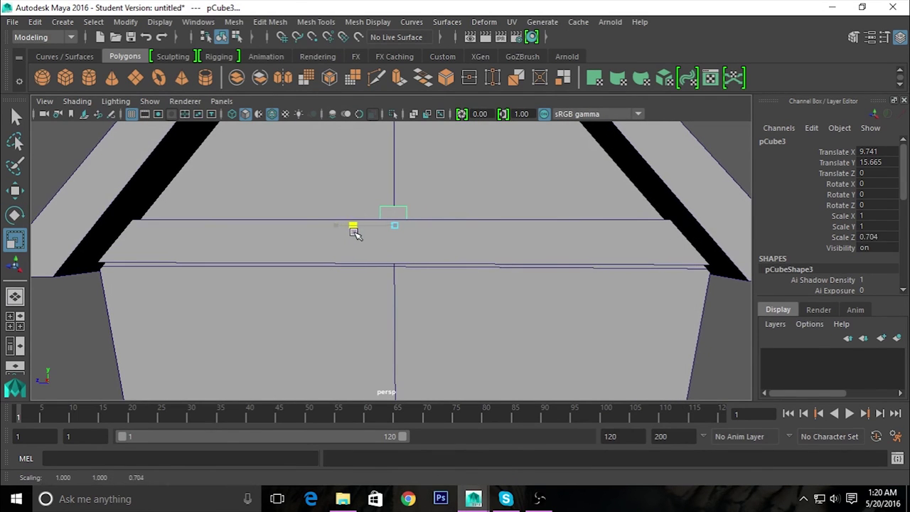
scroll(417, 272, up, 2)
scroll(507, 355, up, 3)
drag(378, 276, 369, 278)
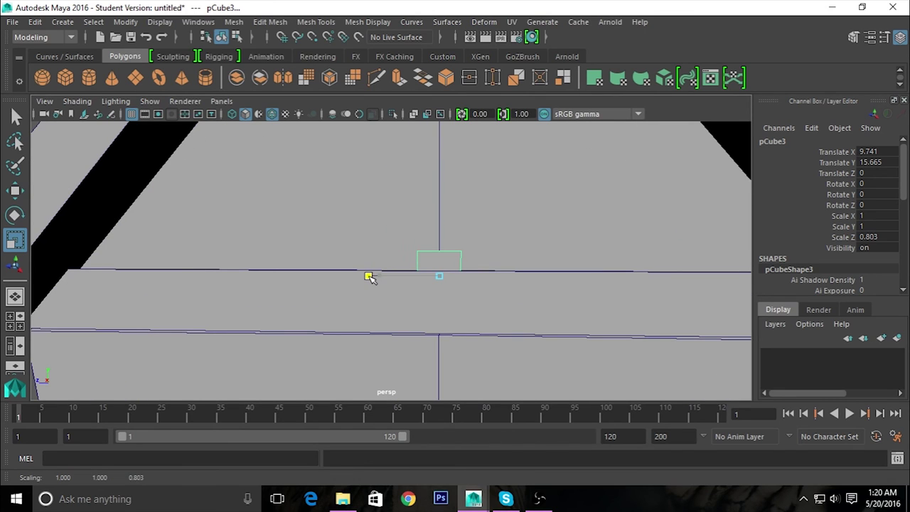
key(e)
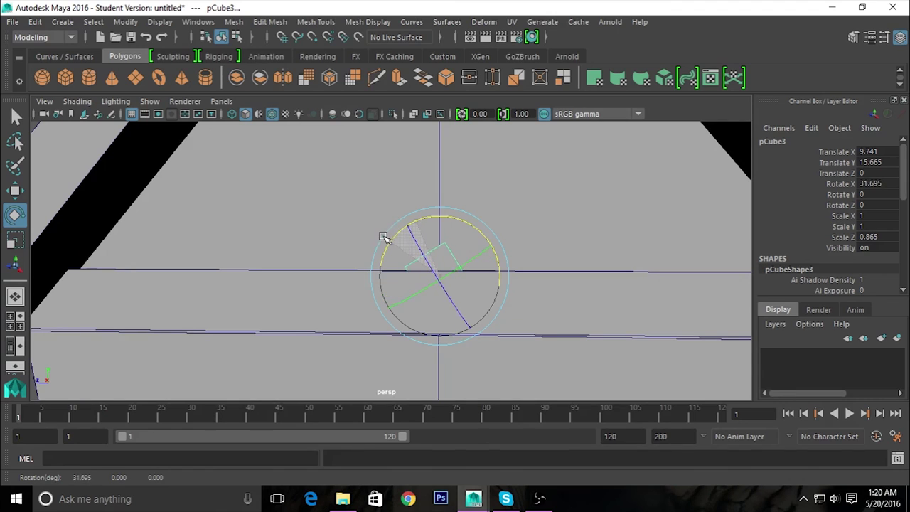
alt+drag(384, 237, 449, 304)
Nudge the tilted beam along Z and X to sit under the gable.
alt+middle_drag(546, 314, 560, 311)
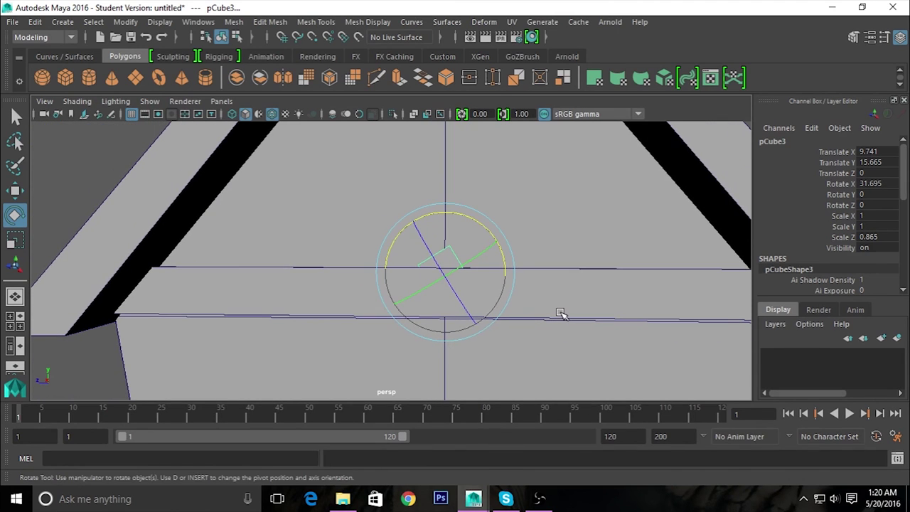
key(w)
drag(415, 269, 403, 275)
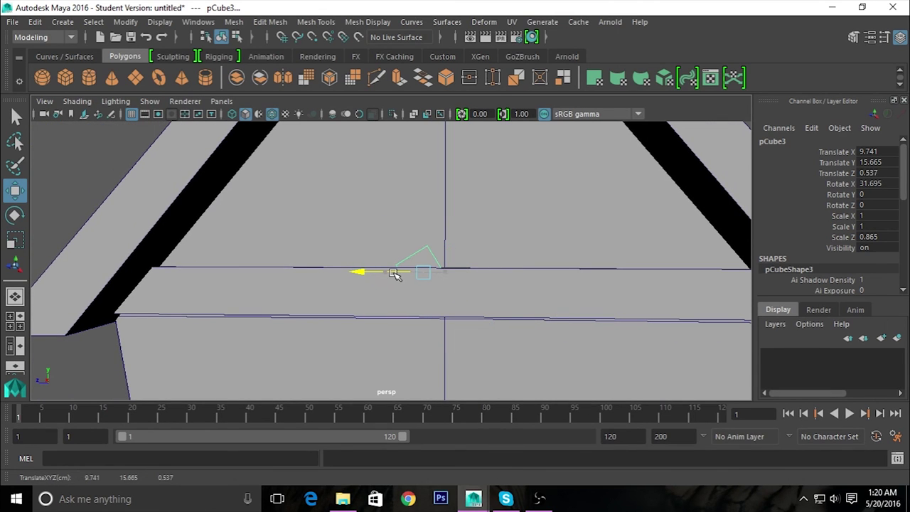
alt+right_drag(489, 302, 434, 300)
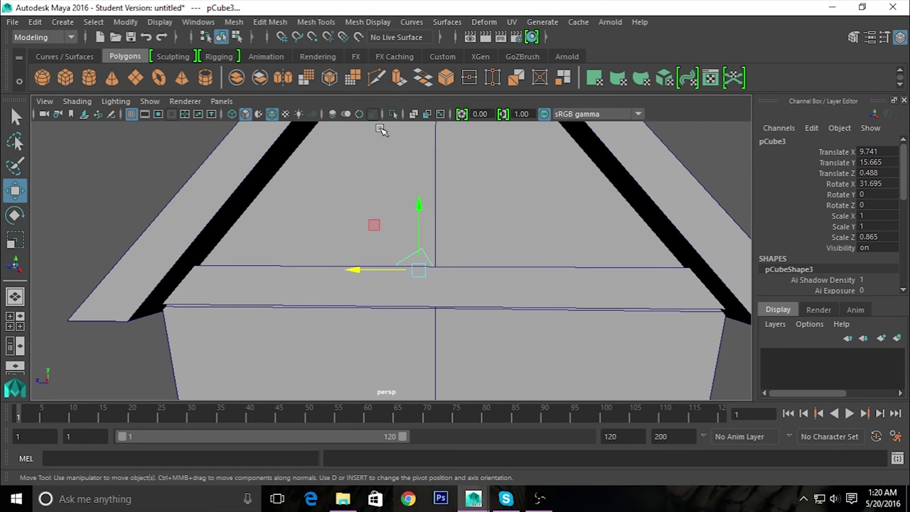
mouse_move(439, 293)
alt+mouse_down()
mouse_move(461, 308)
mouse_move(508, 390)
mouse_move(496, 378)
alt+mouse_up()
drag(425, 264, 400, 284)
Lengthen the beam by extruding its end face 5.02 units along local Z.
mouse_move(441, 213)
right_down()
mouse_move(430, 179)
mouse_move(431, 246)
right_up()
click(417, 218)
mouse_move(514, 258)
alt+mouse_down()
mouse_move(362, 249)
mouse_move(419, 198)
alt+mouse_up()
mouse_move(473, 254)
alt+mouse_down()
mouse_move(361, 252)
mouse_move(428, 345)
mouse_move(335, 178)
mouse_move(293, 158)
mouse_move(479, 275)
mouse_move(411, 314)
alt+mouse_up()
right_click(421, 129)
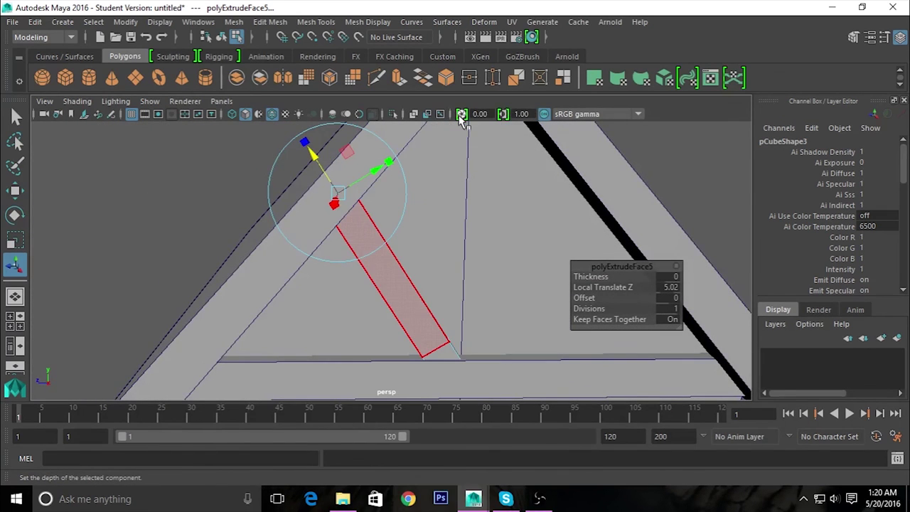
right_click(393, 128)
click(458, 108)
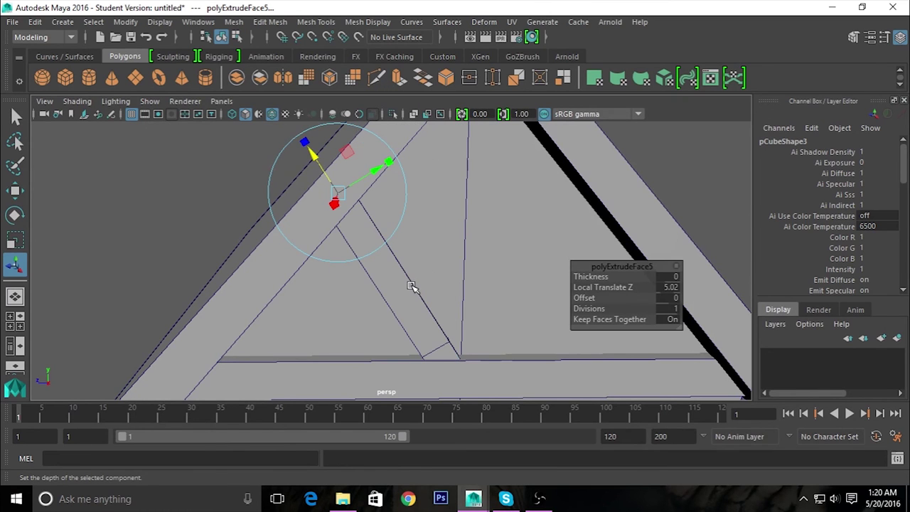
mouse_move(552, 223)
alt+mouse_down()
mouse_move(495, 292)
mouse_move(465, 286)
mouse_move(462, 298)
alt+mouse_up()
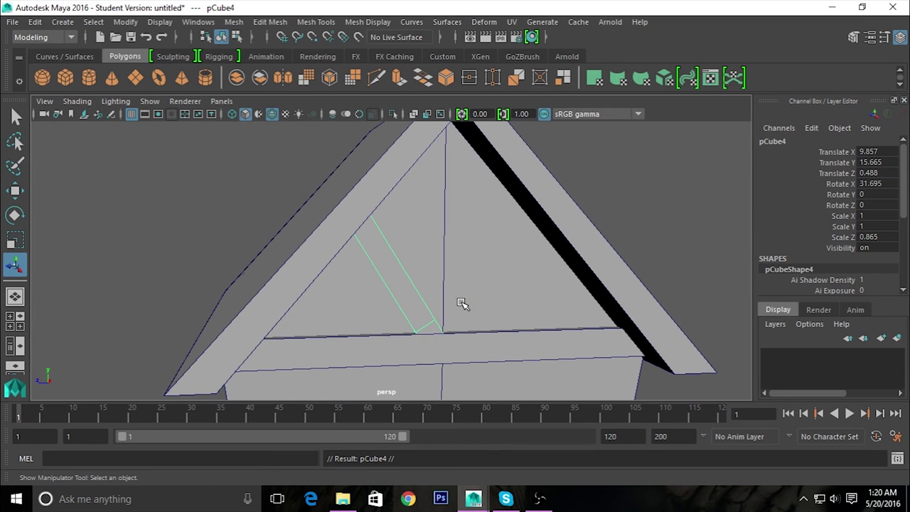
Move the duplicate brace back along Z and frame the roof gable.
key(w)
mouse_move(381, 337)
mouse_down()
mouse_move(463, 336)
mouse_move(451, 334)
mouse_move(470, 362)
mouse_up()
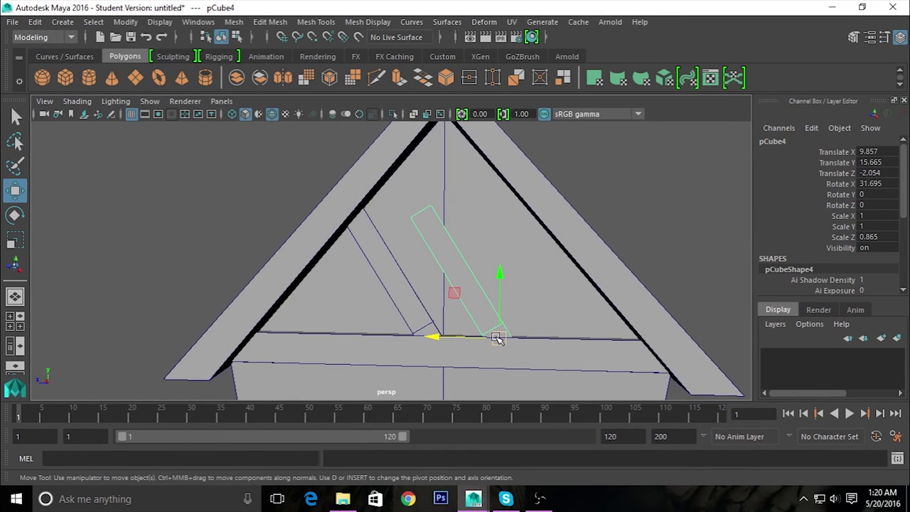
mouse_move(608, 341)
alt+right_down()
mouse_move(558, 354)
mouse_move(405, 341)
alt+right_up()
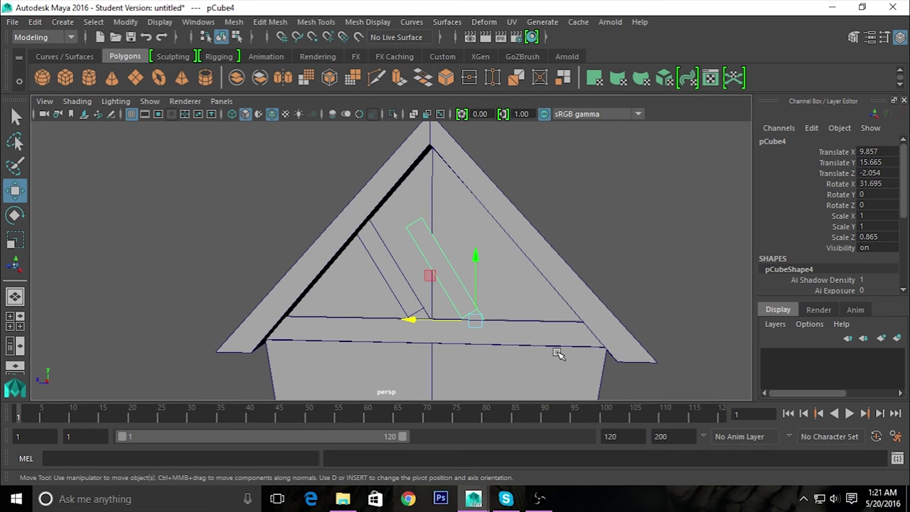
mouse_move(406, 342)
alt+mouse_down()
mouse_move(573, 368)
mouse_move(560, 273)
mouse_move(469, 331)
mouse_move(422, 324)
alt+mouse_up()
mouse_move(422, 325)
alt+right_down()
mouse_move(483, 280)
mouse_move(442, 356)
alt+right_up()
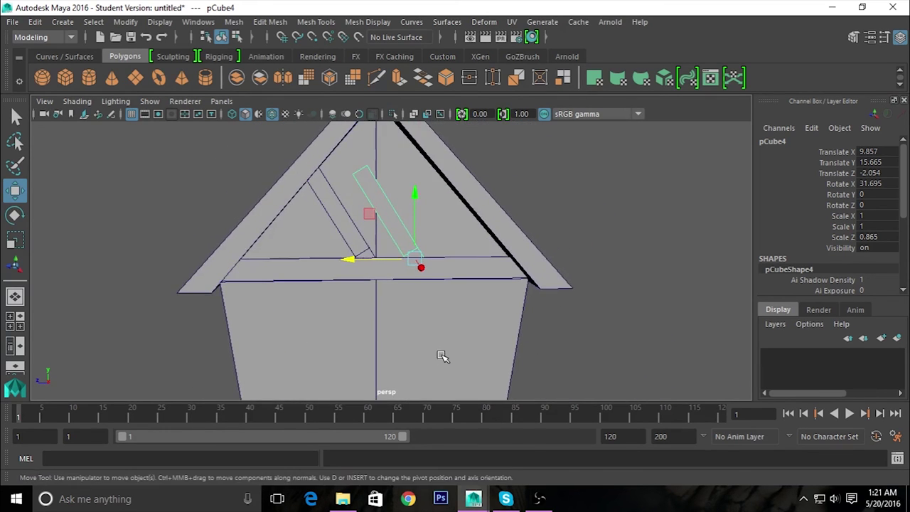
Mirror the brace's X rotation to -31.695 degrees.
key(e)
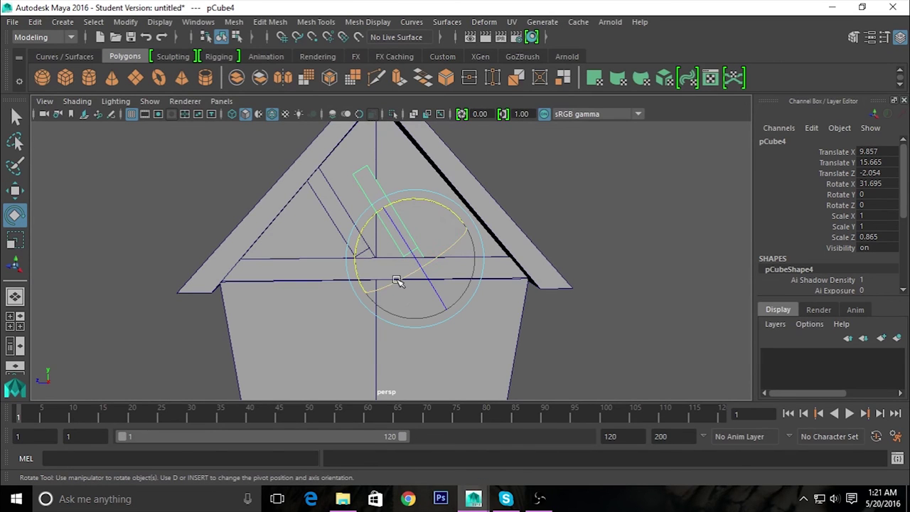
drag(391, 284, 463, 252)
key(ctrl+z)
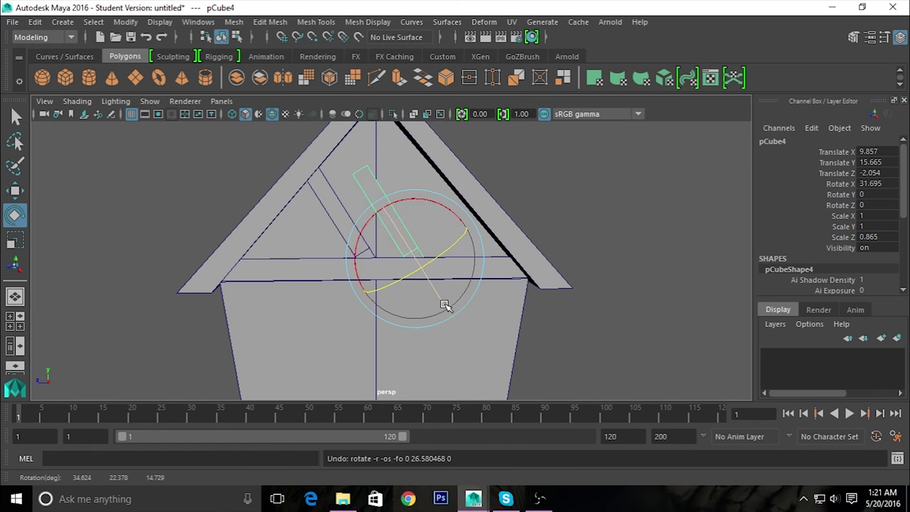
alt+drag(443, 305, 437, 278)
mouse_move(436, 277)
alt+right_down()
mouse_move(535, 352)
mouse_move(512, 367)
alt+right_up()
alt+drag(511, 367, 552, 332)
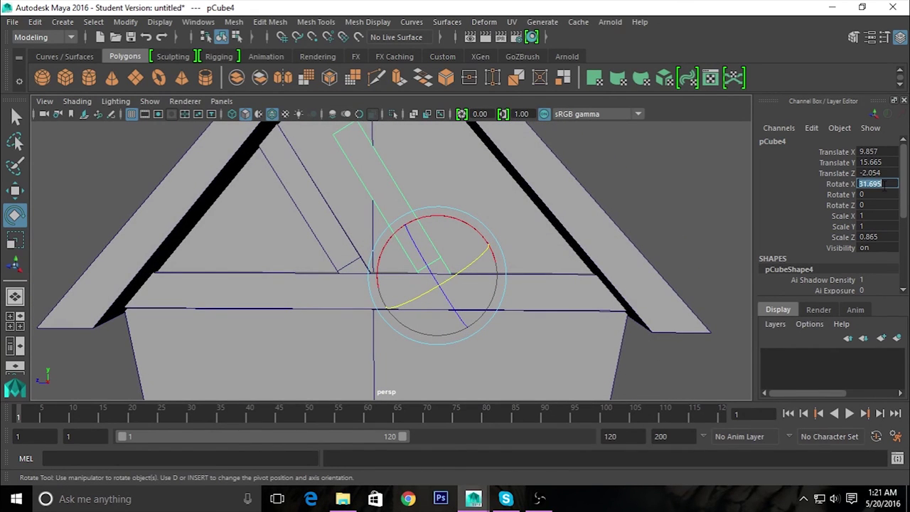
text(0)
key(Return)
drag(467, 226, 498, 239)
key(ctrl+z)
key(ctrl+z)
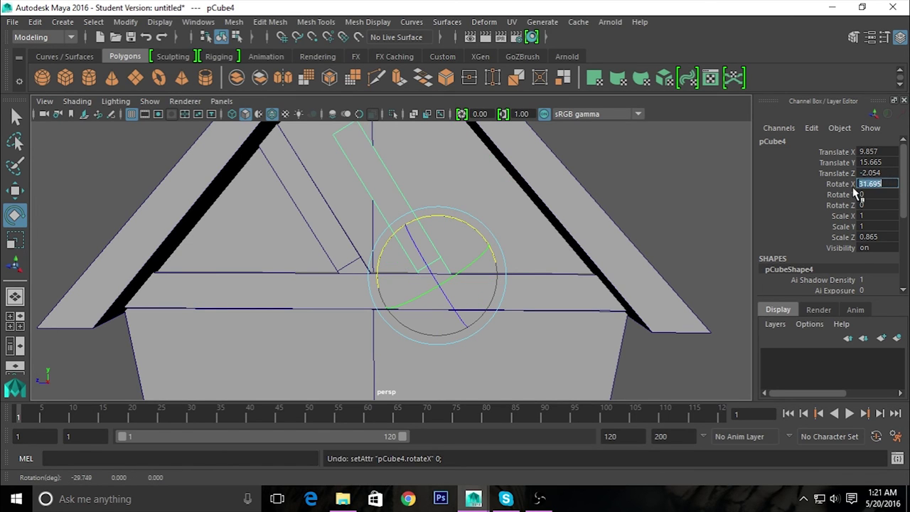
text(-)
key(Return)
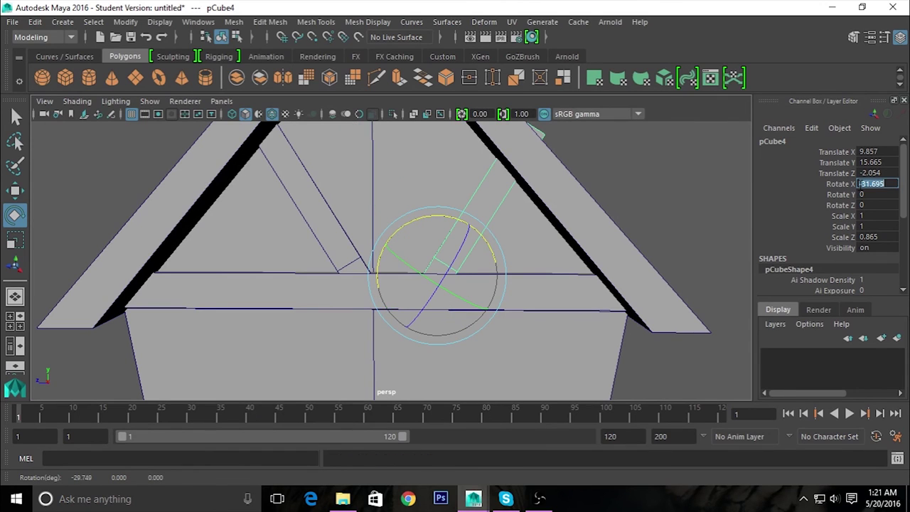
click(619, 178)
Slide the mirrored brace along Z to meet the right roof slope.
click(471, 191)
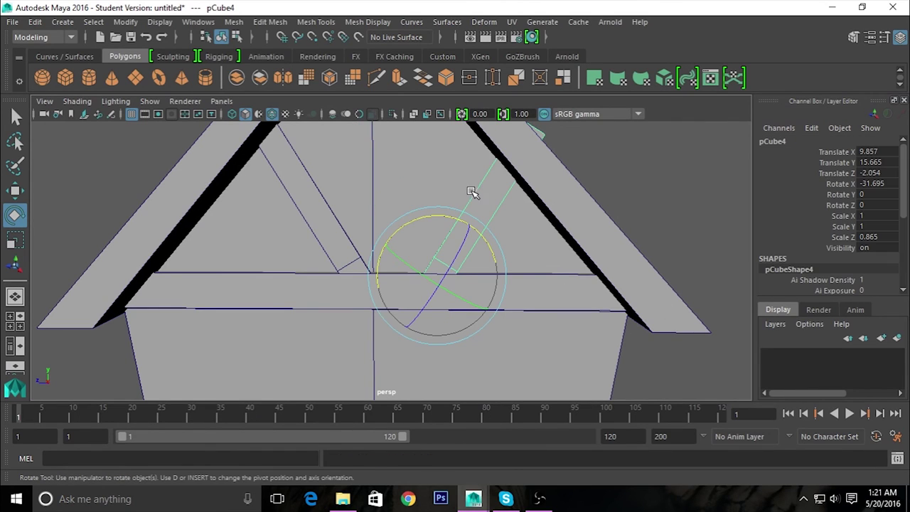
key(w)
drag(400, 275, 354, 275)
scroll(491, 349, up, 3)
scroll(715, 377, up, 2)
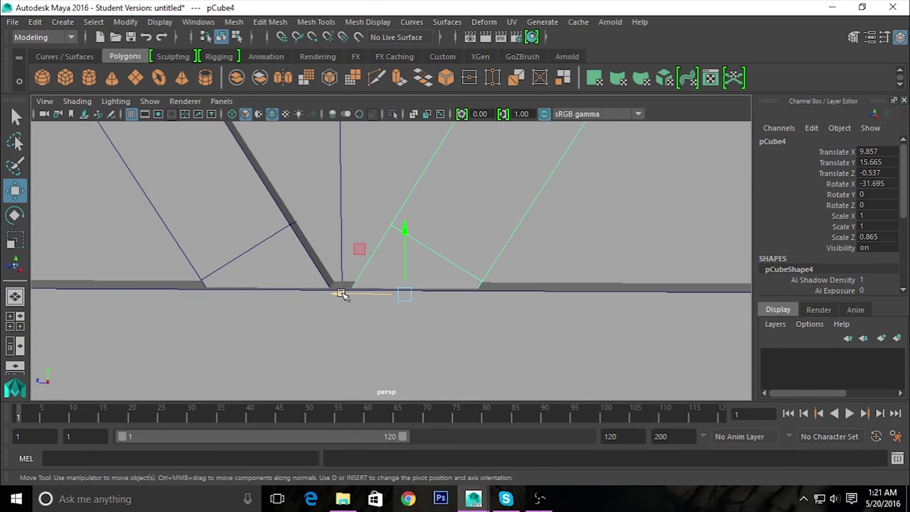
drag(341, 294, 337, 295)
Select the other diagonal strut inside the gable.
mouse_move(603, 349)
alt+right_down()
mouse_move(532, 305)
mouse_move(447, 311)
alt+right_up()
click(578, 253)
mouse_move(579, 253)
alt+mouse_down()
mouse_move(610, 282)
mouse_move(601, 272)
mouse_move(573, 297)
mouse_move(424, 305)
mouse_move(646, 307)
mouse_move(532, 305)
mouse_move(424, 278)
alt+mouse_up()
click(402, 242)
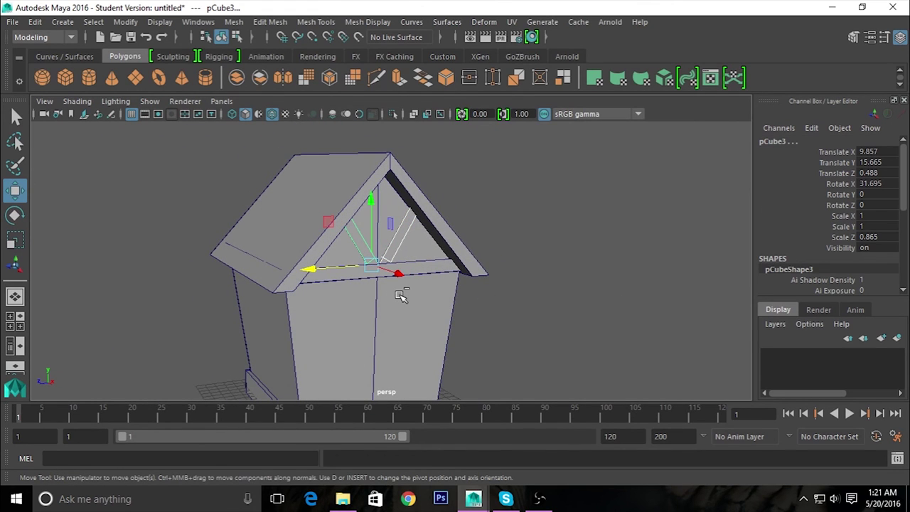
Slide the opposite gable's brace along X to about -9.8, tight against the roof edge.
mouse_move(402, 307)
alt+mouse_down()
mouse_move(430, 305)
mouse_move(453, 280)
mouse_move(287, 305)
mouse_move(410, 291)
mouse_move(363, 264)
mouse_move(325, 323)
mouse_move(459, 245)
alt+mouse_up()
middle_drag(459, 246, 511, 280)
mouse_move(444, 299)
middle_down()
mouse_move(422, 305)
mouse_move(432, 306)
middle_up()
mouse_move(432, 306)
alt+mouse_down()
mouse_move(479, 296)
mouse_move(520, 351)
alt+mouse_up()
scroll(515, 359, up, 3)
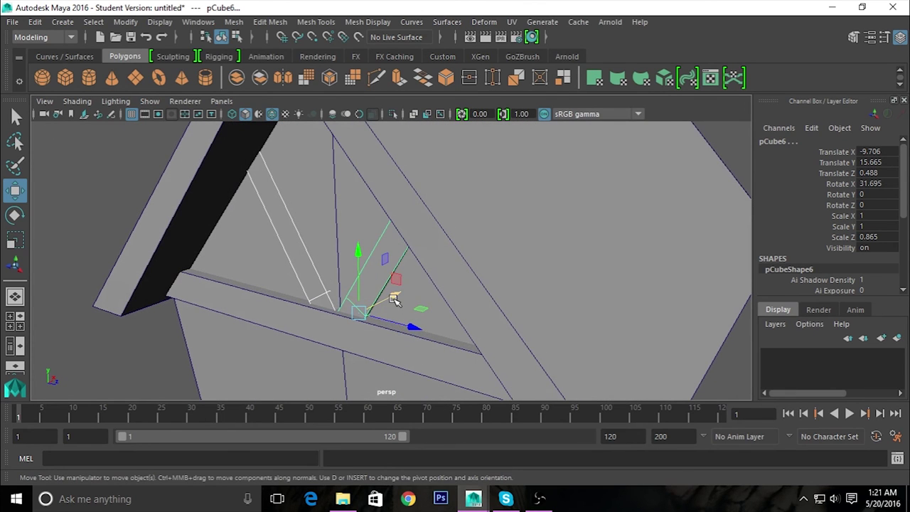
middle_drag(395, 300, 393, 300)
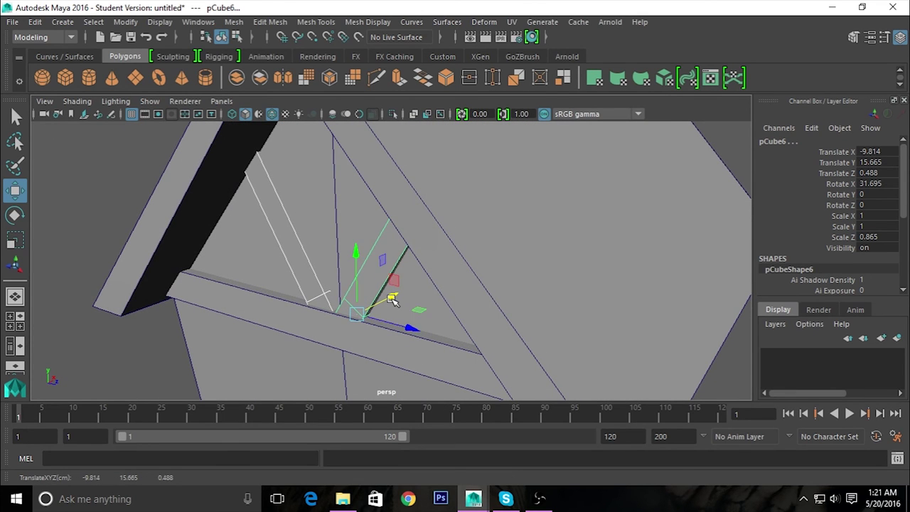
Deselect the brace, inspect the roof edge from front views, and start saving the scene.
scroll(393, 300, down, 5)
mouse_move(475, 336)
alt+mouse_down()
mouse_move(353, 309)
mouse_move(467, 341)
alt+mouse_up()
scroll(431, 325, down, 2)
click(450, 305)
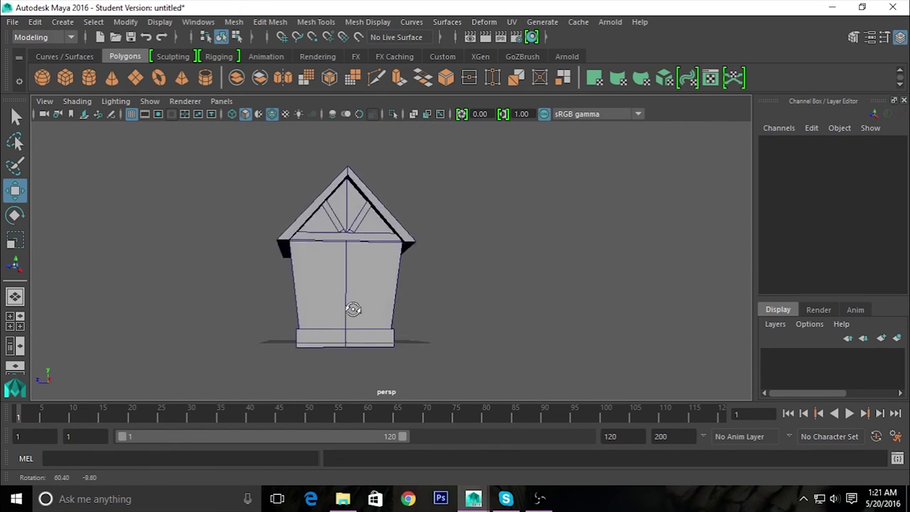
scroll(467, 341, up, 5)
alt+drag(526, 369, 507, 325)
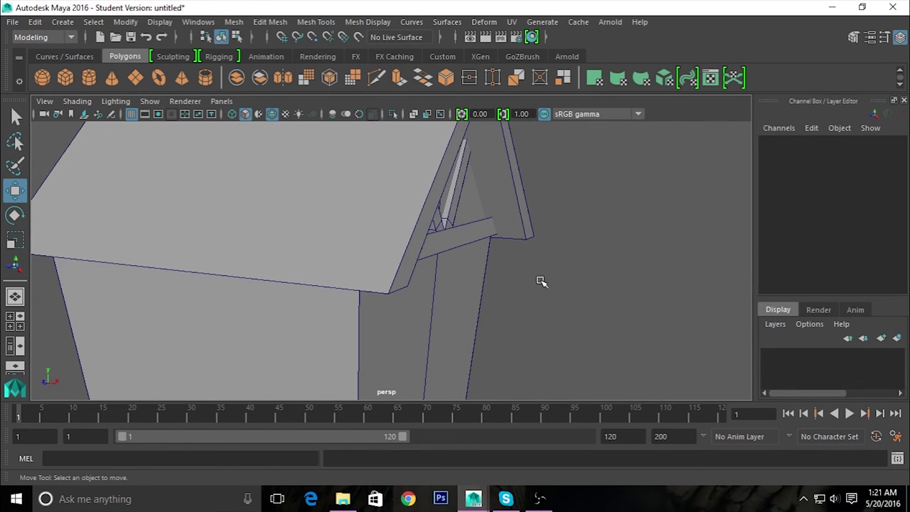
scroll(542, 282, down, 3)
scroll(443, 317, down, 3)
alt+drag(443, 317, 355, 299)
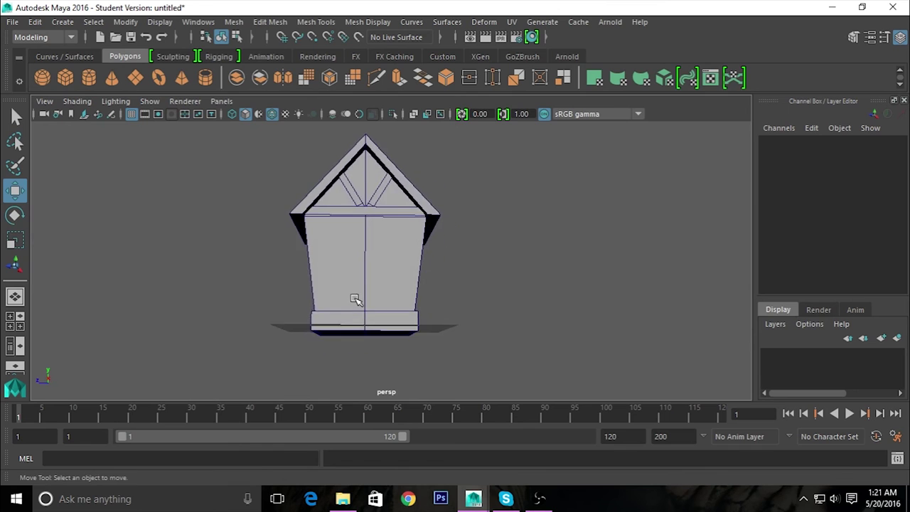
scroll(356, 299, up, 3)
alt+drag(464, 371, 524, 334)
scroll(472, 377, down, 3)
alt+drag(471, 378, 538, 339)
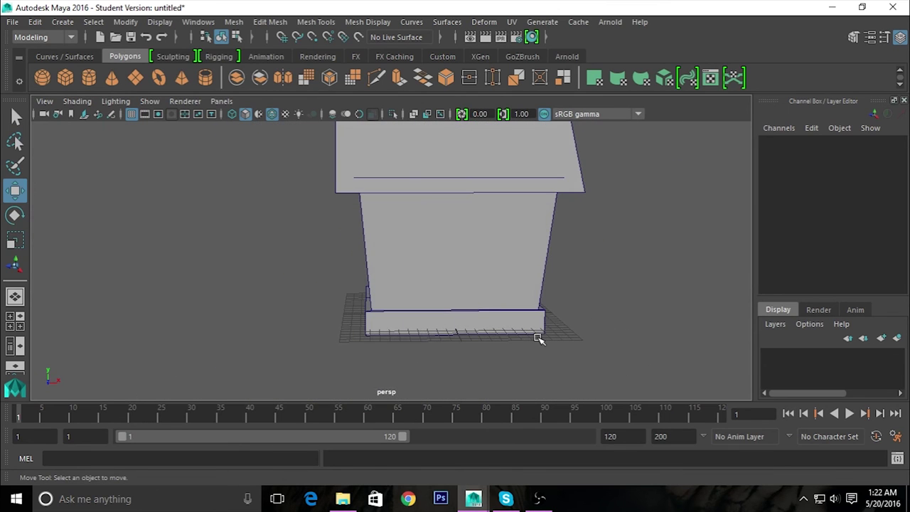
key(ctrl+s)
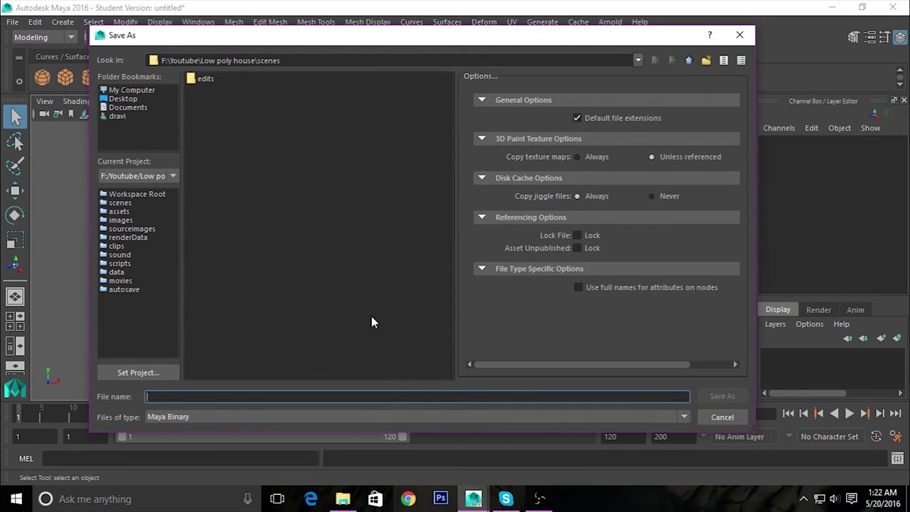
Save the scene as 'low poly house' and accept the Student Version notice.
text(low poly house)
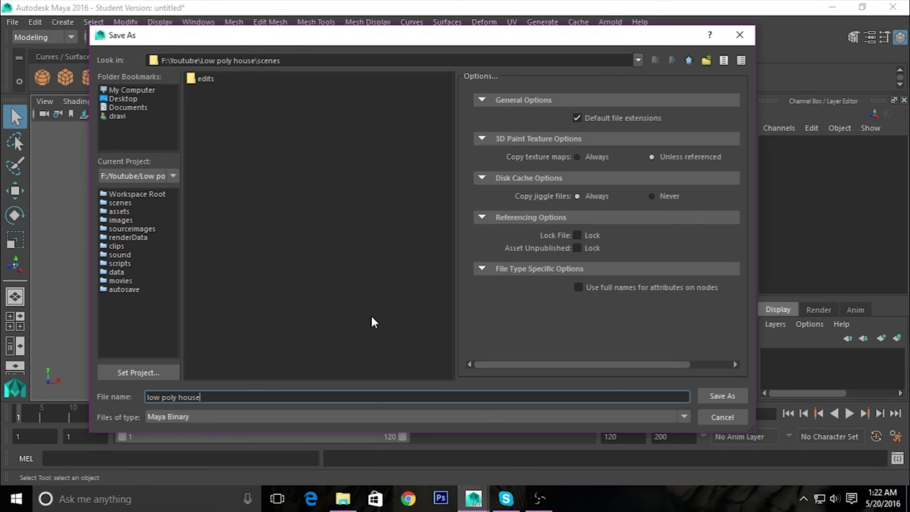
key(Return)
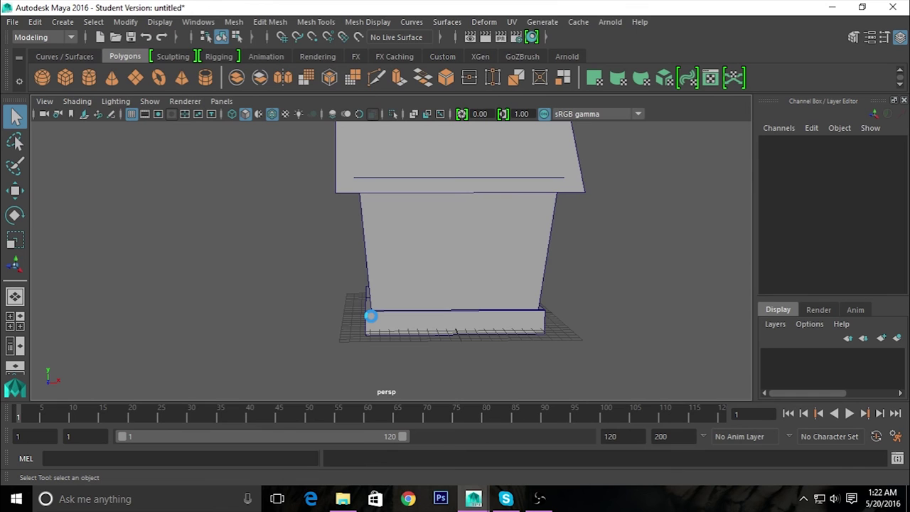
click(424, 261)
Pull a copy of the gable brace out beside the house and set Rotate X to 0.
mouse_move(428, 270)
alt+mouse_down()
mouse_move(484, 324)
mouse_move(328, 327)
alt+mouse_up()
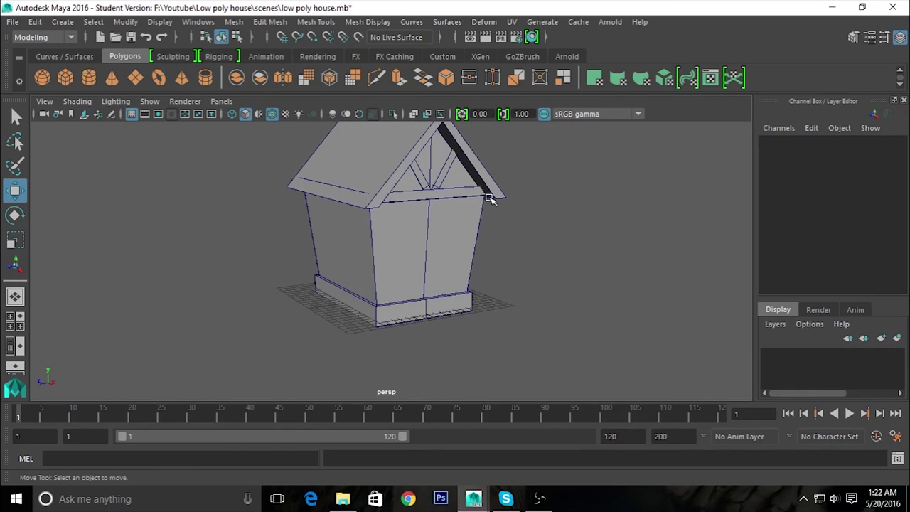
click(441, 178)
mouse_move(474, 261)
alt+mouse_down()
mouse_move(541, 260)
mouse_move(512, 264)
alt+mouse_up()
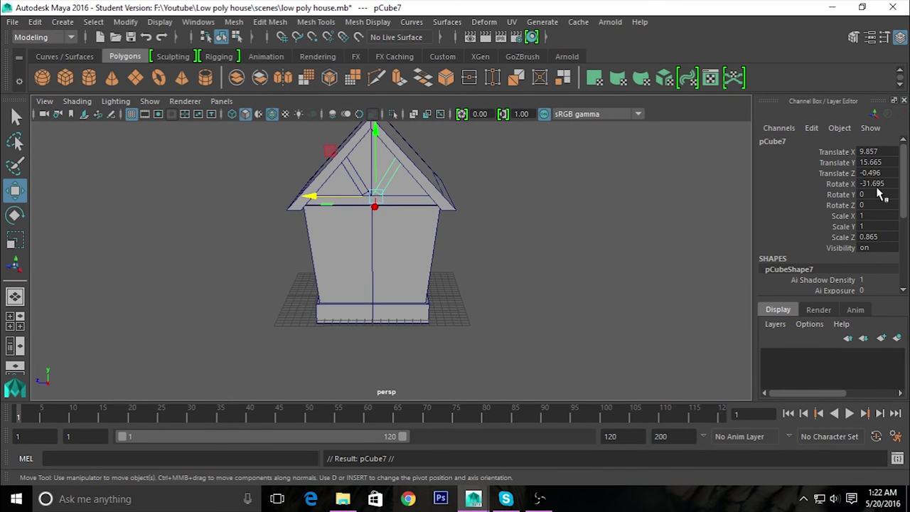
mouse_move(321, 205)
mouse_down()
mouse_move(291, 196)
mouse_move(199, 198)
mouse_up()
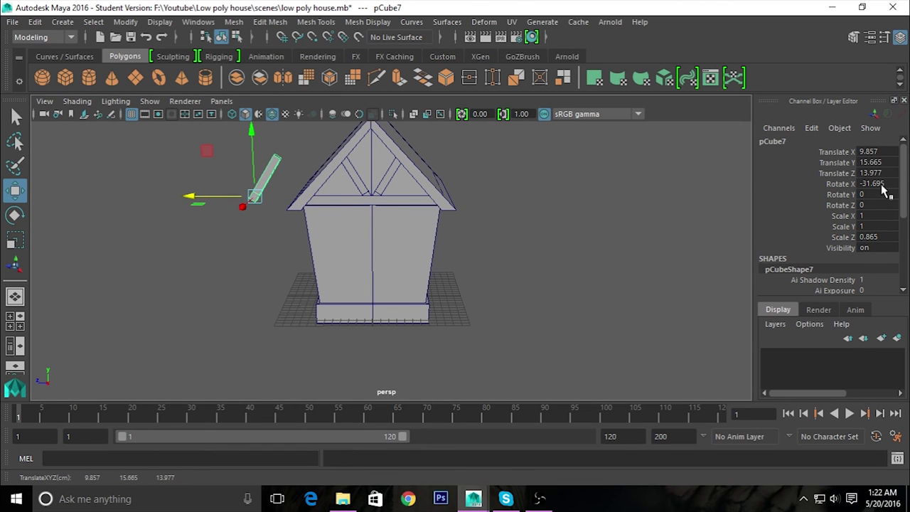
text(0)
key(Return)
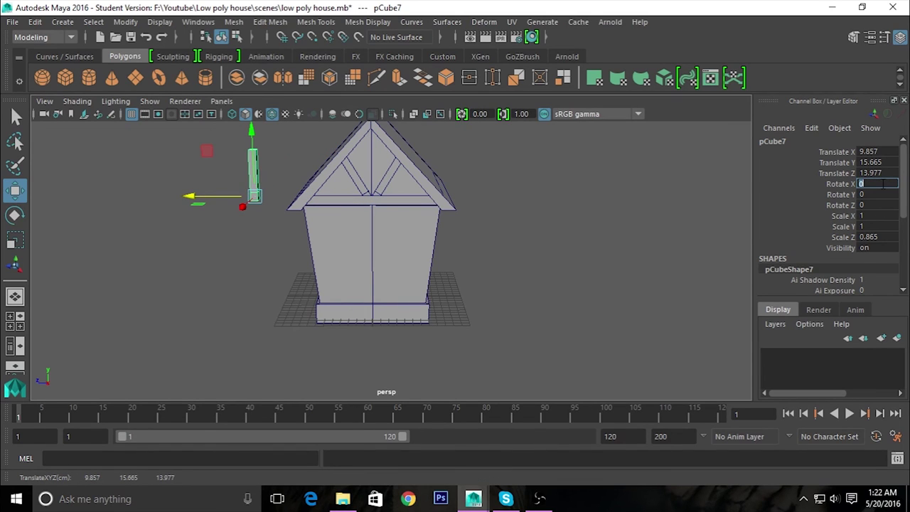
Lower the upright beam toward the ground and move it along X toward the wall corner.
click(572, 281)
click(255, 173)
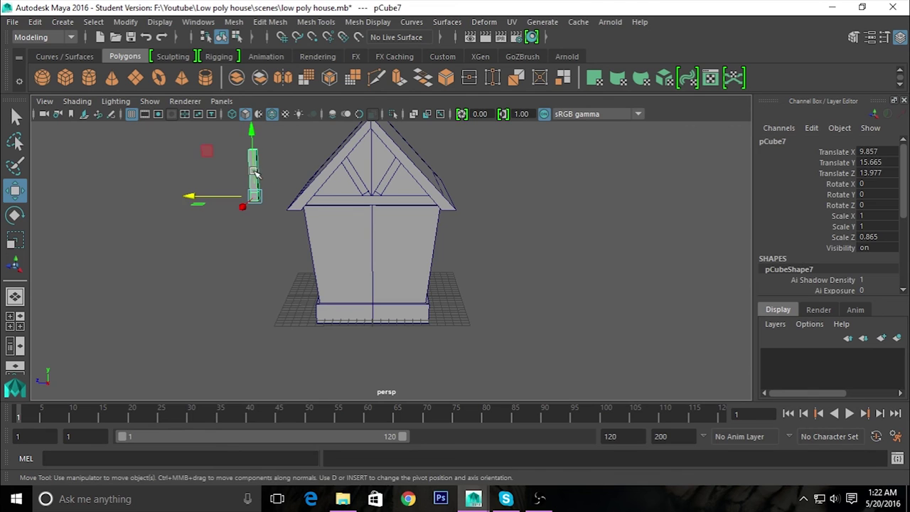
mouse_move(254, 155)
mouse_down()
mouse_move(245, 299)
mouse_move(273, 293)
mouse_up()
scroll(412, 280, up, 5)
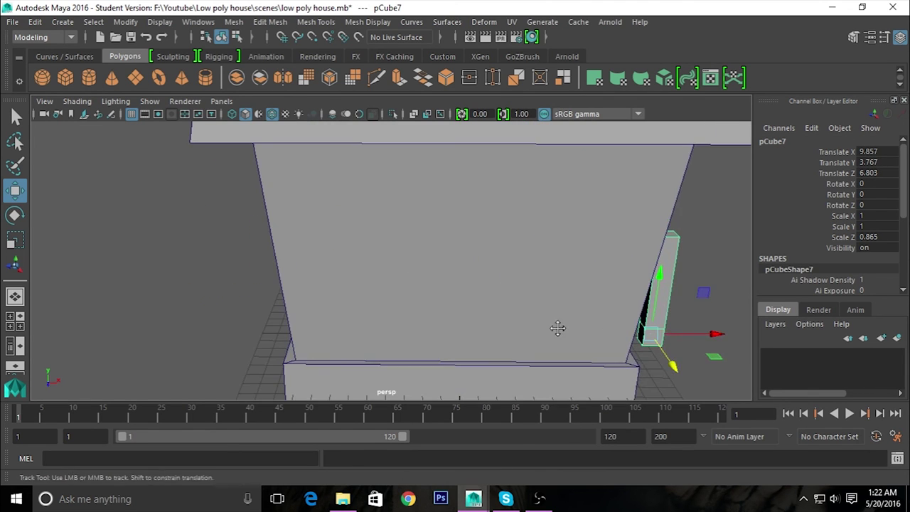
alt+middle_drag(557, 328, 398, 221)
drag(380, 187, 364, 189)
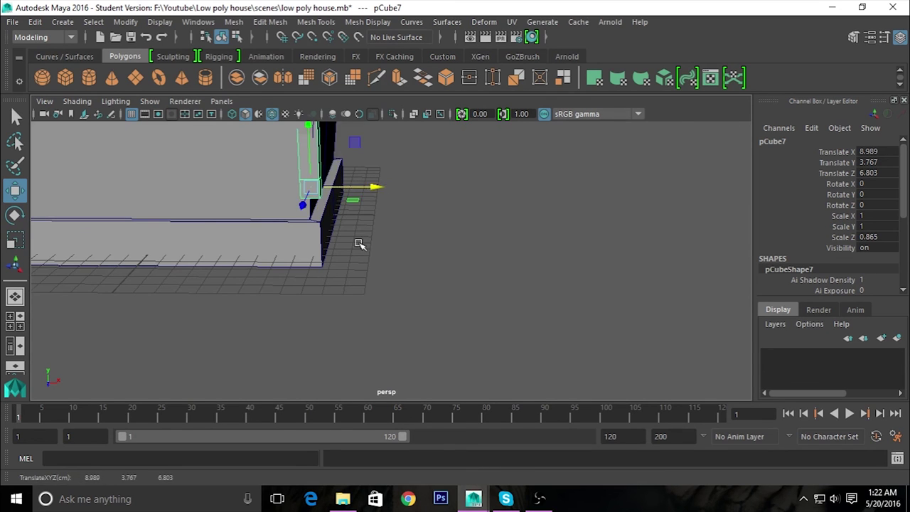
Set the post down on the plinth exactly at the wall corner.
alt+drag(359, 244, 264, 223)
scroll(335, 356, up, 3)
scroll(462, 348, up, 4)
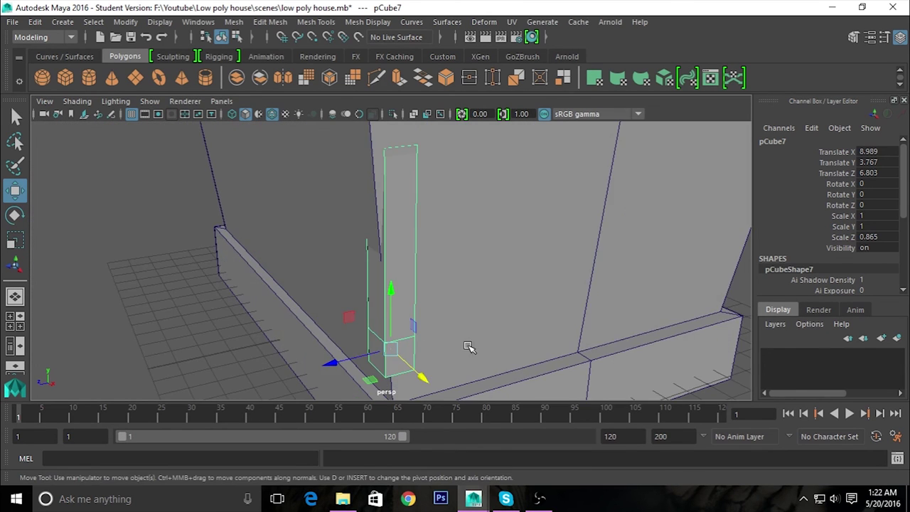
alt+drag(462, 349, 291, 339)
alt+drag(315, 308, 398, 320)
scroll(385, 221, up, 3)
mouse_move(384, 221)
mouse_down()
mouse_move(343, 359)
mouse_move(353, 333)
mouse_up()
mouse_move(422, 344)
mouse_down()
mouse_move(393, 327)
mouse_move(406, 328)
mouse_up()
drag(357, 288, 361, 287)
Enable X-Ray and switch the post to vertex editing.
mouse_move(389, 319)
alt+mouse_down()
mouse_move(329, 346)
mouse_move(459, 285)
mouse_move(463, 342)
alt+mouse_up()
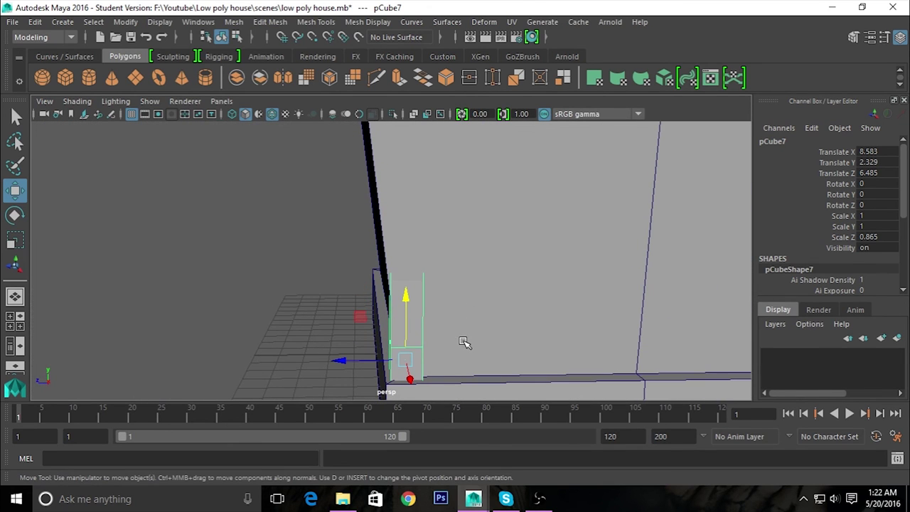
click(413, 114)
mouse_move(427, 305)
alt+mouse_down()
mouse_move(479, 349)
mouse_move(533, 347)
mouse_move(447, 344)
alt+mouse_up()
key(F9)
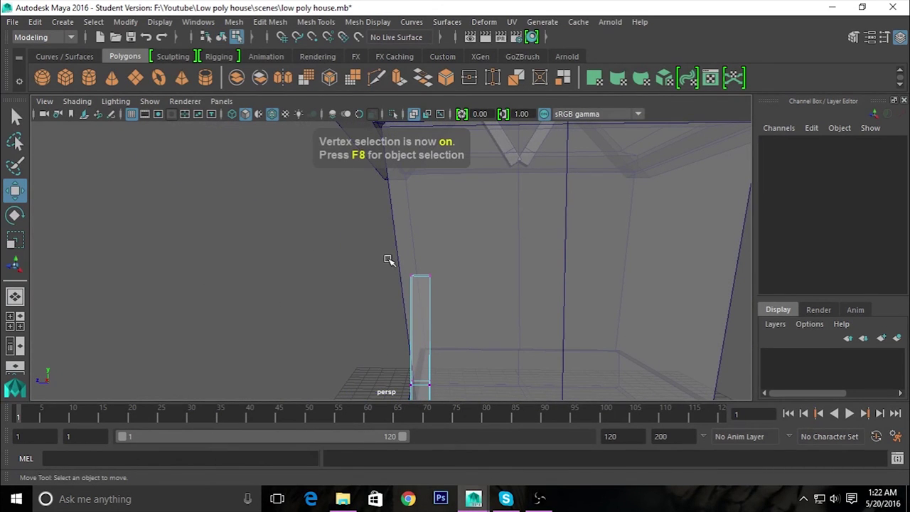
In the side view, raise the post's top vertices to the roof and slide its bottom vertices sideways.
drag(388, 258, 515, 344)
scroll(505, 315, down, 2)
scroll(506, 361, down, 3)
key(space)
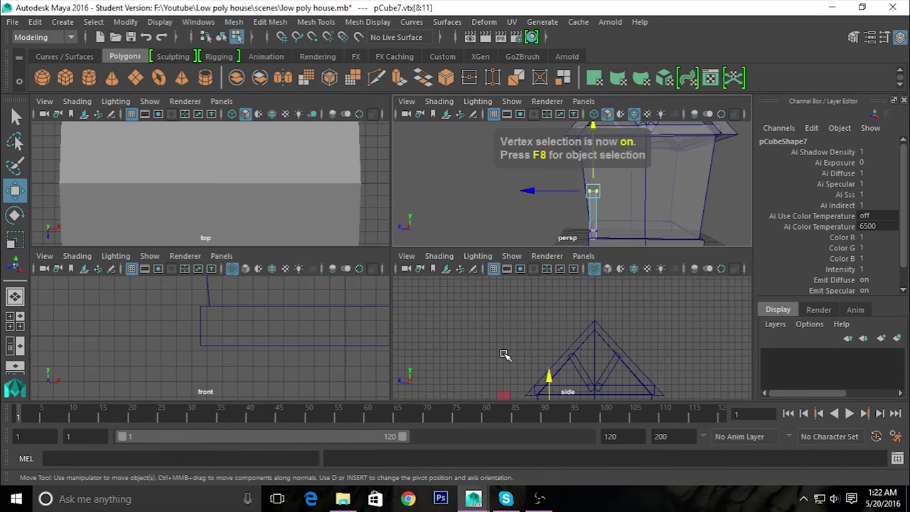
key(space)
scroll(426, 234, up, 3)
mouse_move(442, 218)
mouse_down()
mouse_move(478, 351)
mouse_move(422, 149)
mouse_up()
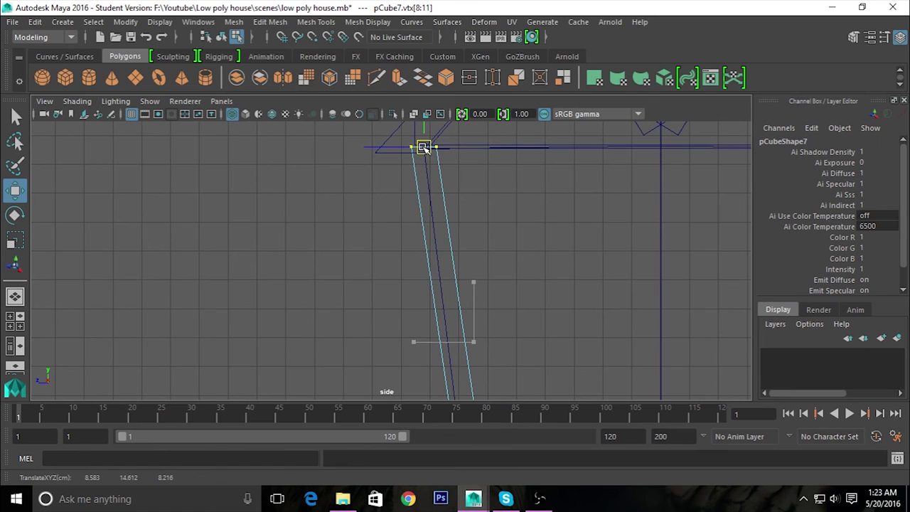
mouse_move(426, 142)
alt+middle_down()
mouse_move(548, 206)
mouse_move(538, 289)
mouse_move(502, 309)
alt+middle_up()
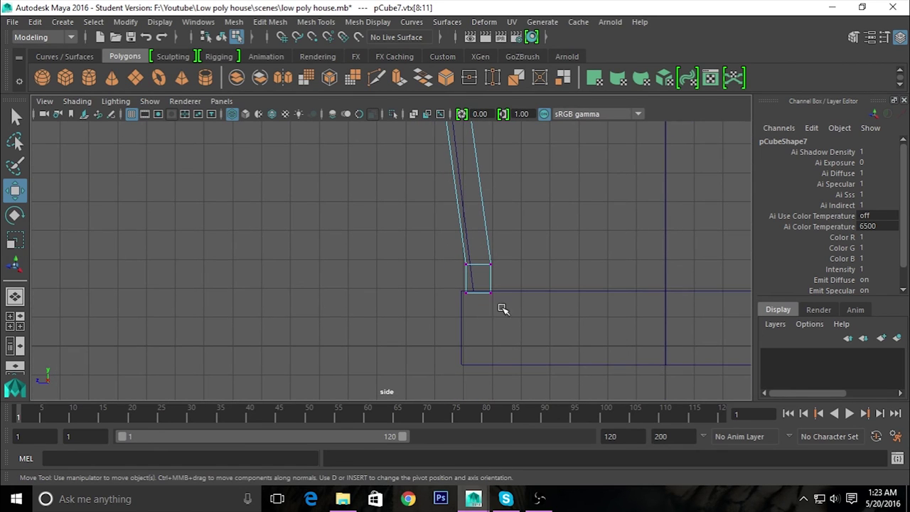
drag(435, 264, 440, 266)
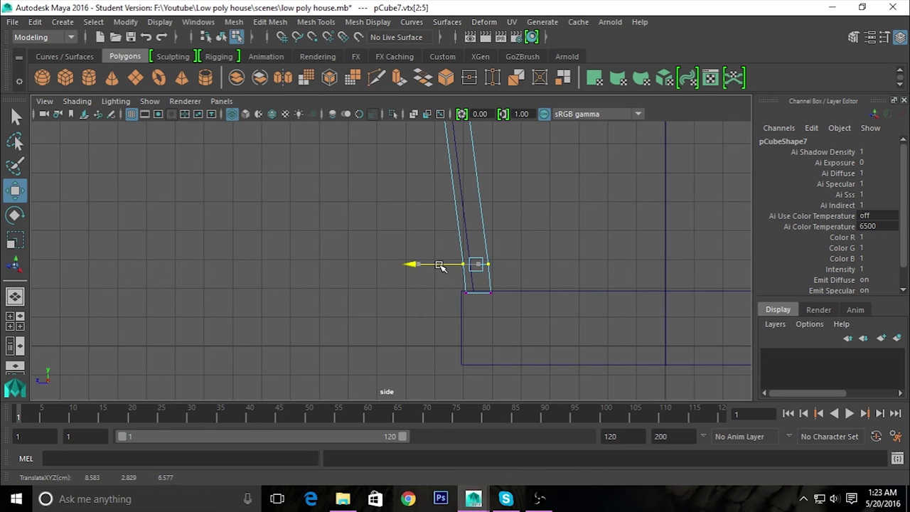
mouse_move(440, 266)
alt+middle_down()
mouse_move(545, 420)
mouse_move(561, 308)
mouse_move(443, 231)
alt+middle_up()
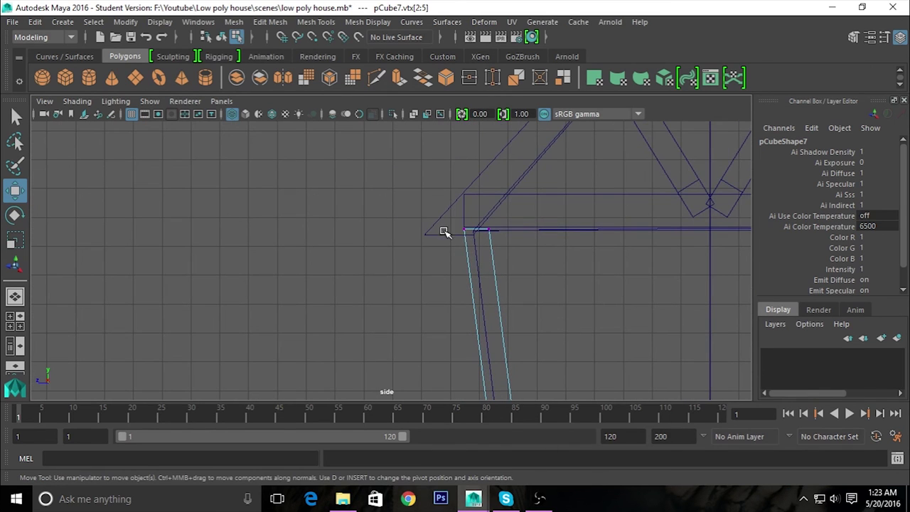
click(476, 208)
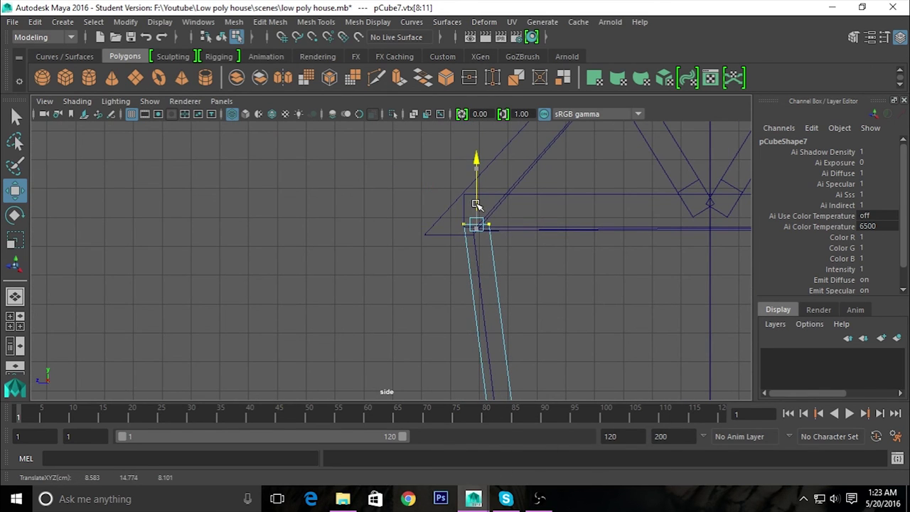
In the front view, shift the post's top and bottom vertices right along X.
key(space)
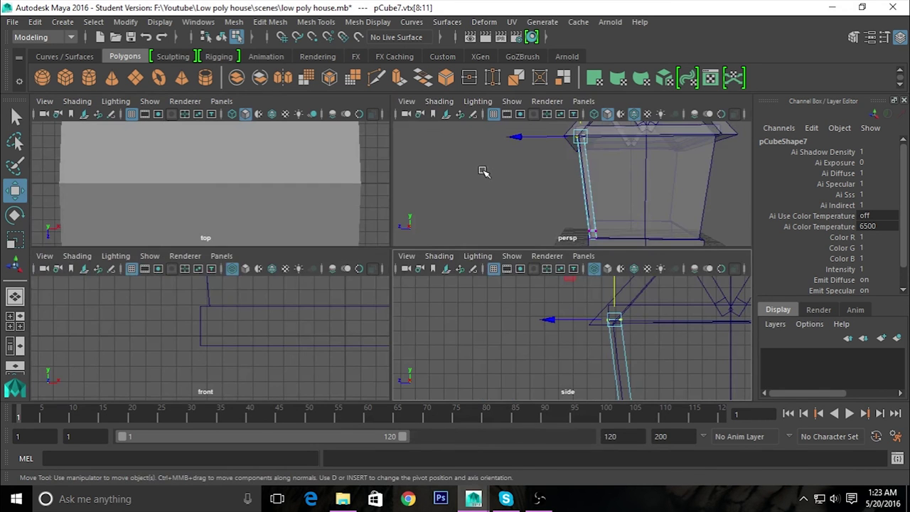
key(space)
click(421, 115)
mouse_move(457, 213)
alt+mouse_down()
mouse_move(585, 229)
mouse_move(573, 252)
mouse_move(627, 235)
alt+mouse_up()
key(space)
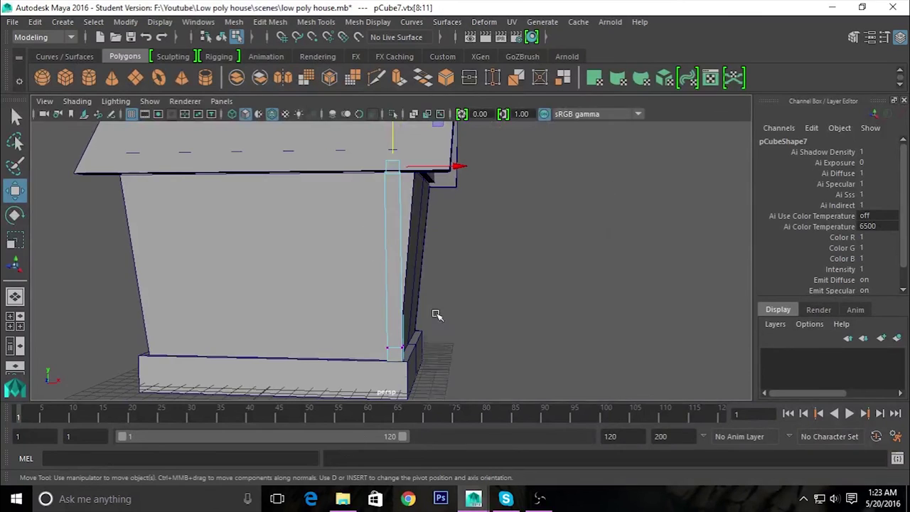
key(space)
scroll(498, 345, down, 5)
alt+middle_drag(499, 346, 436, 207)
drag(352, 220, 444, 297)
drag(429, 242, 472, 246)
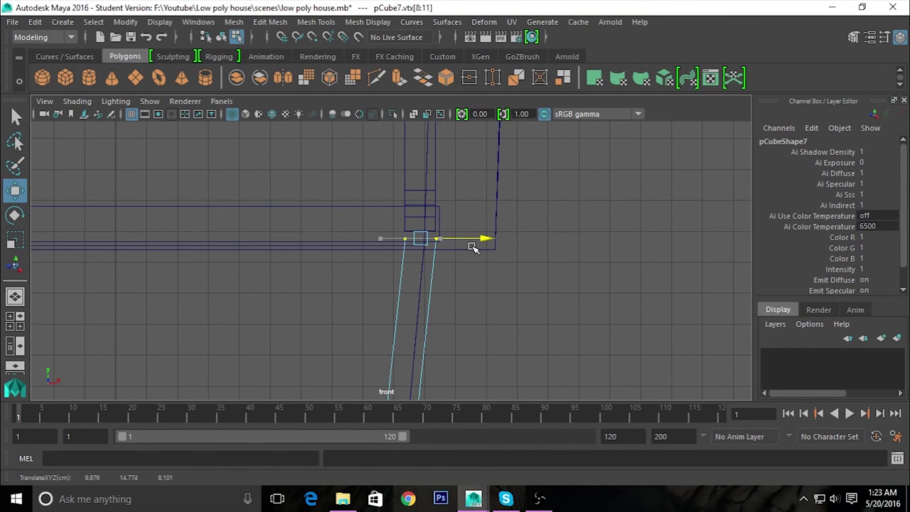
mouse_move(478, 327)
alt+middle_down()
mouse_move(483, 319)
mouse_move(388, 254)
alt+middle_up()
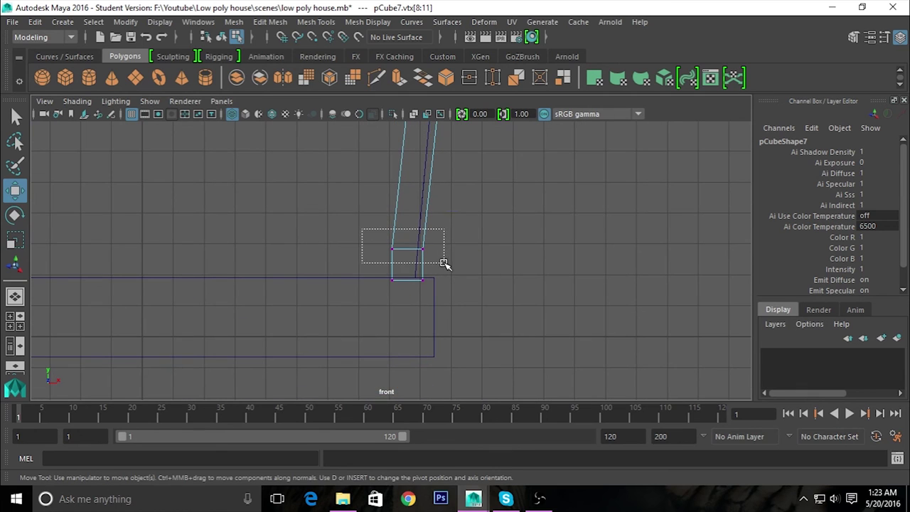
drag(446, 253, 452, 251)
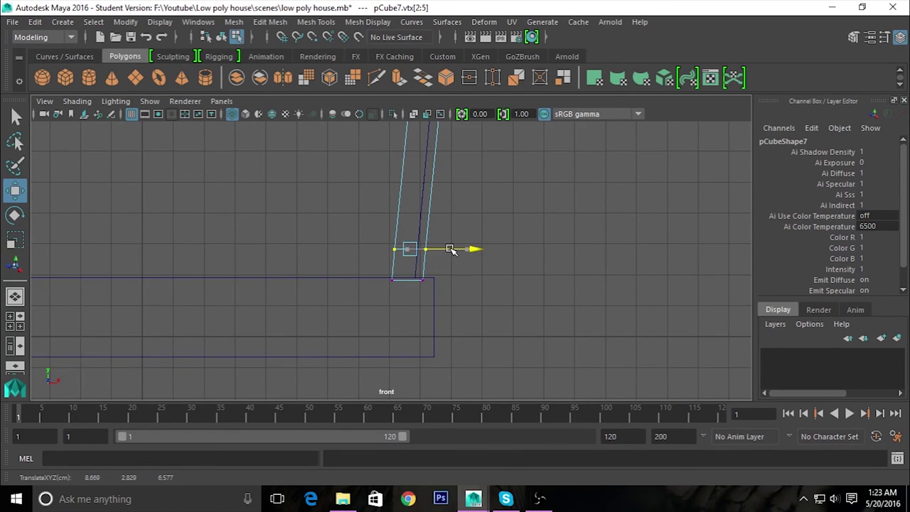
key(space)
key(space)
alt+drag(518, 248, 481, 228)
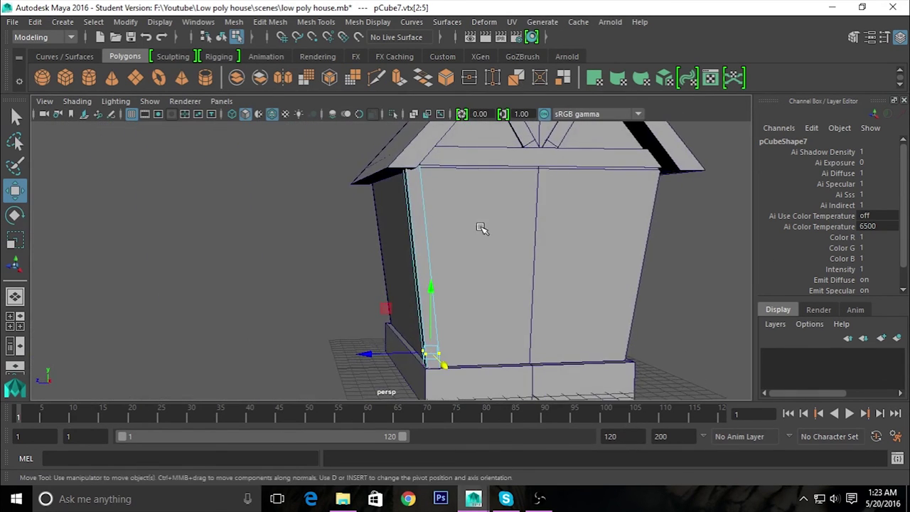
scroll(481, 227, up, 5)
Select corner post pCube7 and nudge it along X until flush with the wall, at X 8.634.
right_drag(443, 226, 538, 84)
mouse_move(376, 266)
alt+mouse_down()
mouse_move(428, 249)
mouse_move(341, 300)
mouse_move(260, 291)
mouse_move(228, 275)
mouse_move(232, 264)
mouse_move(304, 277)
alt+mouse_up()
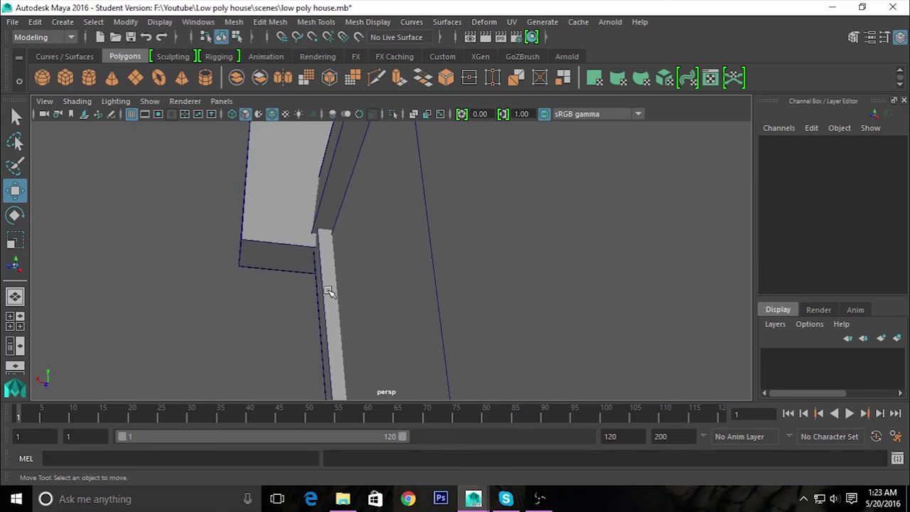
click(329, 292)
scroll(456, 364, down, 3)
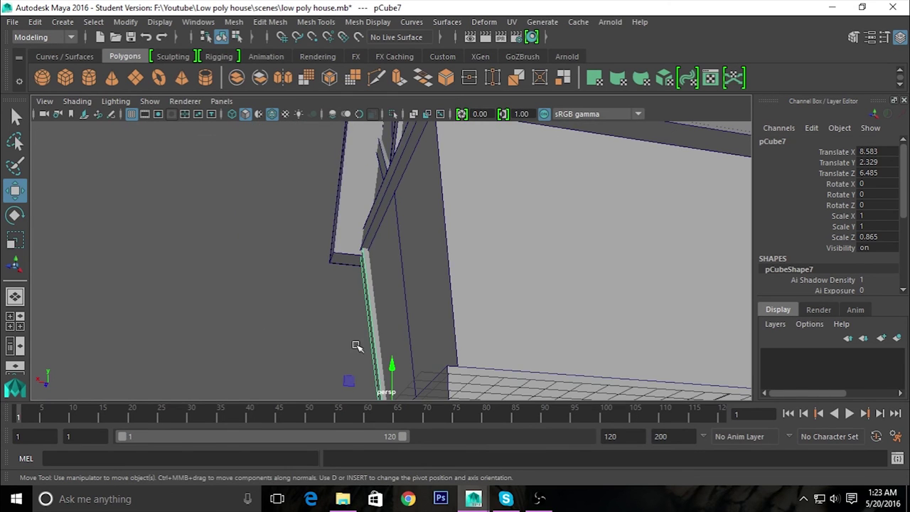
scroll(355, 362, down, 2)
drag(317, 359, 312, 359)
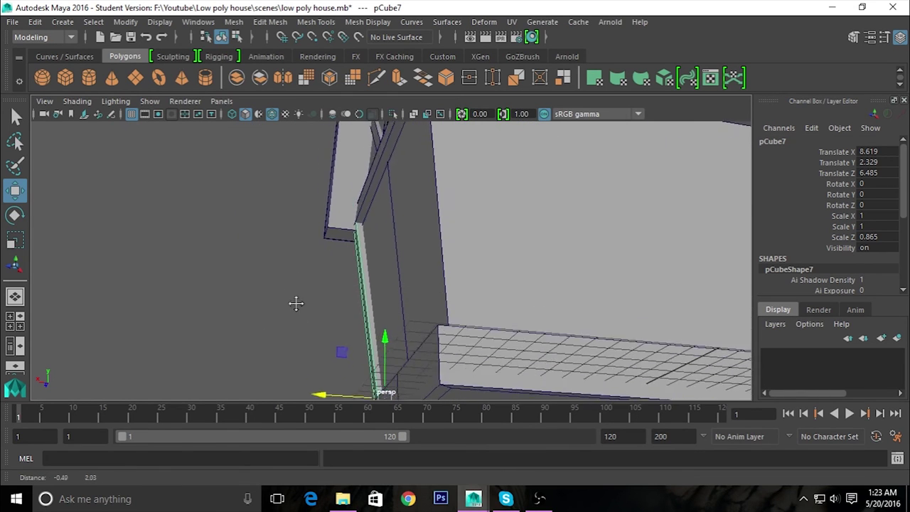
scroll(296, 304, up, 3)
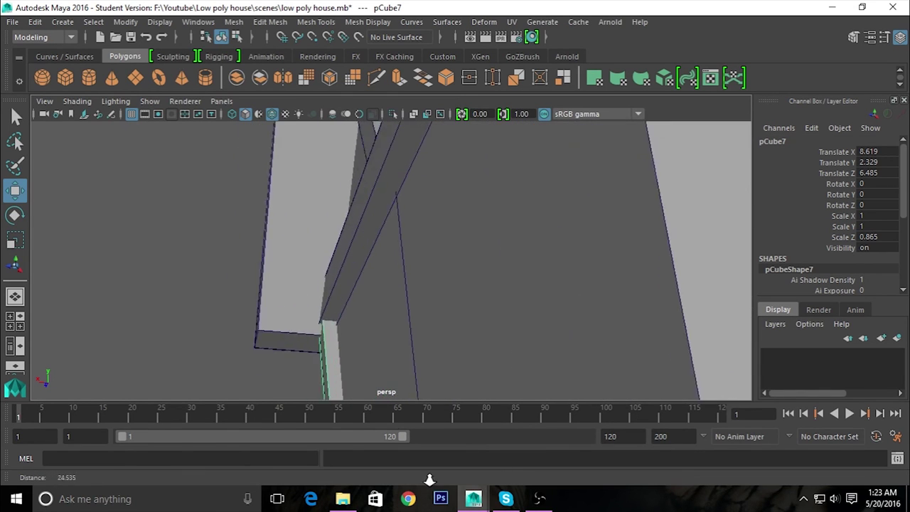
scroll(346, 270, up, 2)
middle_drag(345, 270, 352, 316)
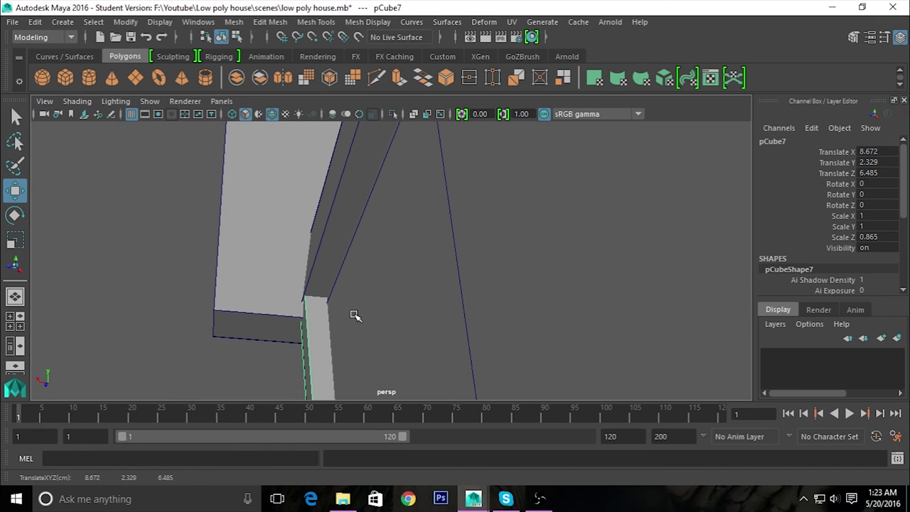
scroll(355, 315, up, 1)
scroll(371, 348, down, 3)
scroll(450, 380, up, 3)
scroll(349, 365, up, 1)
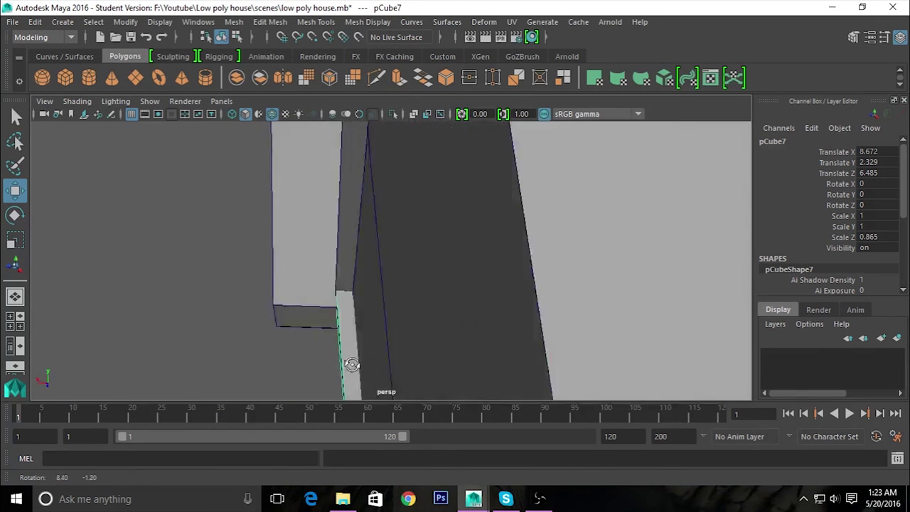
middle_drag(278, 343, 280, 345)
mouse_move(281, 346)
alt+mouse_down()
mouse_move(520, 380)
mouse_move(408, 308)
mouse_move(538, 315)
mouse_move(352, 340)
alt+mouse_up()
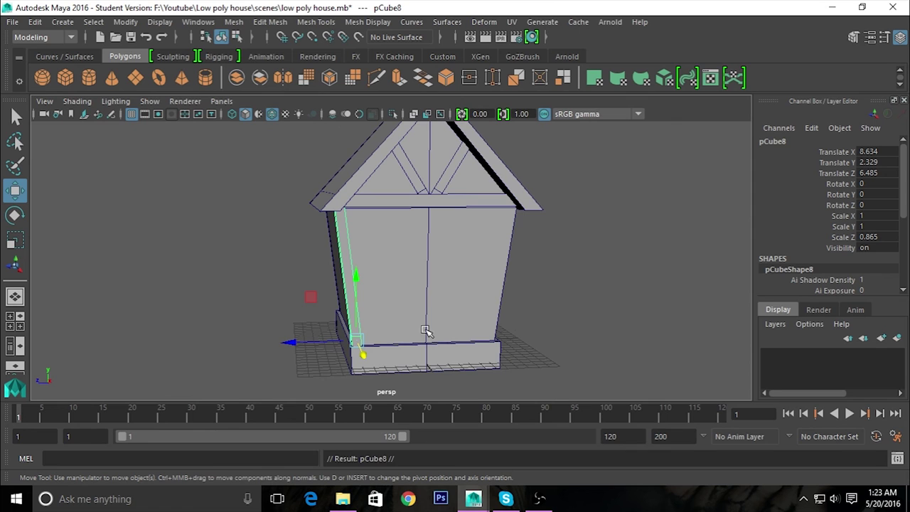
Slide the copied post pCube8 along Z to the far corner, at Z -6.398.
mouse_move(314, 345)
mouse_down()
mouse_move(434, 348)
mouse_move(438, 366)
mouse_move(349, 362)
mouse_move(426, 341)
mouse_up()
alt+right_drag(426, 341, 488, 206)
mouse_move(489, 206)
alt+mouse_down()
mouse_move(502, 317)
mouse_move(524, 357)
mouse_move(495, 335)
alt+mouse_up()
alt+right_drag(496, 335, 512, 329)
mouse_move(511, 329)
alt+mouse_down()
mouse_move(358, 268)
mouse_move(378, 266)
alt+mouse_up()
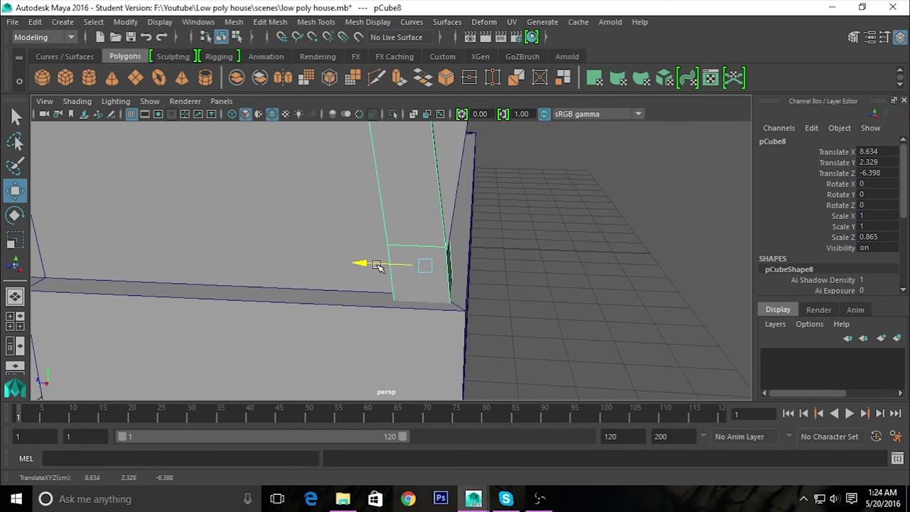
alt+middle_drag(515, 301, 477, 329)
In the side view, fit pCube8's bottom vertices to the wall and its top vertices to the roof edge.
key(space)
key(space)
scroll(615, 361, down, 3)
alt+middle_drag(528, 263, 427, 264)
scroll(448, 304, down, 3)
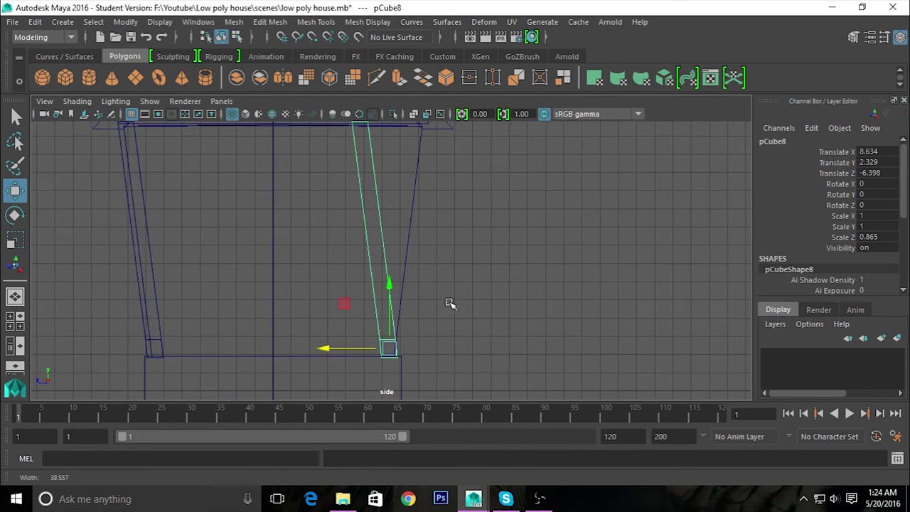
key(F9)
scroll(462, 284, up, 2)
scroll(490, 277, up, 2)
scroll(476, 305, up, 2)
drag(387, 310, 381, 303)
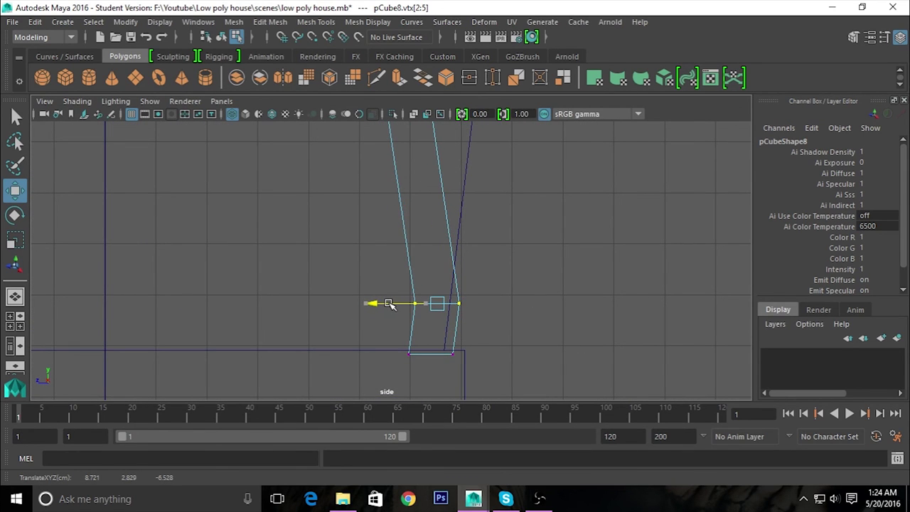
mouse_move(387, 304)
alt+middle_down()
mouse_move(493, 234)
mouse_move(365, 229)
alt+middle_up()
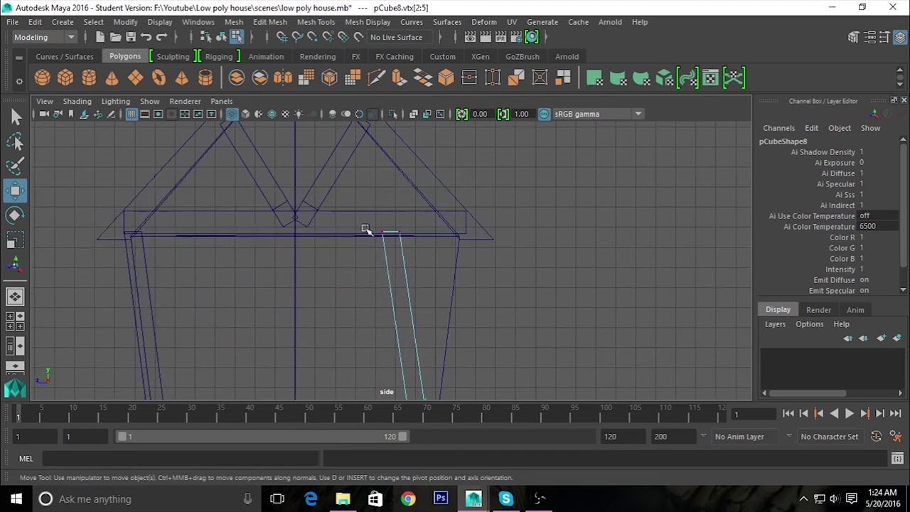
drag(353, 232, 409, 242)
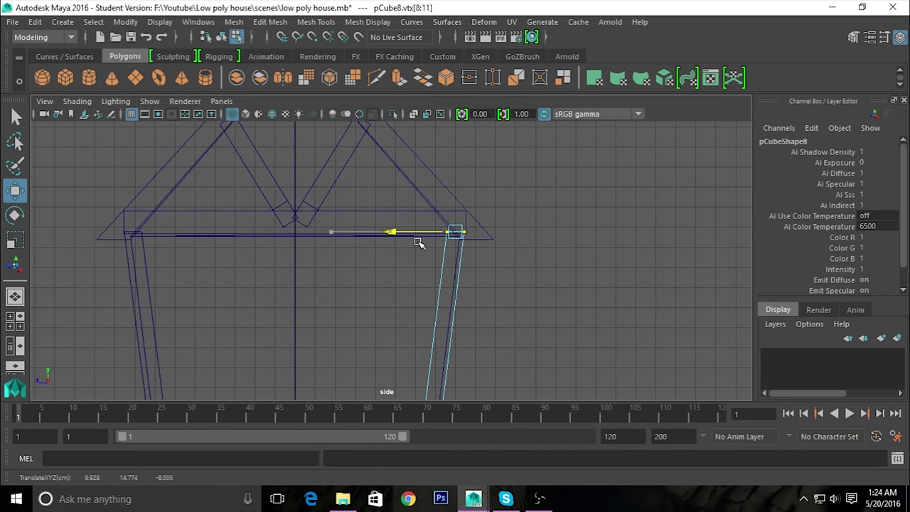
mouse_move(416, 256)
alt+middle_down()
mouse_move(512, 282)
mouse_move(496, 300)
alt+middle_up()
Return to object selection and select the second corner post pCube8.
right_drag(486, 248, 526, 117)
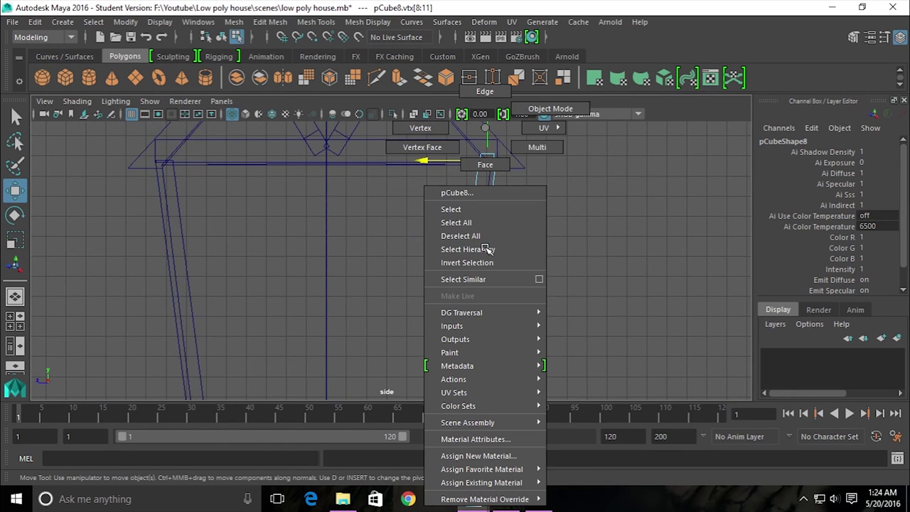
key(space)
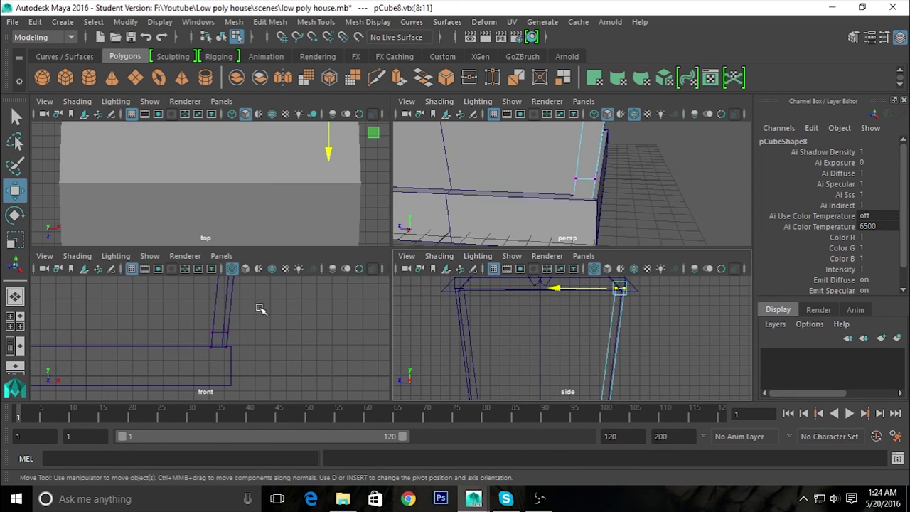
key(space)
scroll(486, 254, up, 5)
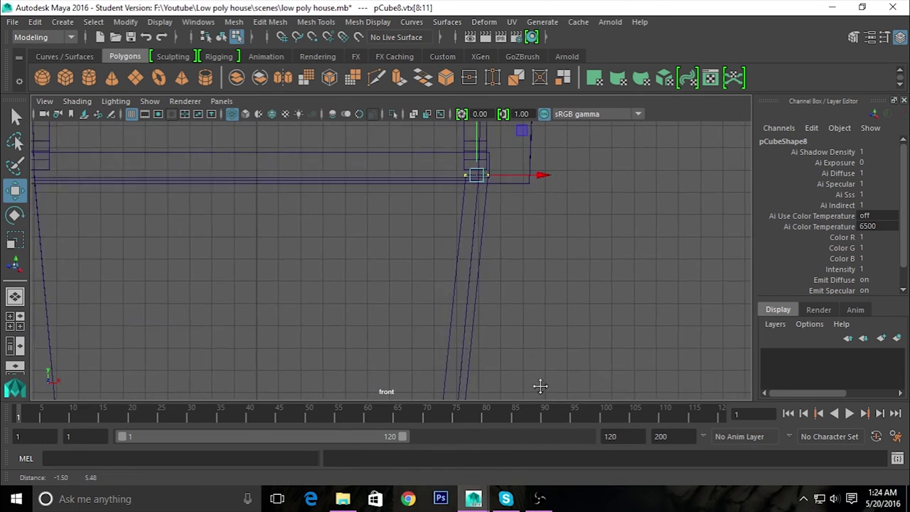
key(space)
key(space)
mouse_move(583, 207)
alt+mouse_down()
mouse_move(399, 220)
mouse_move(467, 341)
alt+mouse_up()
alt+right_drag(467, 341, 521, 295)
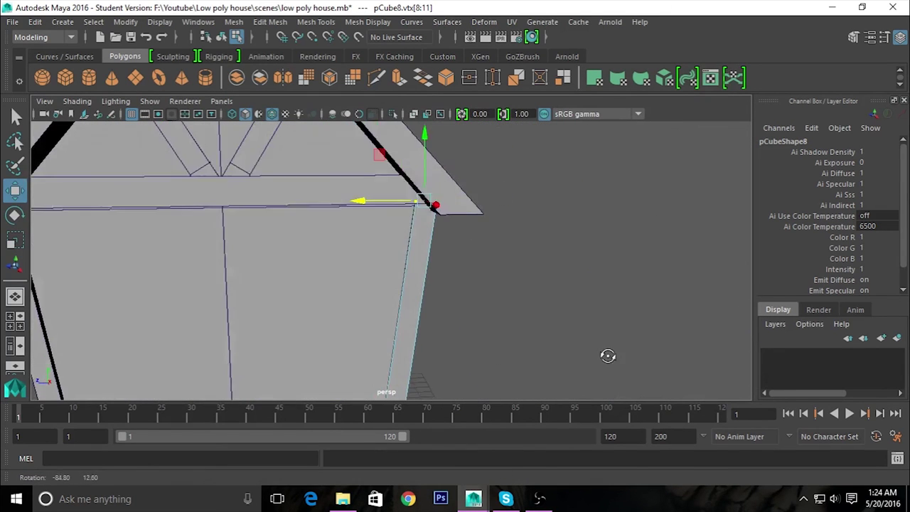
alt+drag(520, 295, 451, 209)
right_drag(450, 185, 504, 111)
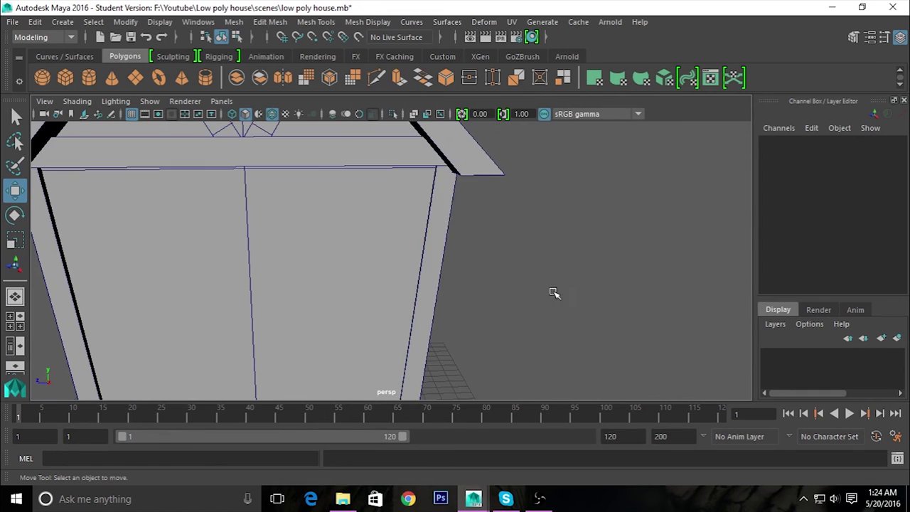
alt+drag(574, 280, 579, 303)
click(599, 235)
mouse_move(383, 276)
alt+mouse_down()
mouse_move(445, 309)
mouse_move(542, 319)
alt+mouse_up()
Move the copied post pCube10 to the opposite side of the house, flush against the wall.
alt+right_drag(543, 319, 505, 272)
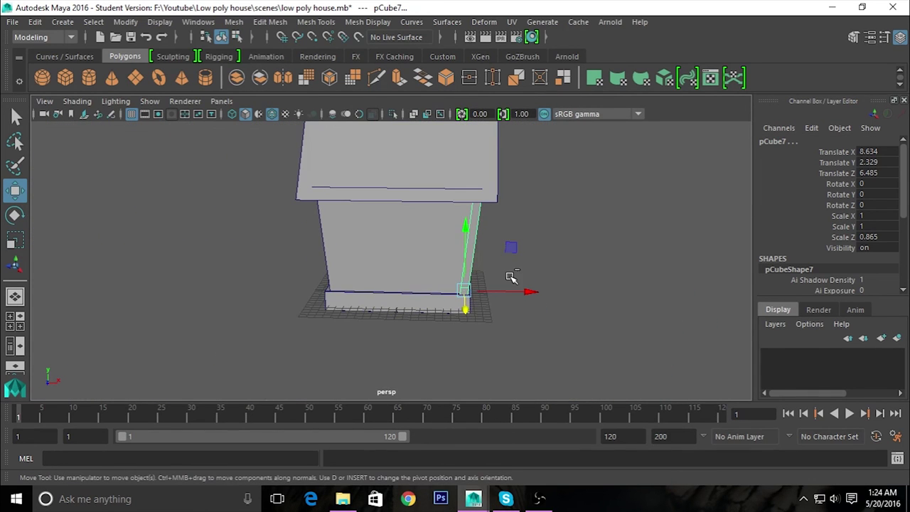
mouse_move(514, 294)
mouse_down()
mouse_move(404, 286)
mouse_move(412, 274)
mouse_up()
alt+right_drag(412, 275, 447, 337)
alt+drag(447, 337, 385, 343)
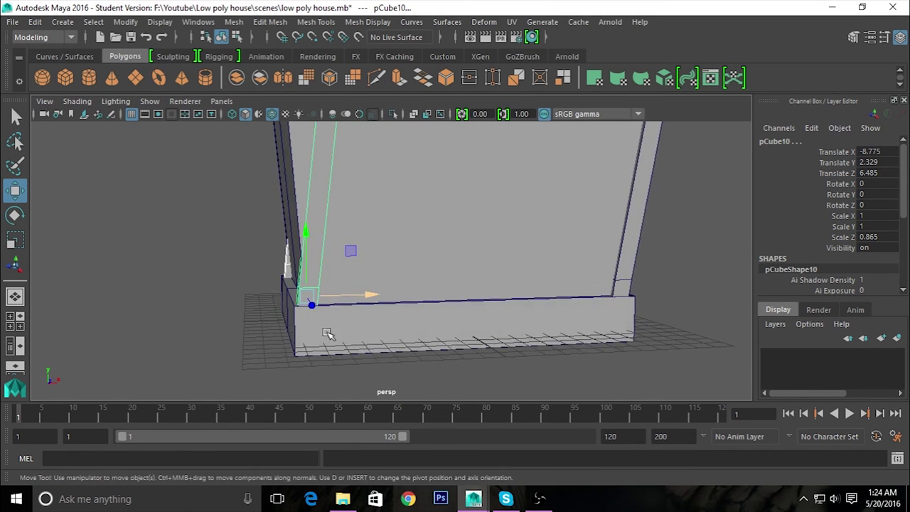
alt+right_drag(385, 343, 437, 345)
alt+drag(436, 346, 545, 306)
drag(491, 299, 503, 299)
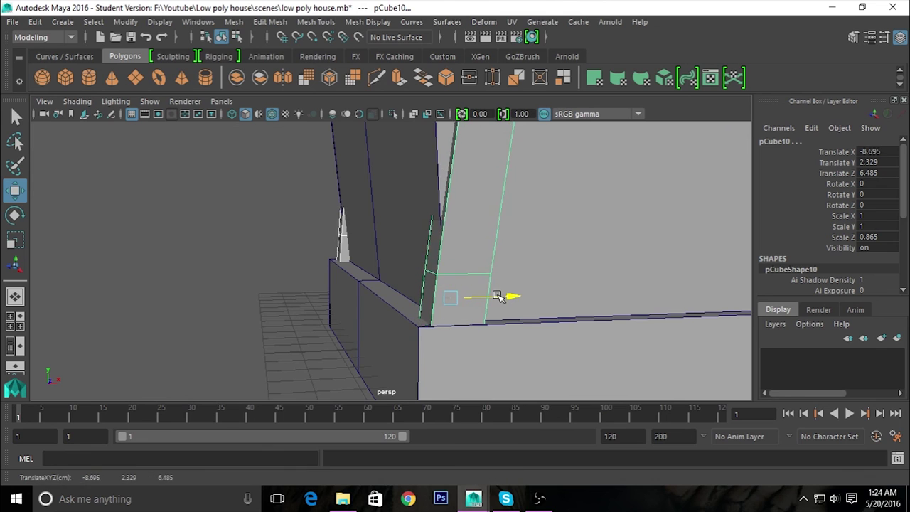
In the front view, shift pCube10's vertices along X to slant it with the tapered wall.
key(space)
key(space)
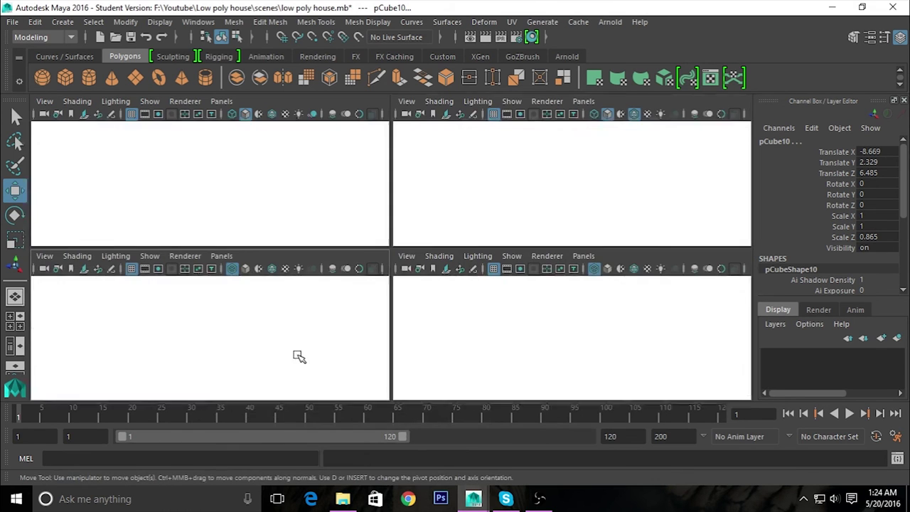
alt+middle_drag(422, 316, 446, 297)
key(F9)
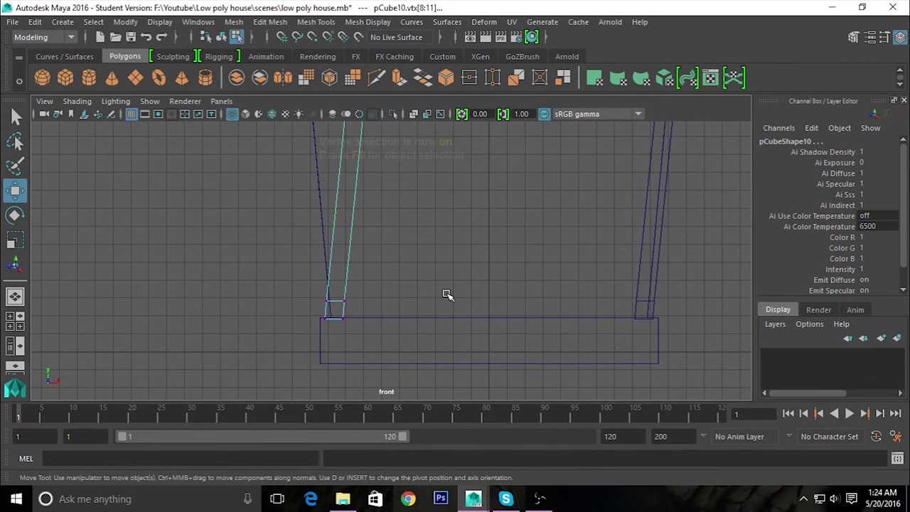
mouse_move(422, 223)
alt+middle_down()
mouse_move(469, 268)
mouse_move(384, 277)
alt+middle_up()
scroll(468, 268, up, 5)
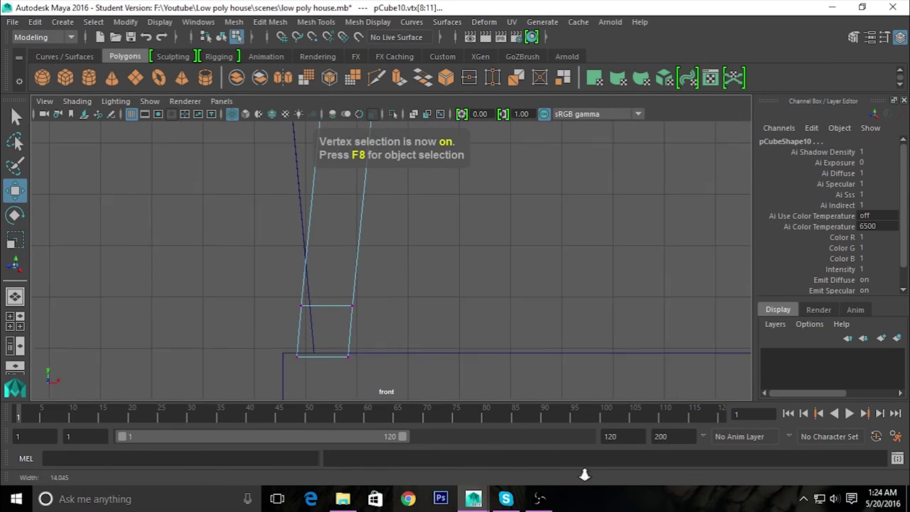
mouse_move(245, 261)
mouse_down()
mouse_move(378, 330)
mouse_move(368, 309)
mouse_up()
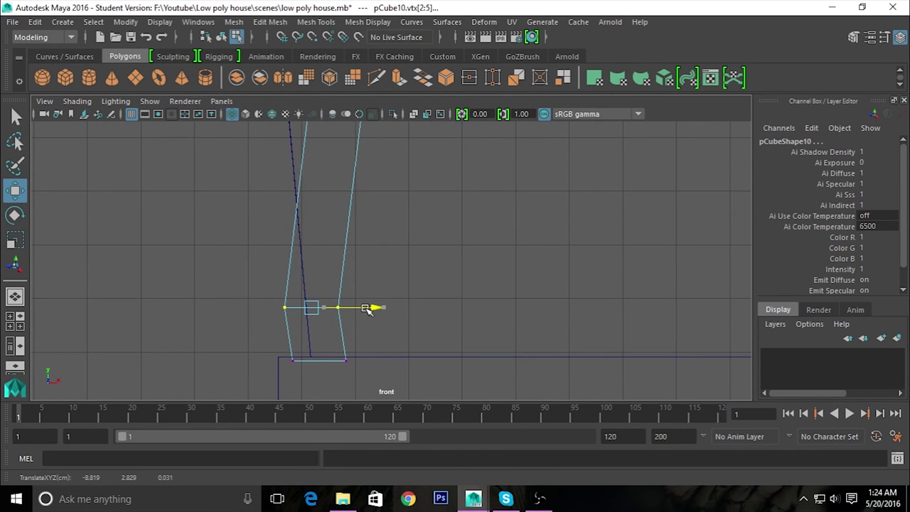
scroll(472, 304, down, 4)
scroll(474, 353, up, 3)
drag(382, 310, 397, 321)
drag(468, 323, 376, 324)
alt+middle_drag(381, 325, 413, 189)
click(469, 334)
Return to object selection and orbit the perspective view to the house's other side.
key(space)
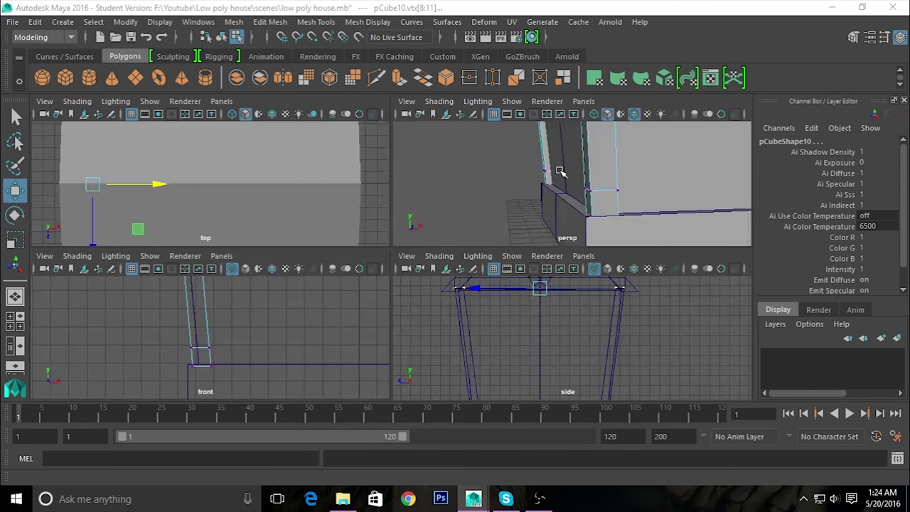
key(space)
scroll(593, 247, down, 3)
scroll(593, 248, down, 3)
mouse_move(623, 319)
alt+mouse_down()
mouse_move(467, 315)
mouse_move(455, 291)
alt+mouse_up()
right_drag(491, 271, 562, 248)
mouse_move(642, 235)
alt+mouse_down()
mouse_move(587, 327)
mouse_move(388, 311)
mouse_move(589, 309)
alt+mouse_up()
scroll(440, 325, up, 2)
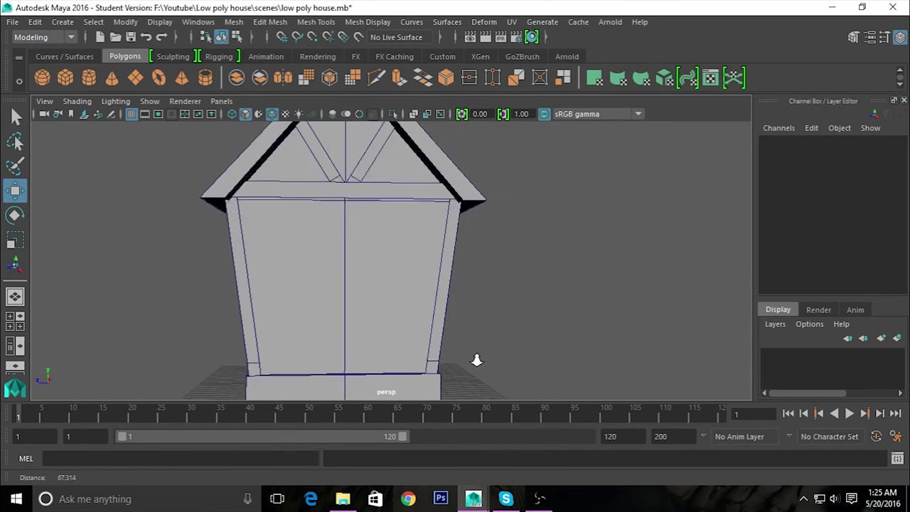
Orbit around the house to check the corner posts, then create a polygon cylinder pCylinder1.
scroll(521, 339, up, 3)
scroll(444, 316, down, 5)
alt+drag(442, 317, 431, 240)
scroll(443, 309, up, 2)
alt+drag(443, 309, 467, 315)
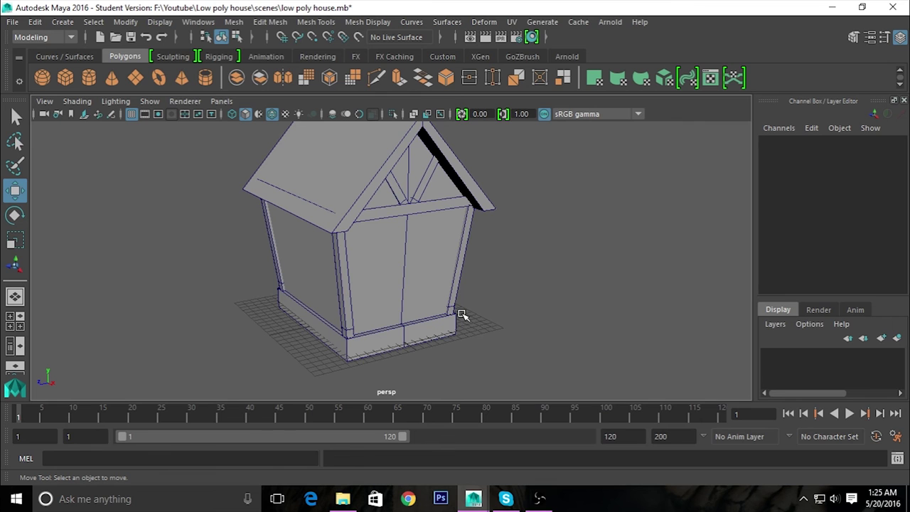
mouse_move(466, 311)
alt+mouse_down()
mouse_move(488, 299)
mouse_move(507, 308)
mouse_move(470, 319)
alt+mouse_up()
click(89, 79)
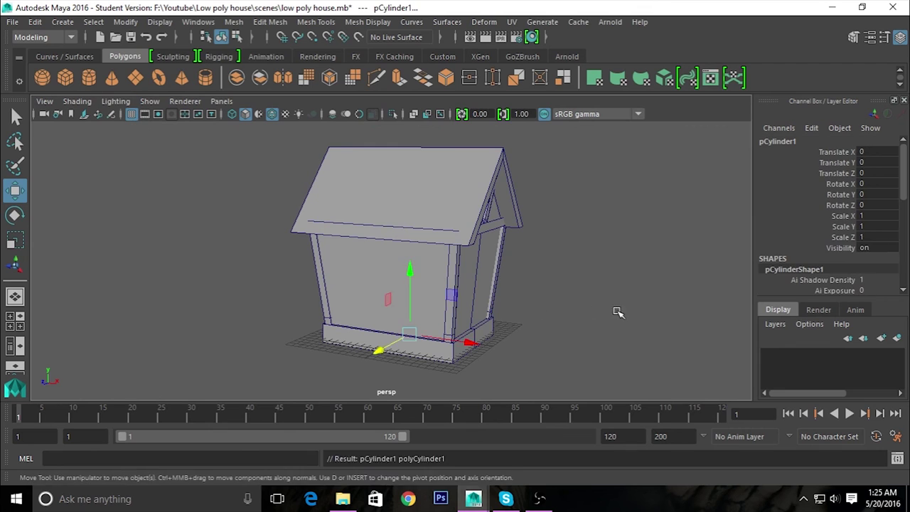
Move the cylinder out in front of the house along Z and rotate it 90° about X.
alt+right_drag(616, 311, 518, 296)
drag(368, 302, 351, 311)
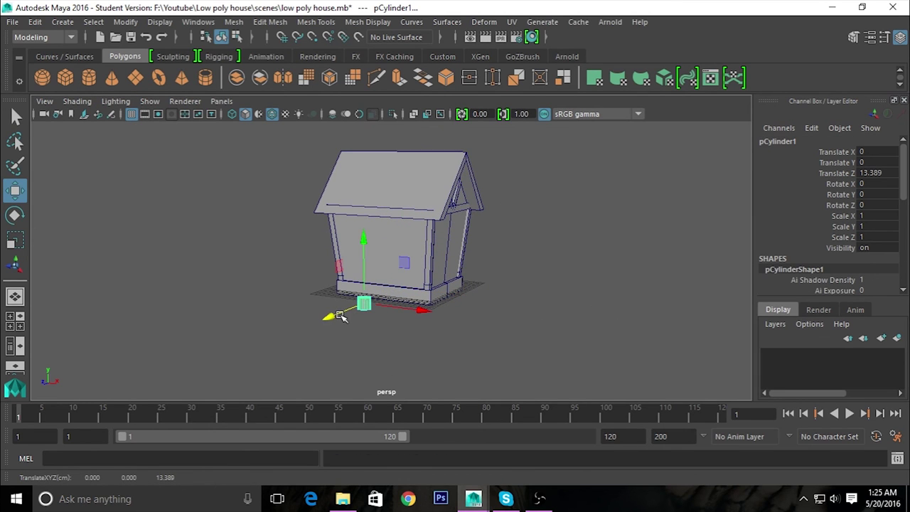
key(e)
scroll(427, 320, up, 5)
alt+middle_drag(308, 321, 457, 193)
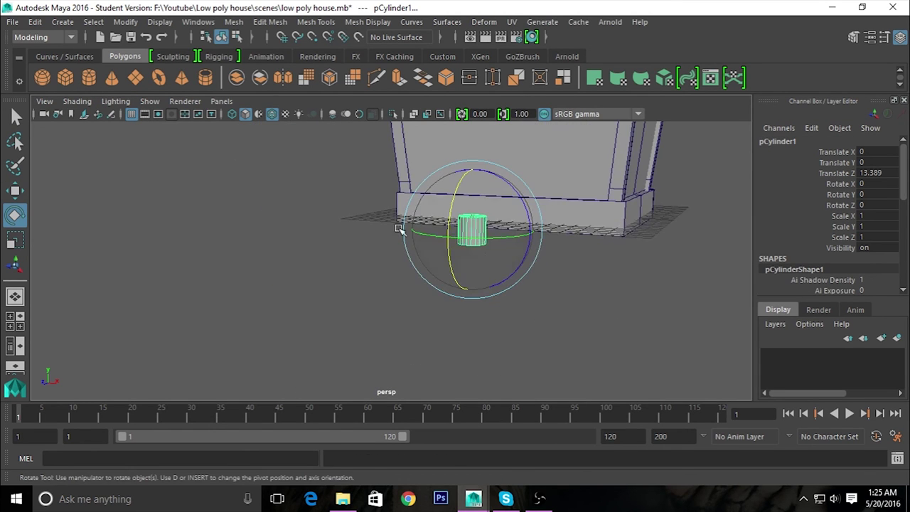
drag(457, 193, 453, 228)
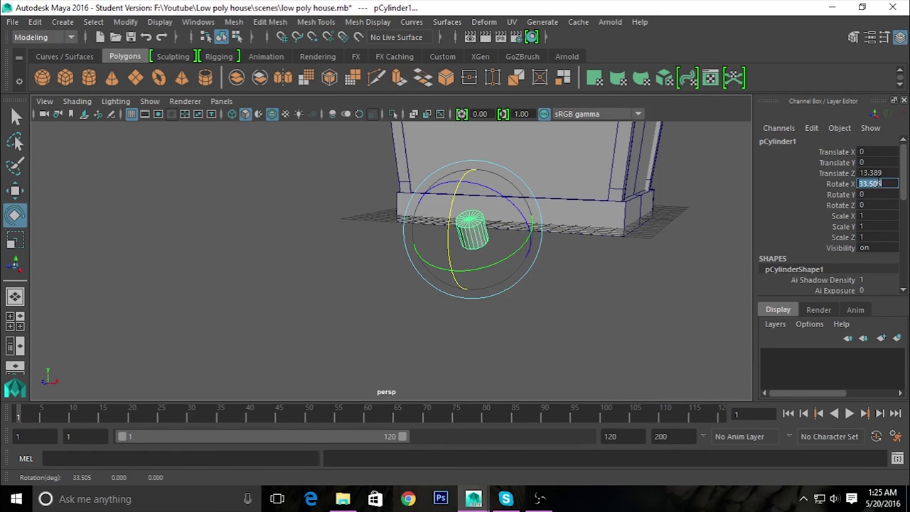
text(90)
key(Return)
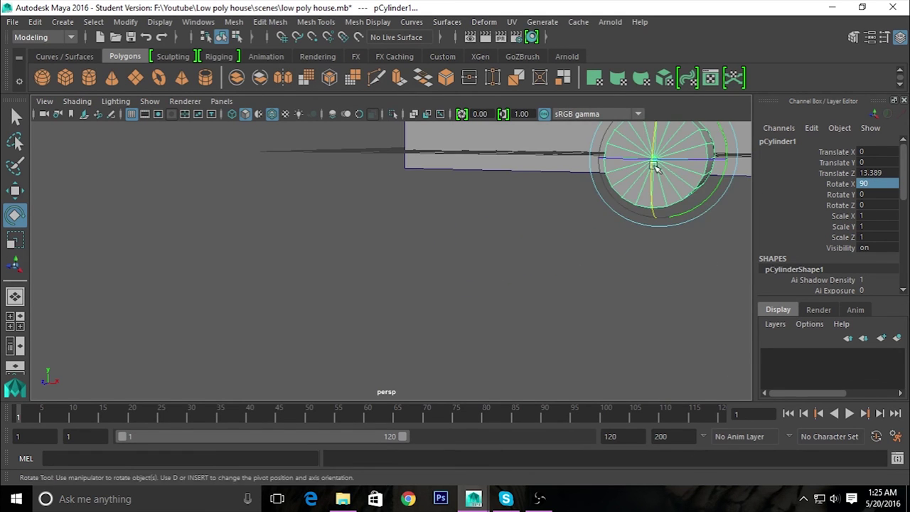
Set the cylinder's Subdivisions Axis to 10 and Subdivisions Caps to 0.
alt+drag(624, 235, 500, 238)
scroll(833, 283, down, 3)
scroll(831, 280, down, 2)
scroll(828, 277, down, 2)
scroll(829, 275, down, 1)
click(824, 236)
mouse_move(670, 300)
middle_down()
mouse_move(595, 301)
mouse_move(602, 301)
middle_up()
middle_drag(655, 289, 649, 289)
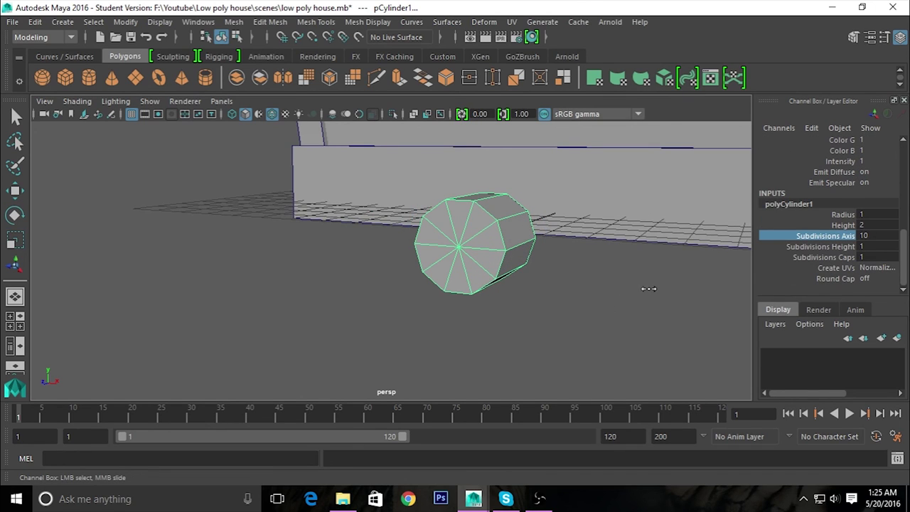
click(823, 257)
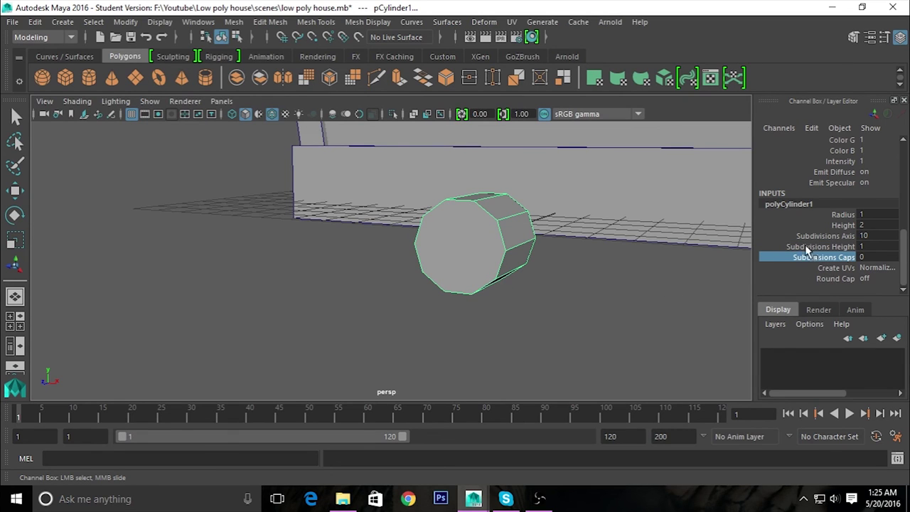
Scale the cylinder into a flat 3.663 × 0.52 × 3.663 disc.
mouse_move(584, 294)
alt+mouse_down()
mouse_move(469, 304)
mouse_move(552, 310)
alt+mouse_up()
alt+right_drag(553, 311, 560, 319)
mouse_move(559, 318)
alt+mouse_down()
mouse_move(455, 324)
mouse_move(447, 360)
alt+mouse_up()
key(r)
mouse_move(336, 267)
mouse_down()
mouse_move(385, 267)
mouse_move(355, 298)
mouse_move(542, 325)
mouse_move(348, 270)
mouse_move(330, 273)
mouse_move(284, 315)
mouse_move(398, 313)
mouse_move(411, 305)
mouse_move(457, 334)
mouse_move(516, 339)
mouse_move(400, 352)
mouse_move(493, 356)
mouse_up()
click(434, 307)
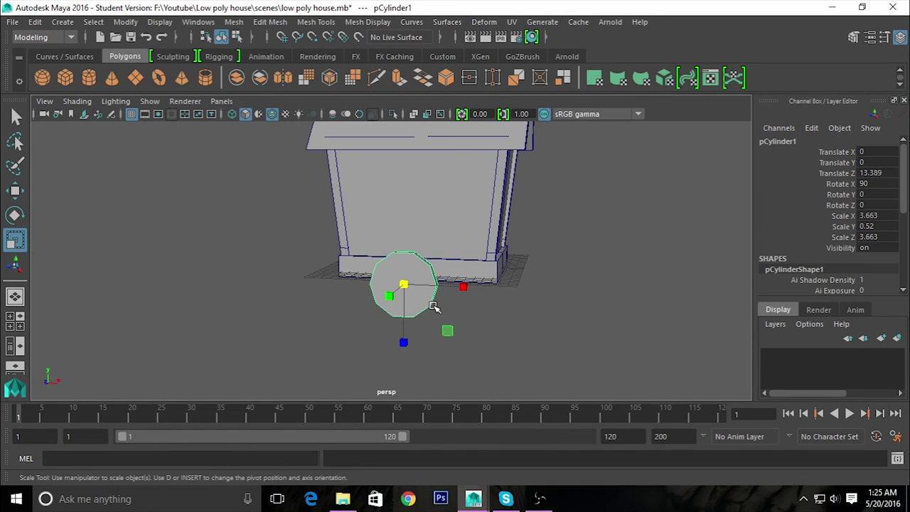
Move the 10-sided disc up against the house's side wall.
key(w)
mouse_move(432, 305)
alt+mouse_down()
mouse_move(341, 288)
mouse_move(407, 295)
alt+mouse_up()
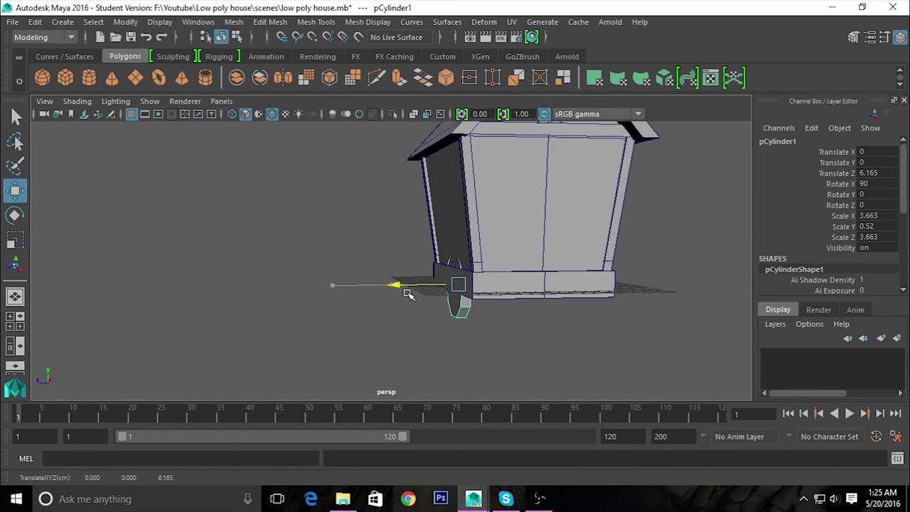
alt+drag(461, 166, 484, 209)
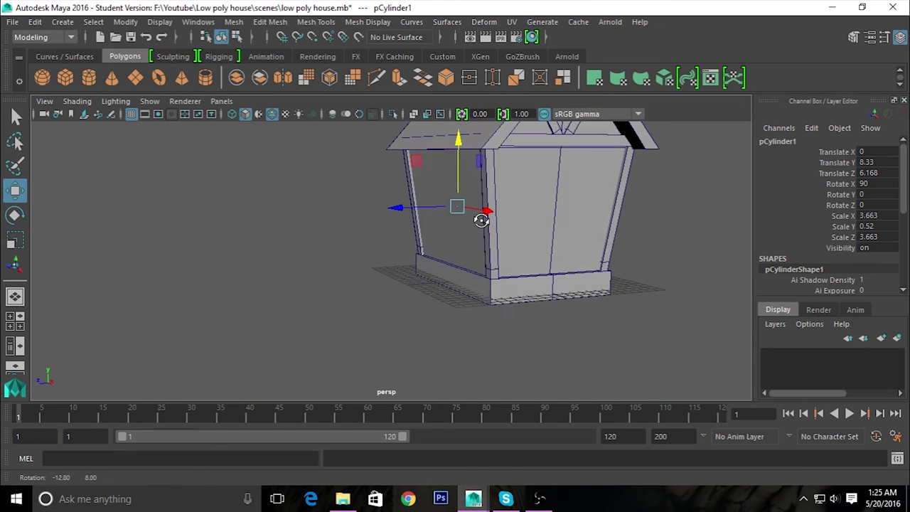
mouse_move(426, 206)
mouse_down()
mouse_move(387, 206)
mouse_move(505, 245)
mouse_move(498, 234)
mouse_up()
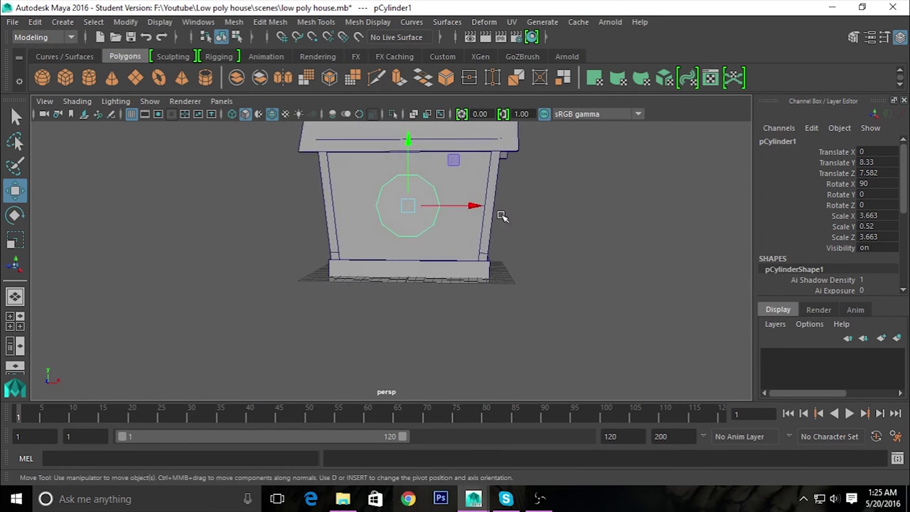
scroll(544, 244, up, 3)
scroll(524, 235, down, 2)
Tilt the disc to about 96.6° on X to match the wall's slant, then push it flush.
key(e)
mouse_move(478, 313)
alt+mouse_down()
mouse_move(355, 315)
mouse_move(433, 205)
mouse_move(416, 308)
alt+mouse_up()
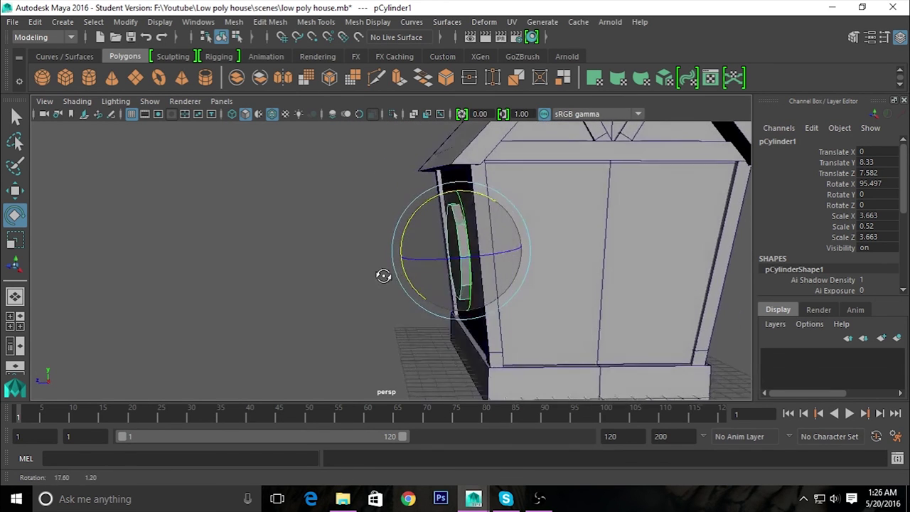
alt+middle_drag(417, 308, 472, 327)
alt+drag(473, 327, 424, 234)
click(423, 221)
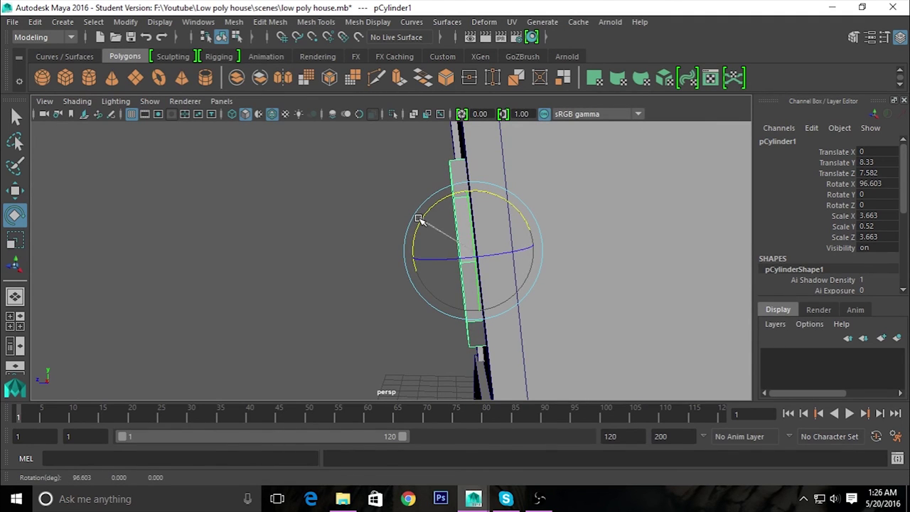
key(w)
drag(423, 250, 424, 251)
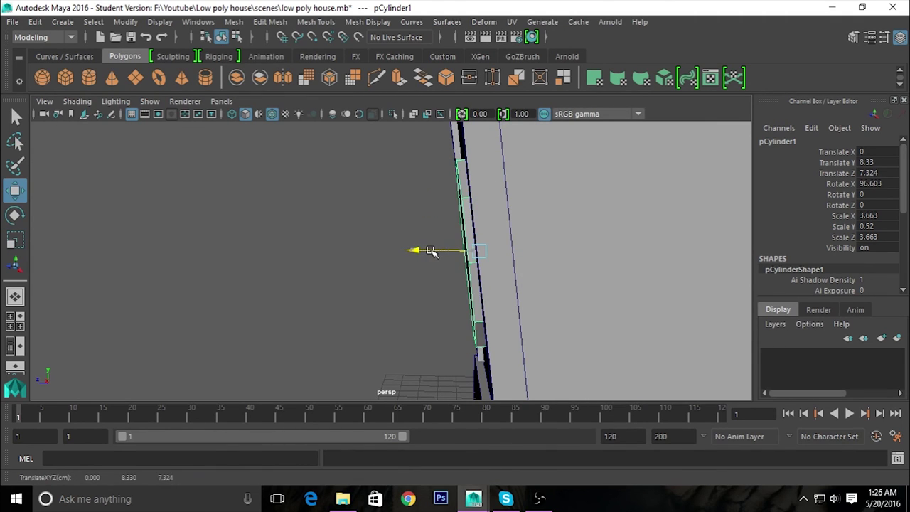
Reselect the window disc, view it straight on, and switch to face selection.
mouse_move(397, 291)
alt+mouse_down()
mouse_move(483, 290)
mouse_move(574, 266)
mouse_move(557, 282)
alt+mouse_up()
scroll(430, 294, down, 3)
click(575, 266)
scroll(557, 281, up, 5)
click(426, 283)
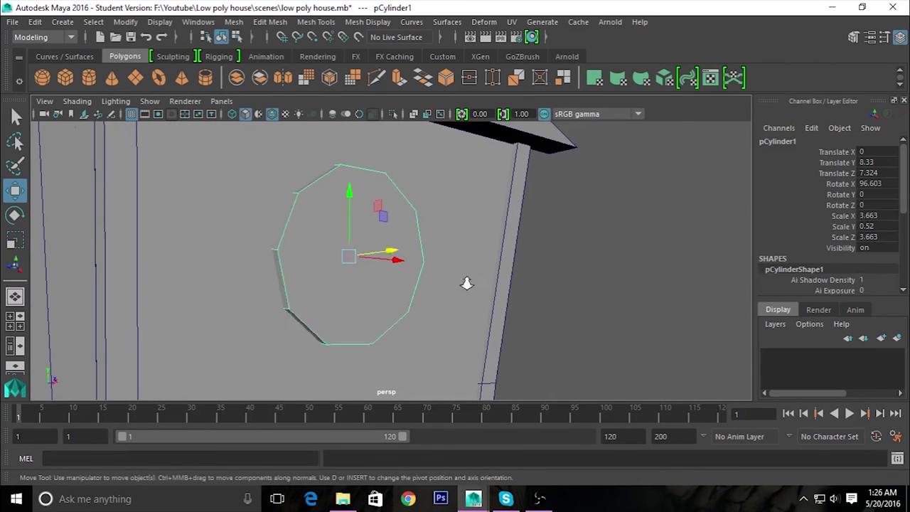
alt+drag(467, 282, 319, 292)
scroll(416, 283, up, 3)
right_drag(469, 250, 466, 163)
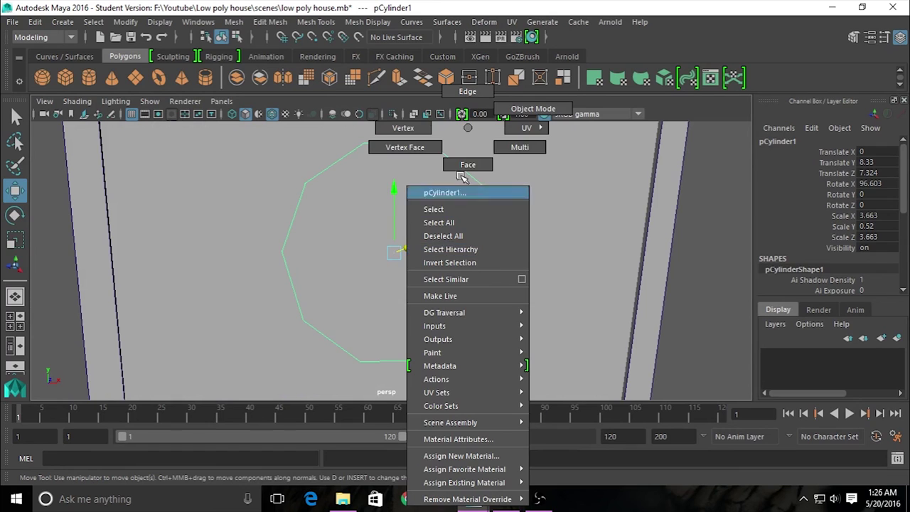
Extrude the disc's outward face twice, pushing the second extrusion inward to hollow it.
click(441, 205)
shift+right_drag(441, 205, 436, 239)
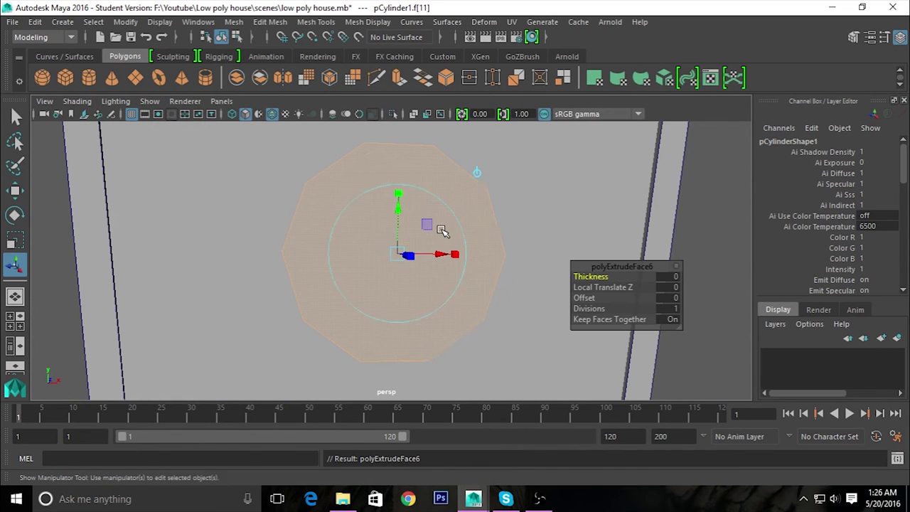
mouse_move(416, 270)
alt+mouse_down()
mouse_move(455, 274)
mouse_move(359, 247)
alt+mouse_up()
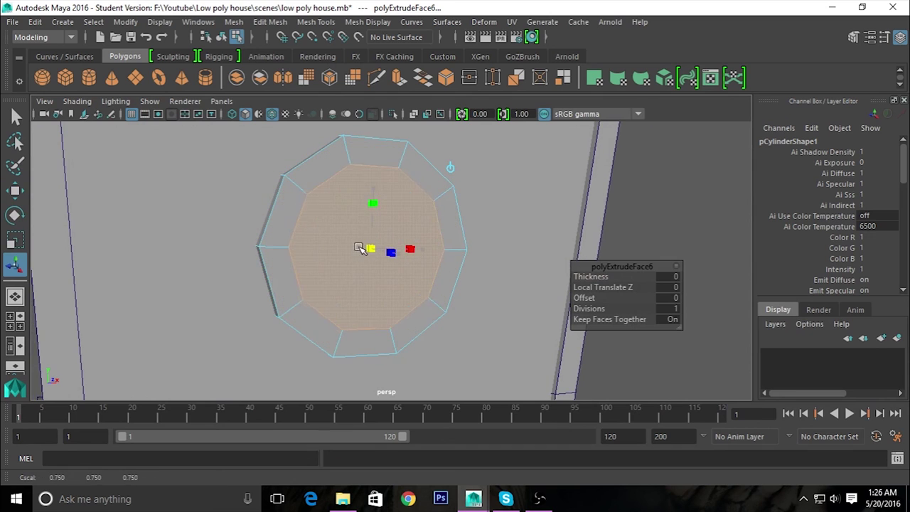
mouse_move(359, 248)
alt+mouse_down()
mouse_move(340, 248)
mouse_move(348, 255)
alt+mouse_up()
shift+right_drag(307, 238, 313, 277)
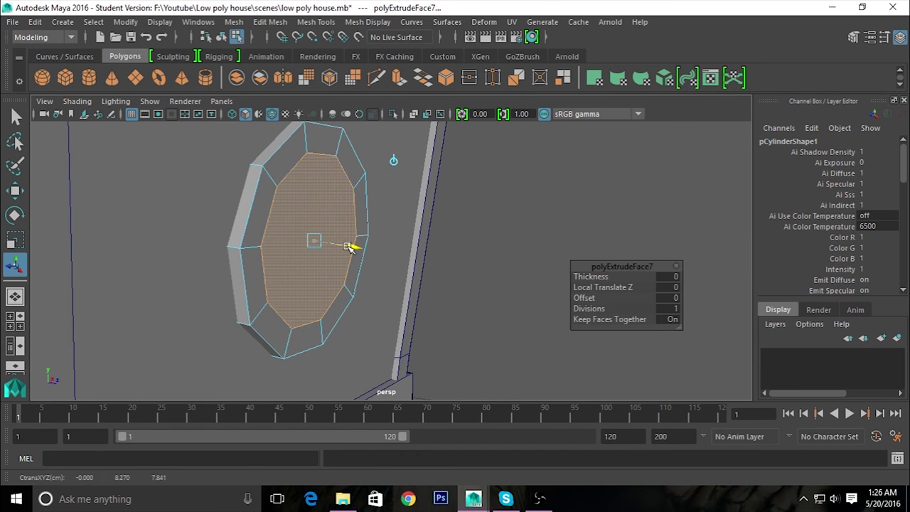
drag(353, 244, 342, 247)
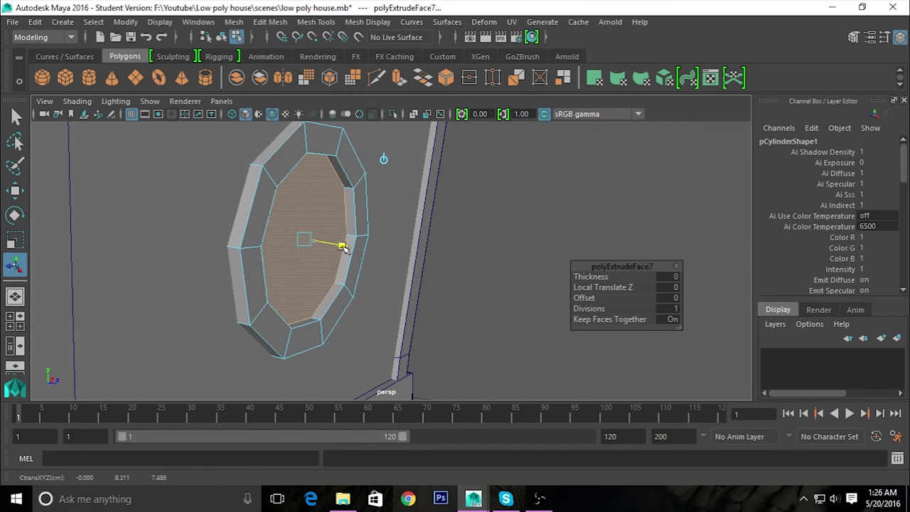
In Object Mode, scale the ring down to 2.822 × 0.4 × 2.822 and raise it to Y 9.509.
alt+drag(361, 282, 326, 265)
right_drag(409, 159, 416, 107)
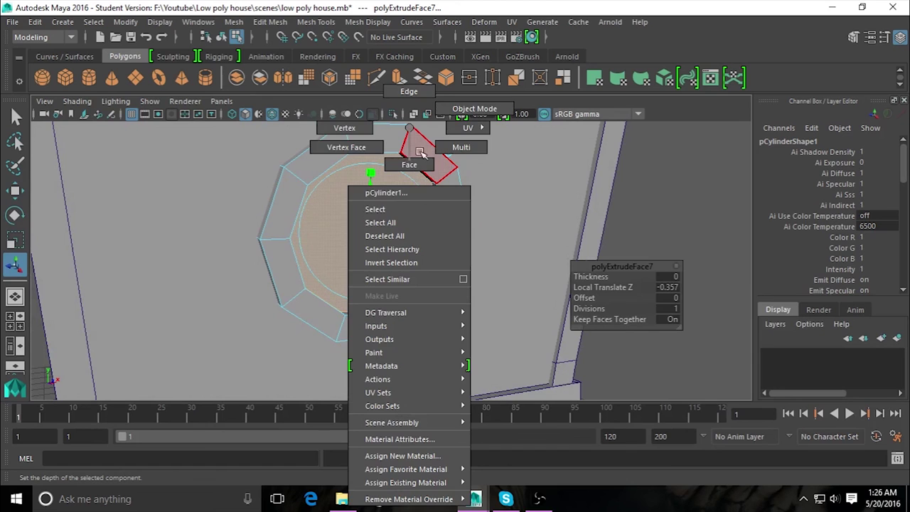
mouse_move(447, 152)
alt+mouse_down()
mouse_move(645, 258)
mouse_move(375, 286)
mouse_move(308, 270)
alt+mouse_up()
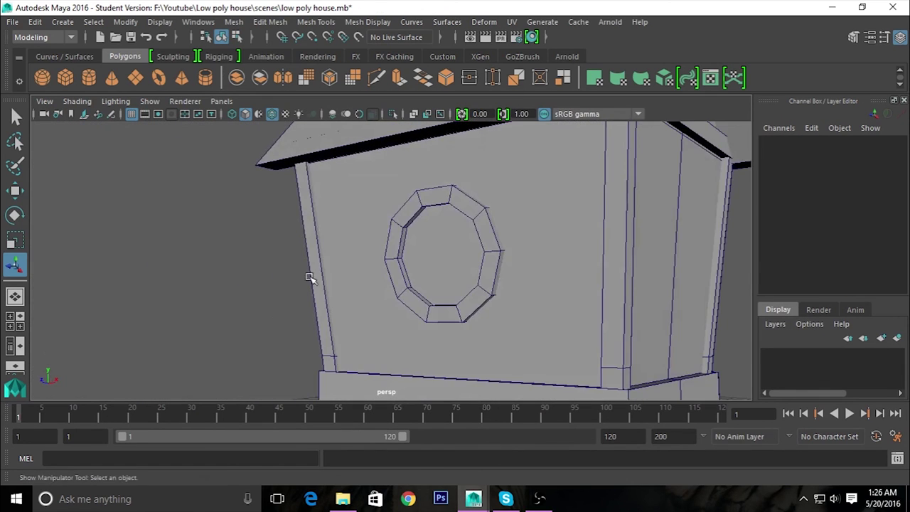
scroll(447, 325, down, 5)
mouse_move(447, 325)
alt+mouse_down()
mouse_move(362, 335)
mouse_move(447, 275)
alt+mouse_up()
scroll(447, 274, up, 3)
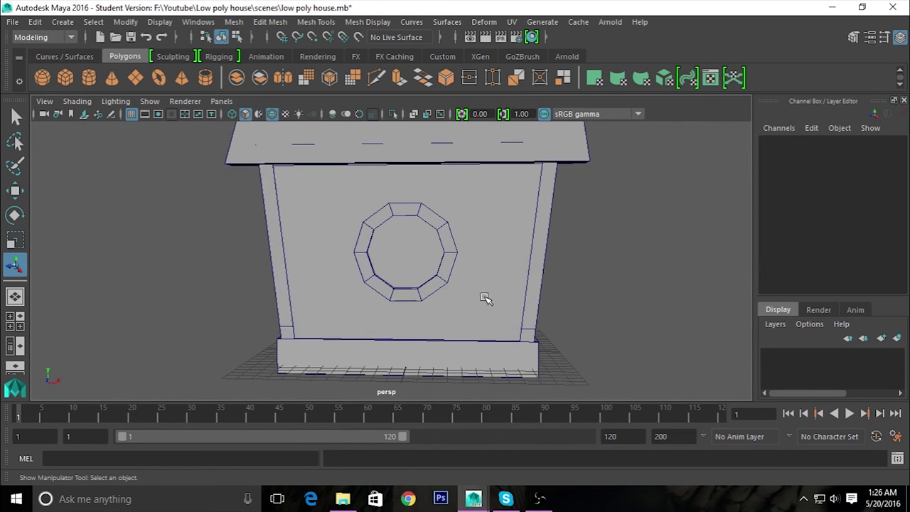
click(442, 257)
key(r)
drag(408, 252, 390, 246)
key(w)
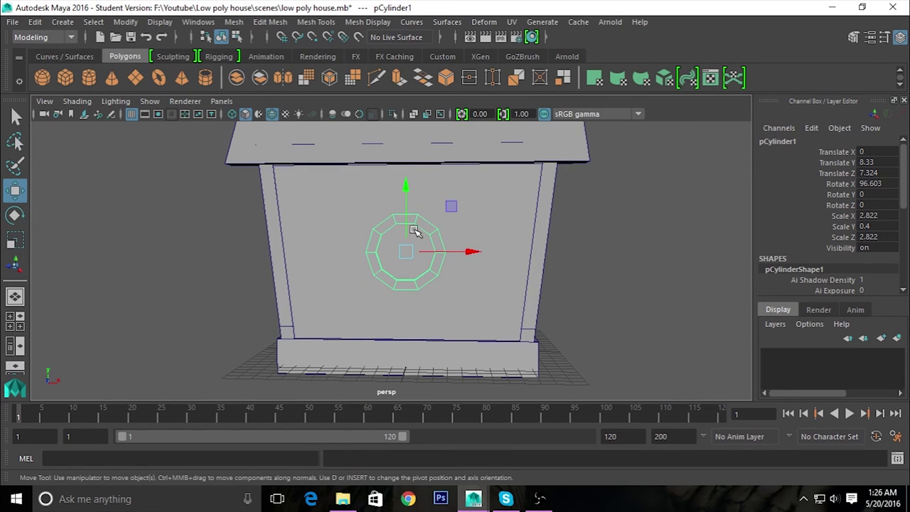
drag(403, 215, 406, 191)
Nudge the window ring slightly against the wall, to Z 7.307.
click(619, 287)
alt+drag(619, 286, 493, 290)
scroll(494, 290, up, 5)
mouse_move(523, 392)
alt+mouse_down()
mouse_move(467, 355)
mouse_move(542, 254)
alt+mouse_up()
click(538, 247)
mouse_move(463, 202)
mouse_down()
mouse_move(470, 204)
mouse_move(450, 235)
mouse_up()
Select the small cube by the house base and move it along Z.
click(294, 260)
mouse_move(294, 260)
alt+mouse_down()
mouse_move(416, 325)
mouse_move(574, 329)
alt+mouse_up()
alt+right_drag(574, 329, 465, 345)
mouse_move(465, 345)
alt+mouse_down()
mouse_move(445, 343)
mouse_move(545, 335)
mouse_move(339, 288)
mouse_move(239, 245)
alt+mouse_up()
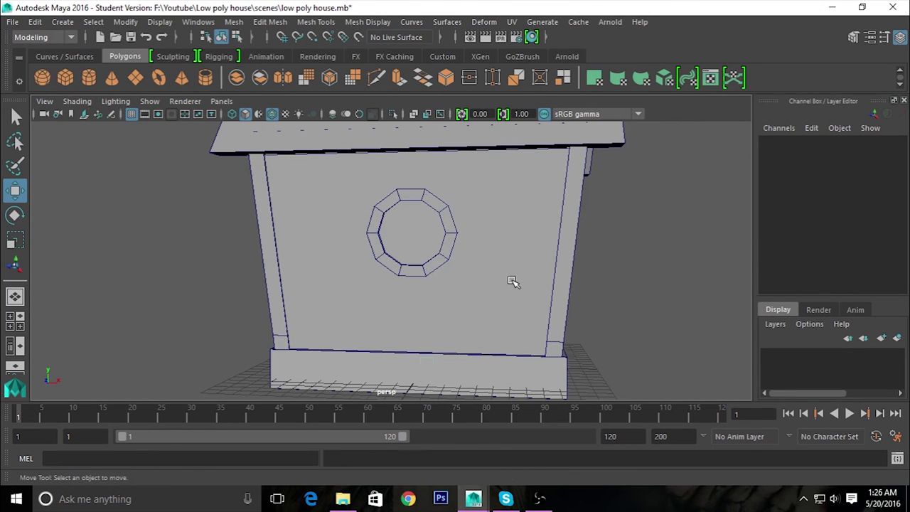
scroll(512, 281, down, 3)
click(406, 335)
mouse_move(406, 335)
mouse_down()
mouse_move(405, 343)
mouse_move(263, 358)
mouse_up()
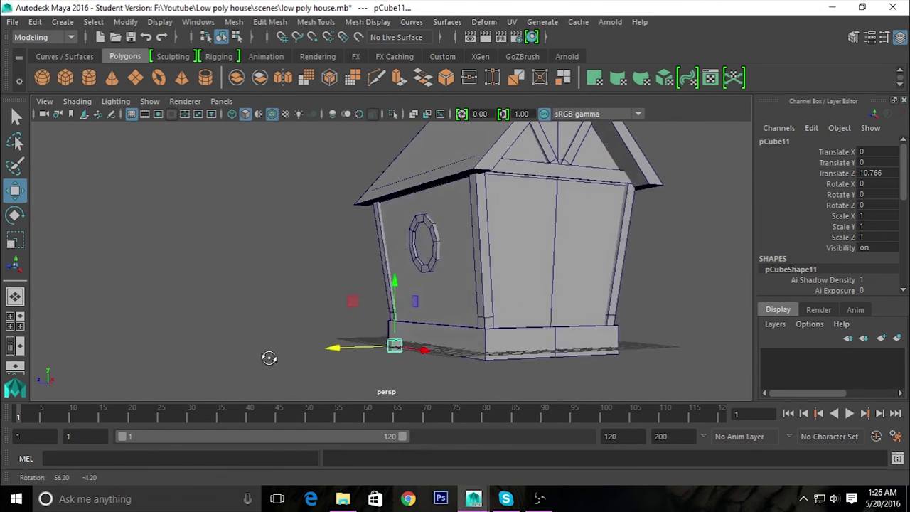
Move the cube inside the window ring and scale it into a thin bar.
drag(346, 348, 379, 348)
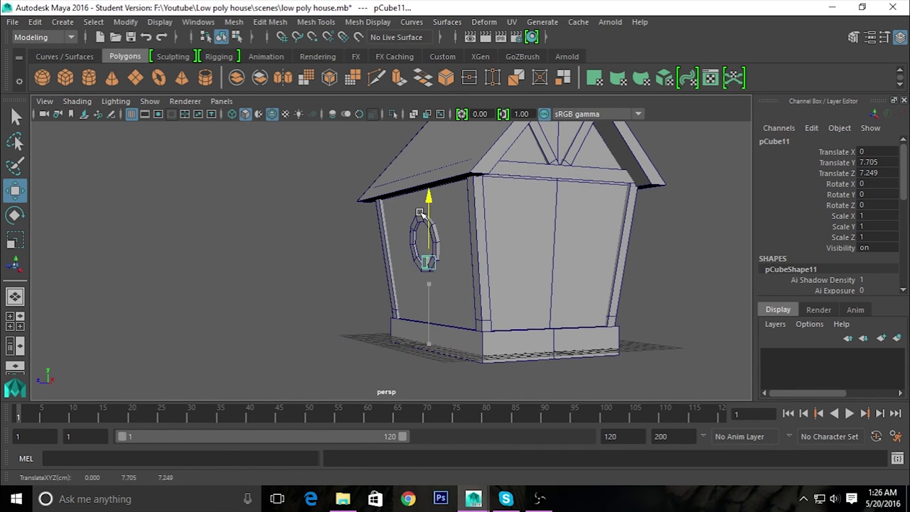
mouse_move(411, 237)
alt+mouse_down()
mouse_move(526, 317)
mouse_move(499, 287)
mouse_move(505, 271)
alt+mouse_up()
scroll(533, 317, up, 3)
scroll(526, 320, up, 2)
key(r)
mouse_move(494, 270)
alt+mouse_down()
mouse_move(400, 313)
mouse_move(522, 279)
alt+mouse_up()
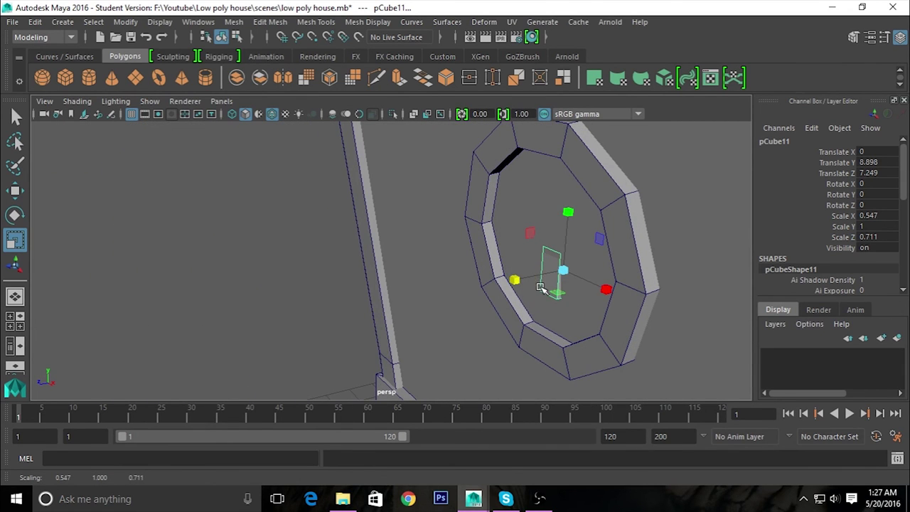
key(w)
drag(533, 277, 494, 308)
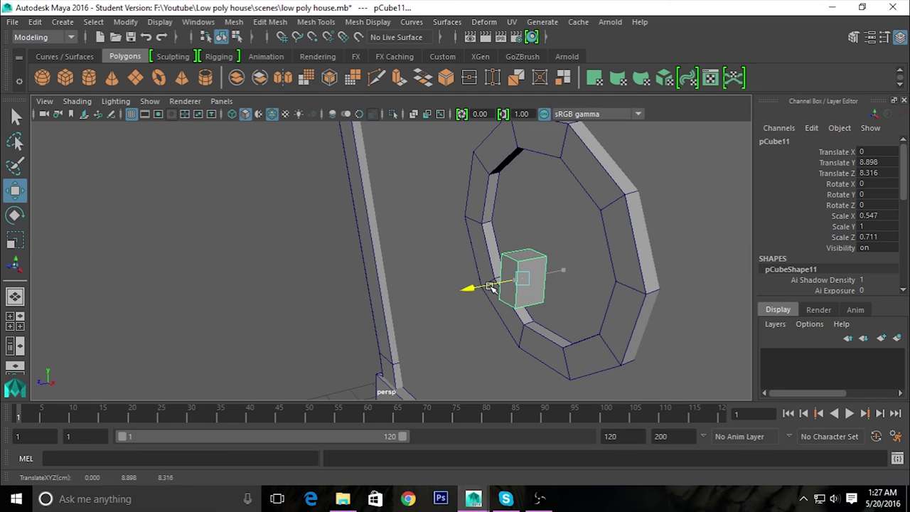
key(r)
drag(472, 288, 495, 286)
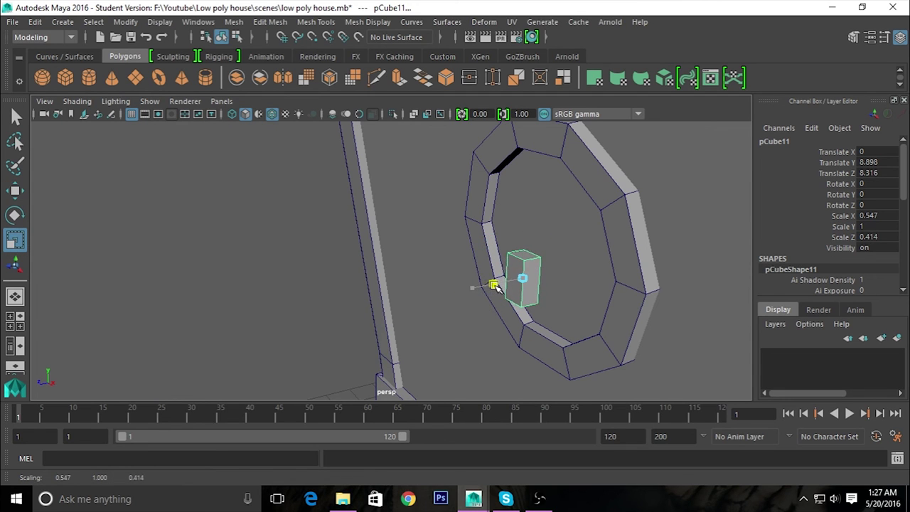
Stretch the bar vertically into a tall upright post.
mouse_move(545, 306)
alt+mouse_down()
mouse_move(611, 306)
mouse_move(463, 310)
alt+mouse_up()
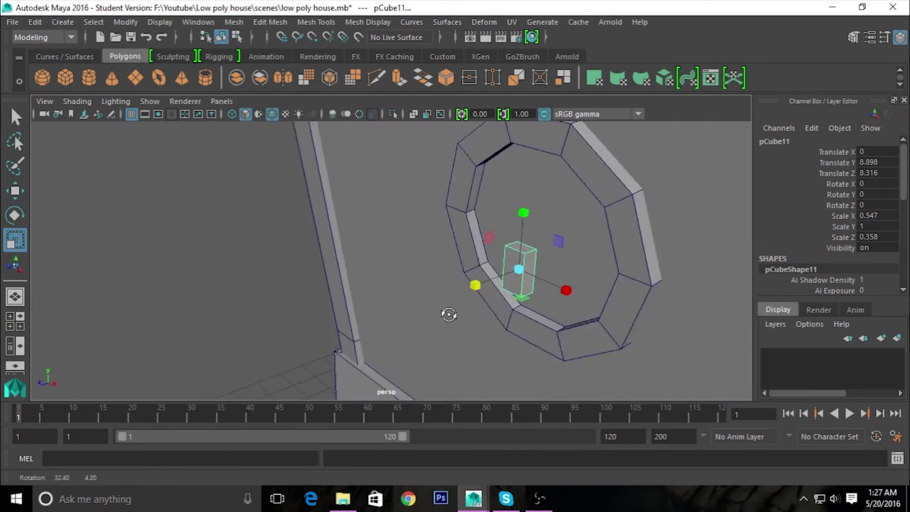
drag(527, 223, 526, 178)
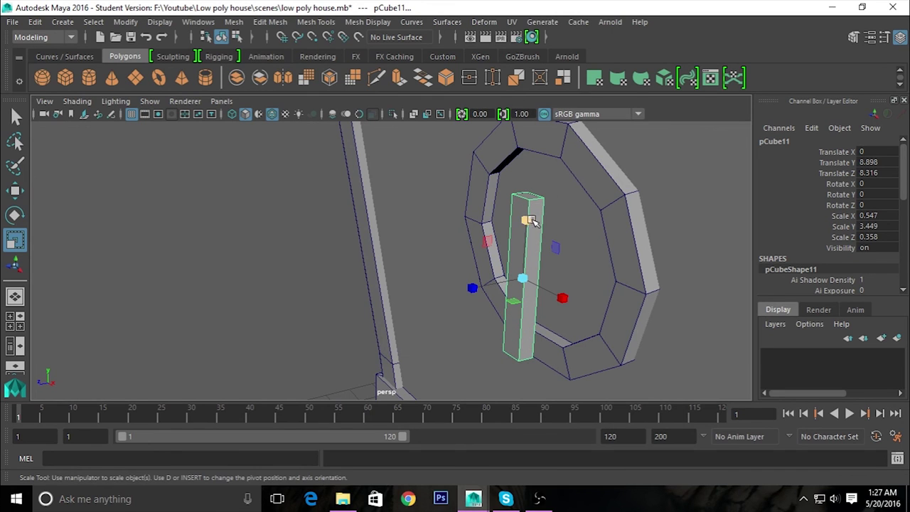
mouse_move(528, 215)
alt+mouse_down()
mouse_move(549, 263)
mouse_move(459, 305)
mouse_move(473, 280)
mouse_move(524, 279)
alt+mouse_up()
key(w)
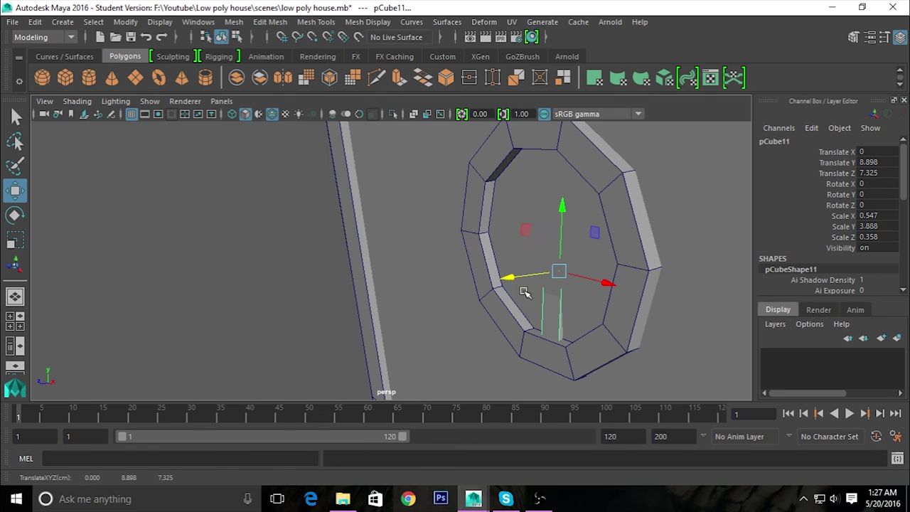
scroll(464, 299, up, 5)
scroll(529, 330, up, 3)
mouse_move(529, 331)
alt+mouse_down()
mouse_move(519, 248)
mouse_move(549, 195)
alt+mouse_up()
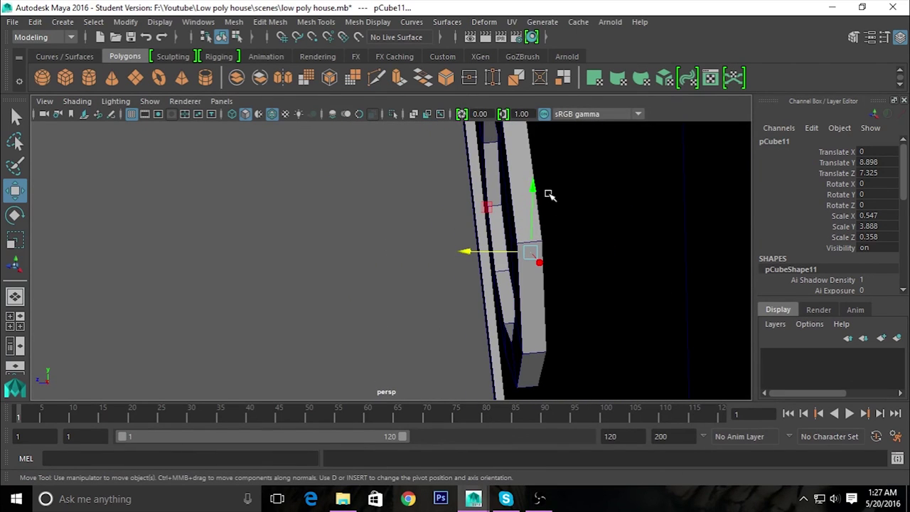
Try copying the ring's X rotation onto the post in the Channel Box, then undo it.
click(516, 179)
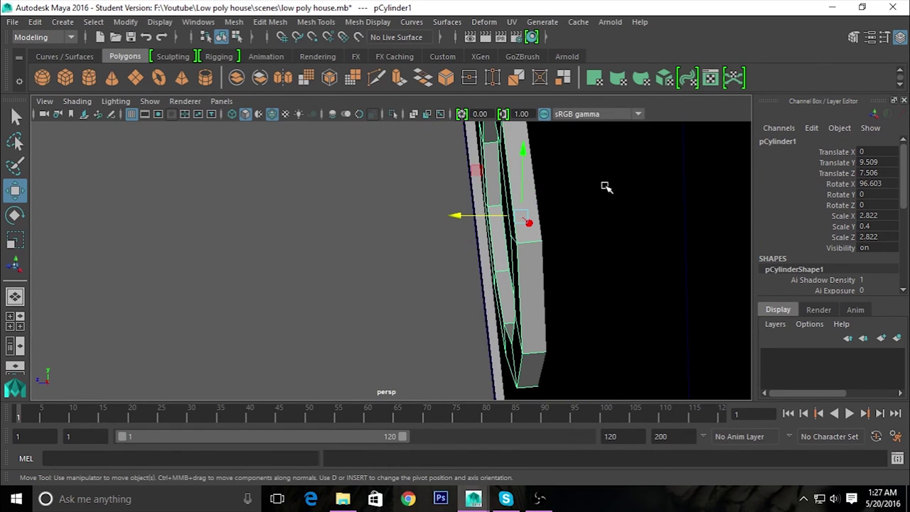
double_click(888, 183)
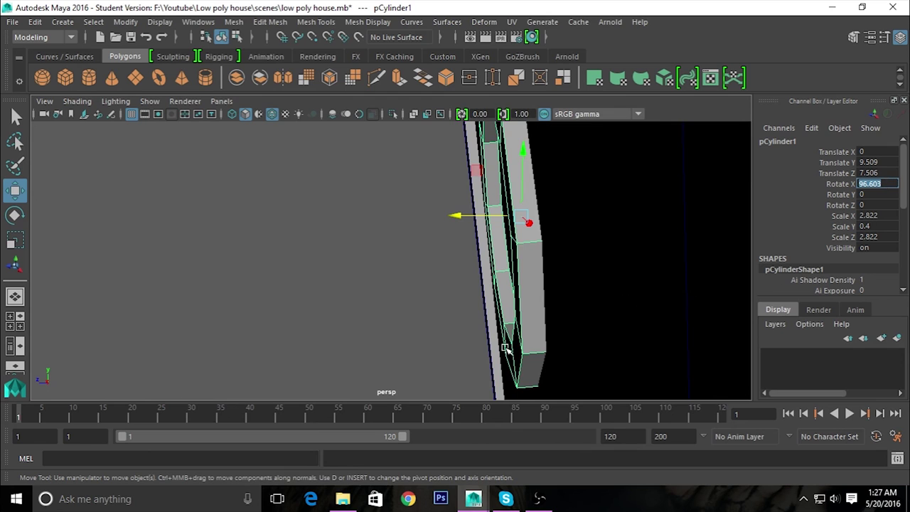
text(0)
key(Return)
click(533, 309)
double_click(870, 185)
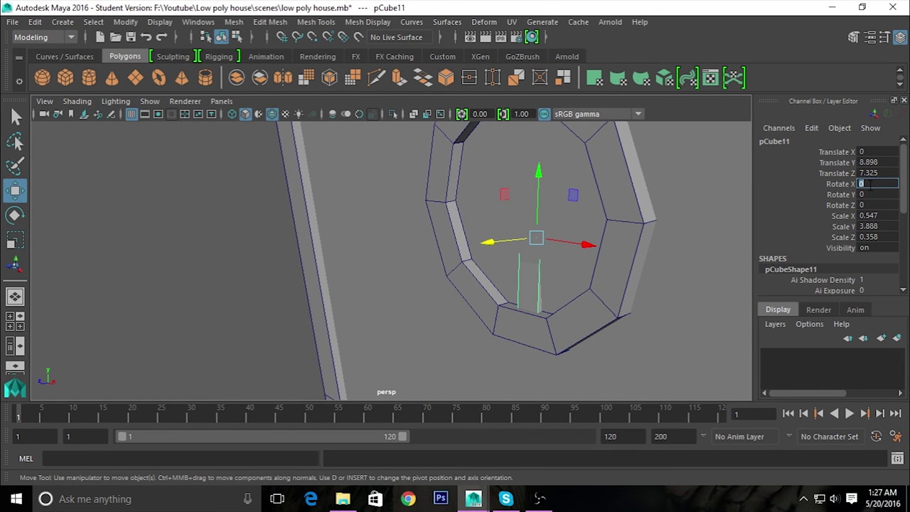
text(96.603)
key(Return)
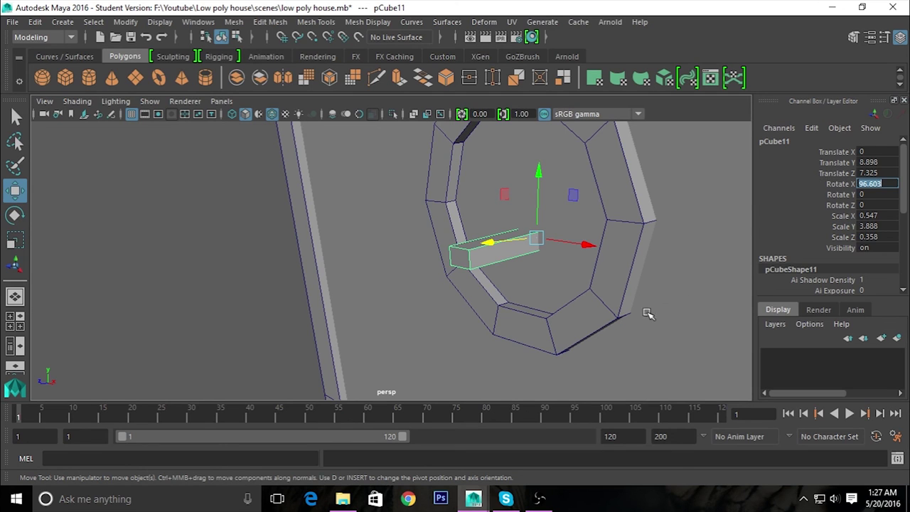
click(213, 279)
key(ctrl+z)
key(ctrl+z)
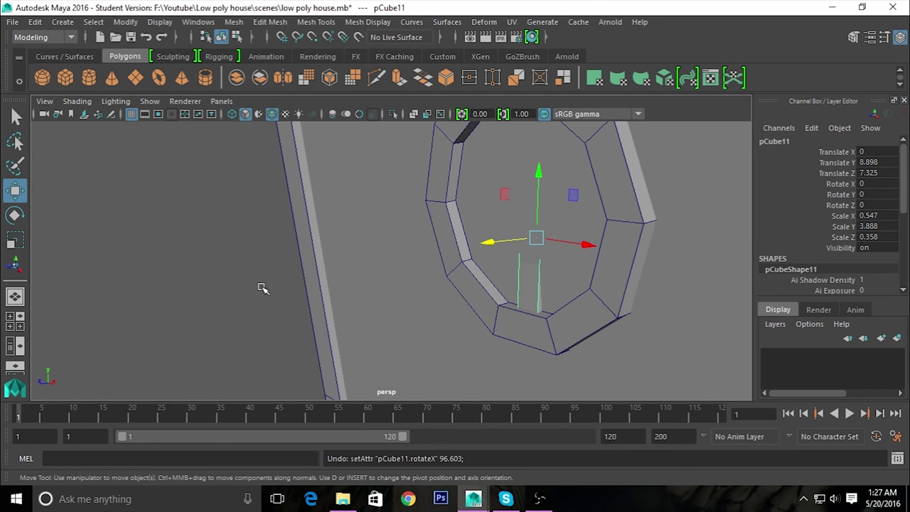
Rotate the post to match the ring's tilt, undoing a stray move.
click(610, 267)
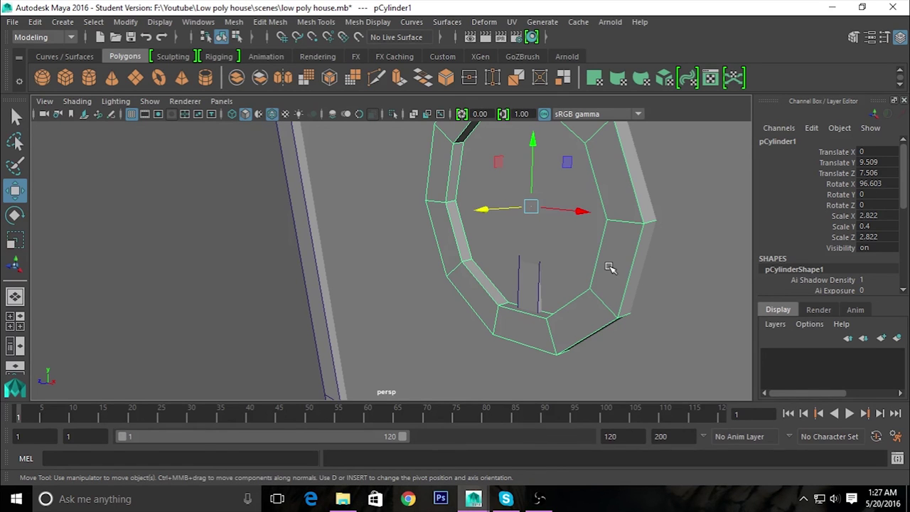
click(546, 275)
mouse_move(548, 299)
alt+mouse_down()
mouse_move(540, 312)
mouse_move(582, 351)
alt+mouse_up()
key(e)
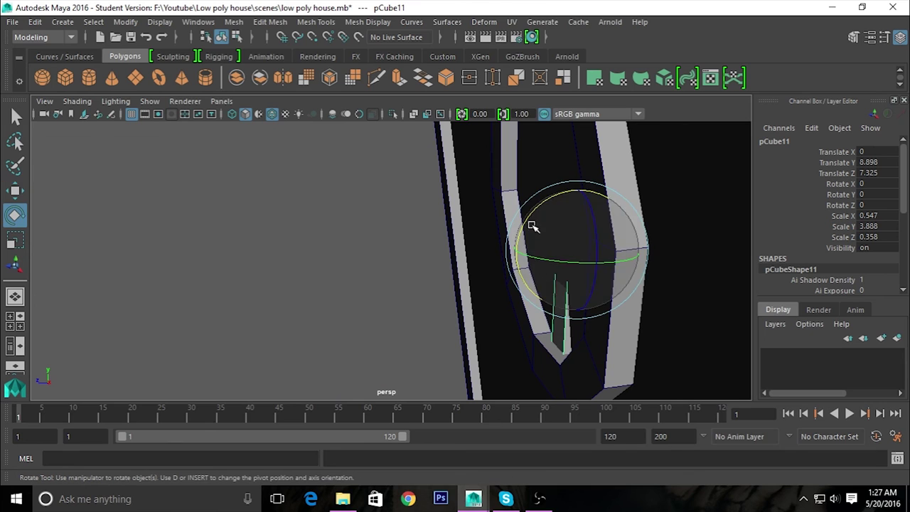
drag(531, 211, 523, 219)
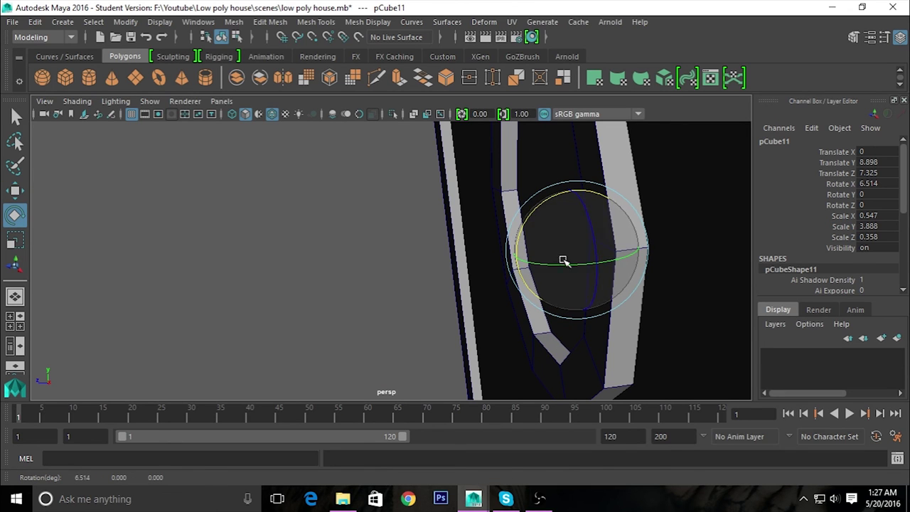
key(w)
mouse_move(521, 248)
mouse_down()
mouse_move(493, 252)
mouse_move(520, 263)
mouse_move(627, 252)
mouse_up()
key(ctrl+z)
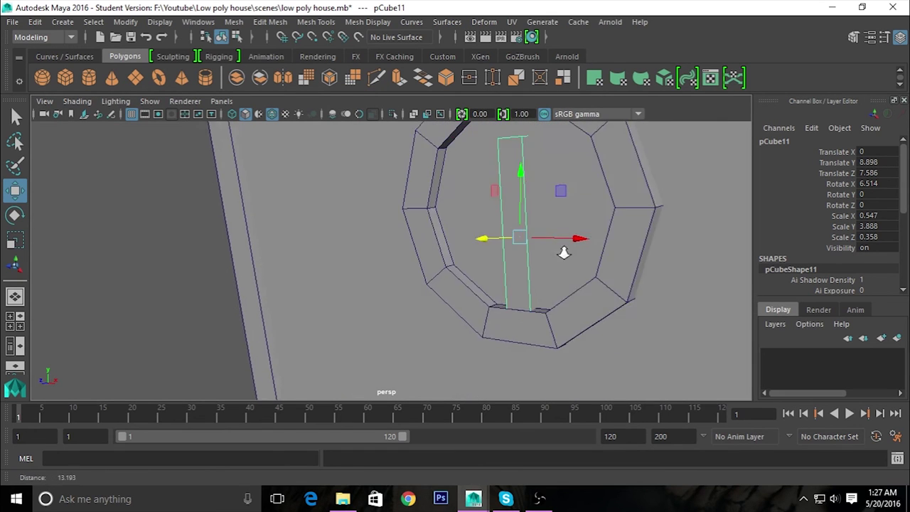
Raise the post to the ring's top and center it within the ring's depth.
alt+drag(540, 284, 572, 275)
drag(471, 178, 471, 144)
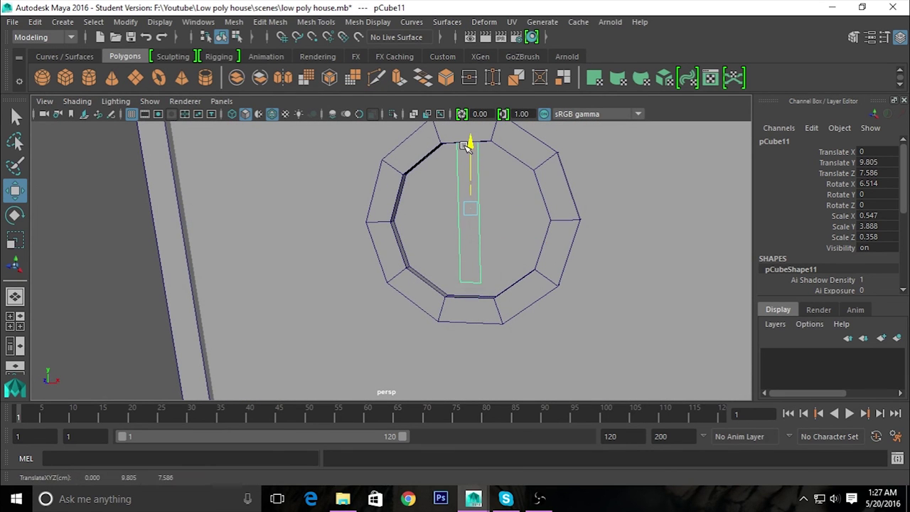
mouse_move(475, 197)
alt+mouse_down()
mouse_move(367, 218)
mouse_move(371, 225)
alt+mouse_up()
mouse_move(449, 229)
mouse_down()
mouse_move(532, 234)
mouse_move(575, 213)
mouse_up()
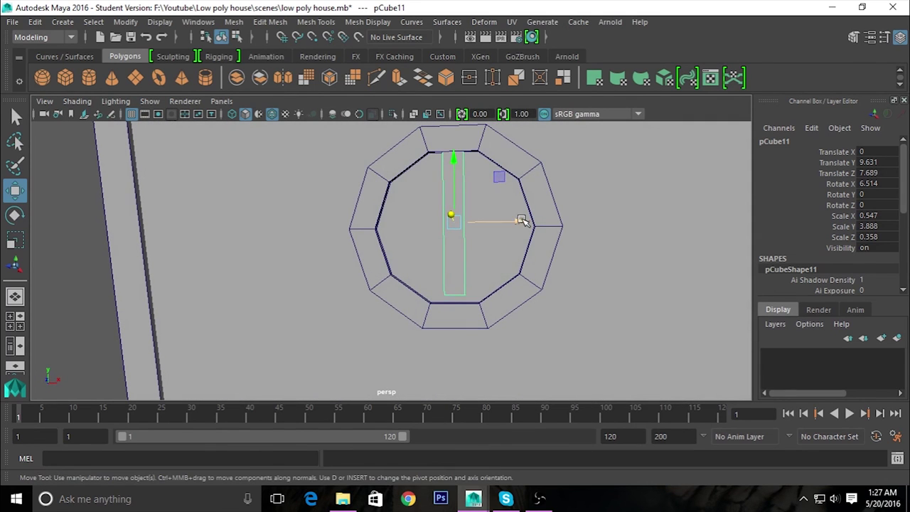
drag(518, 221, 521, 223)
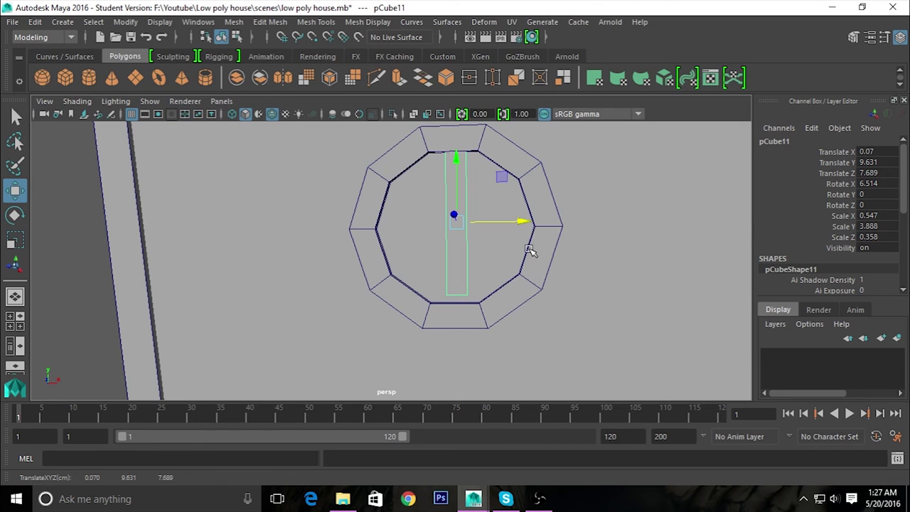
Pull the post's two bottom vertices down to the frame.
key(F9)
drag(426, 285, 476, 320)
drag(457, 246, 459, 265)
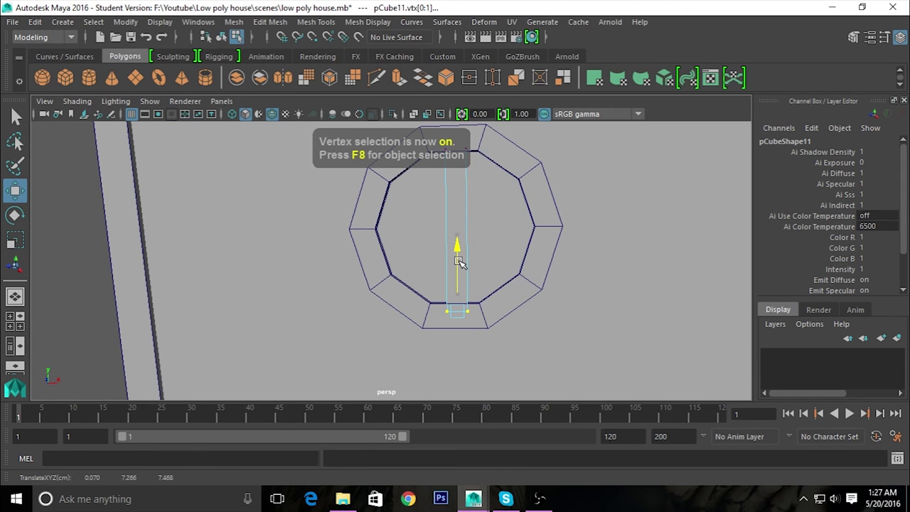
right_drag(458, 128, 521, 97)
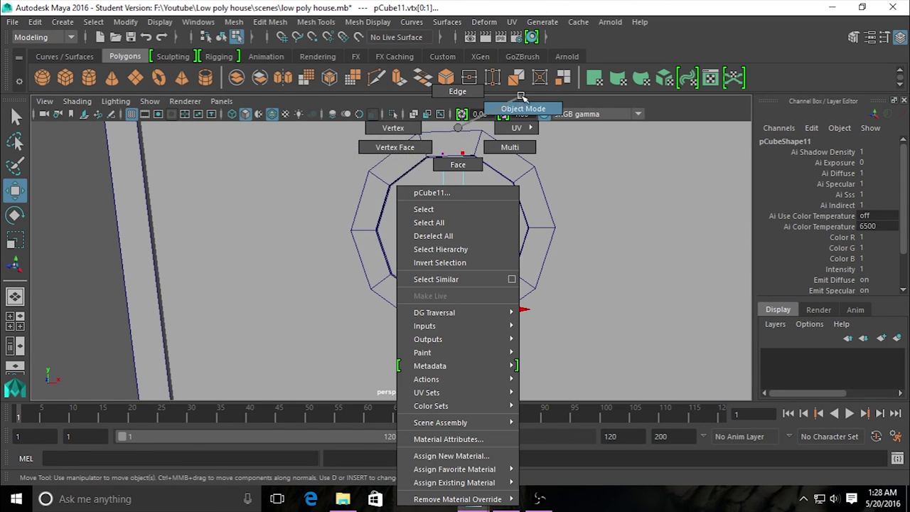
click(459, 244)
Slide the post back into the frame and tilt it to about 7.702° on X.
alt+drag(507, 280, 393, 301)
scroll(487, 365, up, 3)
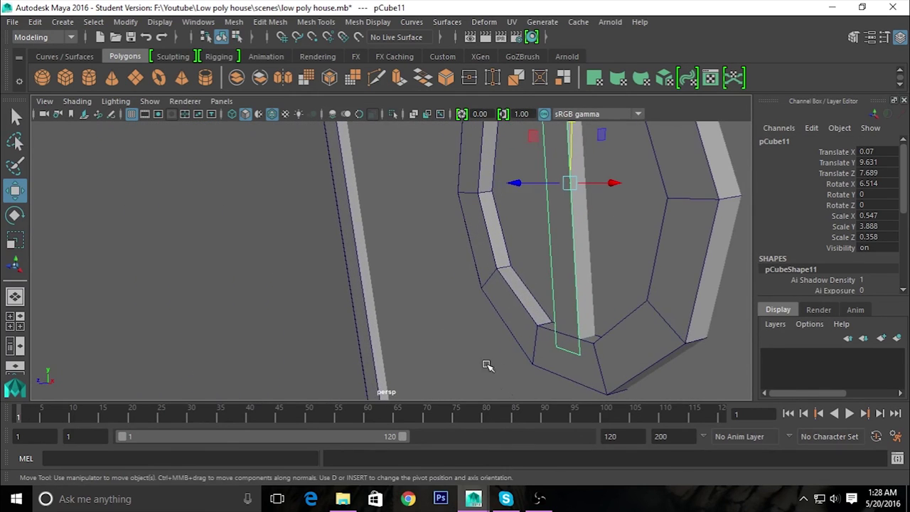
alt+drag(486, 364, 442, 355)
drag(504, 189, 444, 315)
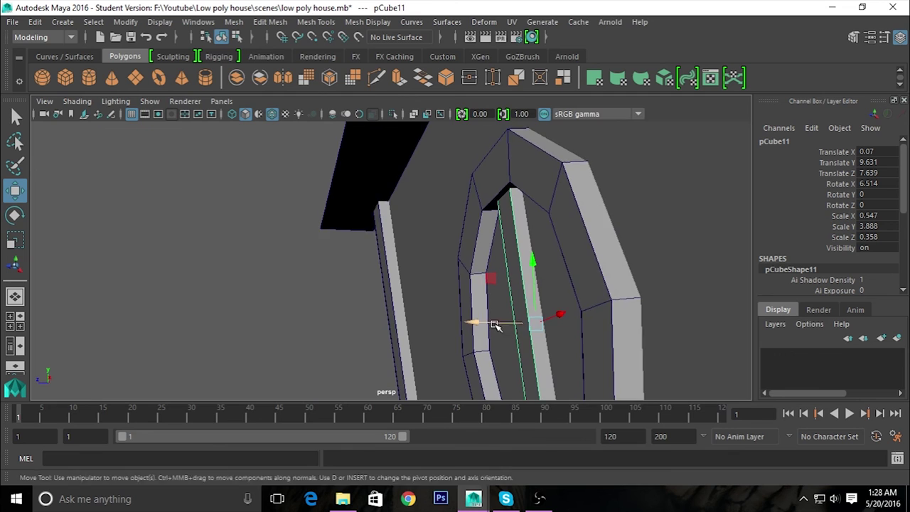
mouse_move(445, 314)
alt+mouse_down()
mouse_move(467, 270)
mouse_move(470, 304)
alt+mouse_up()
key(e)
click(457, 201)
drag(457, 201, 456, 199)
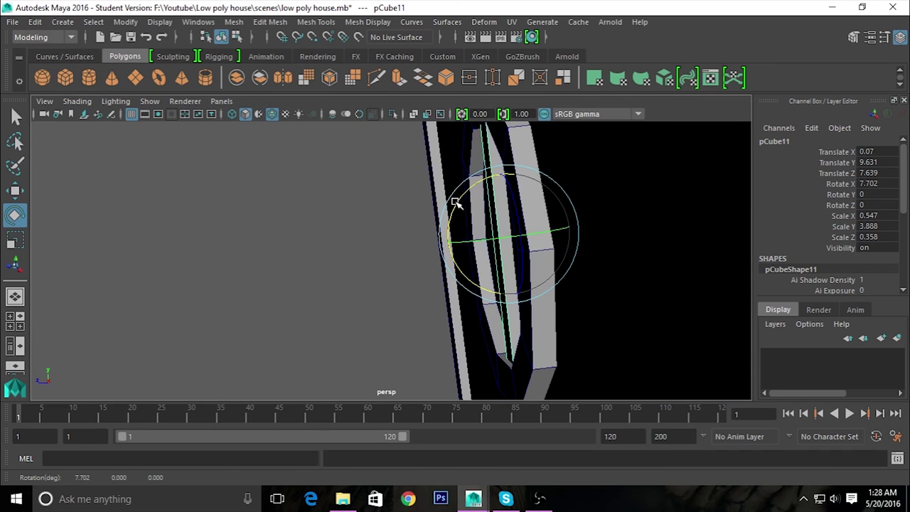
key(w)
mouse_move(456, 241)
alt+mouse_down()
mouse_move(443, 227)
mouse_move(448, 304)
mouse_move(542, 342)
mouse_move(509, 319)
mouse_move(544, 362)
mouse_move(592, 317)
mouse_move(572, 381)
mouse_move(619, 346)
mouse_move(629, 305)
mouse_move(502, 285)
alt+mouse_up()
Duplicate the vertical bar and set the copy's Rotate Z to -90.
key(ctrl+d)
key(r)
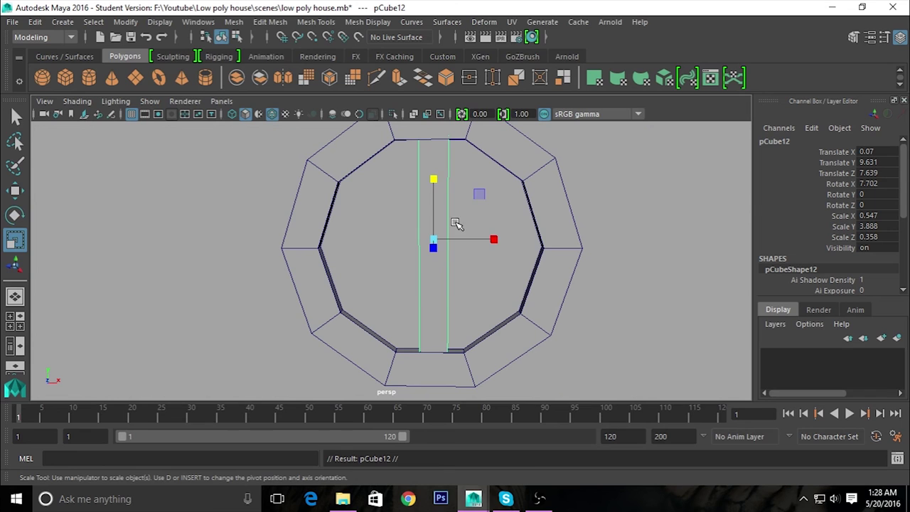
key(e)
mouse_move(465, 183)
mouse_down()
mouse_move(487, 207)
mouse_move(510, 289)
mouse_up()
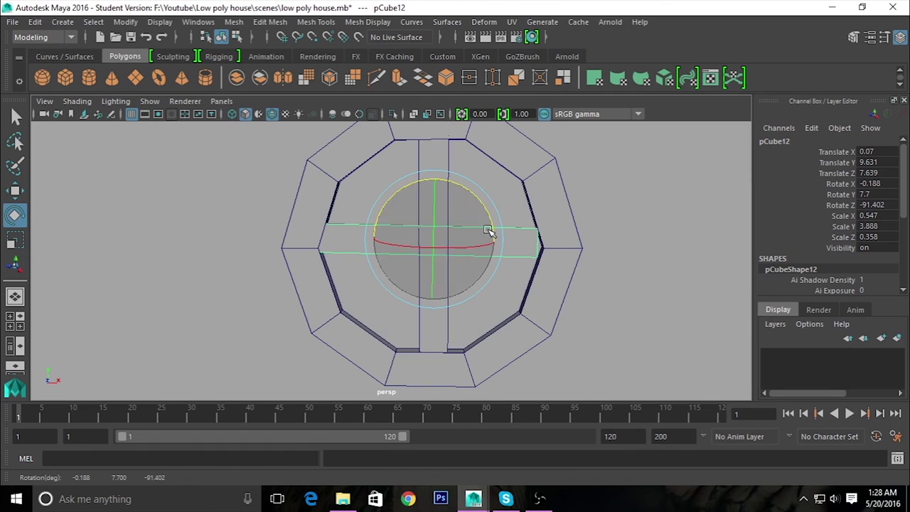
drag(488, 219, 555, 215)
double_click(871, 205)
text(-90)
key(Return)
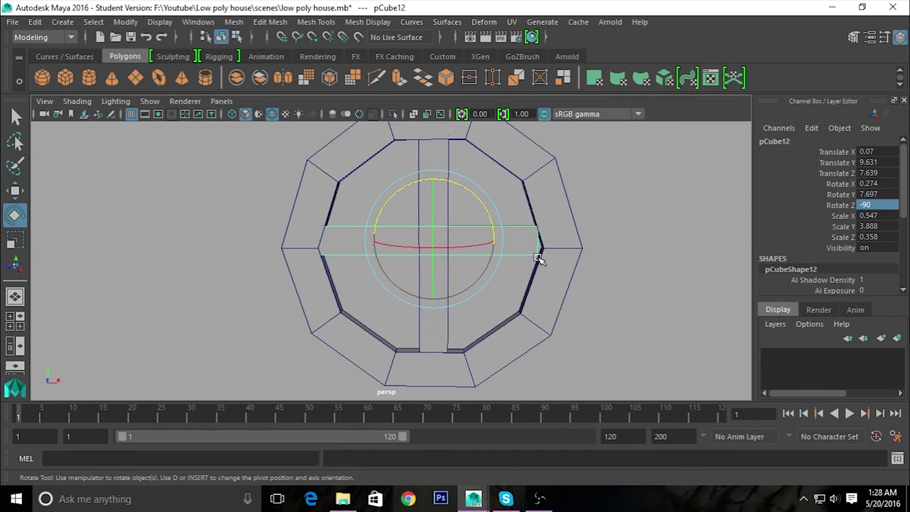
Lower the crossbar to Y 7.697, stretch its right end to the frame, and seat it in the ring.
key(w)
drag(436, 174, 441, 189)
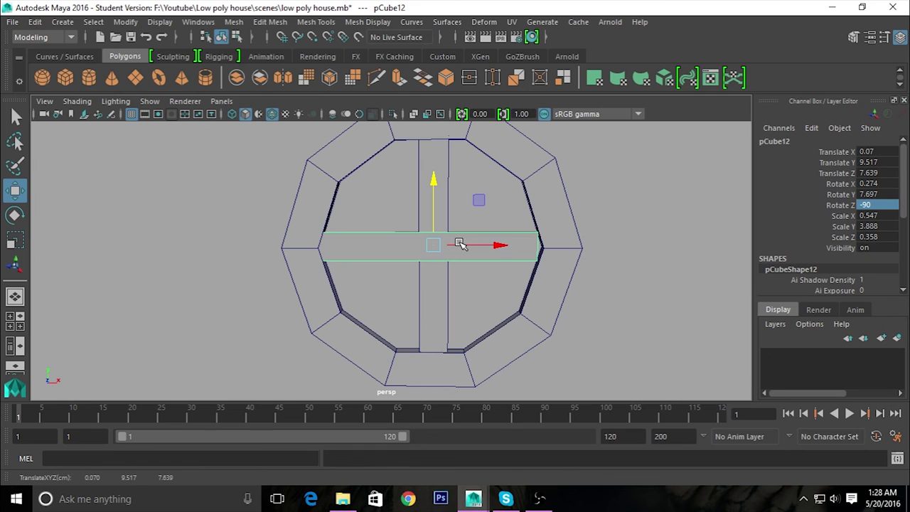
key(F9)
mouse_move(518, 209)
mouse_down()
mouse_move(555, 254)
mouse_move(593, 246)
mouse_up()
mouse_move(465, 128)
right_down()
mouse_move(526, 135)
mouse_move(479, 112)
right_up()
click(459, 294)
mouse_move(459, 294)
alt+mouse_down()
mouse_move(368, 323)
mouse_move(383, 313)
alt+mouse_up()
click(501, 253)
drag(472, 243, 491, 308)
scroll(493, 317, down, 3)
alt+right_drag(494, 317, 241, 311)
Face the round window and select the ring, the vertical bar and the crossbar.
click(549, 290)
alt+drag(549, 291, 512, 299)
alt+right_drag(512, 298, 561, 416)
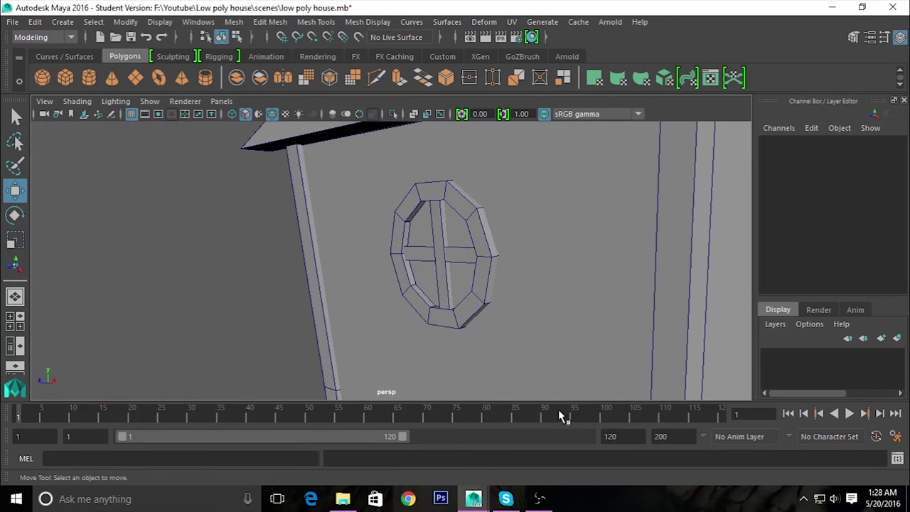
mouse_move(465, 261)
alt+mouse_down()
mouse_move(545, 300)
mouse_move(607, 254)
mouse_move(462, 299)
alt+mouse_up()
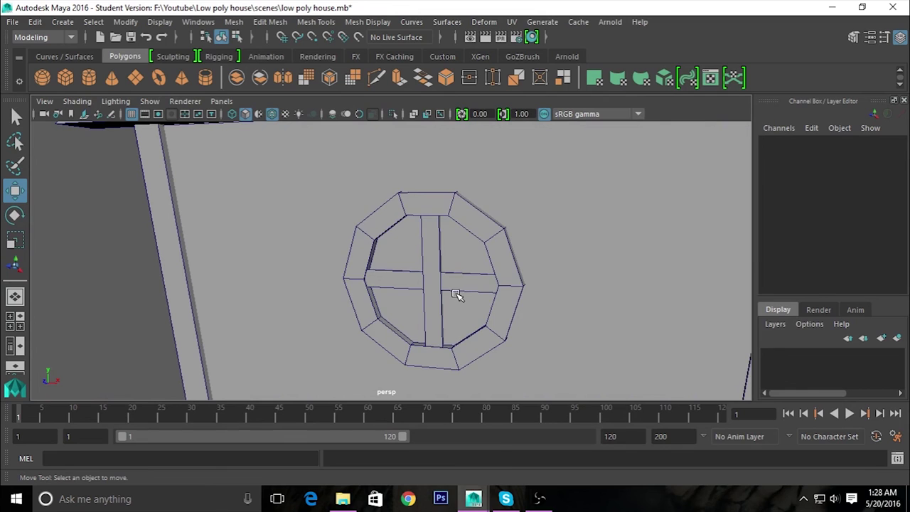
click(456, 289)
click(432, 314)
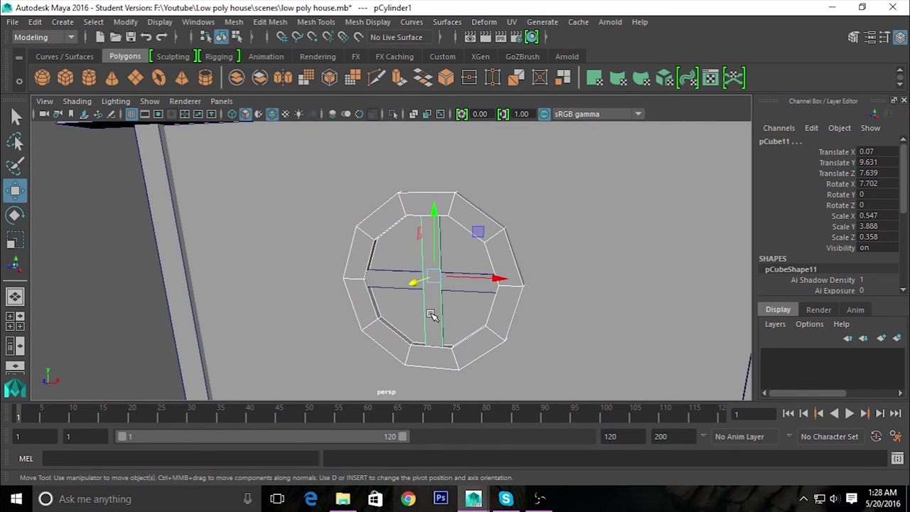
shift+click(380, 281)
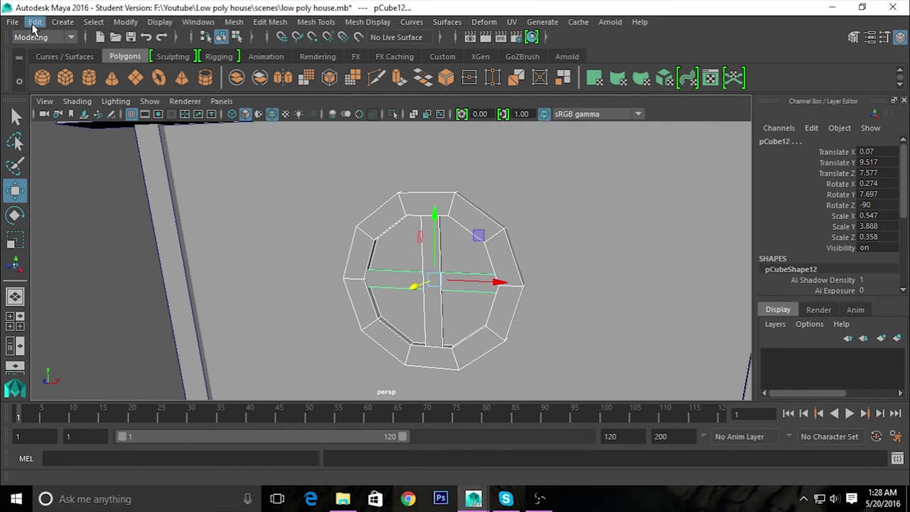
click(63, 21)
mouse_move(94, 22)
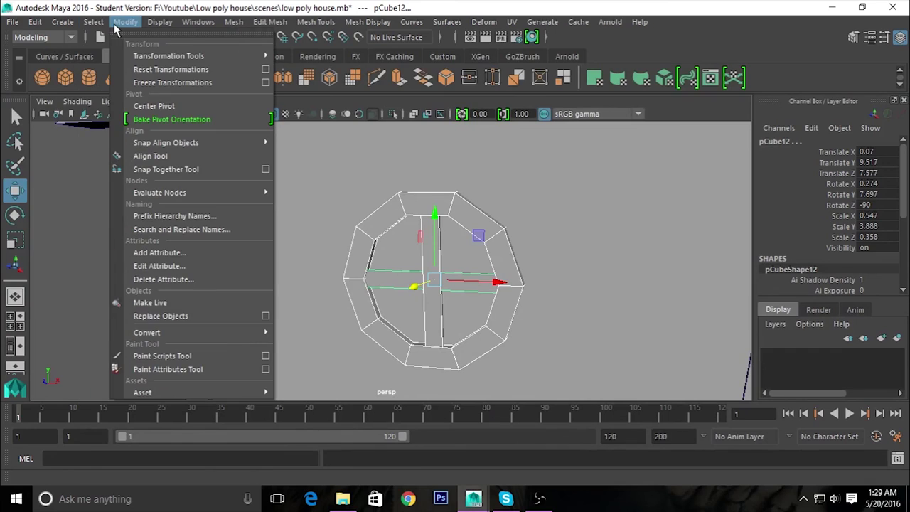
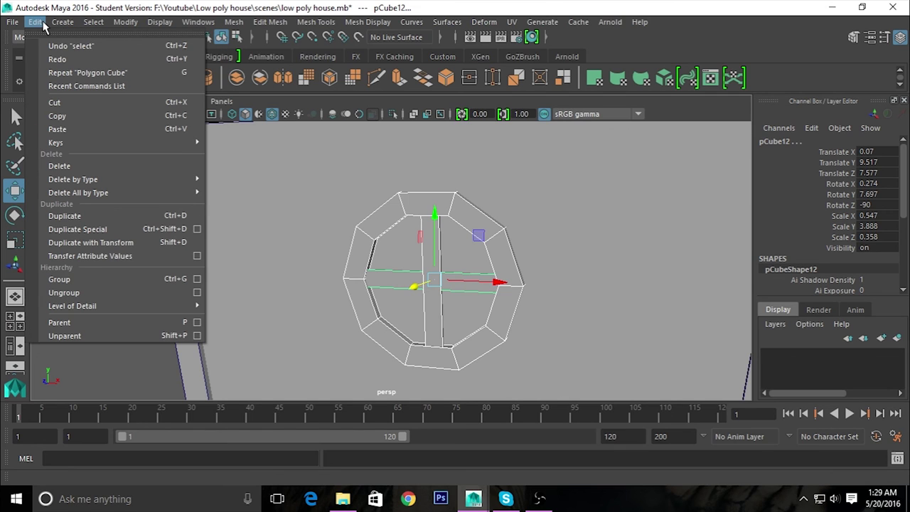
Group the round window's frame and cross bars, and rename group1 to 'window' in the Outliner.
click(155, 278)
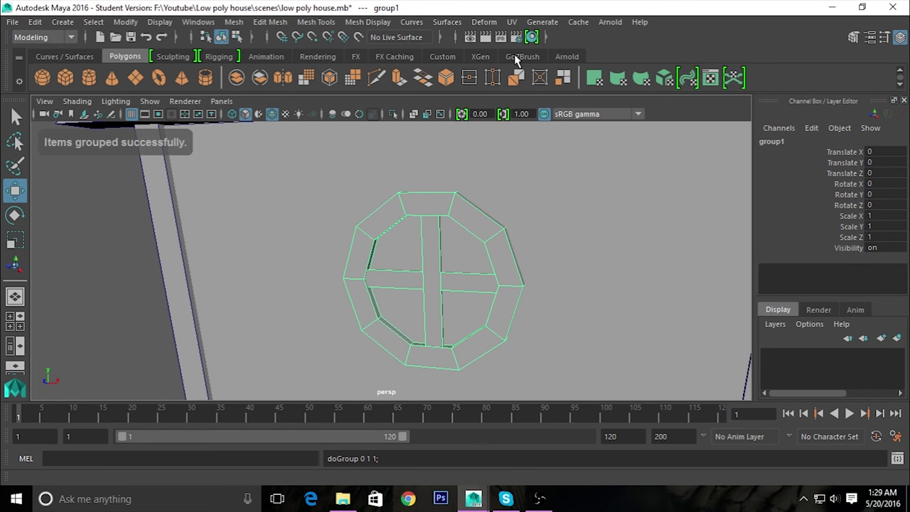
click(438, 57)
click(42, 76)
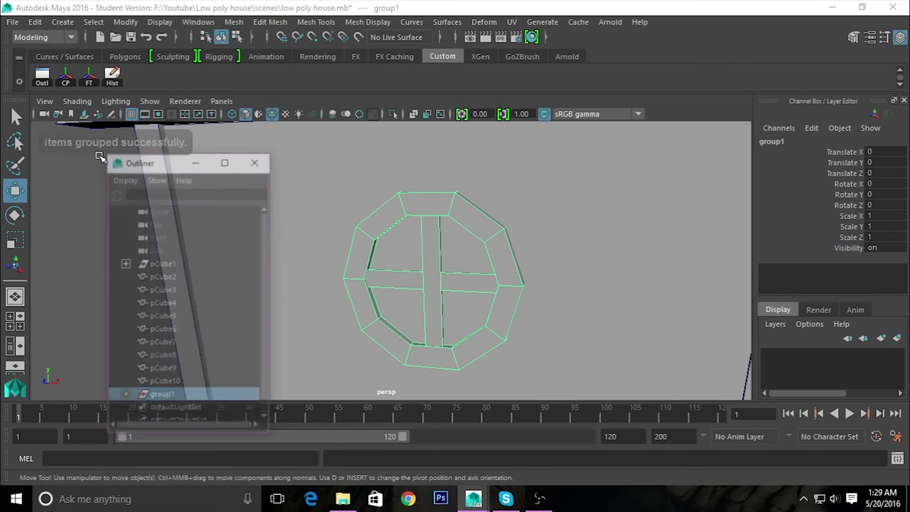
double_click(160, 398)
text(window)
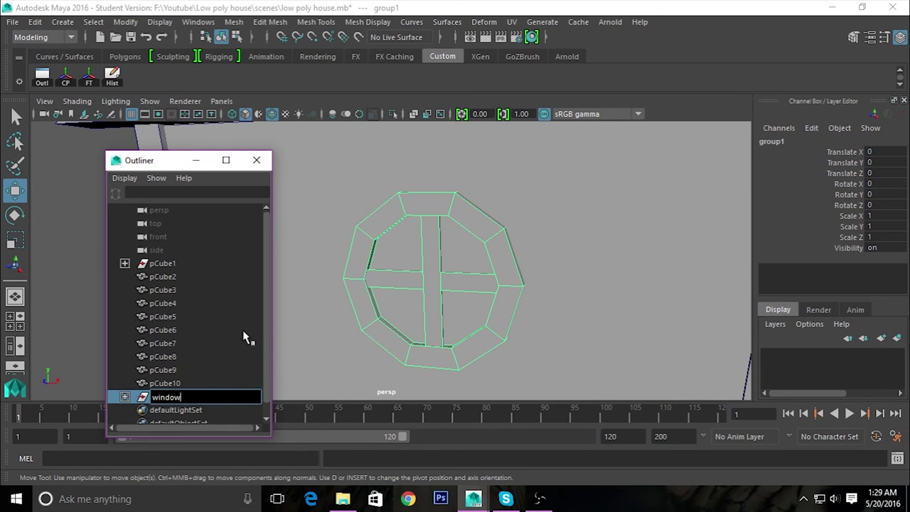
key(Return)
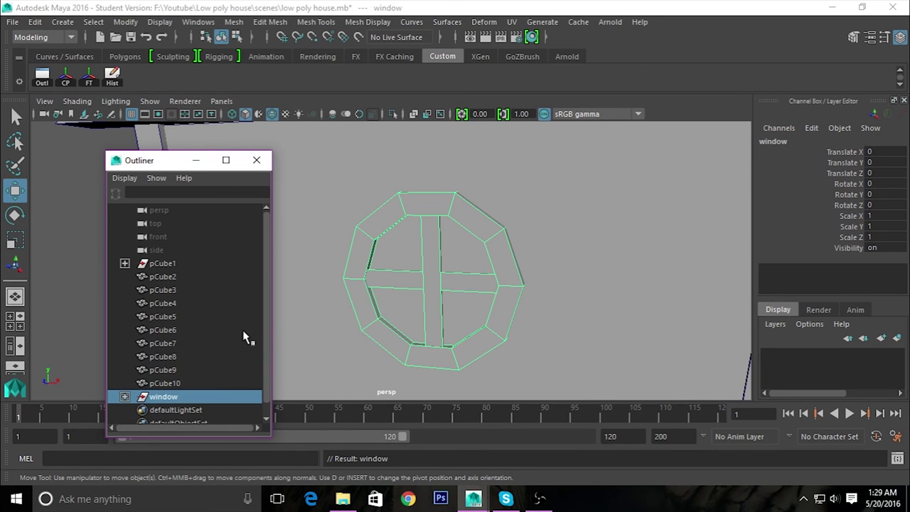
click(196, 160)
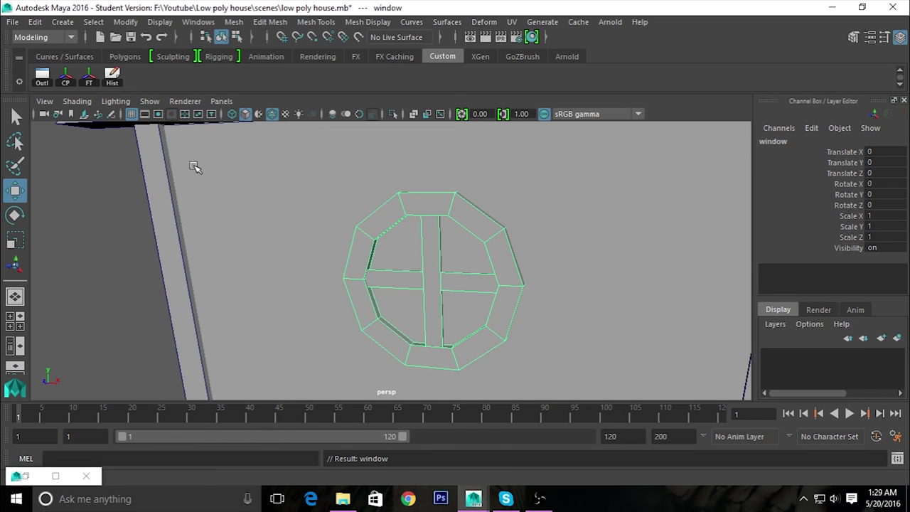
Close the Outliner and pull back to view the side wall with the window.
click(185, 22)
mouse_move(237, 108)
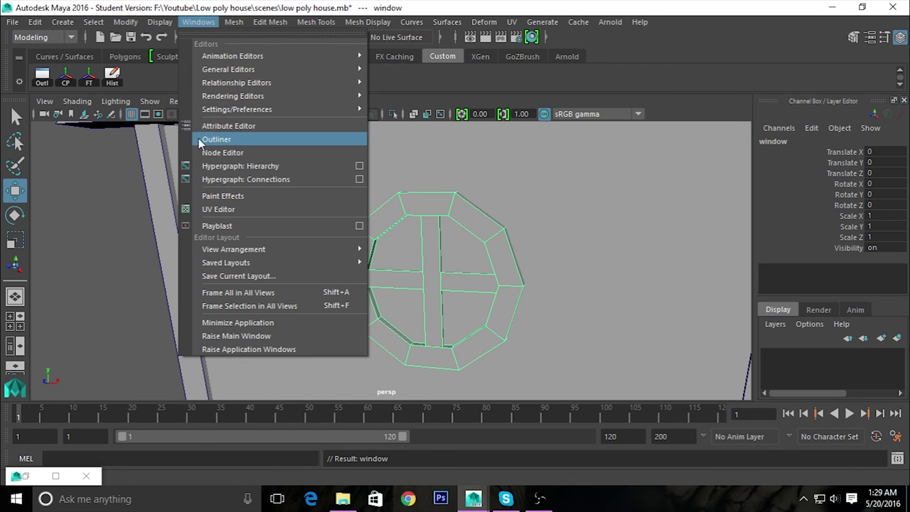
click(246, 142)
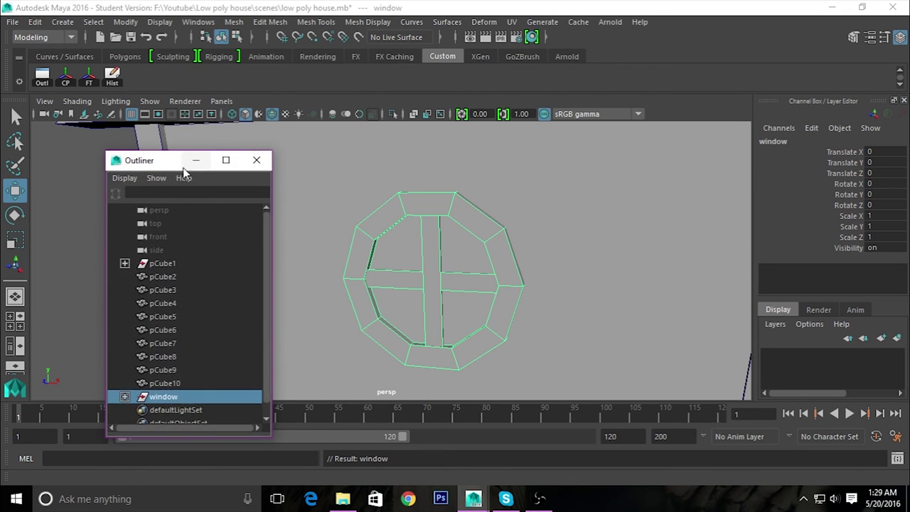
click(256, 160)
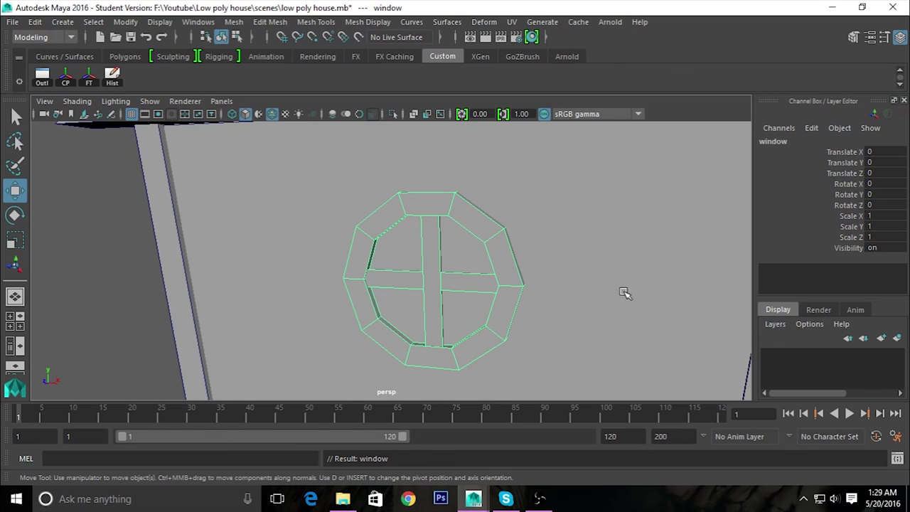
scroll(455, 317, down, 5)
scroll(543, 332, down, 3)
mouse_move(542, 331)
alt+mouse_down()
mouse_move(349, 289)
mouse_move(512, 287)
mouse_move(352, 291)
mouse_move(396, 293)
alt+mouse_up()
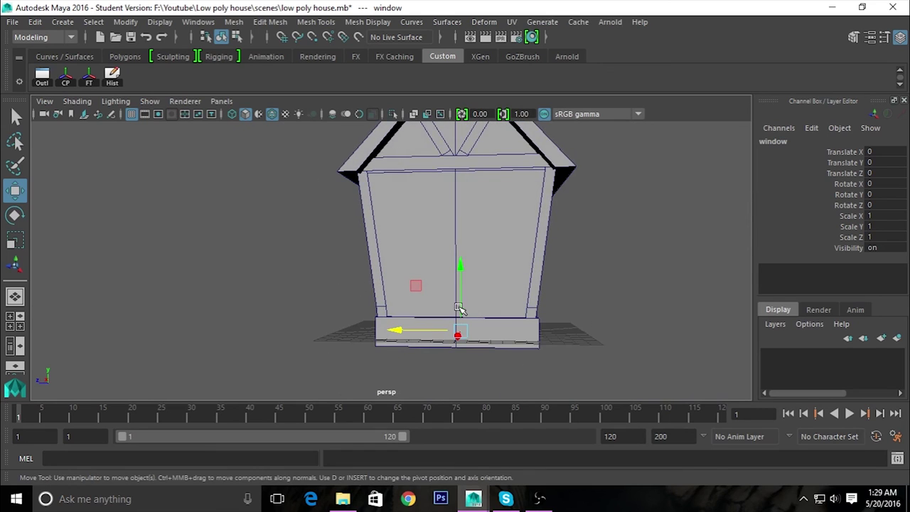
alt+drag(458, 307, 498, 303)
Try a duplicate window flipped with X scale -1 and a Z move, then undo both.
key(ctrl+d)
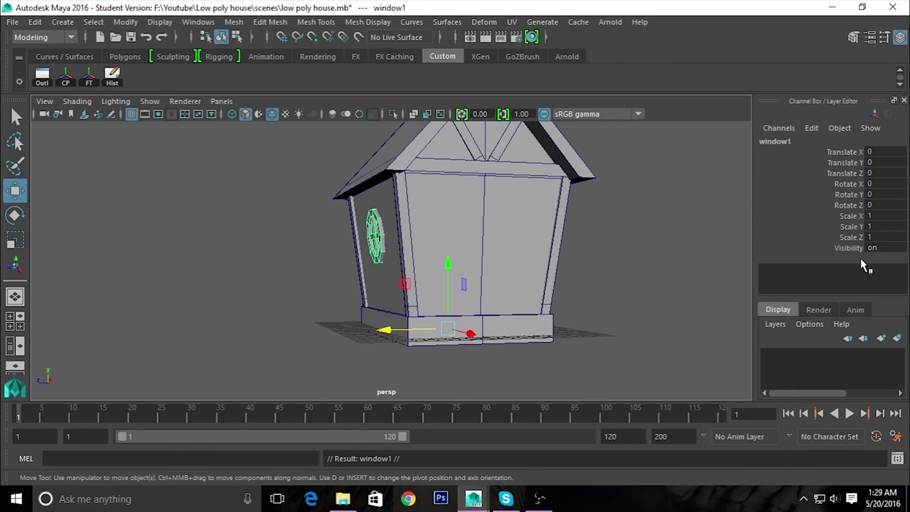
click(873, 215)
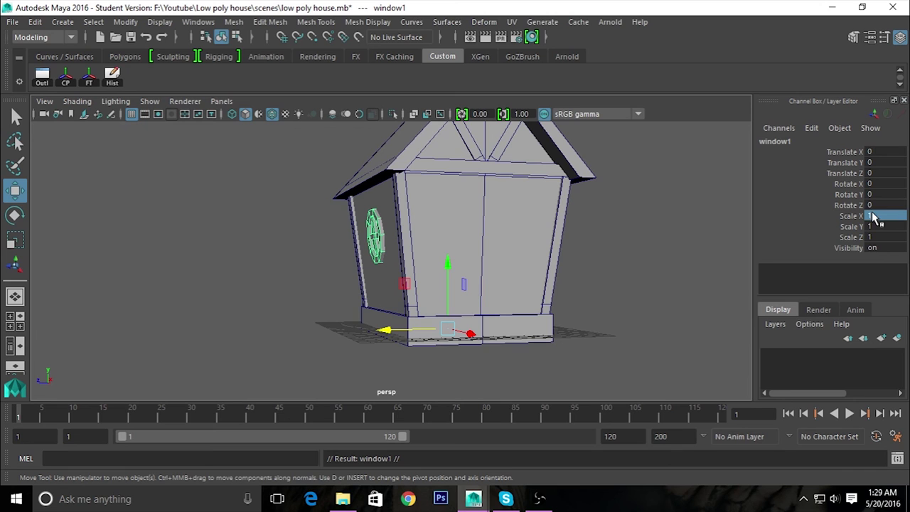
text(1)
key(Return)
mouse_move(723, 345)
alt+mouse_down()
mouse_move(488, 315)
mouse_move(660, 337)
alt+mouse_up()
key(ctrl+z)
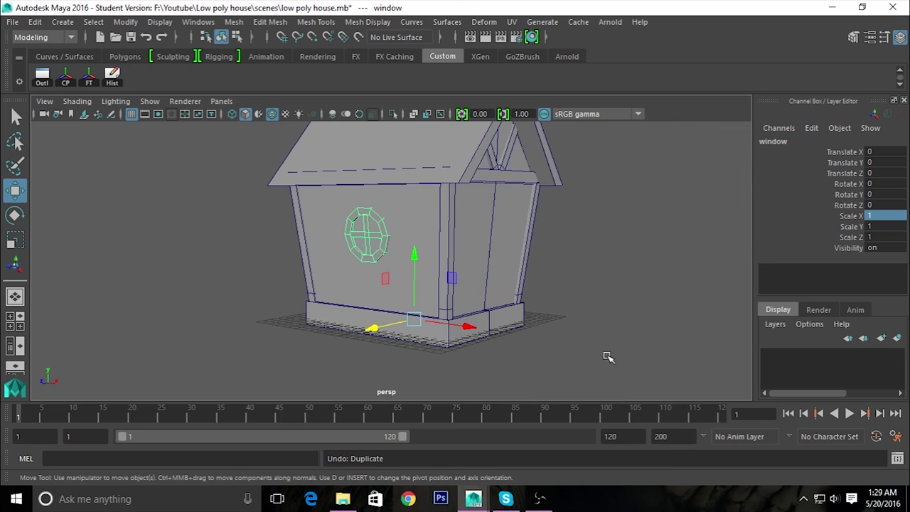
alt+drag(535, 352, 337, 331)
key(ctrl+z)
mouse_move(473, 360)
alt+mouse_down()
mouse_move(427, 357)
mouse_move(450, 370)
alt+mouse_up()
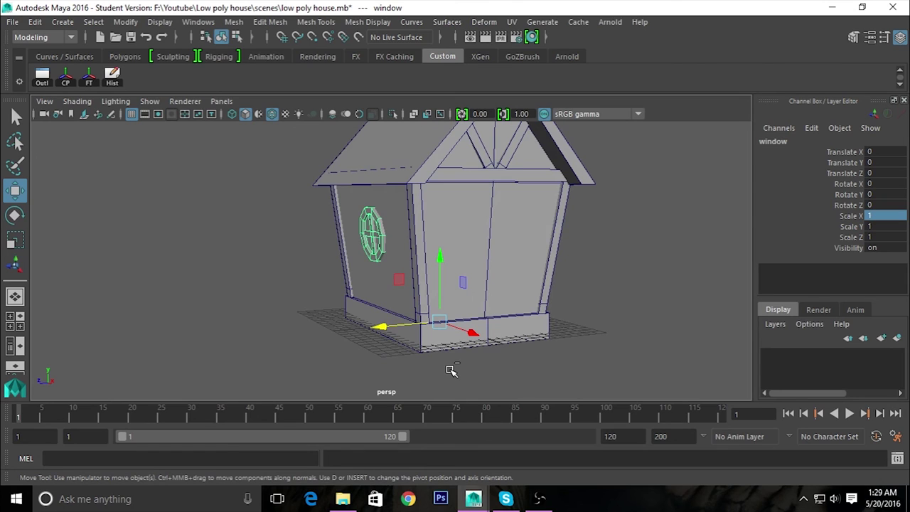
Try grouping the window with an X scale of -1, then undo the mirror and move.
key(ctrl+g)
click(887, 216)
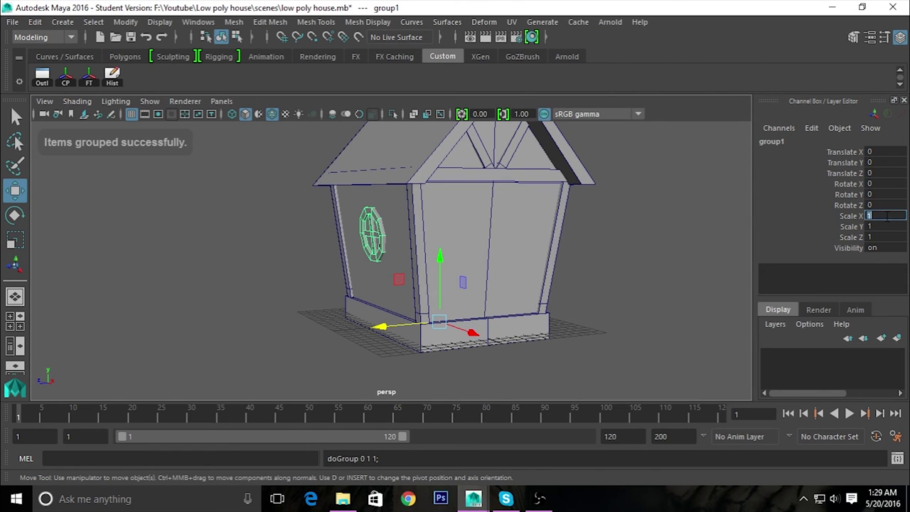
text(-1)
key(Return)
mouse_move(610, 318)
alt+mouse_down()
mouse_move(564, 307)
mouse_move(651, 314)
alt+mouse_up()
key(ctrl+z)
key(ctrl+z)
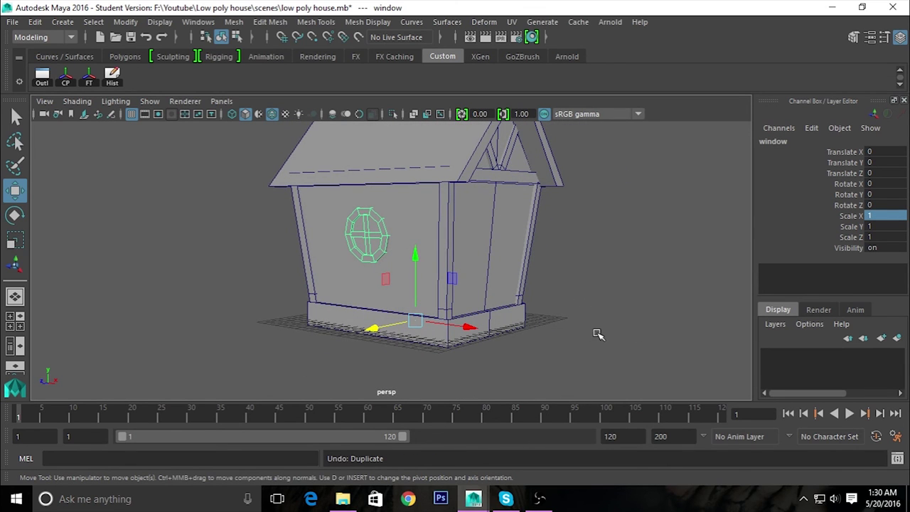
drag(396, 331, 359, 333)
key(ctrl+z)
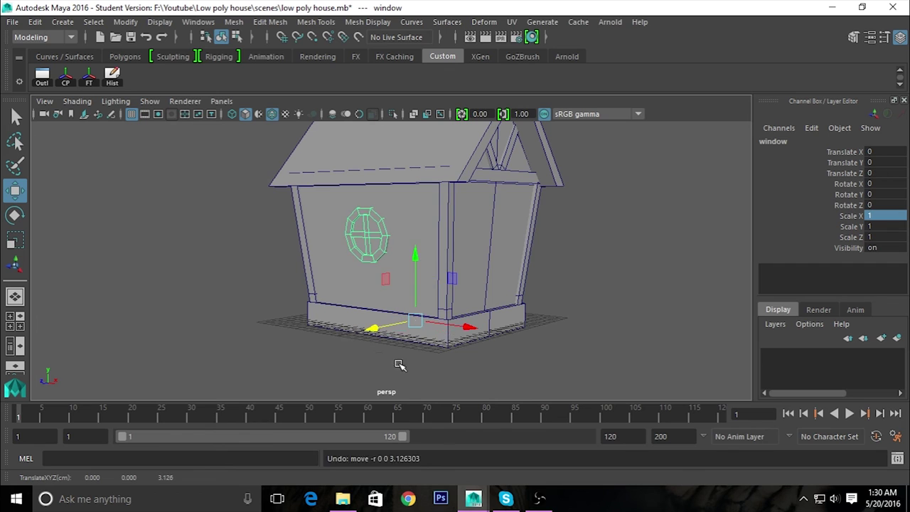
alt+drag(437, 355, 392, 374)
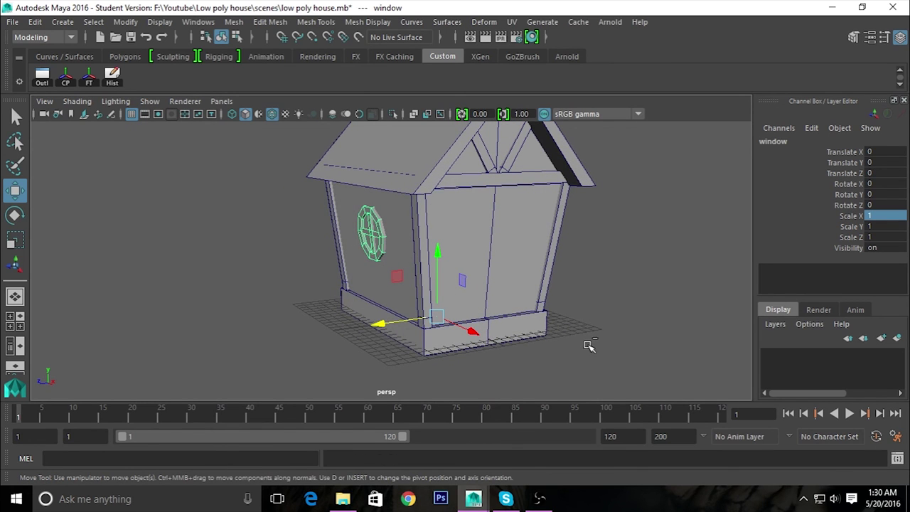
Group the window again and mirror the group with Scale Z set to -1.
key(ctrl+g)
double_click(894, 217)
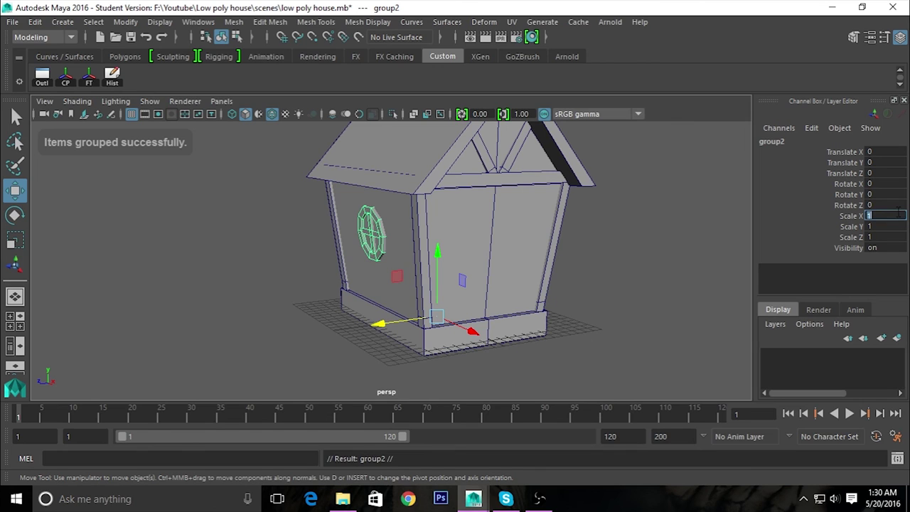
text(-1)
key(Return)
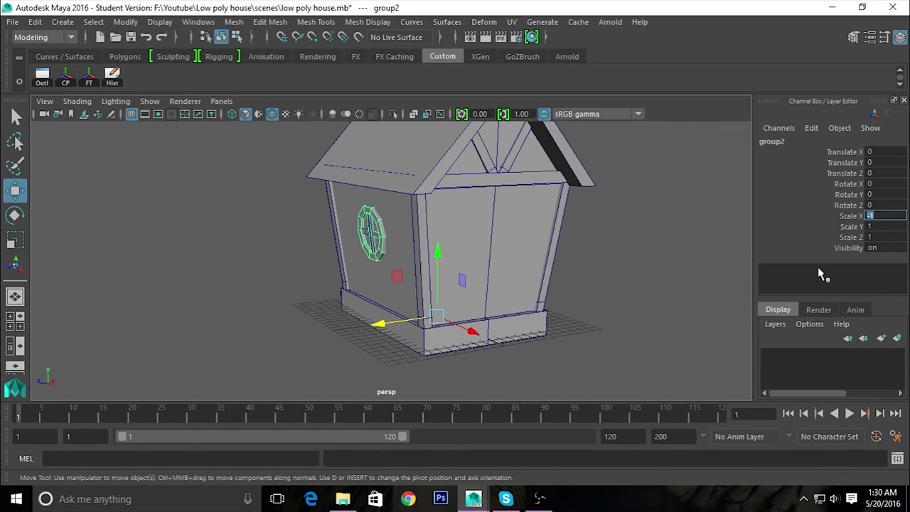
key(ctrl+z)
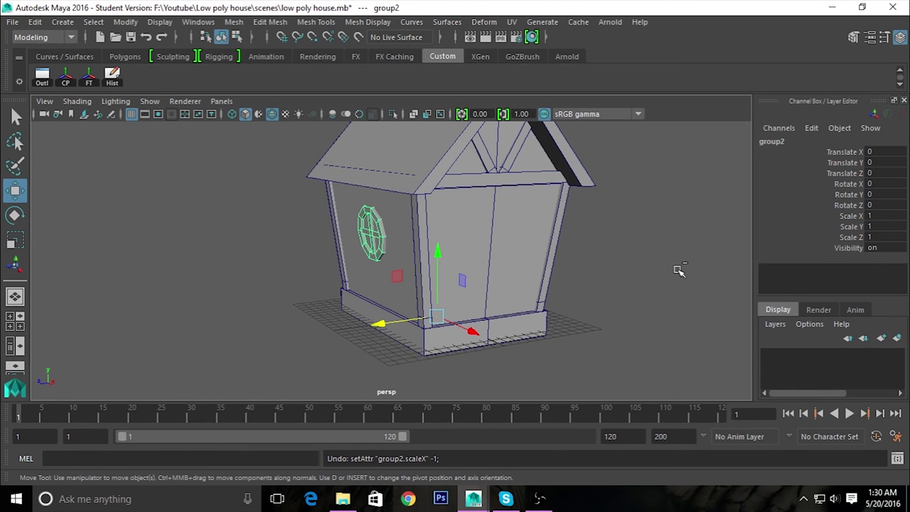
double_click(878, 237)
text(-1)
key(Return)
mouse_move(576, 331)
alt+mouse_down()
mouse_move(481, 321)
mouse_move(371, 329)
mouse_move(642, 327)
mouse_move(391, 343)
alt+mouse_up()
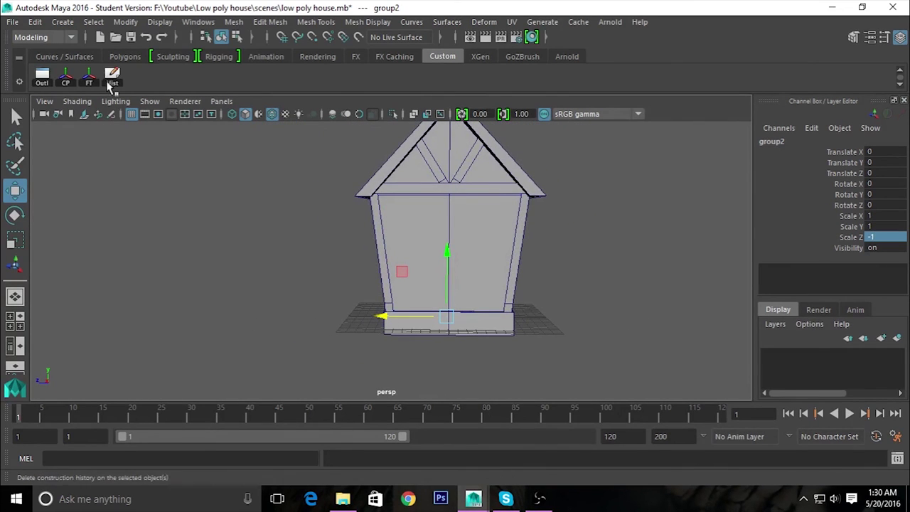
click(128, 23)
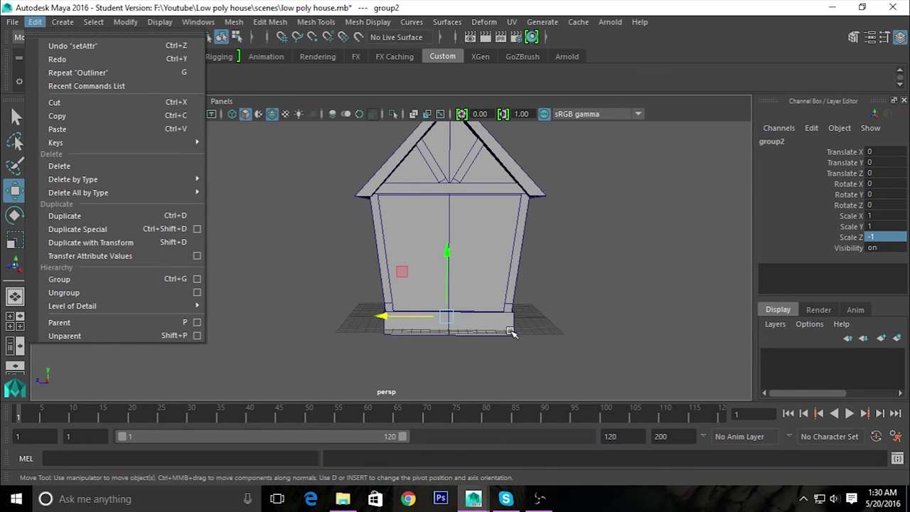
Ungroup the mirrored window group and center the window's pivot.
click(318, 75)
click(135, 82)
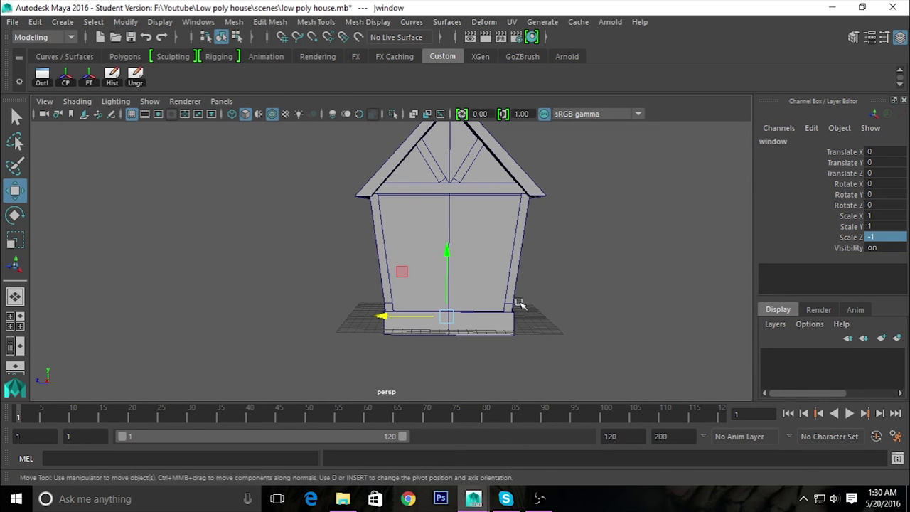
alt+drag(488, 304, 503, 309)
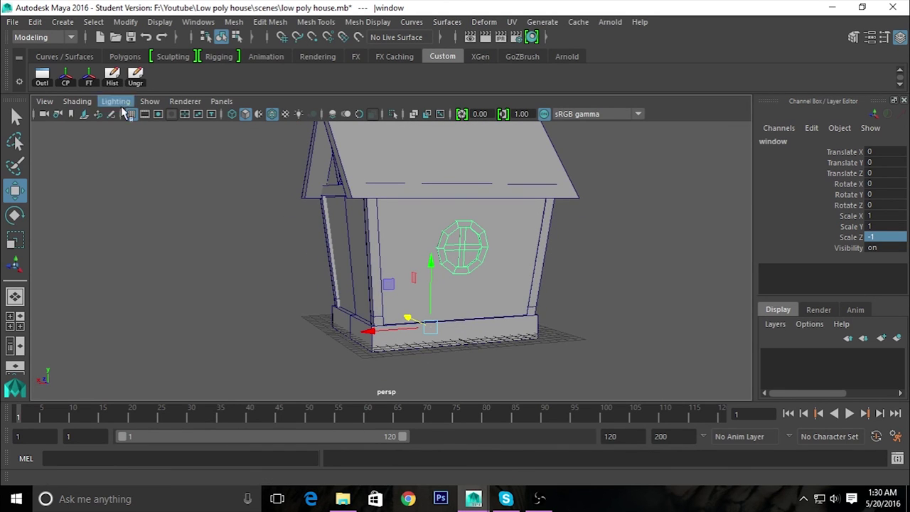
click(65, 76)
mouse_move(239, 293)
alt+mouse_down()
mouse_move(367, 294)
mouse_move(526, 312)
alt+mouse_up()
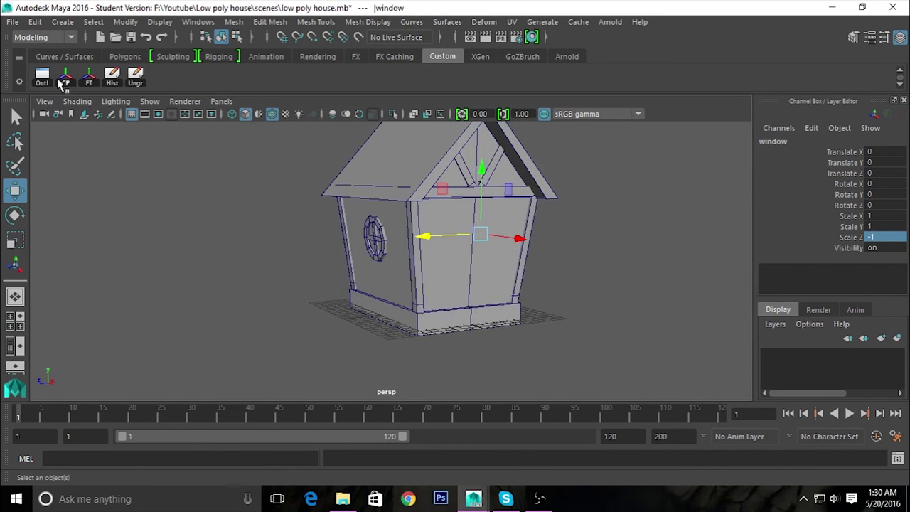
In the Outliner, ungroup group1 and check the original window and window1.
click(42, 76)
scroll(231, 366, down, 2)
middle_drag(172, 383, 172, 372)
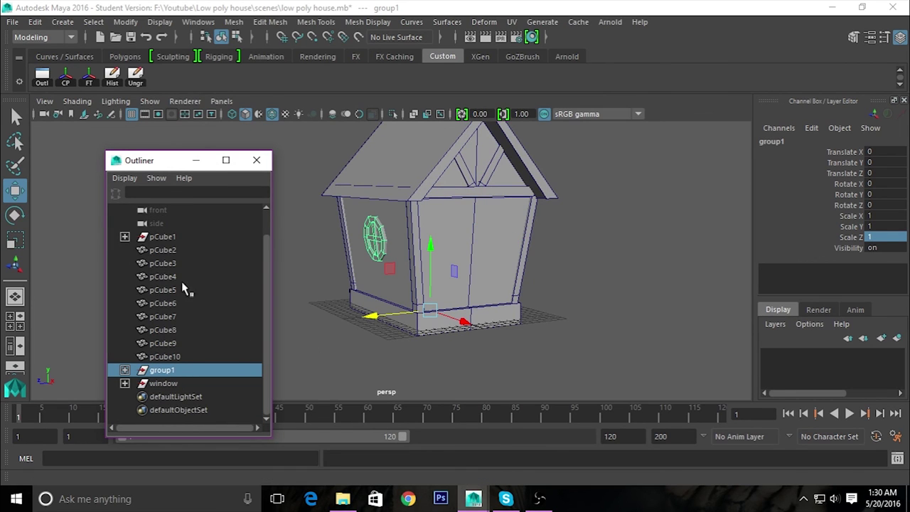
click(124, 371)
click(125, 370)
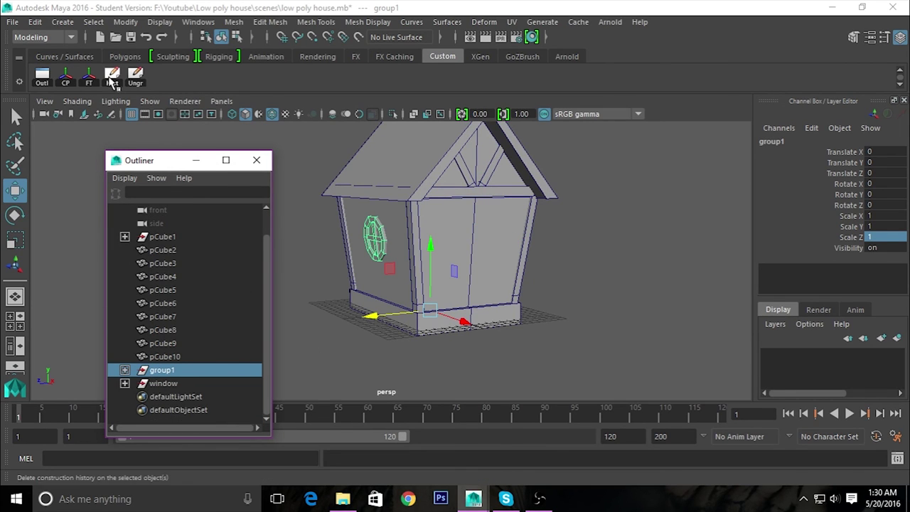
click(132, 75)
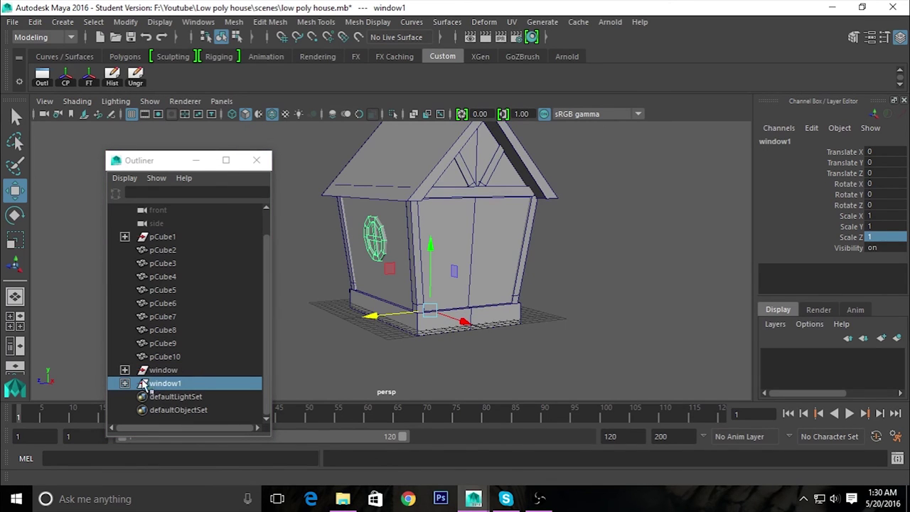
click(169, 370)
click(171, 382)
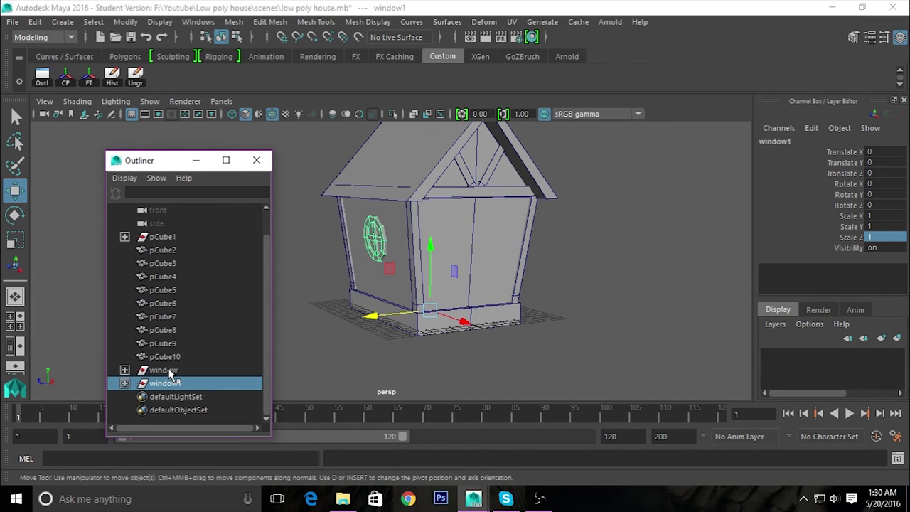
click(170, 371)
Center window1's pivot on the window, frame it, then close the Outliner.
mouse_move(433, 349)
alt+mouse_down()
mouse_move(391, 349)
mouse_move(496, 355)
alt+mouse_up()
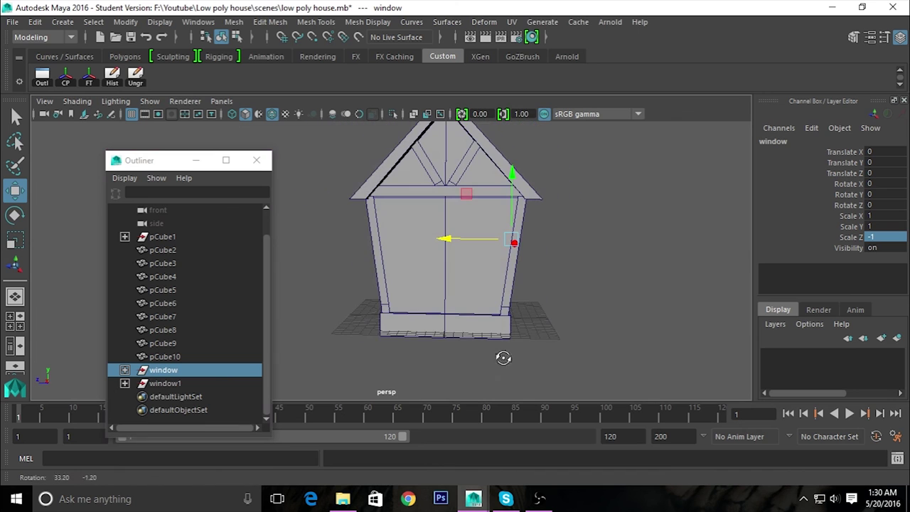
click(187, 384)
mouse_move(441, 364)
alt+mouse_down()
mouse_move(391, 364)
mouse_move(398, 355)
alt+mouse_up()
click(66, 75)
key(f)
click(422, 350)
mouse_move(438, 359)
alt+mouse_down()
mouse_move(213, 355)
mouse_move(402, 356)
alt+mouse_up()
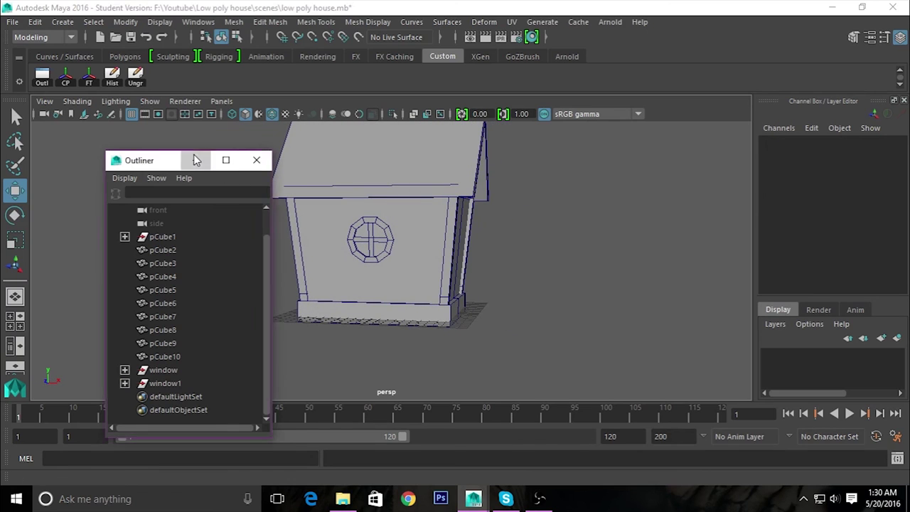
click(195, 160)
Save the scene, accepting the Student Version file warning, and orbit to inspect the house.
key(q)
key(ctrl+s)
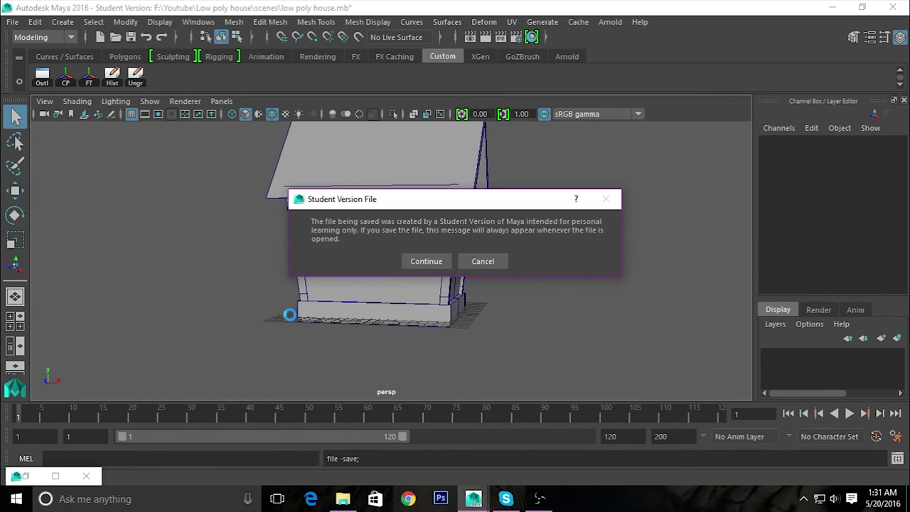
click(423, 262)
key(w)
mouse_move(422, 264)
alt+mouse_down()
mouse_move(428, 346)
mouse_move(597, 339)
mouse_move(496, 322)
mouse_move(325, 335)
mouse_move(211, 308)
mouse_move(469, 325)
mouse_move(415, 327)
mouse_move(440, 309)
mouse_move(481, 365)
mouse_move(493, 347)
mouse_move(469, 334)
alt+mouse_up()
Create a polygon cube and move it up beside the house's side wall.
click(125, 60)
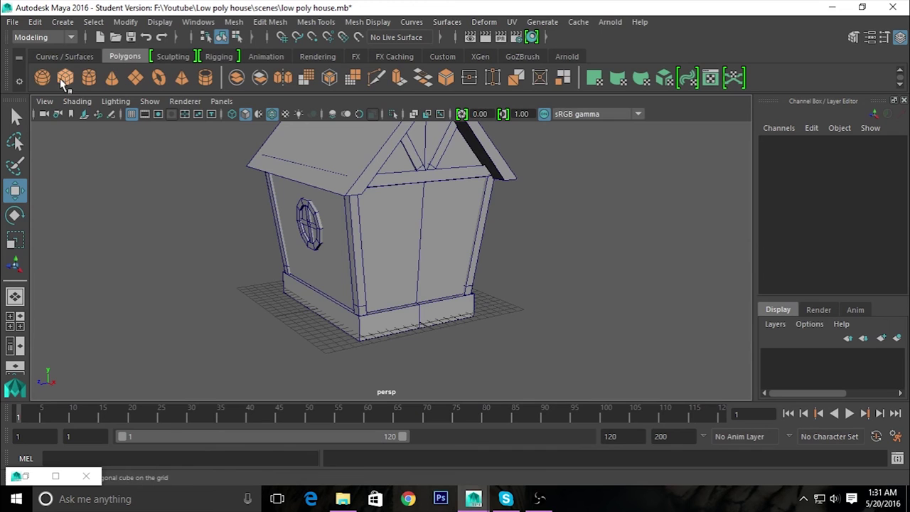
alt+drag(565, 320, 542, 319)
drag(346, 315, 426, 301)
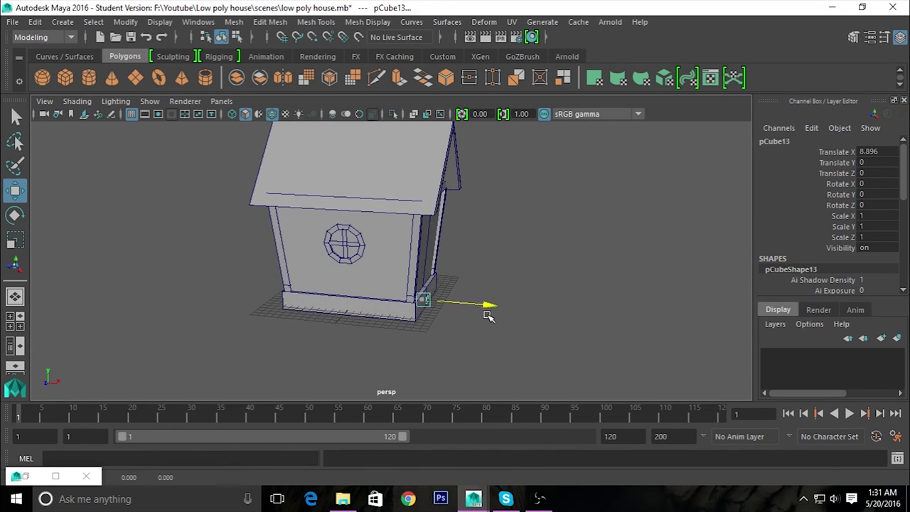
mouse_move(433, 268)
mouse_down()
mouse_move(430, 227)
mouse_move(399, 365)
mouse_up()
alt+right_drag(399, 365, 457, 372)
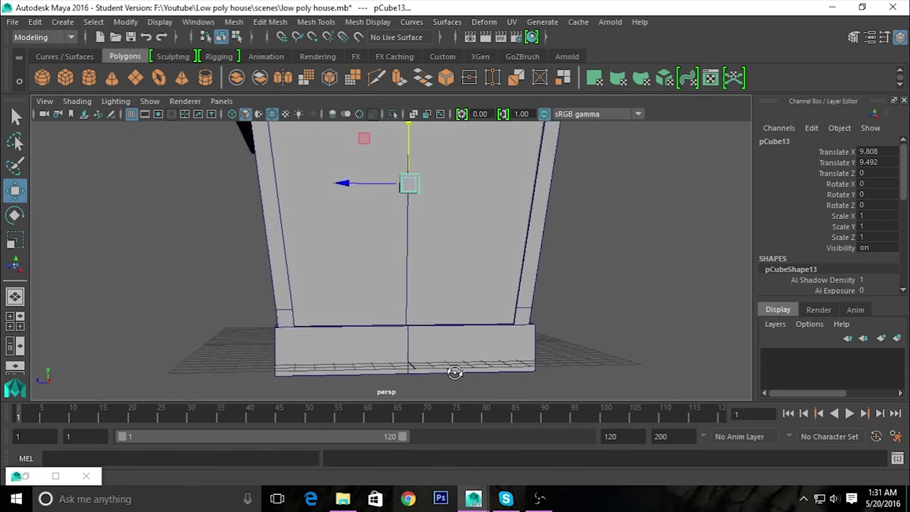
alt+drag(457, 371, 552, 378)
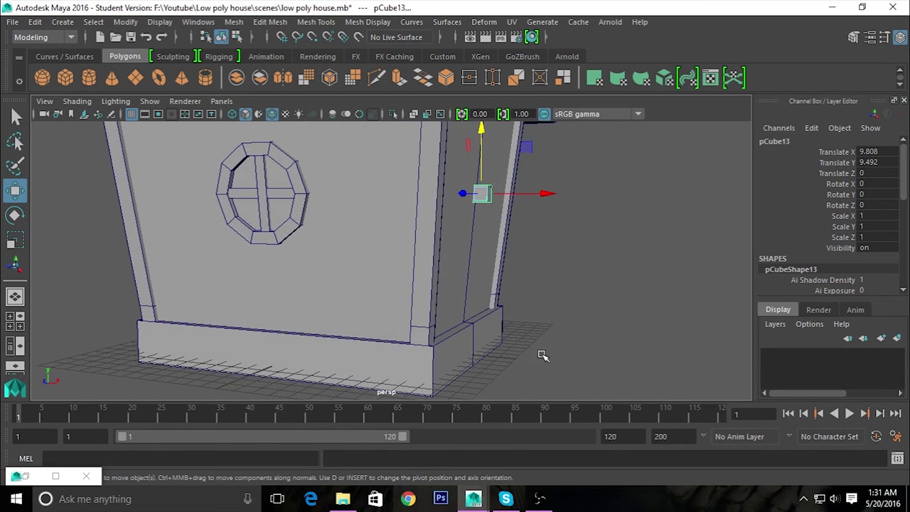
mouse_move(542, 196)
mouse_down()
mouse_move(618, 209)
mouse_move(605, 195)
mouse_up()
Scale the cube into a tall, thin slab.
key(r)
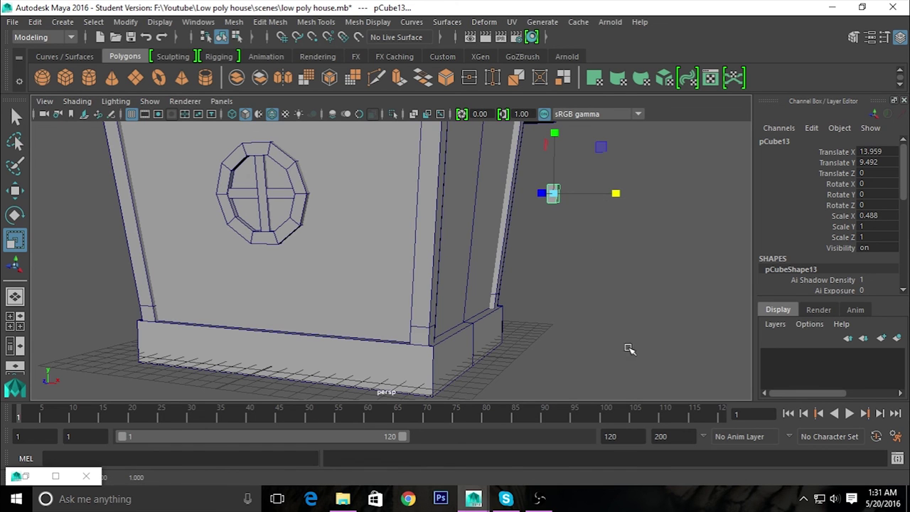
alt+drag(629, 348, 504, 335)
alt+right_drag(504, 334, 406, 335)
alt+drag(406, 335, 414, 348)
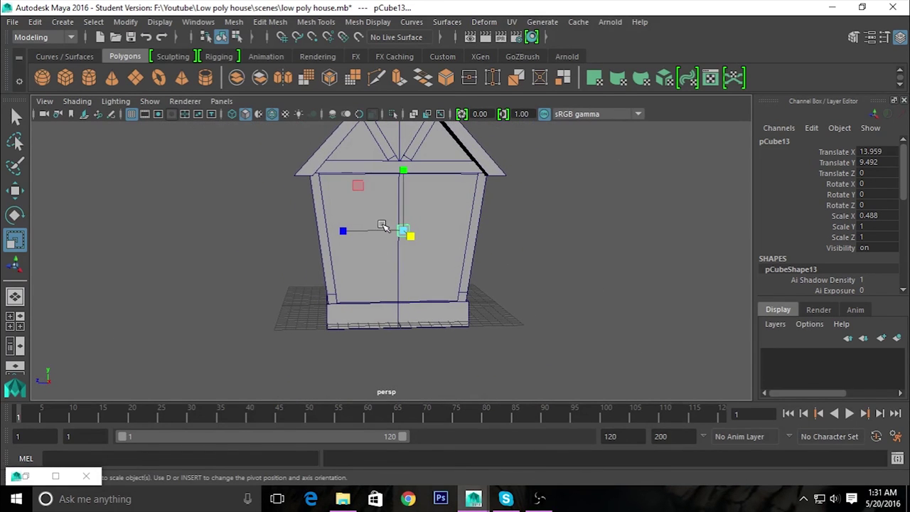
mouse_move(401, 231)
mouse_down()
mouse_move(423, 308)
mouse_move(507, 297)
mouse_up()
mouse_move(533, 233)
mouse_down()
mouse_move(511, 232)
mouse_move(396, 276)
mouse_up()
Tilt the slab about -5 degrees on Z to match the sloping wall and slide it flush against it.
key(w)
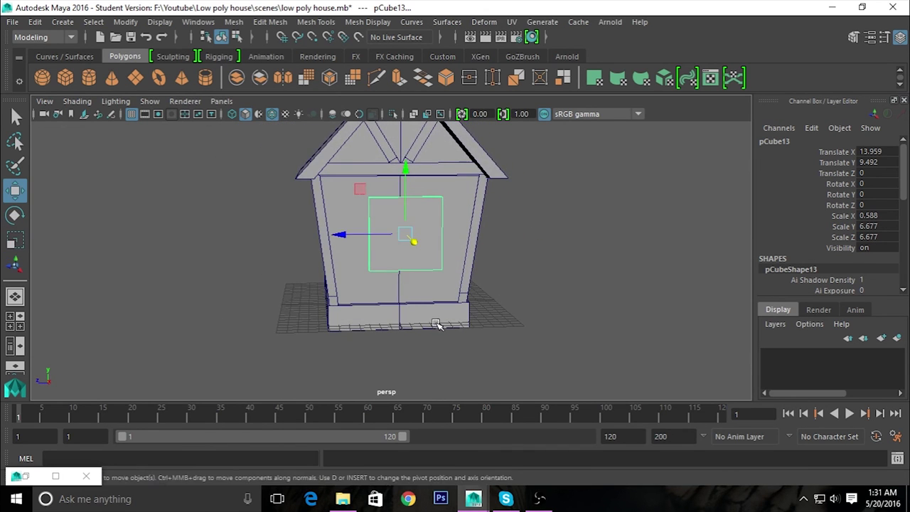
alt+drag(436, 320, 531, 263)
mouse_move(542, 229)
mouse_down()
mouse_move(495, 231)
mouse_move(506, 228)
mouse_move(548, 262)
mouse_up()
scroll(545, 284, up, 5)
alt+drag(489, 334, 426, 356)
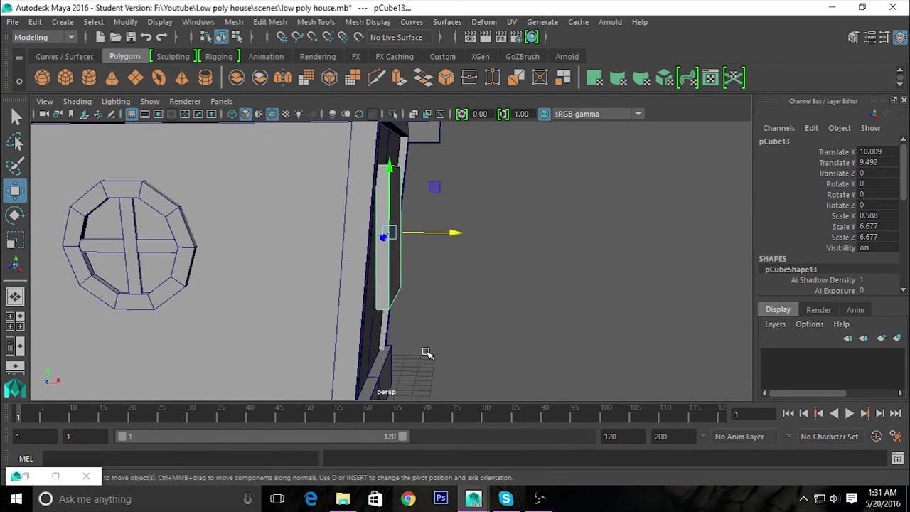
key(e)
drag(433, 193, 439, 209)
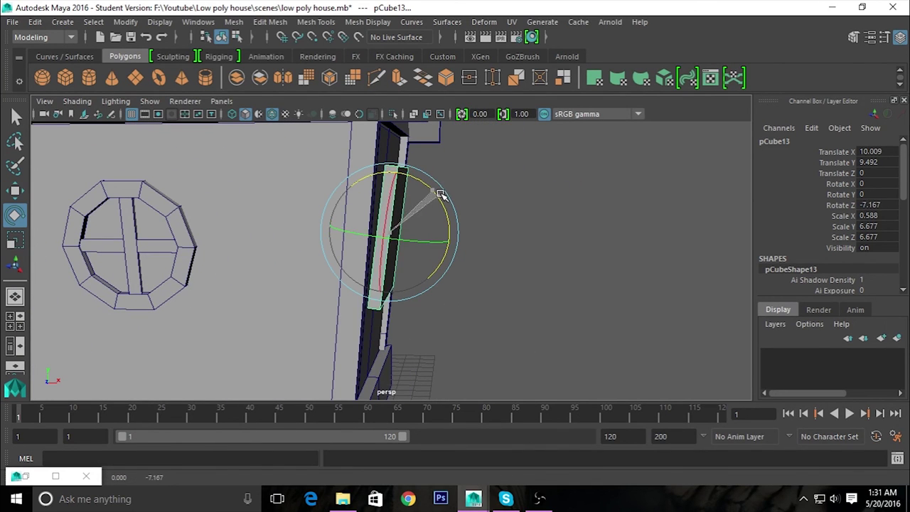
key(w)
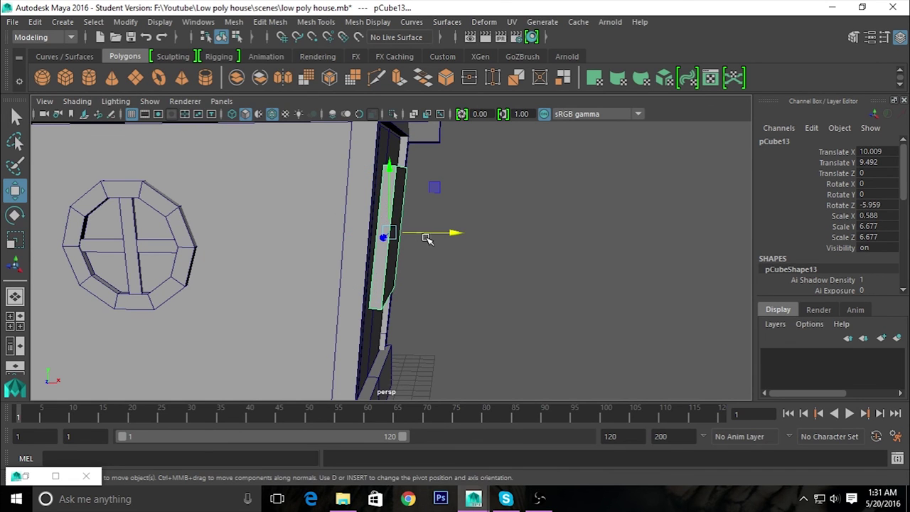
mouse_move(436, 234)
mouse_down()
mouse_move(421, 235)
mouse_move(417, 270)
mouse_up()
drag(420, 235, 426, 233)
Narrow the slab's width and select its bottom vertices in vertex mode.
key(e)
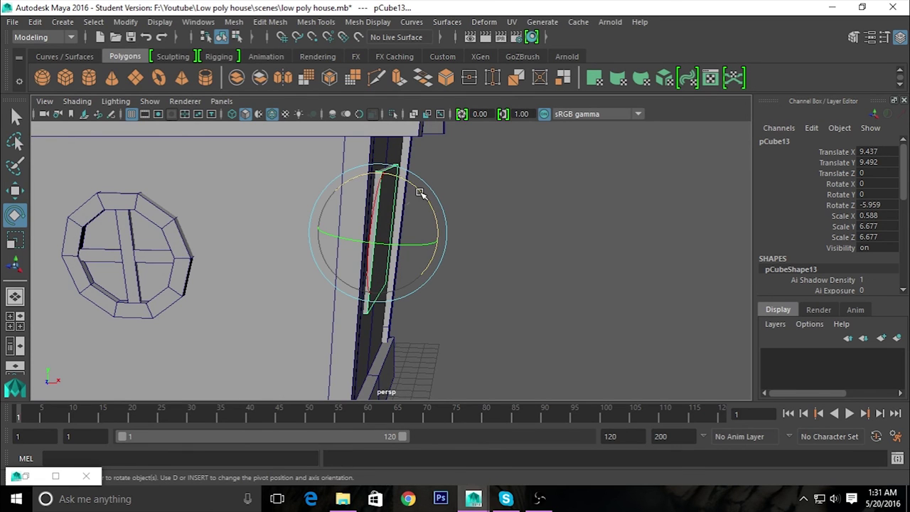
mouse_move(421, 194)
alt+mouse_down()
mouse_move(341, 266)
mouse_move(319, 258)
mouse_move(365, 282)
mouse_move(364, 294)
alt+mouse_up()
key(r)
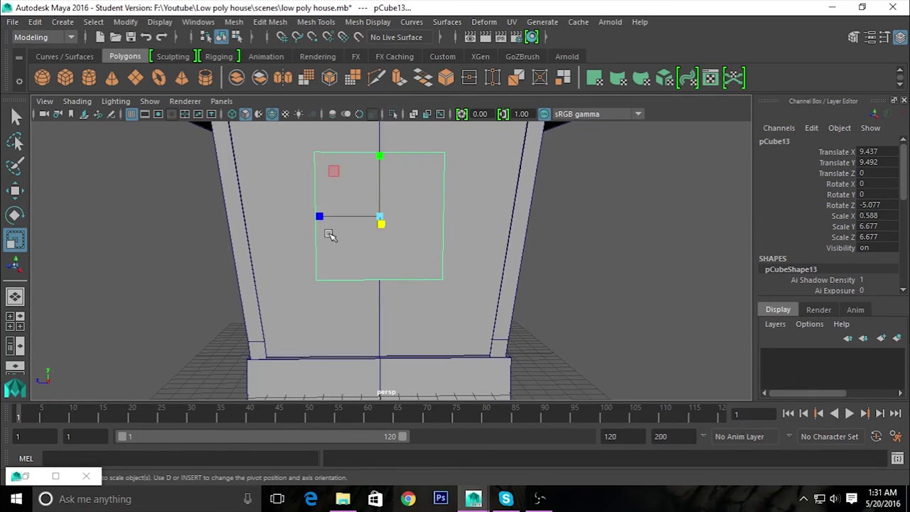
drag(320, 219, 333, 220)
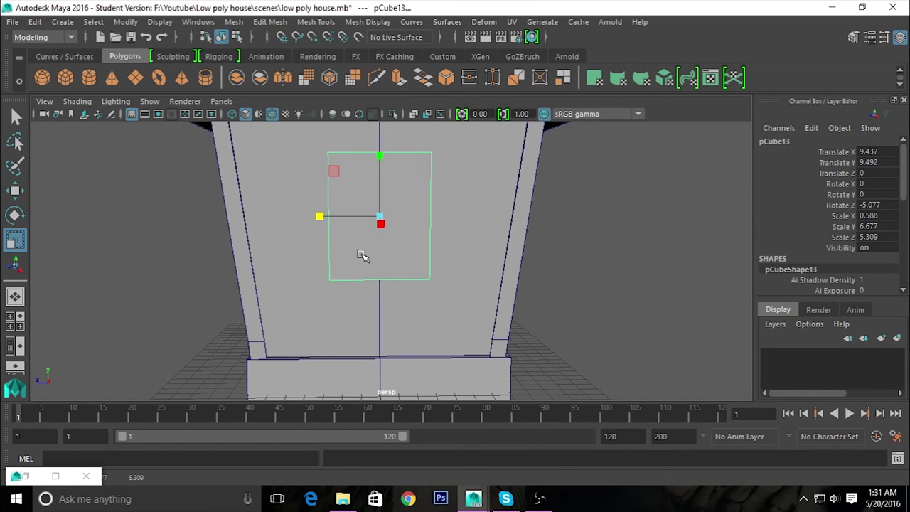
key(w)
scroll(418, 280, down, 2)
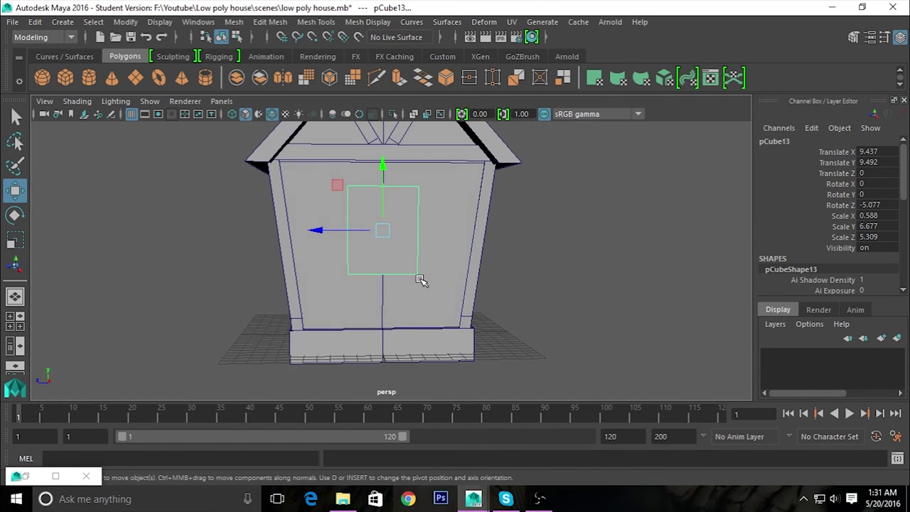
right_drag(419, 282, 362, 304)
drag(507, 337, 507, 338)
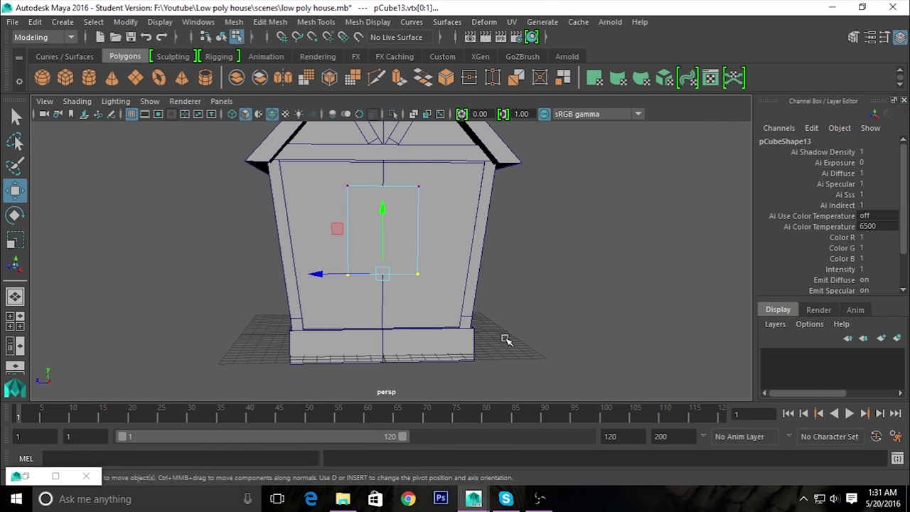
In the enlarged front view, pull the door panel's bottom vertices down.
key(space)
key(space)
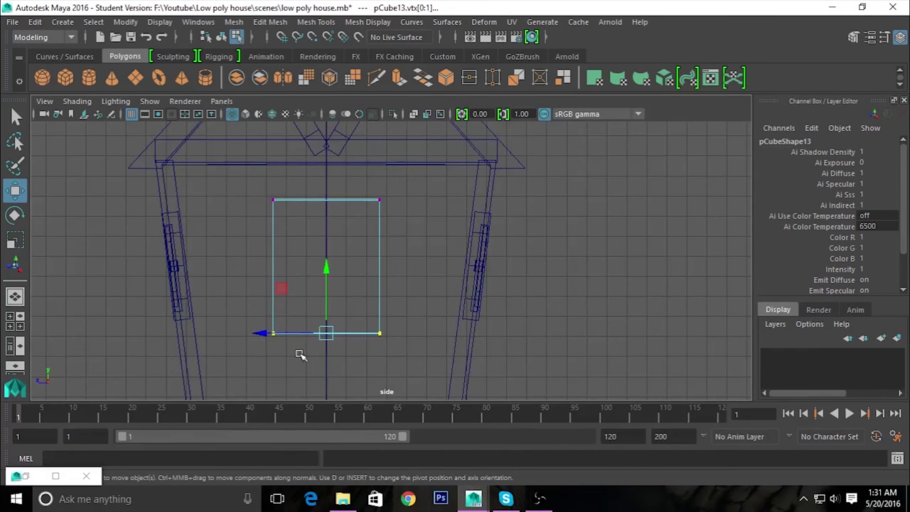
key(space)
key(space)
scroll(577, 285, down, 2)
alt+middle_drag(577, 285, 448, 290)
alt+right_drag(447, 291, 604, 325)
alt+middle_drag(603, 325, 548, 213)
drag(554, 207, 539, 348)
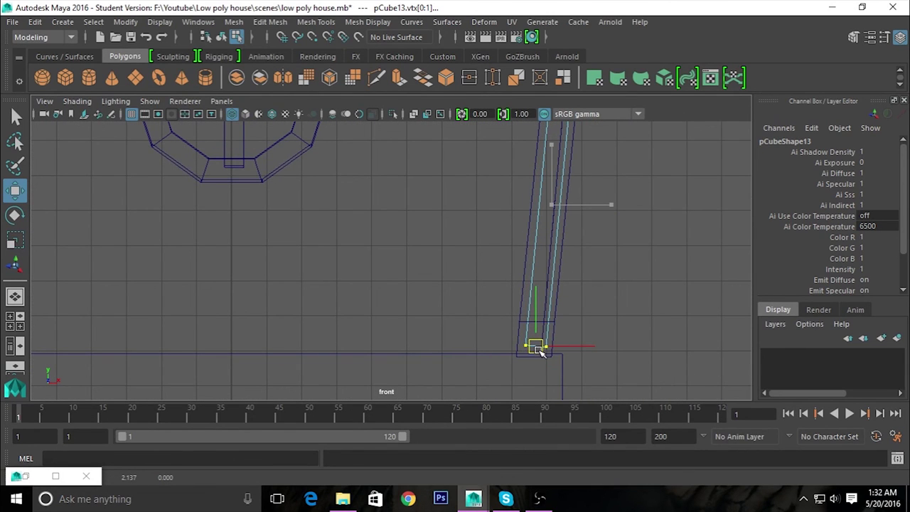
drag(538, 357, 539, 364)
Reposition the door's top vertices, check in perspective, and raise the bottom vertices slightly.
mouse_move(630, 294)
alt+middle_down()
mouse_move(578, 398)
mouse_move(616, 348)
mouse_move(490, 230)
alt+middle_up()
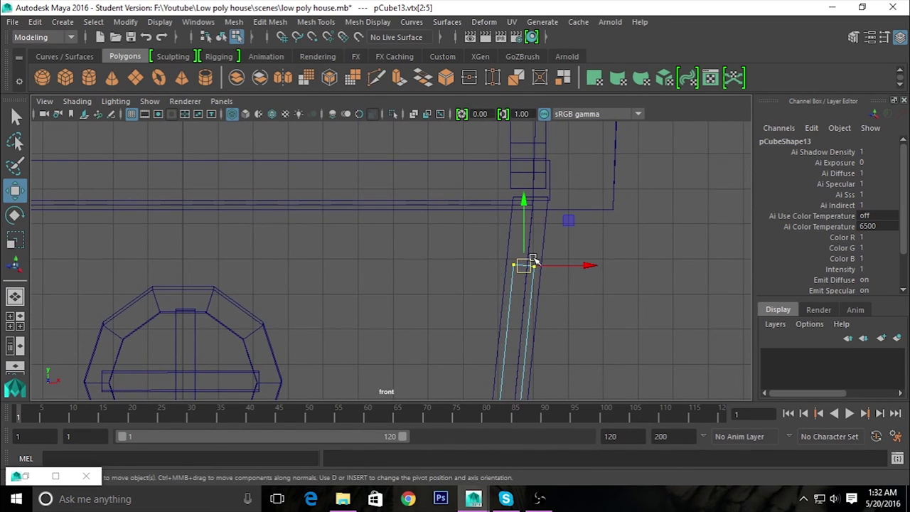
mouse_move(533, 260)
mouse_down()
mouse_move(532, 208)
mouse_move(516, 277)
mouse_up()
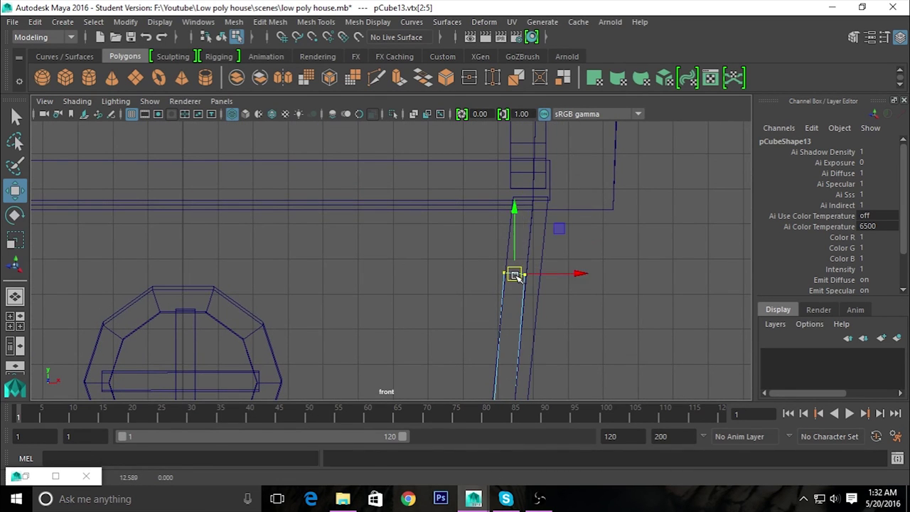
key(space)
key(space)
mouse_move(615, 235)
alt+mouse_down()
mouse_move(587, 240)
mouse_move(658, 252)
mouse_move(595, 254)
mouse_move(565, 294)
mouse_move(570, 285)
alt+mouse_up()
key(space)
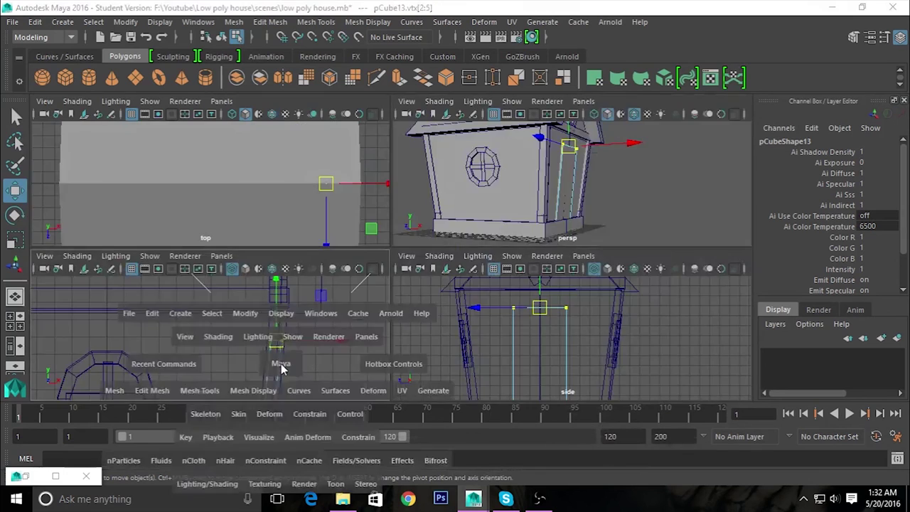
key(space)
scroll(518, 197, down, 2)
scroll(559, 223, down, 1)
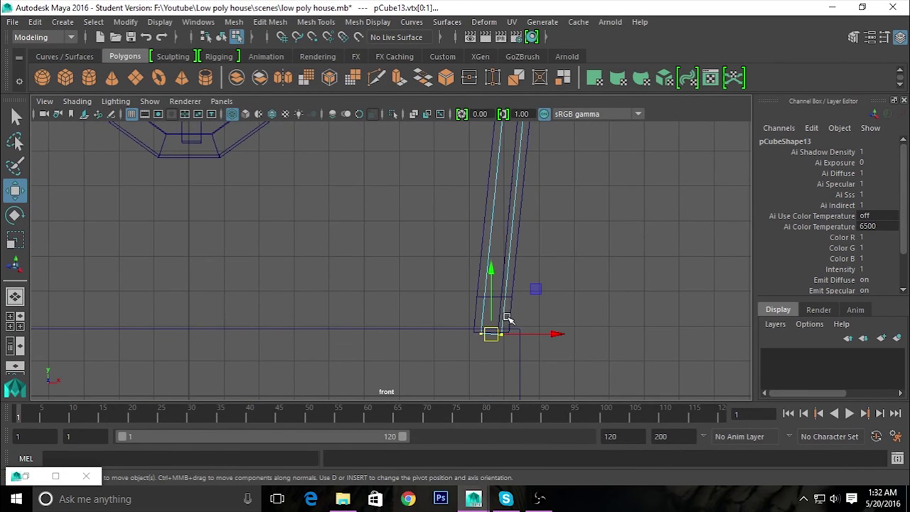
drag(494, 338, 499, 293)
View the panel head-on in perspective, then lower its bottom vertices toward the base.
key(space)
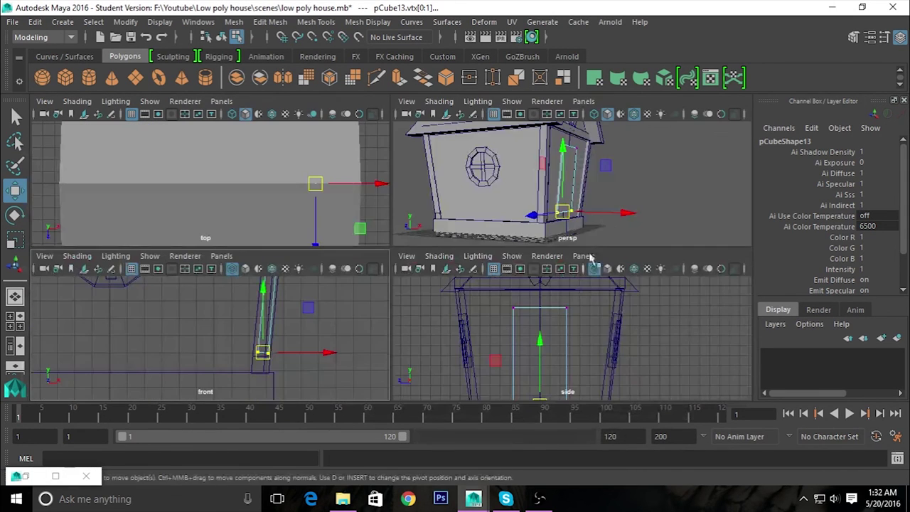
click(583, 256)
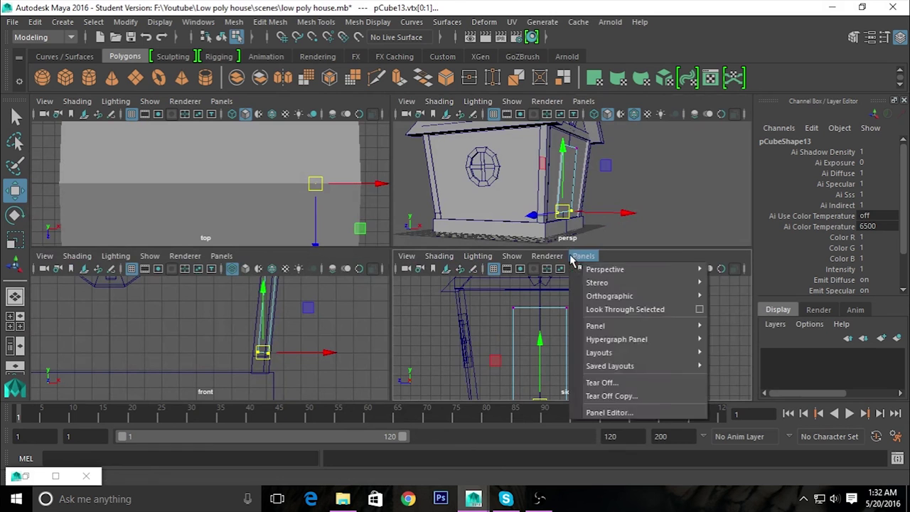
click(618, 206)
key(space)
mouse_move(569, 294)
alt+mouse_down()
mouse_move(416, 319)
mouse_move(544, 332)
mouse_move(579, 270)
alt+mouse_up()
scroll(441, 355, up, 2)
key(space)
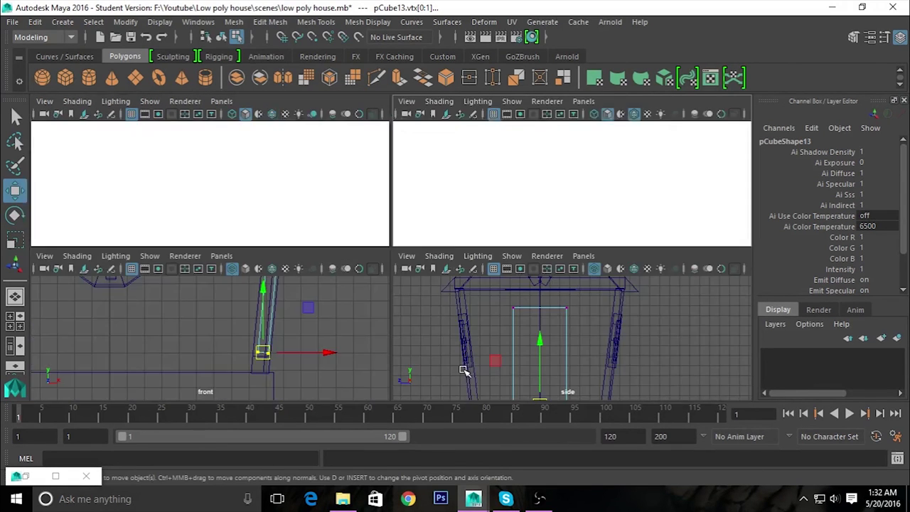
key(space)
drag(496, 299, 498, 321)
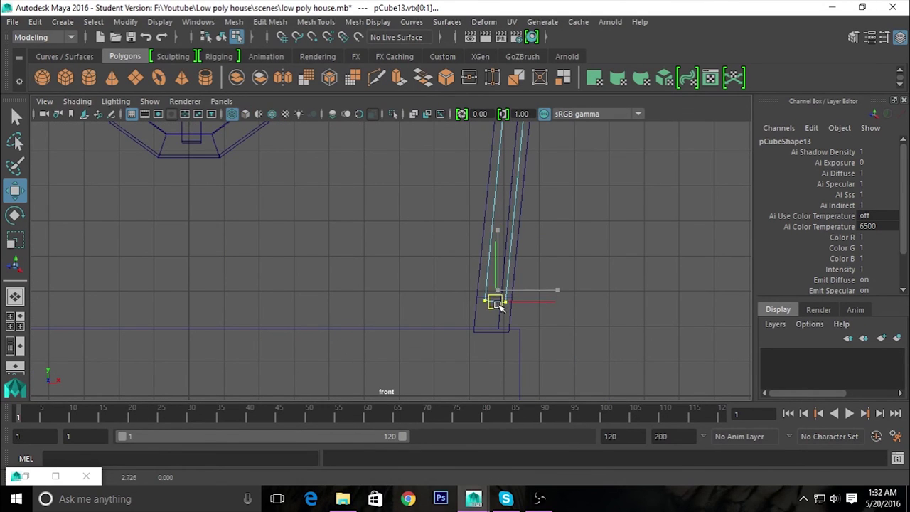
Reframe the front view and nudge the door's bottom vertices down a little more.
key(space)
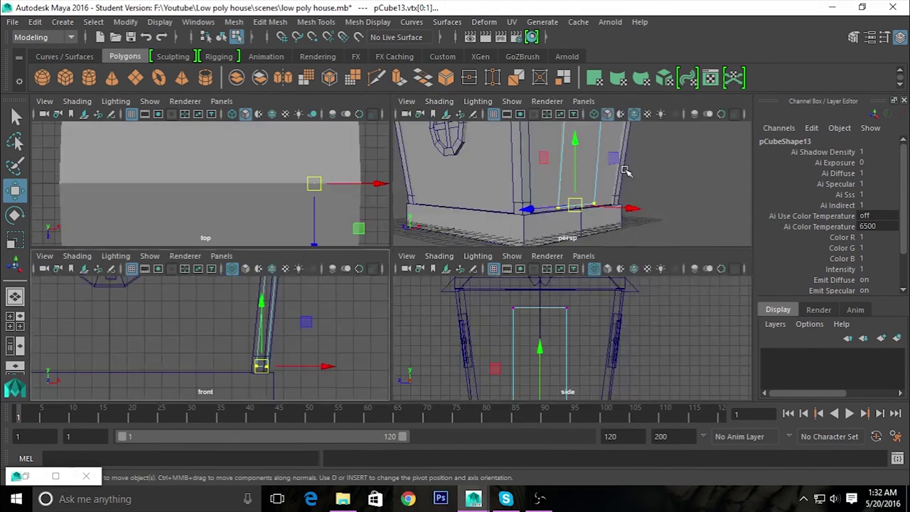
key(space)
mouse_move(585, 266)
alt+mouse_down()
mouse_move(490, 263)
mouse_move(575, 294)
mouse_move(497, 283)
alt+mouse_up()
key(space)
key(space)
alt+middle_drag(450, 266, 572, 312)
drag(580, 223, 580, 233)
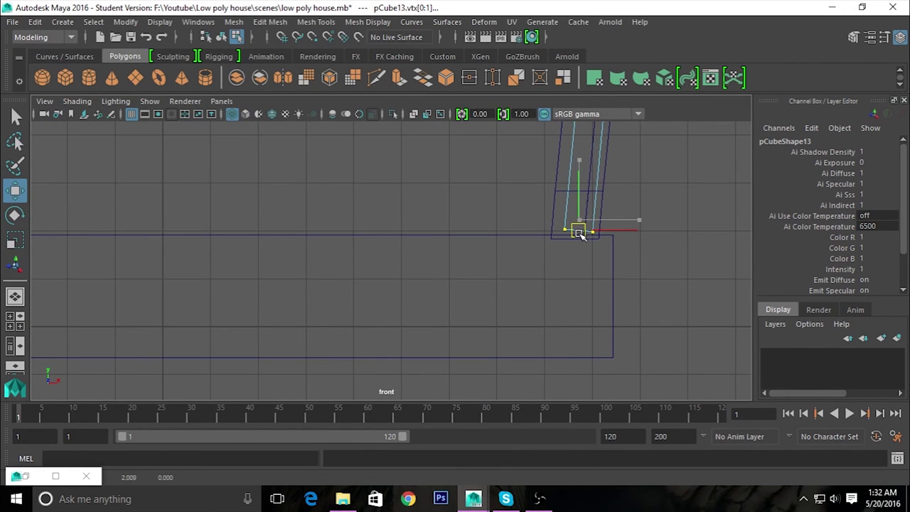
Scale the door's bottom vertices flat so they sit at one level.
alt+right_drag(583, 228, 682, 309)
alt+middle_drag(682, 308, 534, 319)
alt+right_drag(534, 319, 586, 395)
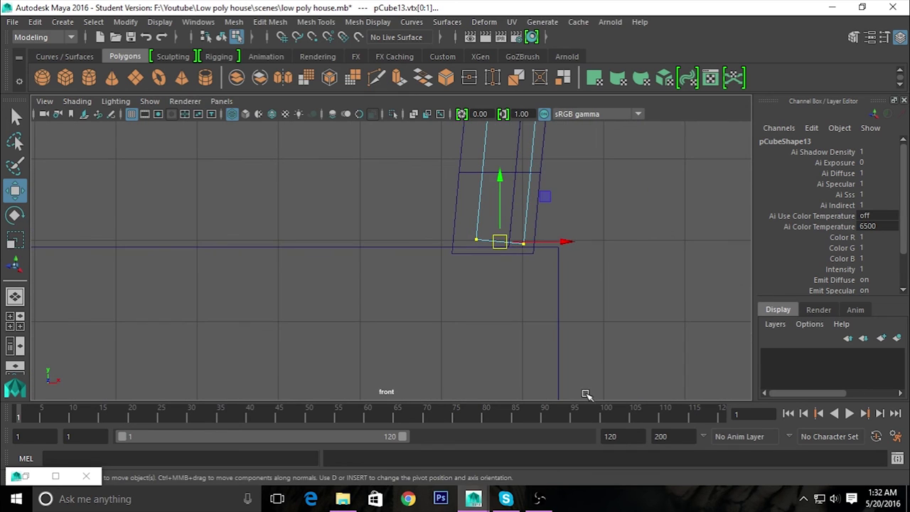
key(r)
drag(505, 183, 506, 202)
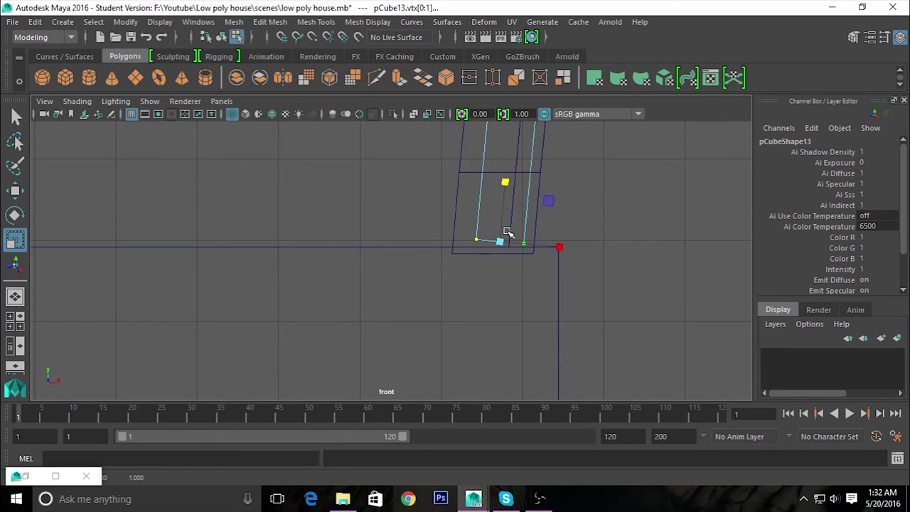
click(581, 251)
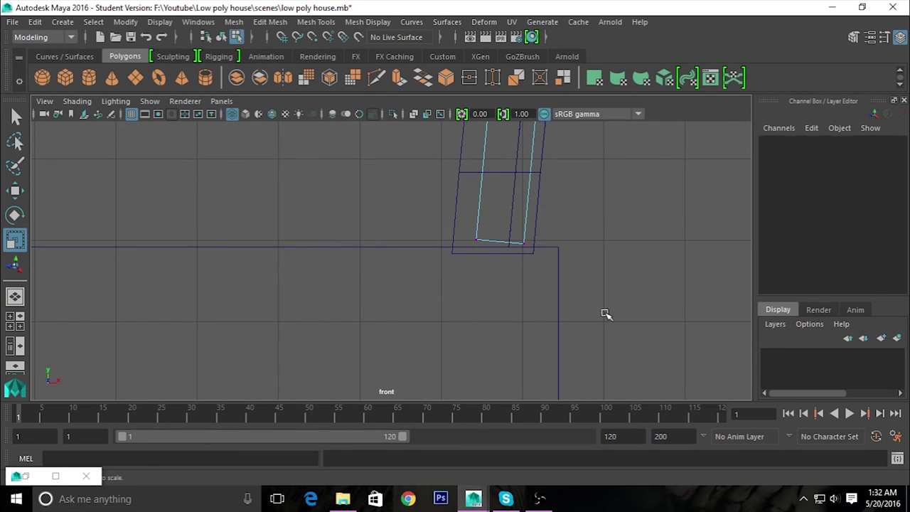
key(ctrl+z)
Inspect the door area in perspective, toggling X-Ray on and off to check edges.
key(space)
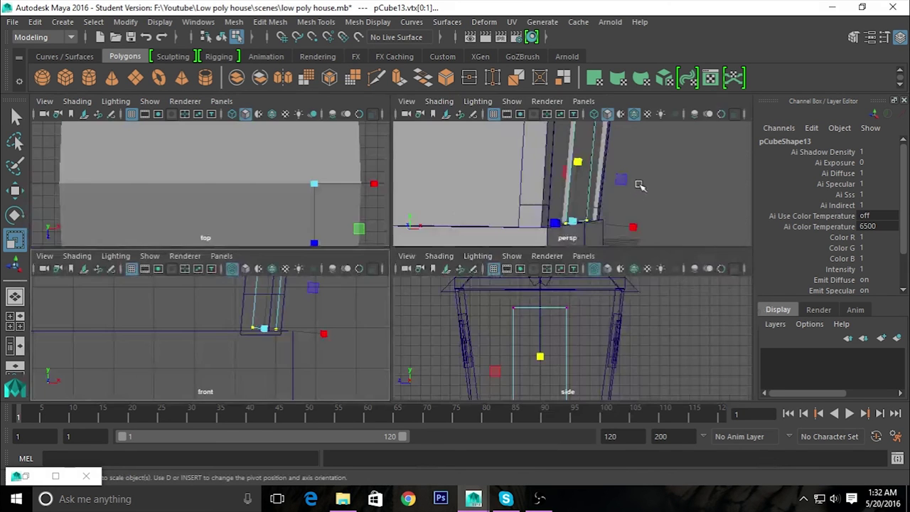
key(space)
mouse_move(605, 254)
alt+mouse_down()
mouse_move(503, 258)
mouse_move(595, 264)
alt+mouse_up()
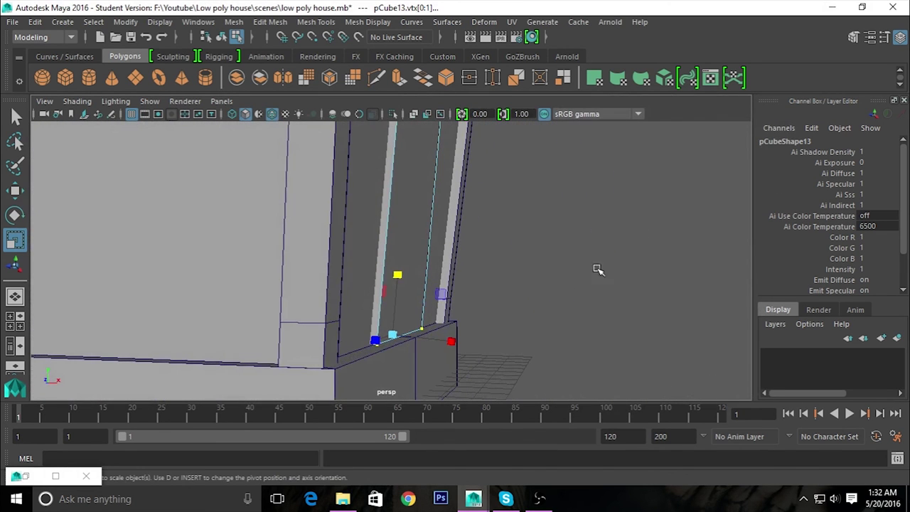
click(587, 315)
mouse_move(587, 315)
alt+mouse_down()
mouse_move(543, 294)
mouse_move(593, 310)
mouse_move(493, 333)
mouse_move(526, 305)
mouse_move(409, 206)
mouse_move(488, 230)
mouse_move(552, 221)
mouse_move(482, 237)
mouse_move(519, 215)
mouse_move(388, 225)
mouse_move(490, 349)
alt+mouse_up()
click(413, 114)
click(414, 114)
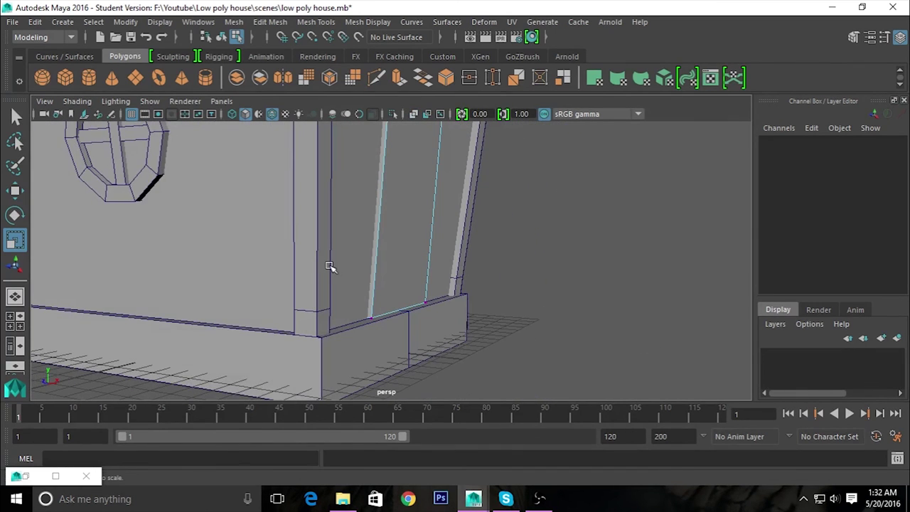
Return to Object Mode and orbit out to a front view of the house.
right_drag(376, 258, 403, 147)
alt+drag(654, 329, 343, 342)
scroll(431, 303, down, 3)
alt+drag(431, 349, 436, 357)
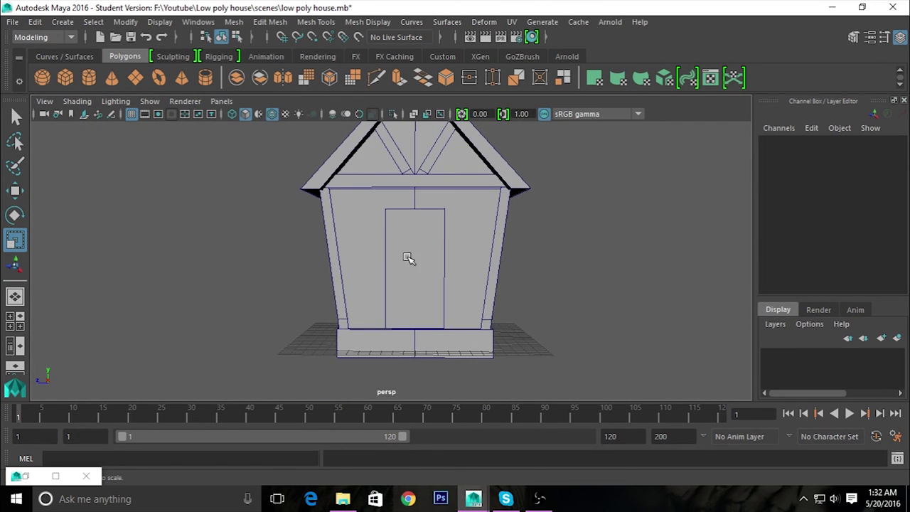
Select the door's top vertices in vertex mode and scale them wider along X.
click(407, 258)
key(f)
key(F8)
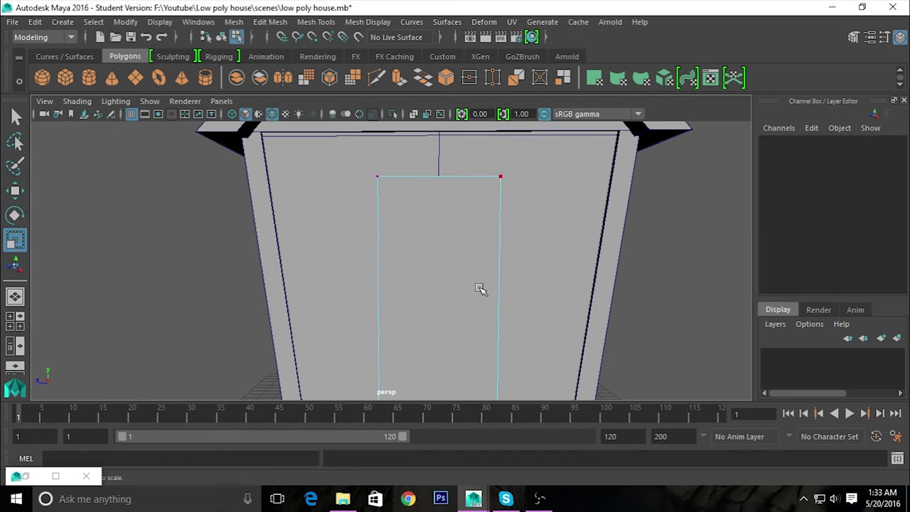
drag(371, 165, 599, 299)
scroll(455, 290, down, 3)
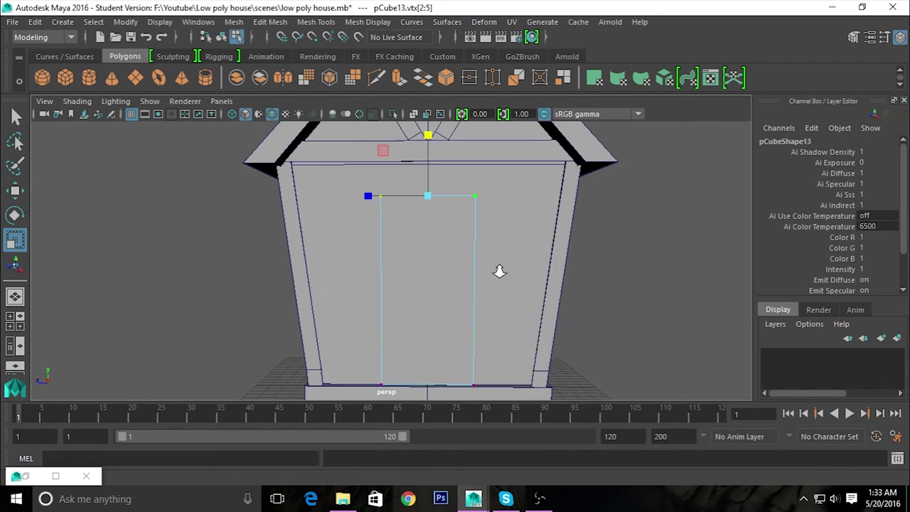
mouse_move(362, 204)
mouse_down()
mouse_move(332, 202)
mouse_move(442, 280)
mouse_move(446, 262)
mouse_up()
click(455, 198)
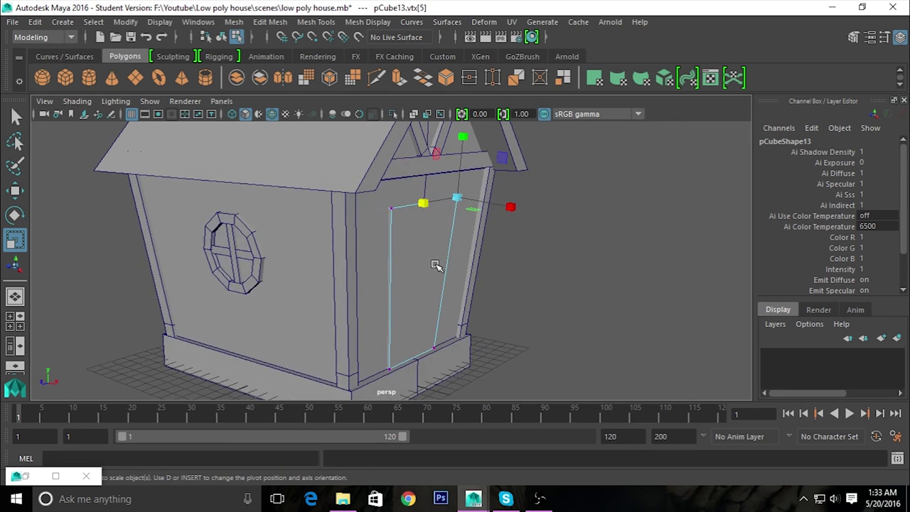
Return to Object Mode, reframe the house, and select the door face in Face mode.
right_drag(434, 255, 494, 107)
click(441, 263)
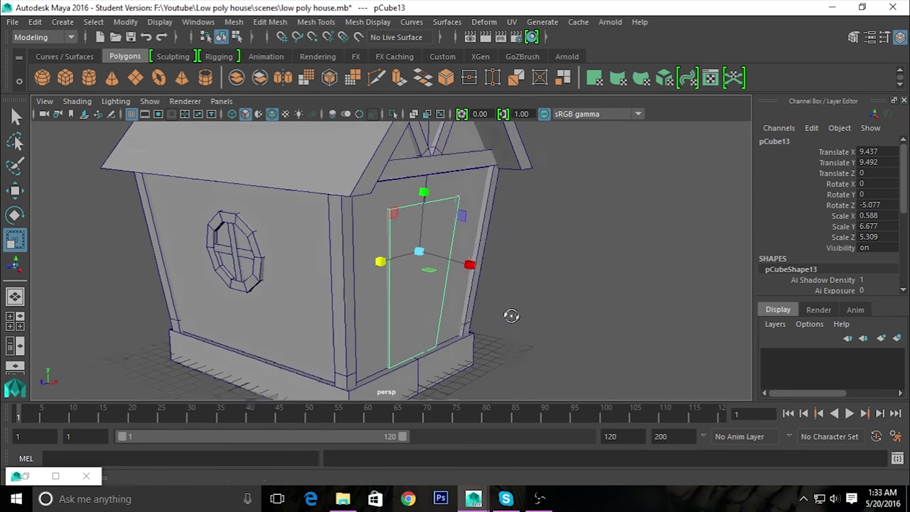
key(f)
alt+right_drag(576, 319, 390, 299)
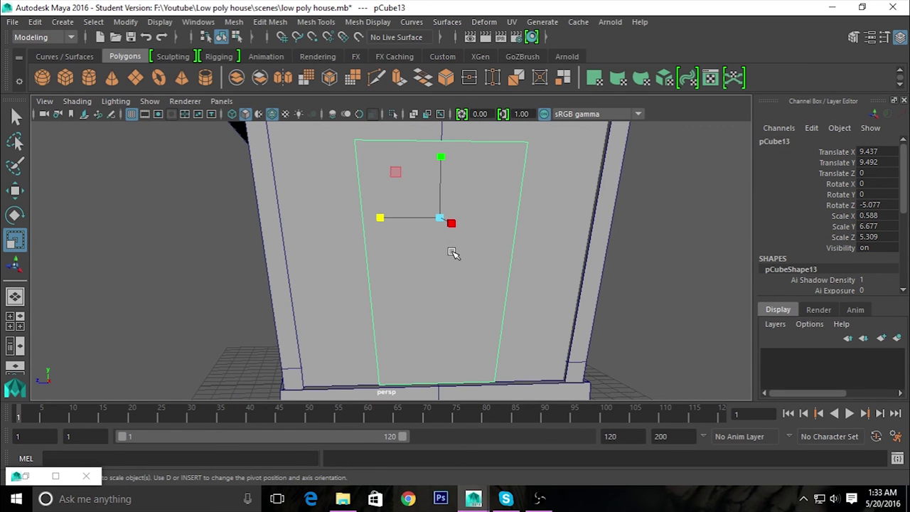
right_drag(455, 248, 452, 216)
click(487, 199)
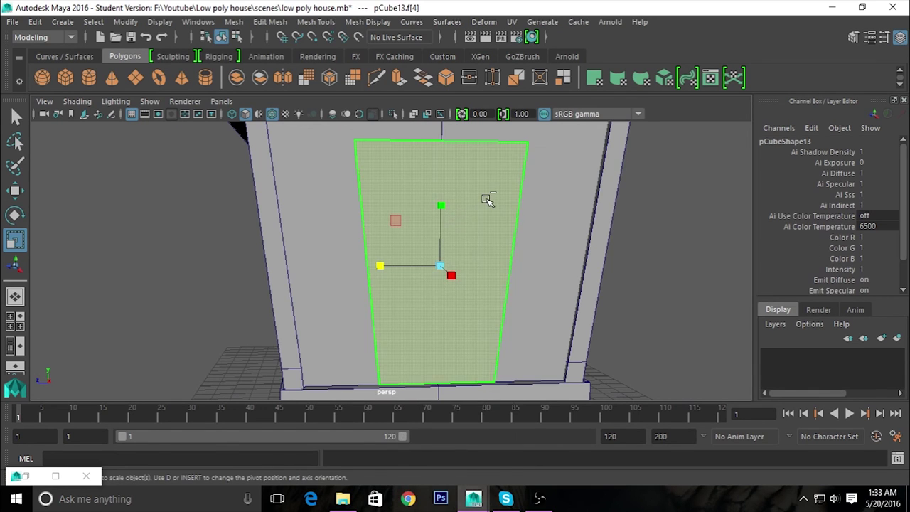
Extrude the door face and scale it inward to about 0.933, forming a frame border.
shift+right_click(486, 225)
click(486, 235)
alt+drag(483, 269, 500, 281)
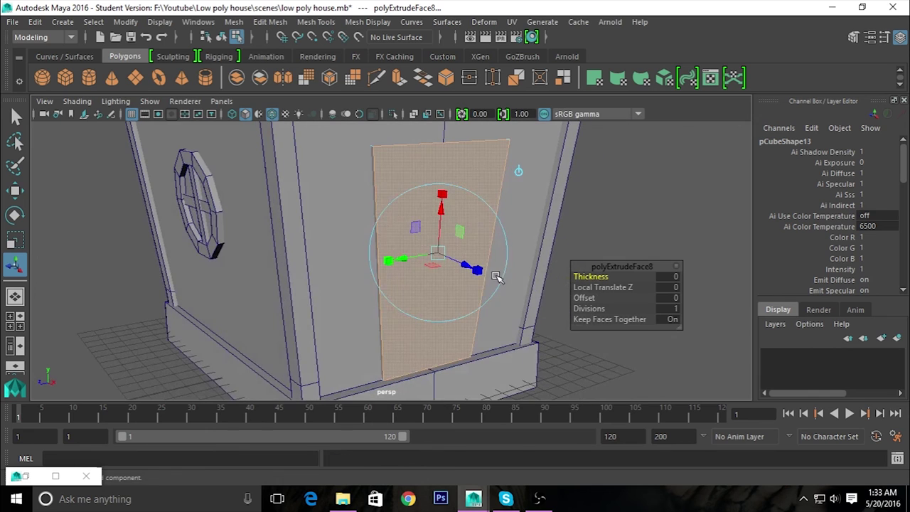
drag(436, 254, 437, 259)
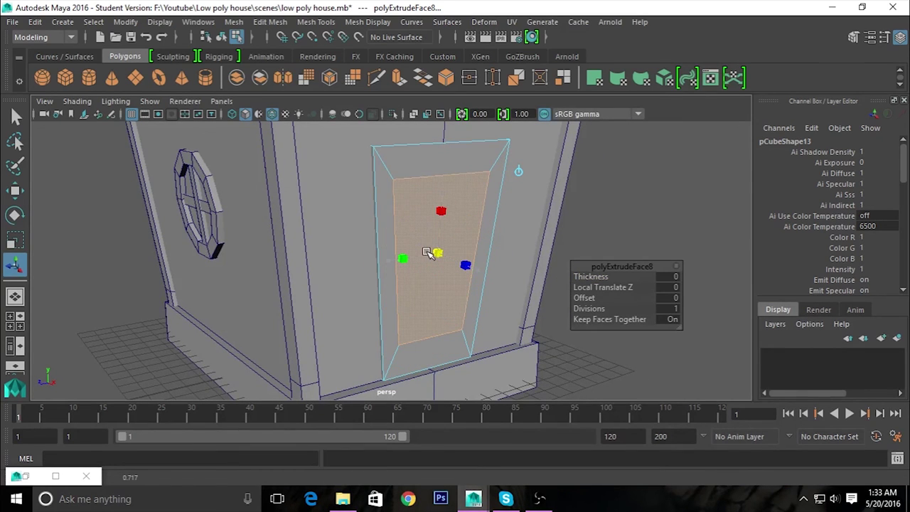
click(436, 259)
mouse_move(482, 307)
alt+mouse_down()
mouse_move(433, 293)
mouse_move(517, 304)
alt+mouse_up()
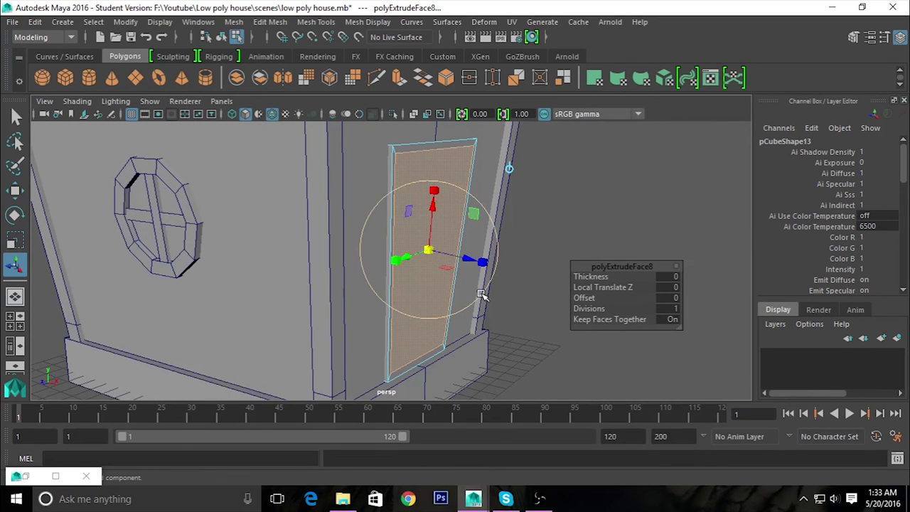
Undo the accidental repeated extrude, inspect the door, and switch to Edge selection.
key(ctrl+e)
key(ctrl+z)
alt+drag(453, 285, 465, 283)
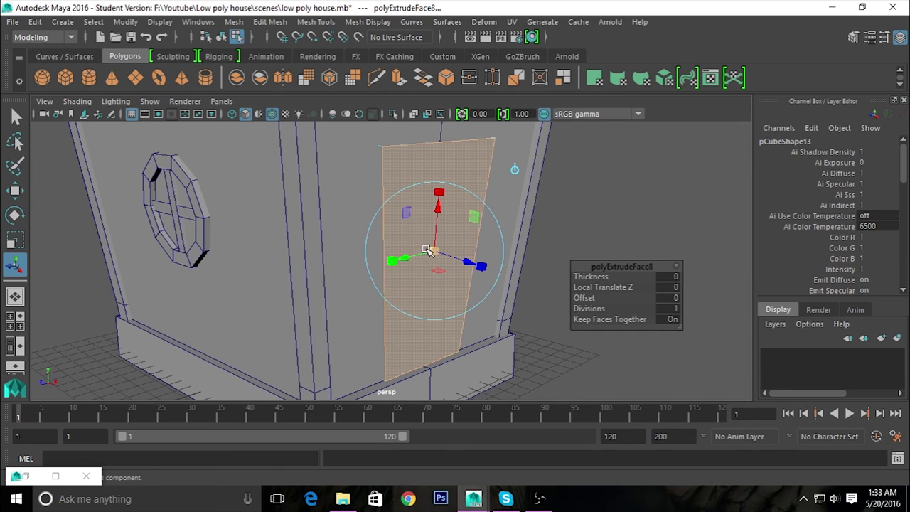
mouse_move(431, 252)
alt+mouse_down()
mouse_move(411, 287)
mouse_move(373, 265)
alt+mouse_up()
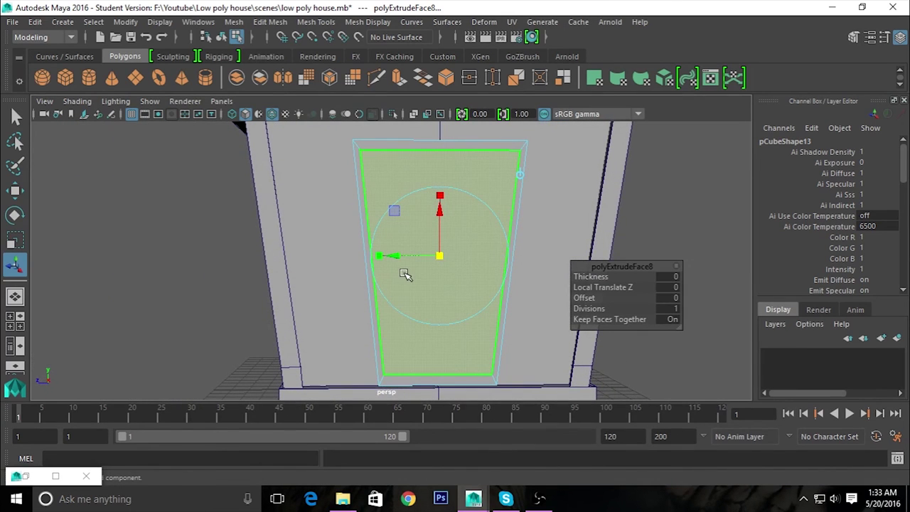
key(r)
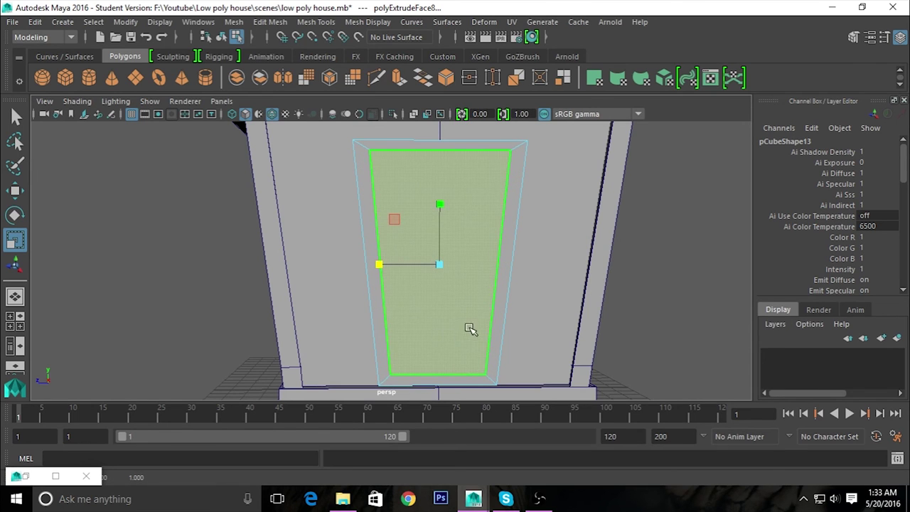
alt+middle_drag(469, 328, 465, 275)
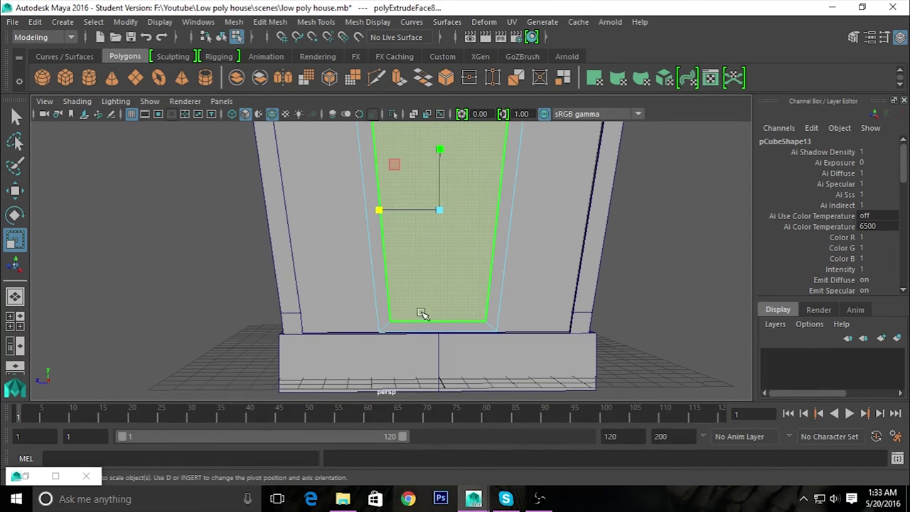
right_click(440, 262)
right_drag(419, 153, 438, 96)
Raise the door's bottom edge and extrude the inner door face to recess the panel.
click(434, 323)
key(w)
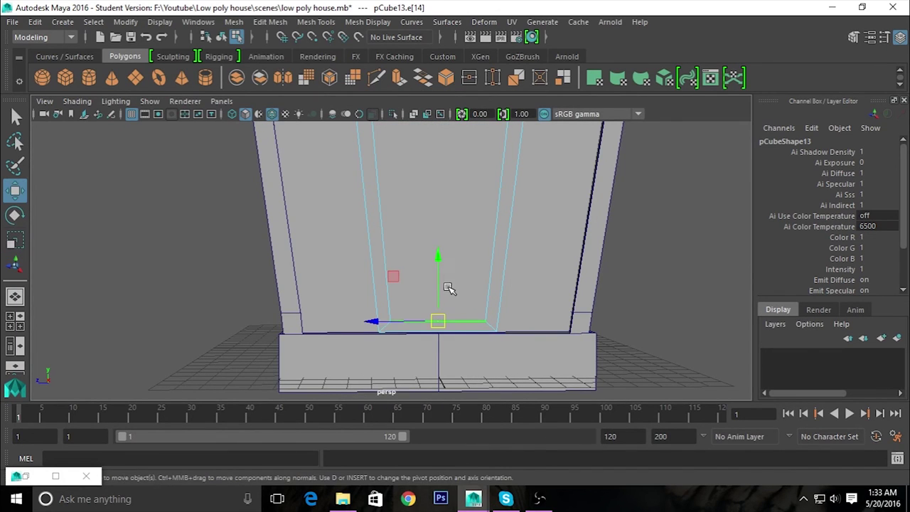
drag(441, 266, 439, 276)
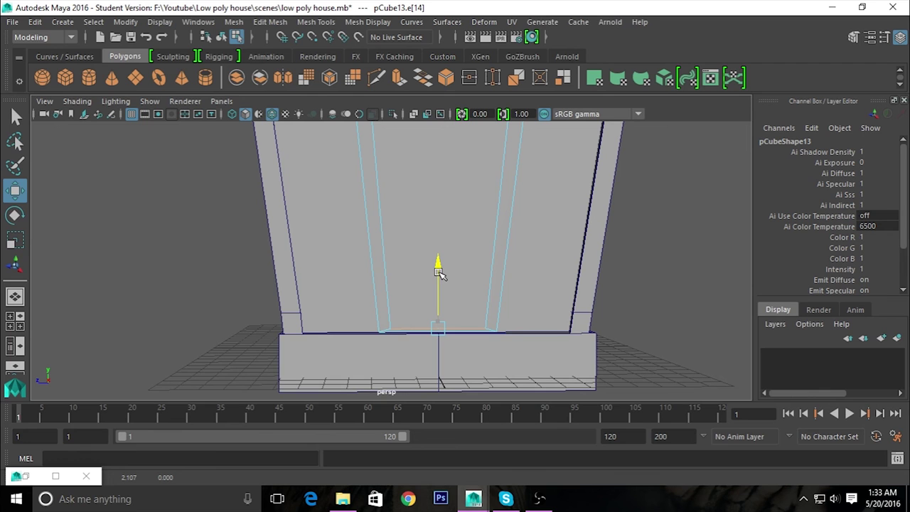
mouse_move(500, 282)
alt+mouse_down()
mouse_move(544, 341)
mouse_move(461, 209)
alt+mouse_up()
right_drag(462, 189, 460, 163)
click(445, 235)
shift+right_drag(479, 222, 463, 260)
mouse_move(463, 260)
alt+mouse_down()
mouse_move(513, 286)
mouse_move(462, 260)
alt+mouse_up()
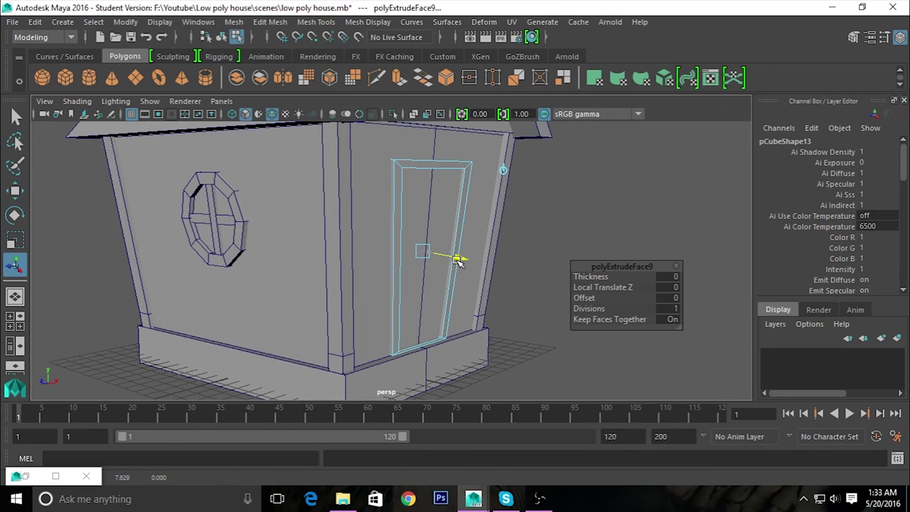
Return to Object Mode, deselect everything, and frame the bottom of the door.
right_drag(451, 197, 548, 168)
click(583, 251)
alt+drag(582, 250, 427, 305)
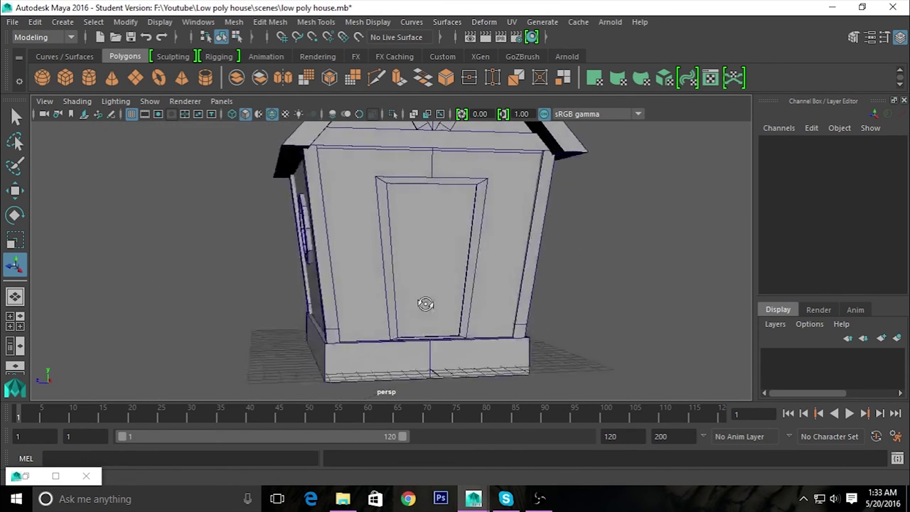
alt+right_drag(427, 305, 498, 396)
alt+middle_drag(498, 396, 493, 330)
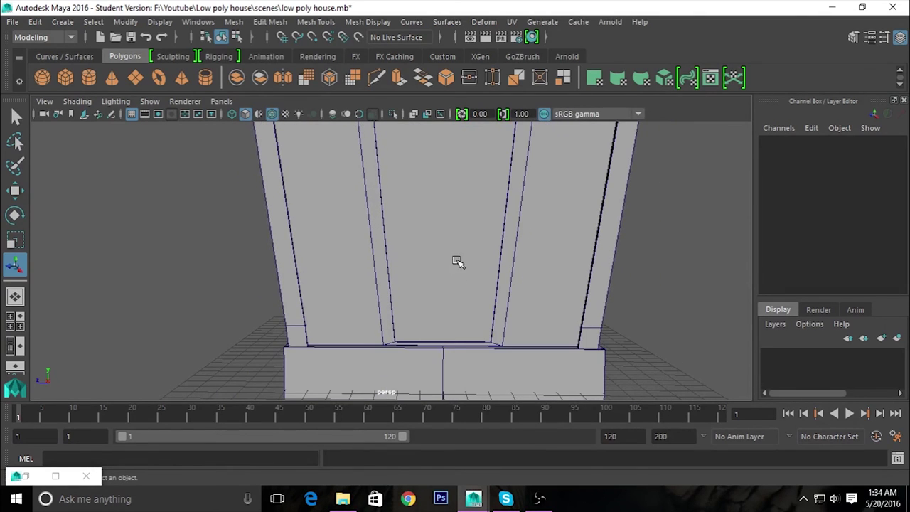
alt+middle_drag(457, 262, 472, 333)
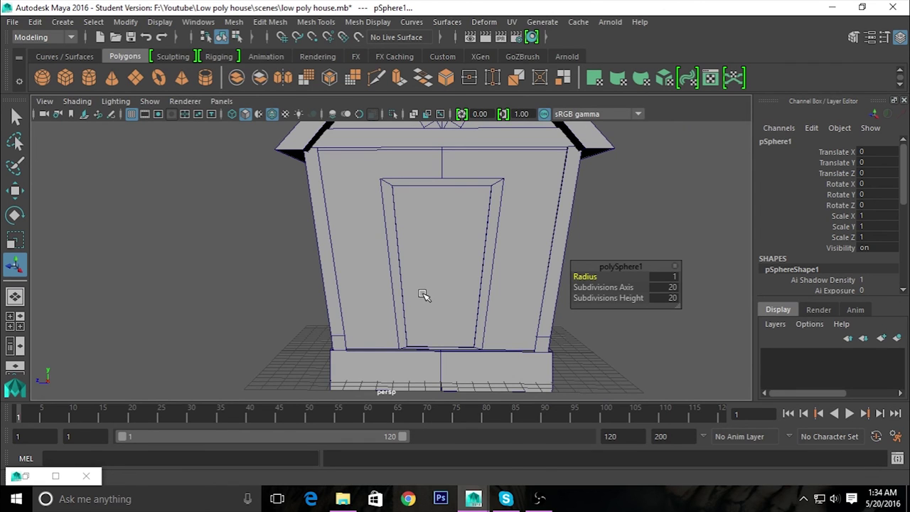
Move the new sphere beside the door at door-handle height.
key(w)
drag(403, 354, 313, 353)
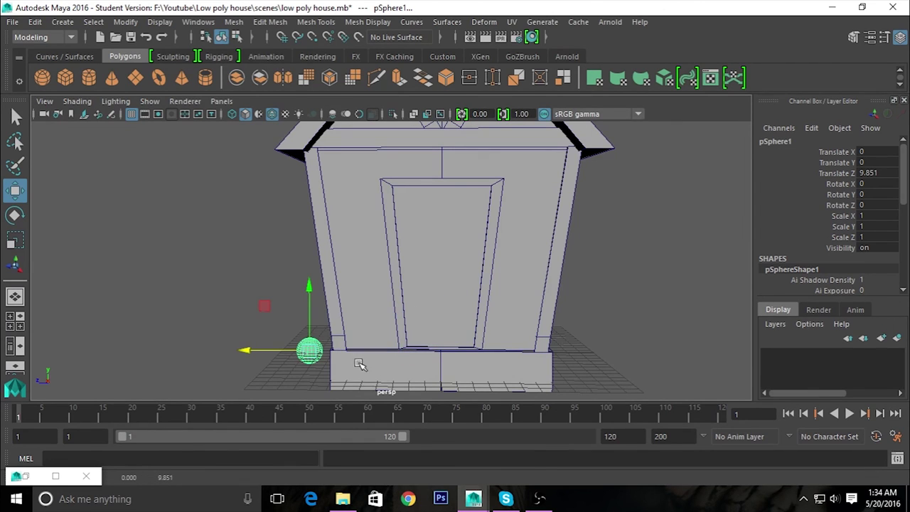
key(ctrl+z)
alt+drag(426, 361, 434, 360)
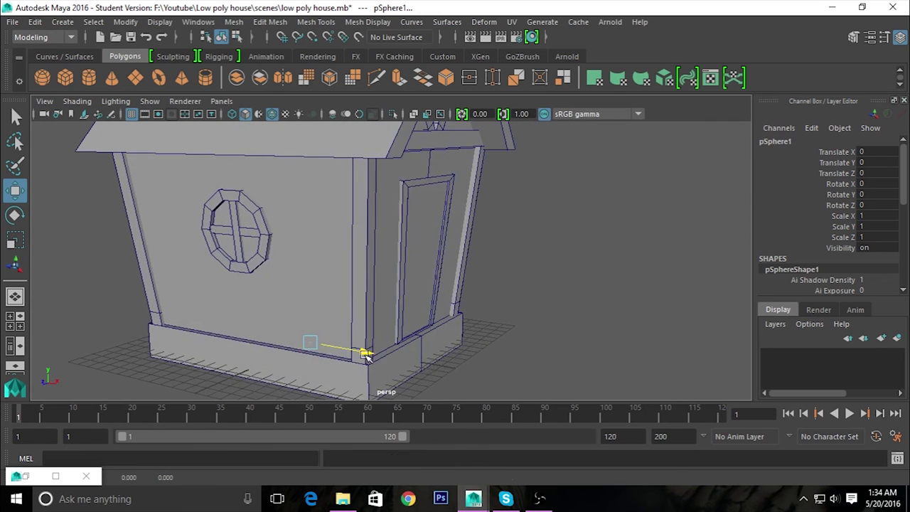
drag(487, 381, 507, 329)
alt+middle_drag(507, 329, 548, 264)
drag(443, 229, 445, 129)
alt+middle_drag(445, 129, 544, 297)
alt+right_drag(544, 296, 595, 377)
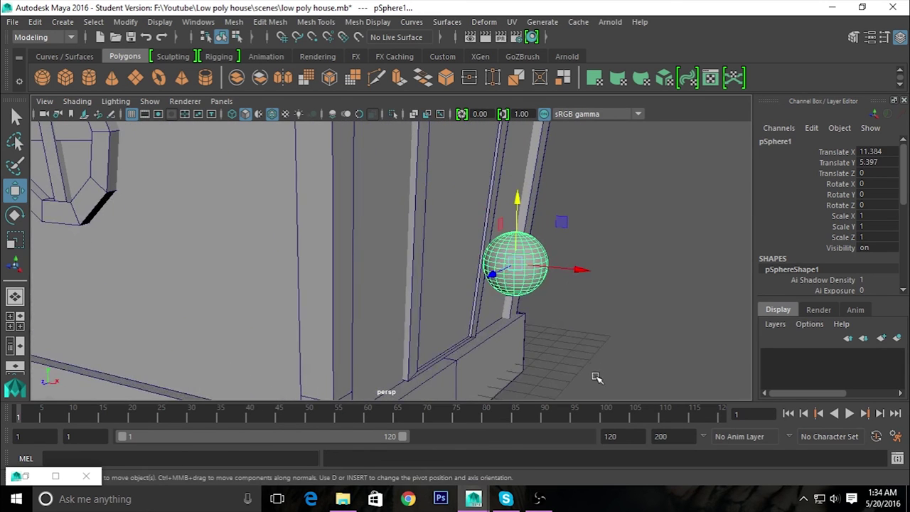
Rotate the sphere -90 on Z and set Subdivisions Axis 10, Subdivisions Height 6.
key(e)
drag(554, 219, 583, 274)
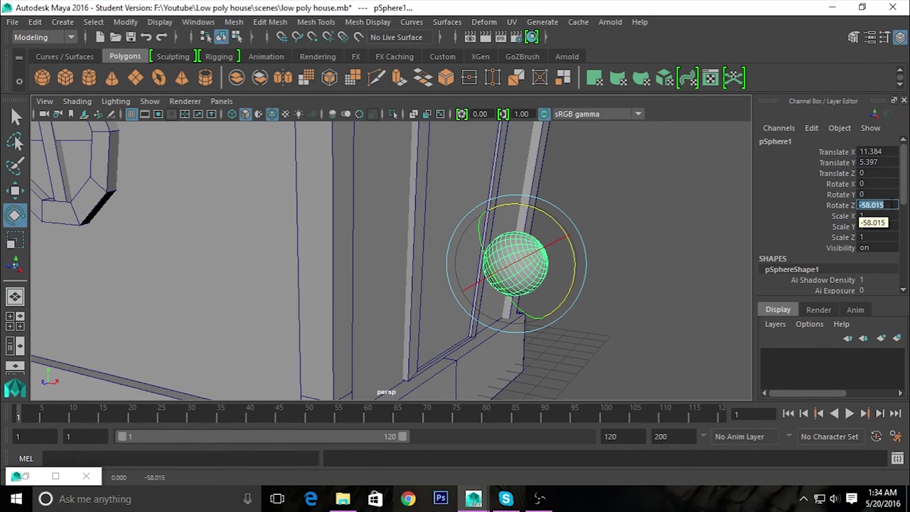
key(Return)
scroll(801, 254, down, 2)
scroll(802, 258, down, 3)
scroll(816, 256, down, 1)
scroll(817, 256, down, 1)
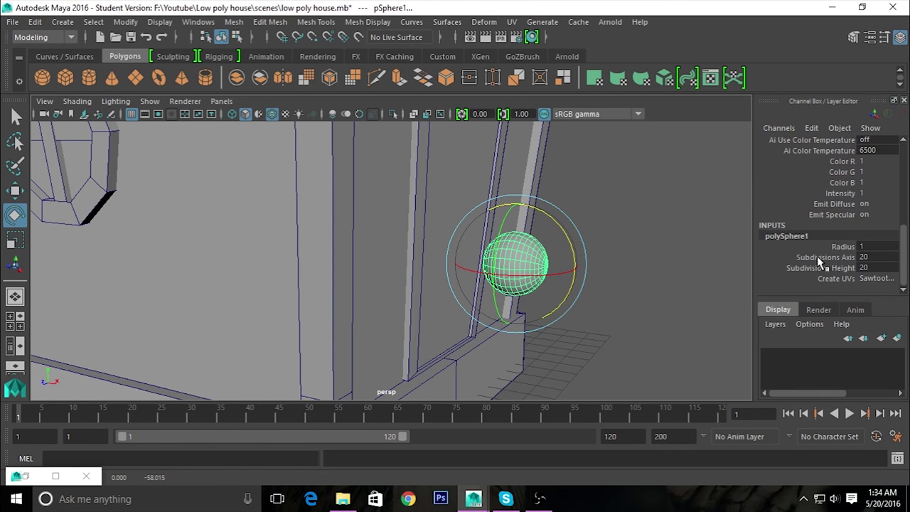
click(830, 259)
mouse_move(694, 293)
middle_down()
mouse_move(577, 278)
mouse_move(625, 292)
middle_up()
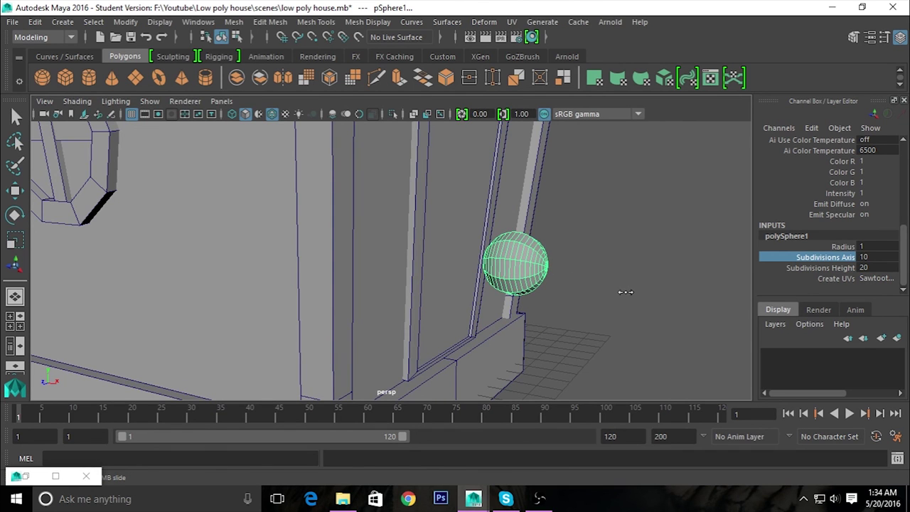
alt+drag(718, 325, 682, 360)
click(825, 268)
mouse_move(700, 335)
middle_down()
mouse_move(592, 314)
mouse_move(602, 317)
middle_up()
Scale the sphere down to 0.341 as a doorknob and frame it.
mouse_move(606, 325)
alt+mouse_down()
mouse_move(692, 329)
mouse_move(699, 317)
mouse_move(644, 319)
mouse_move(695, 319)
alt+mouse_up()
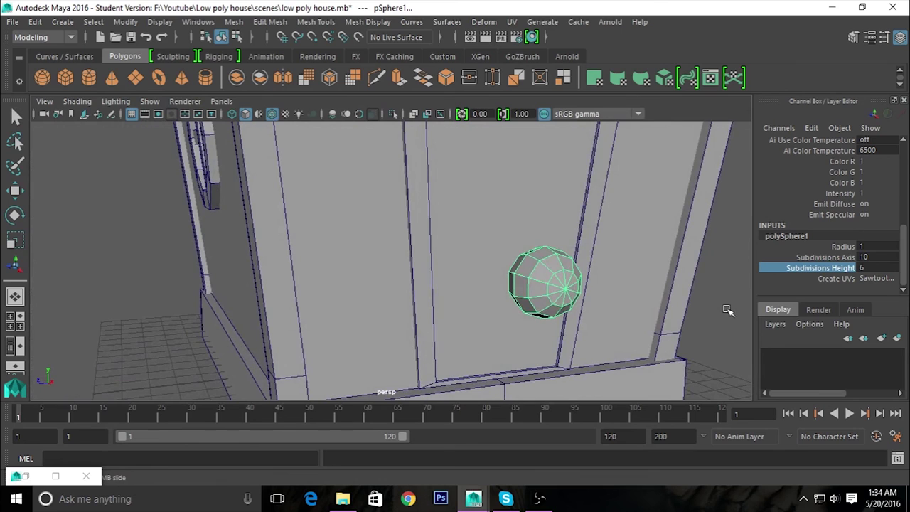
click(719, 305)
click(533, 293)
key(r)
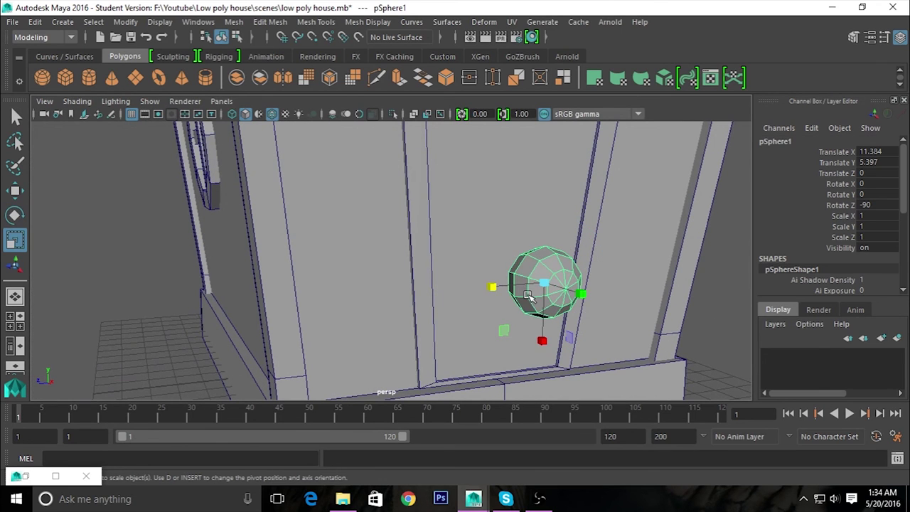
mouse_move(547, 284)
mouse_down()
mouse_move(479, 247)
mouse_move(512, 271)
mouse_move(574, 278)
mouse_move(544, 371)
mouse_move(537, 328)
mouse_move(610, 315)
mouse_move(427, 229)
mouse_move(432, 213)
mouse_up()
key(f)
right_click(432, 213)
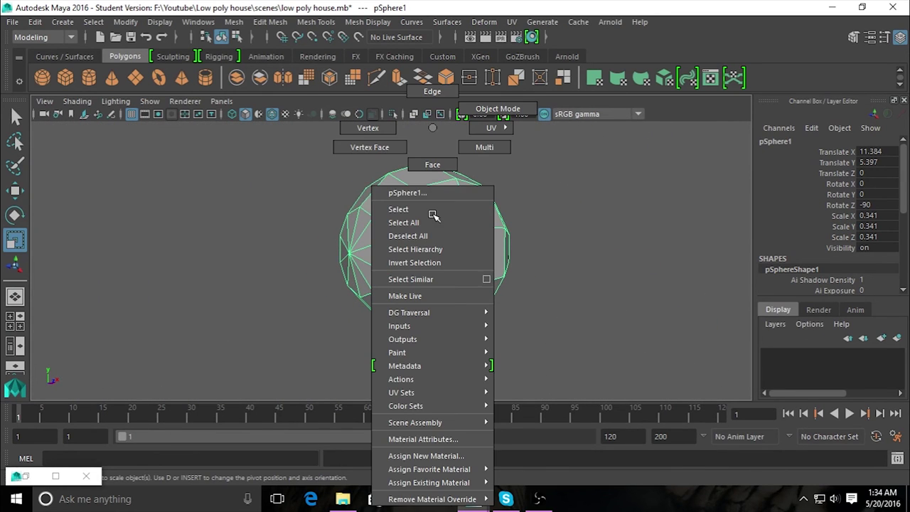
Switch the sphere to vertex mode and select the vertices on its left side.
alt+drag(416, 188, 377, 231)
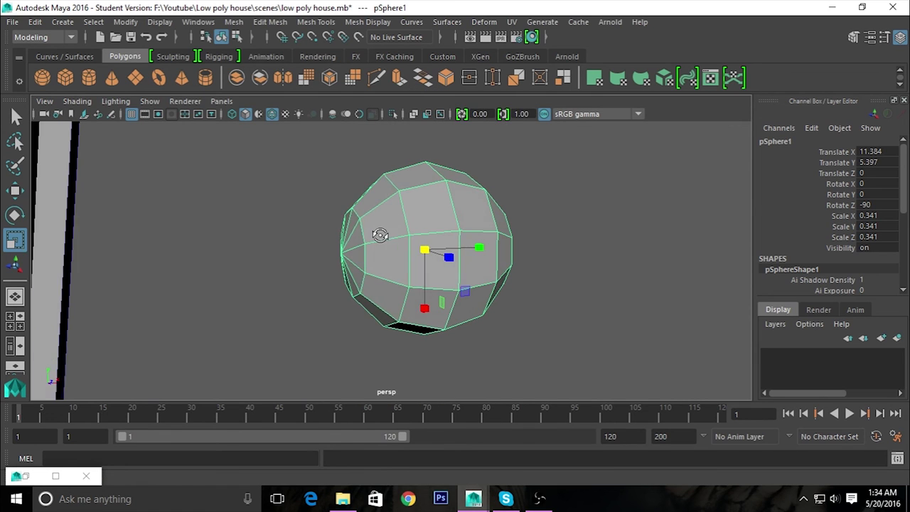
right_drag(390, 135, 342, 124)
mouse_move(341, 124)
alt+mouse_down()
mouse_move(299, 219)
mouse_move(295, 195)
alt+mouse_up()
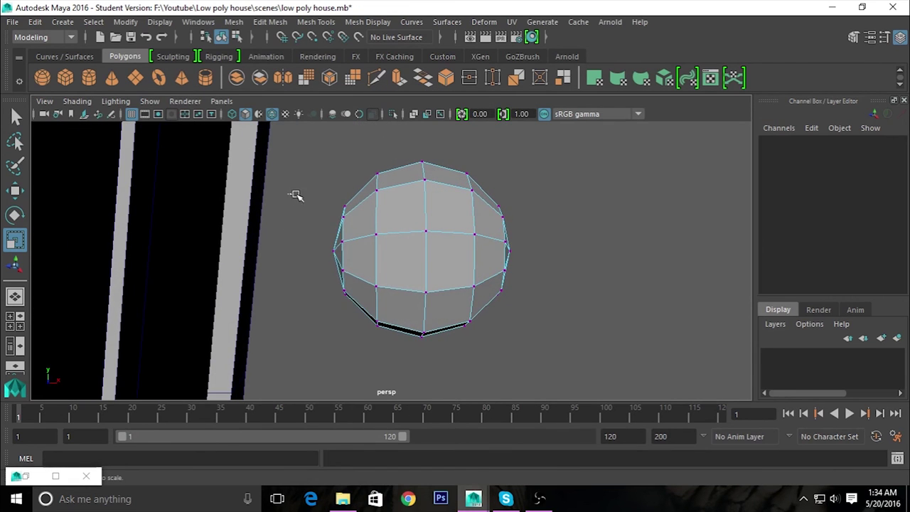
drag(353, 334, 356, 334)
mouse_move(447, 329)
alt+mouse_down()
mouse_move(434, 331)
mouse_move(406, 382)
alt+mouse_up()
mouse_move(260, 315)
alt+mouse_down()
mouse_move(391, 305)
mouse_move(483, 355)
mouse_move(548, 339)
alt+mouse_up()
Switch to Face mode and select the faces on one side of the sphere.
right_drag(417, 128, 416, 163)
drag(365, 213, 427, 181)
mouse_move(440, 218)
shift+mouse_down()
mouse_move(443, 275)
mouse_move(377, 282)
shift+mouse_up()
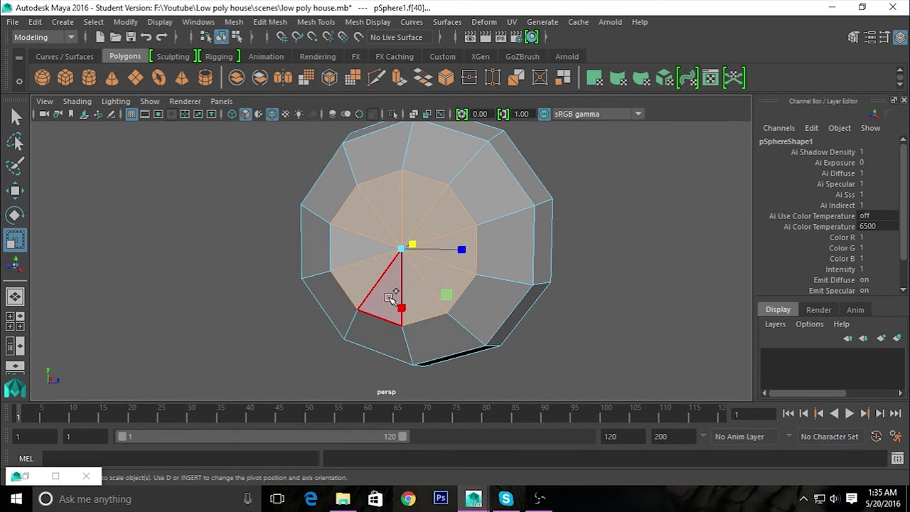
alt+drag(341, 251, 417, 305)
Extrude the selected faces into a stem with Local Translate Z 0.379, then return to Object Mode.
shift+right_drag(395, 238, 396, 272)
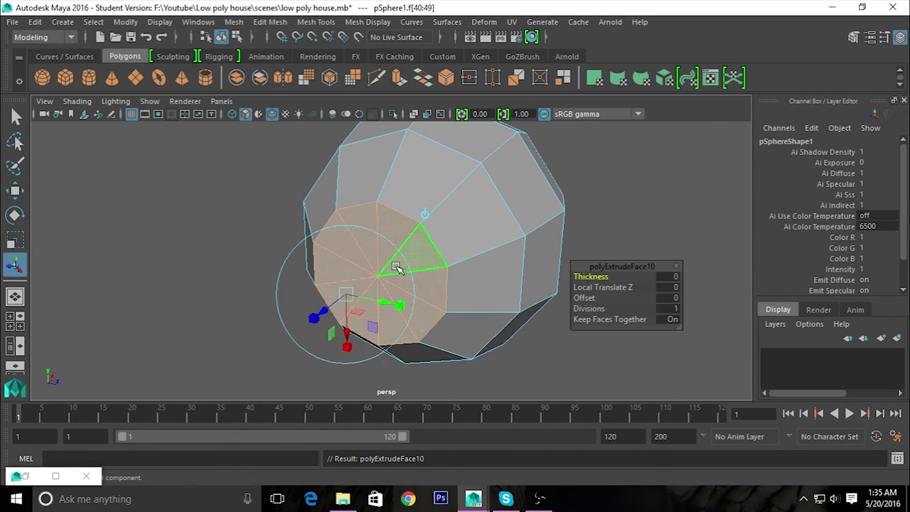
alt+drag(355, 325, 278, 306)
click(288, 283)
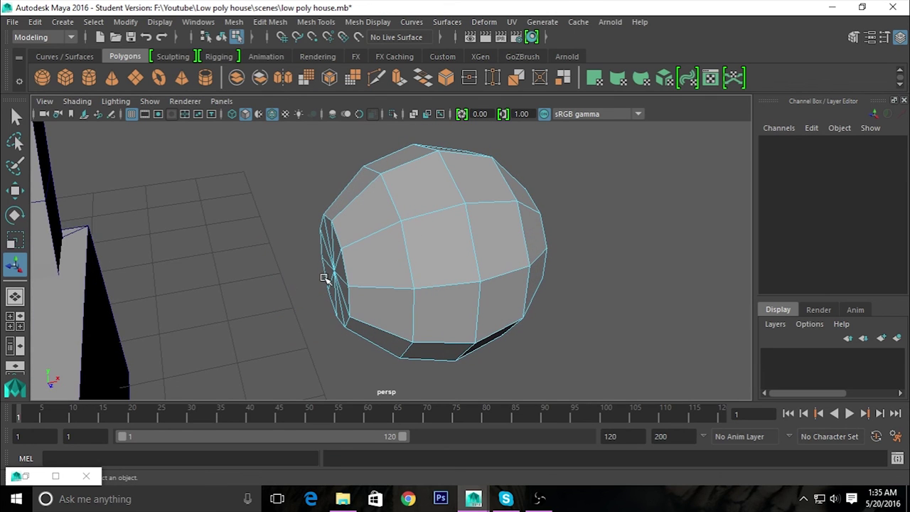
key(ctrl+z)
mouse_move(287, 283)
mouse_down()
mouse_move(206, 304)
mouse_move(177, 291)
mouse_move(386, 294)
mouse_up()
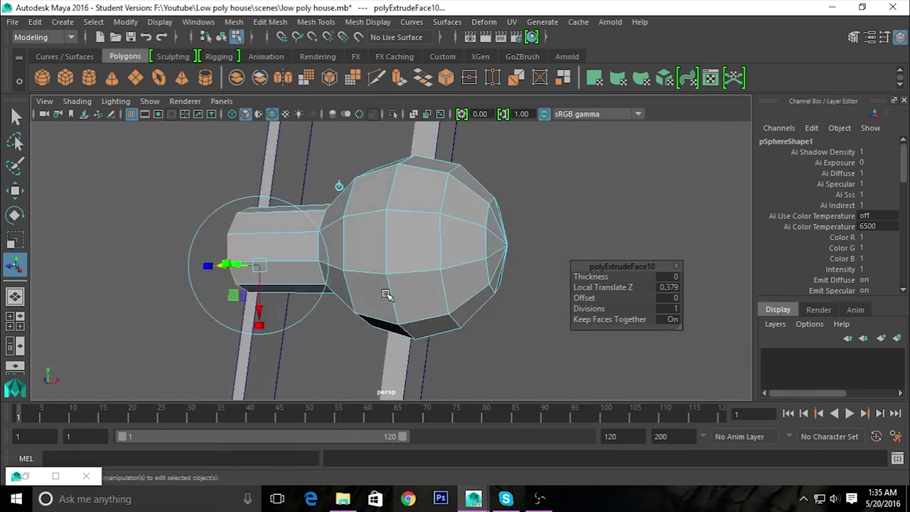
alt+right_drag(386, 294, 282, 331)
right_click(392, 246)
click(398, 249)
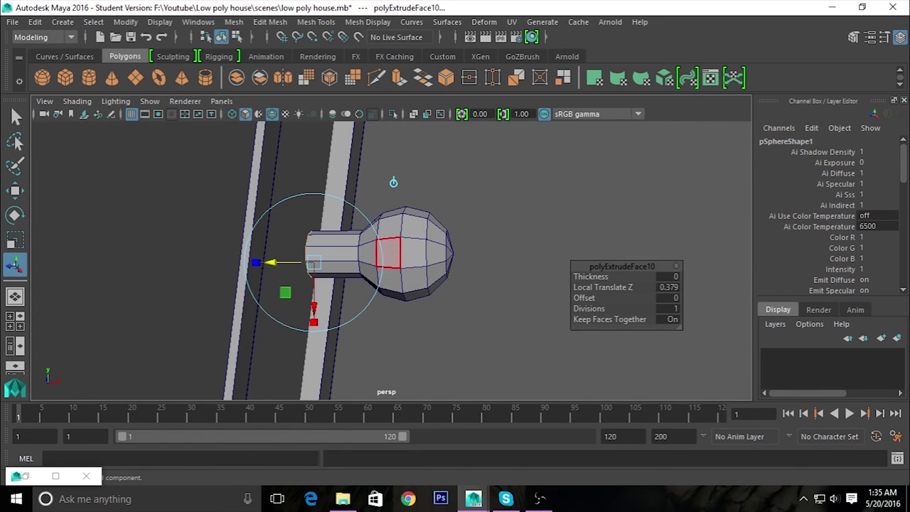
scroll(497, 274, down, 2)
scroll(506, 318, down, 2)
mouse_move(361, 369)
alt+mouse_down()
mouse_move(288, 396)
mouse_move(342, 357)
alt+mouse_up()
Raise the door knob to Translate Y 7.389 and tilt it to Rotate Z about -95.8.
key(e)
key(w)
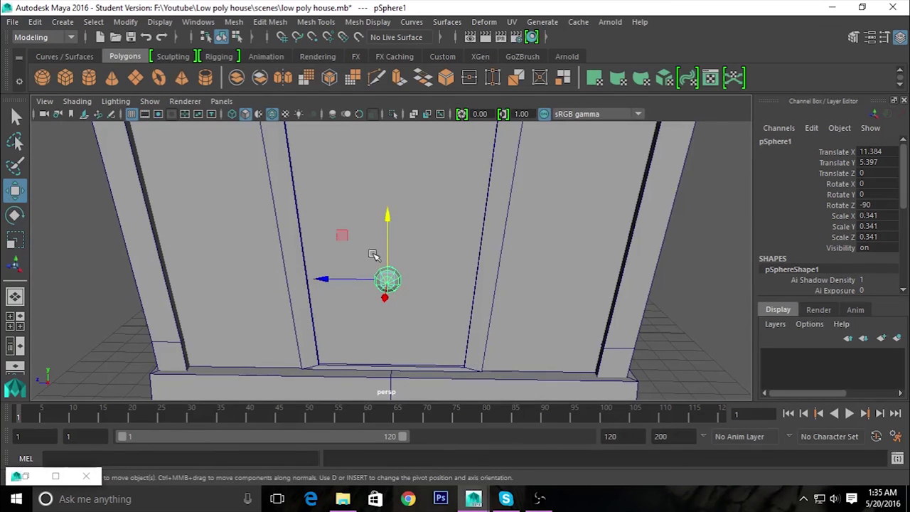
drag(389, 229, 389, 146)
mouse_move(548, 250)
alt+mouse_down()
mouse_move(614, 305)
mouse_move(376, 271)
mouse_move(299, 274)
mouse_move(579, 339)
mouse_move(449, 341)
mouse_move(428, 315)
mouse_move(340, 313)
mouse_move(428, 329)
mouse_move(420, 329)
mouse_move(485, 398)
alt+mouse_up()
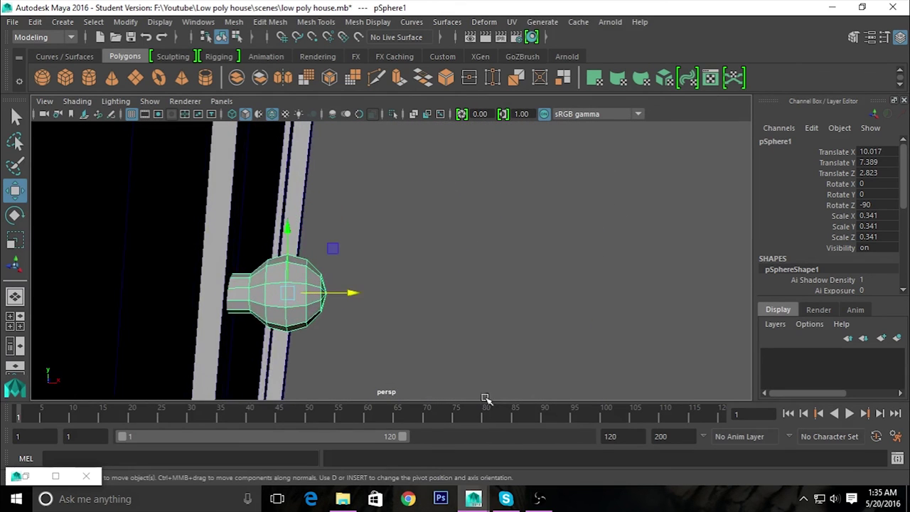
key(e)
drag(309, 238, 325, 248)
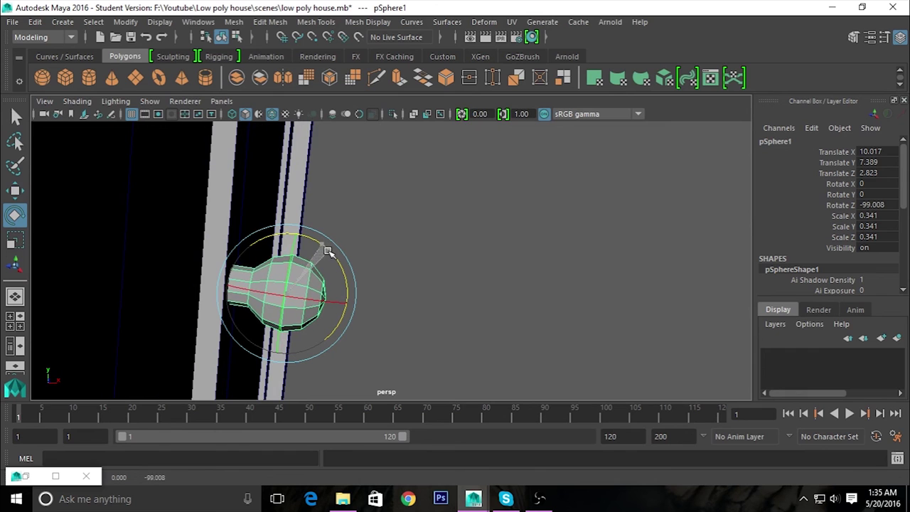
key(w)
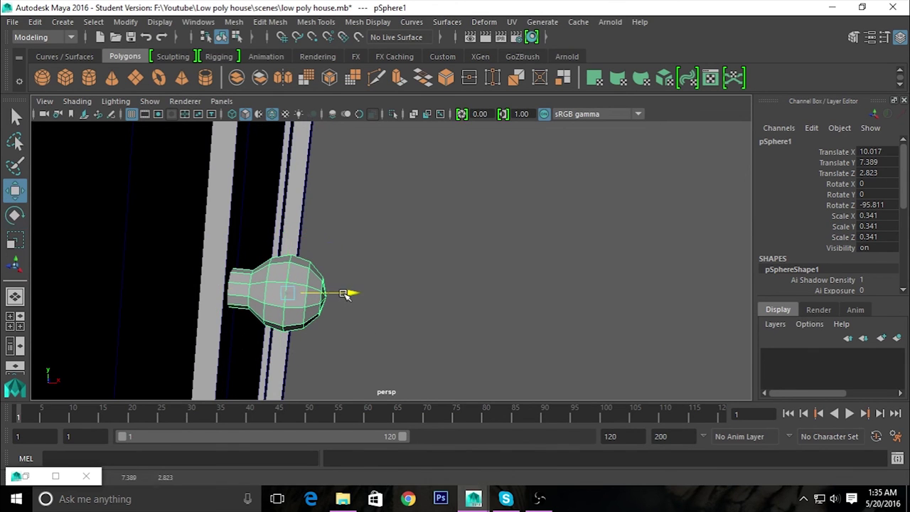
Inspect the house from several angles and dismiss the student-version notice after saving.
click(417, 298)
mouse_move(116, 345)
alt+mouse_down()
mouse_move(463, 364)
mouse_move(223, 349)
mouse_move(258, 359)
alt+mouse_up()
mouse_move(424, 294)
alt+mouse_down()
mouse_move(491, 288)
mouse_move(469, 345)
mouse_move(491, 339)
mouse_move(491, 289)
alt+mouse_up()
alt+middle_drag(491, 289, 363, 392)
alt+drag(363, 393, 472, 260)
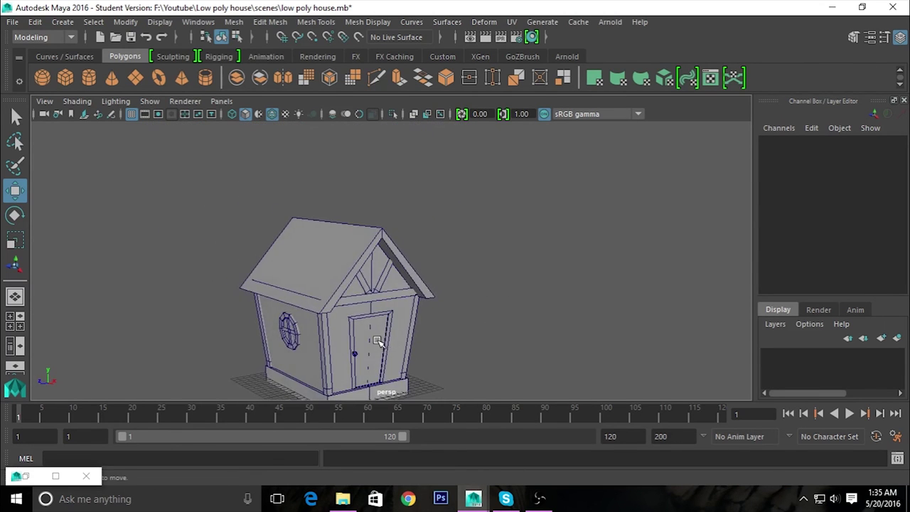
alt+right_drag(471, 260, 560, 333)
mouse_move(560, 333)
alt+mouse_down()
mouse_move(698, 329)
mouse_move(753, 349)
mouse_move(562, 233)
mouse_move(518, 262)
mouse_move(481, 224)
alt+mouse_up()
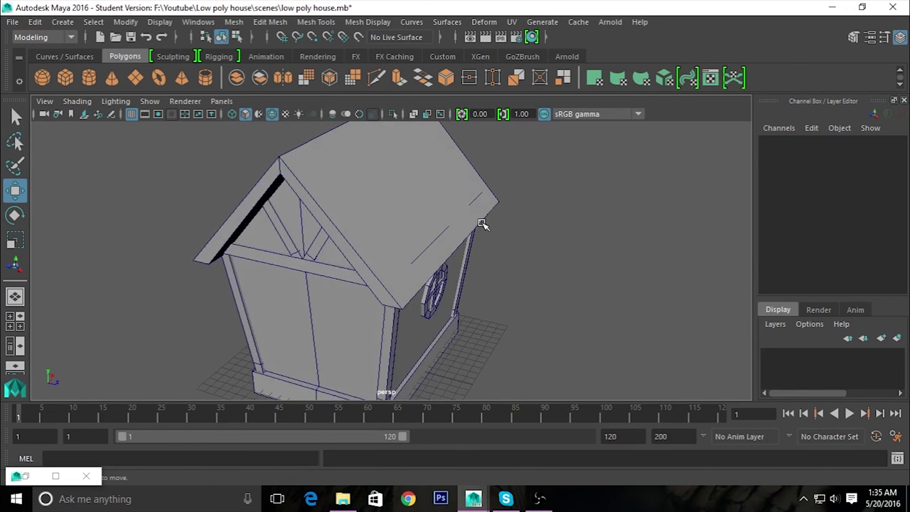
click(481, 223)
alt+drag(520, 290, 574, 265)
click(574, 264)
mouse_move(538, 304)
alt+mouse_down()
mouse_move(561, 306)
mouse_move(416, 341)
alt+mouse_up()
click(424, 260)
mouse_move(433, 285)
alt+mouse_down()
mouse_move(488, 319)
mouse_move(513, 310)
mouse_move(524, 209)
mouse_move(201, 171)
alt+mouse_up()
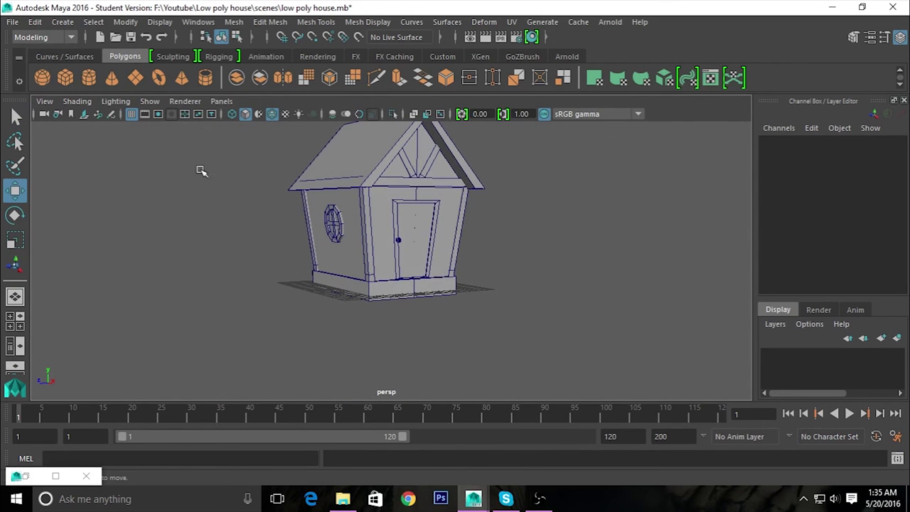
Add a polygon cube in front of the door and stretch it along its depth.
click(409, 290)
alt+drag(410, 340, 424, 339)
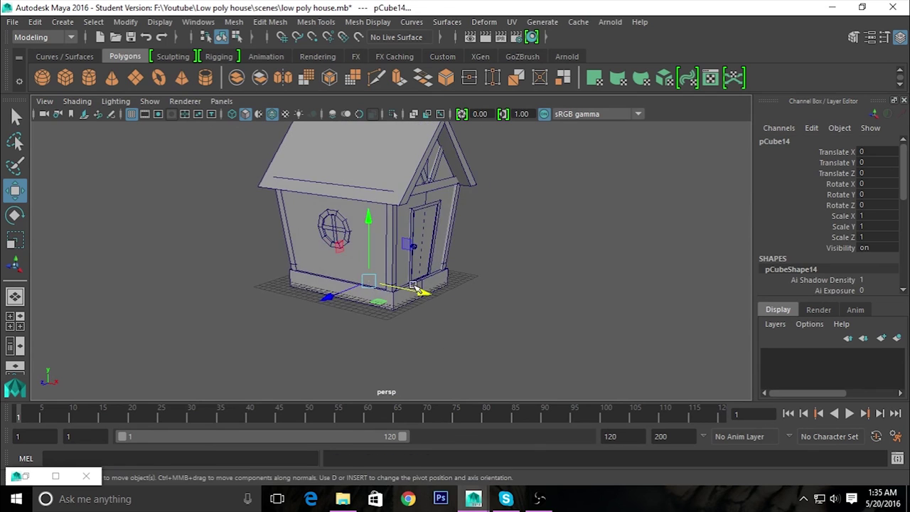
alt+drag(474, 318, 365, 331)
scroll(365, 331, up, 5)
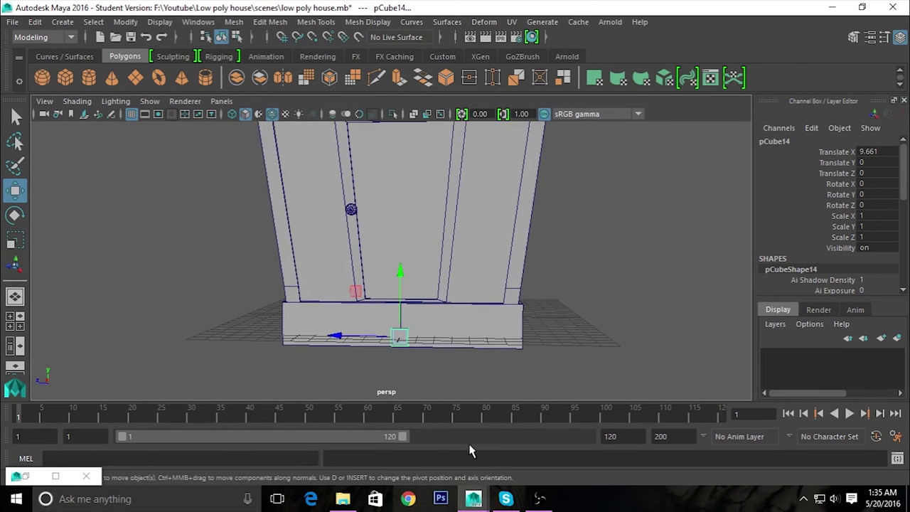
scroll(417, 315, up, 2)
key(r)
drag(340, 305, 289, 303)
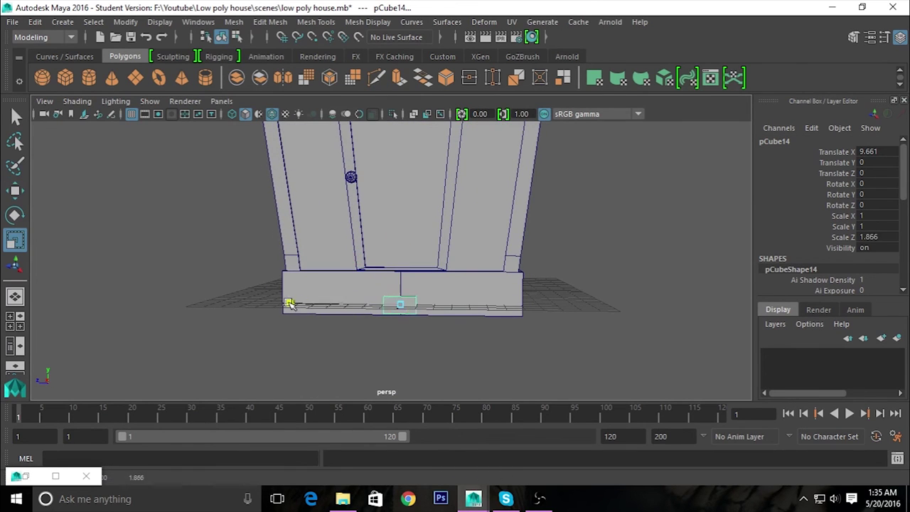
Widen the cube into a flat step block, pCube14, at the door's base.
alt+drag(346, 382, 507, 386)
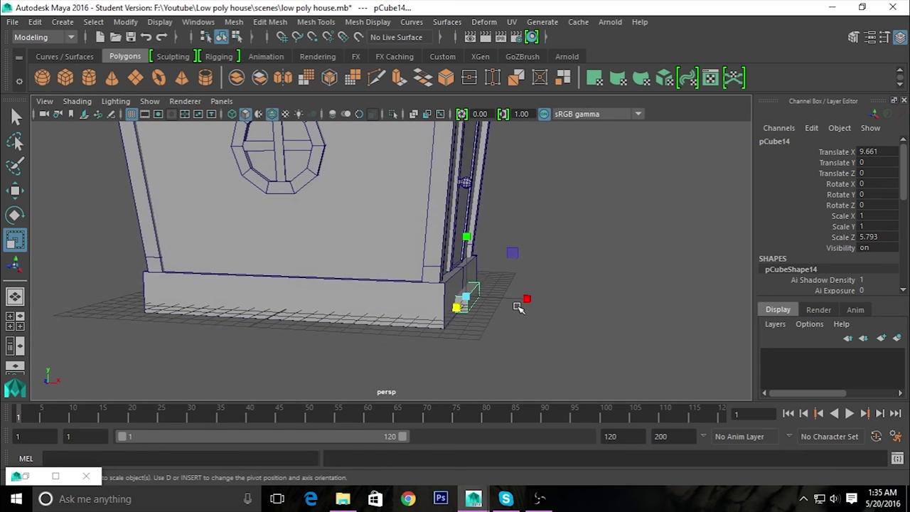
key(w)
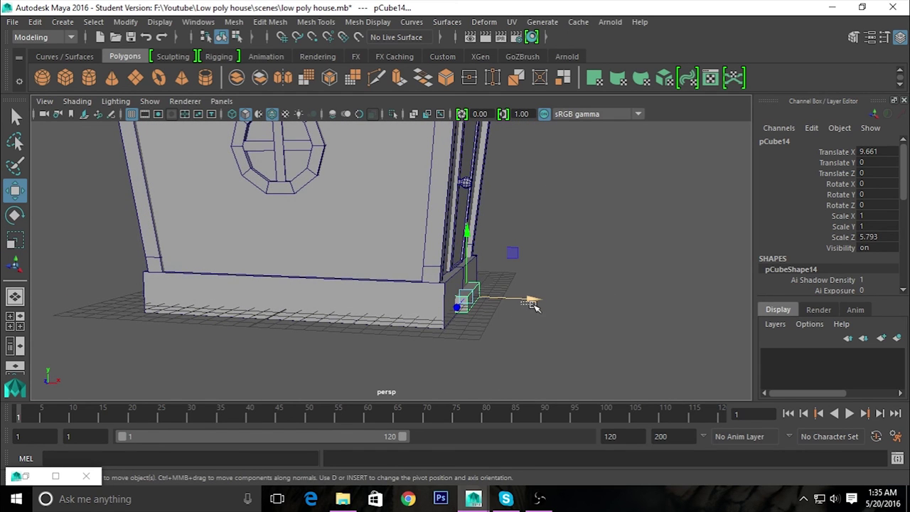
click(530, 297)
click(469, 305)
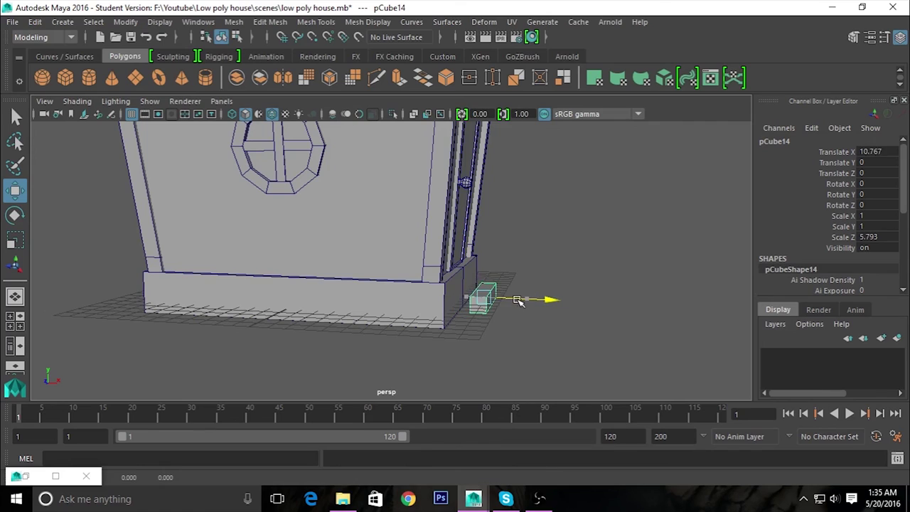
key(r)
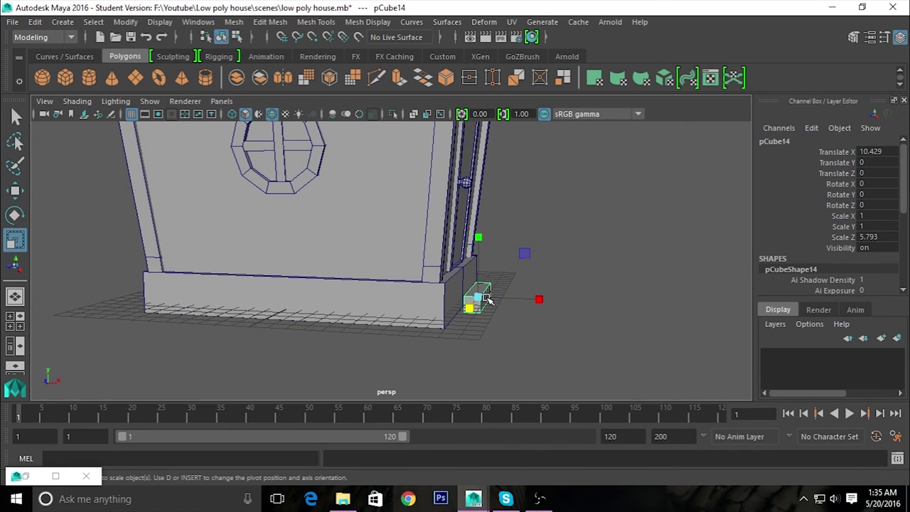
drag(541, 300, 559, 304)
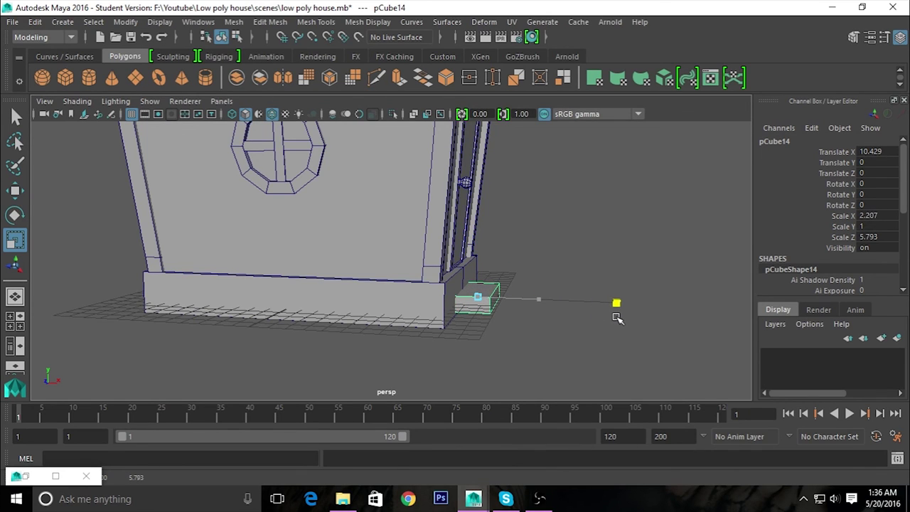
mouse_move(552, 338)
alt+mouse_down()
mouse_move(417, 365)
mouse_move(406, 179)
mouse_move(493, 290)
mouse_move(448, 279)
mouse_move(575, 282)
alt+mouse_up()
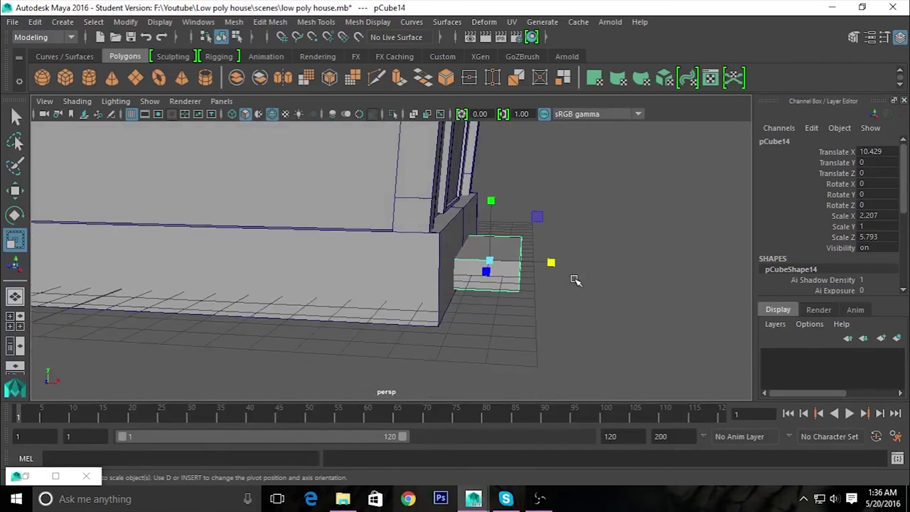
Raise the duplicate pCube15 and slide it back toward the house.
key(w)
drag(498, 217, 489, 185)
drag(548, 234, 520, 238)
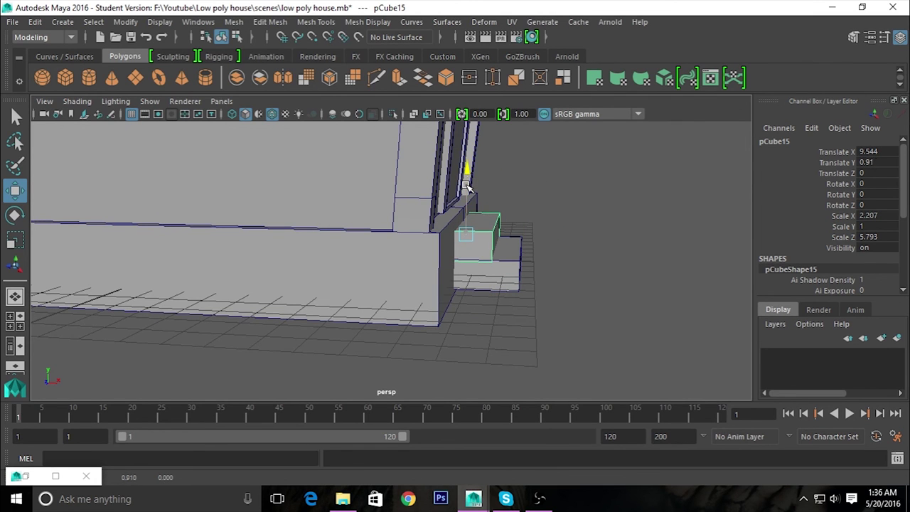
Select the upper step pCube15 and begin trimming its length with the Scale tool.
alt+drag(465, 187, 479, 343)
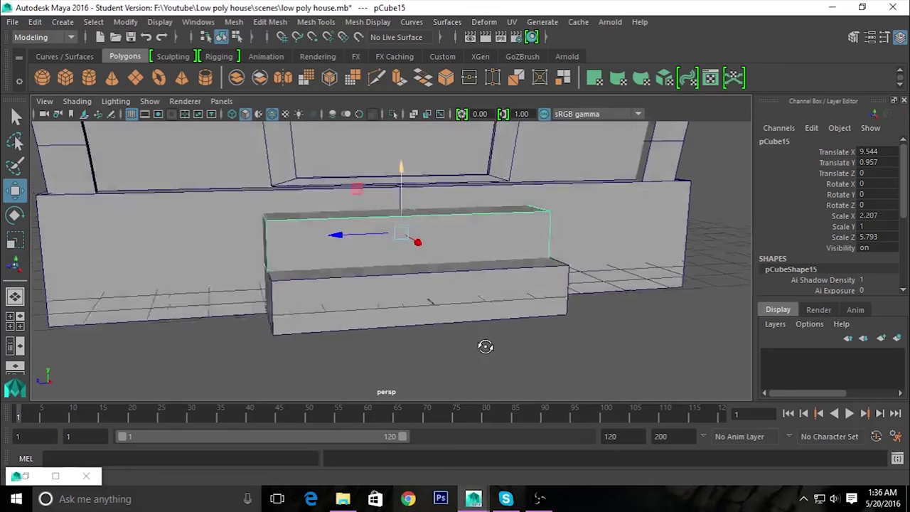
right_drag(418, 191, 477, 132)
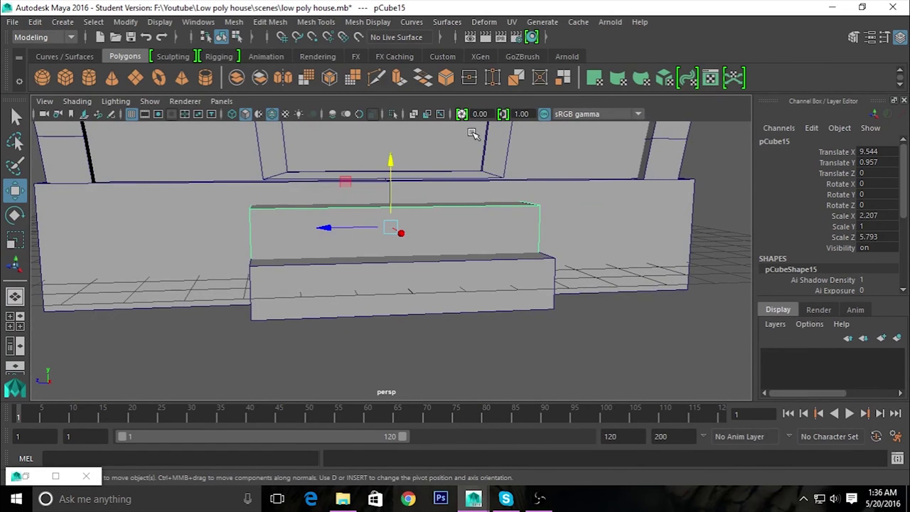
click(649, 334)
mouse_move(649, 334)
alt+mouse_down()
mouse_move(502, 360)
mouse_move(562, 349)
mouse_move(392, 313)
alt+mouse_up()
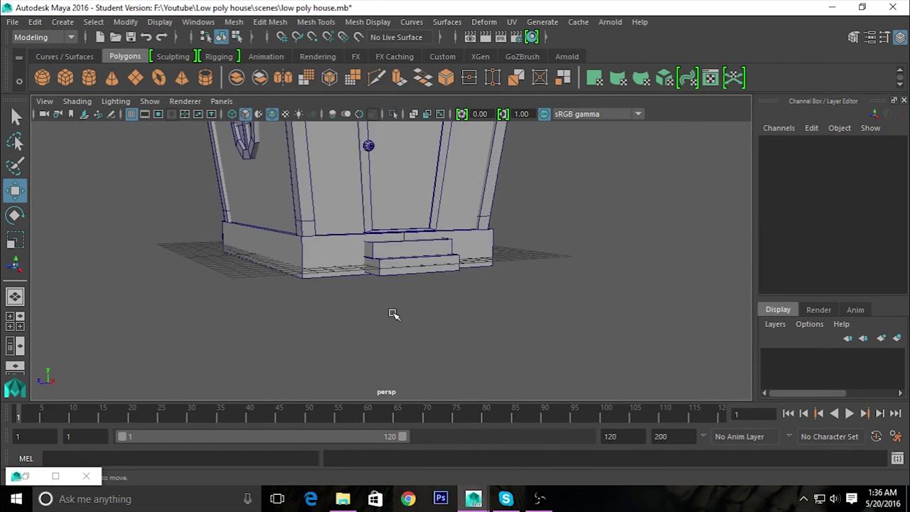
alt+right_drag(392, 312, 602, 487)
alt+drag(543, 383, 487, 382)
click(403, 291)
click(382, 254)
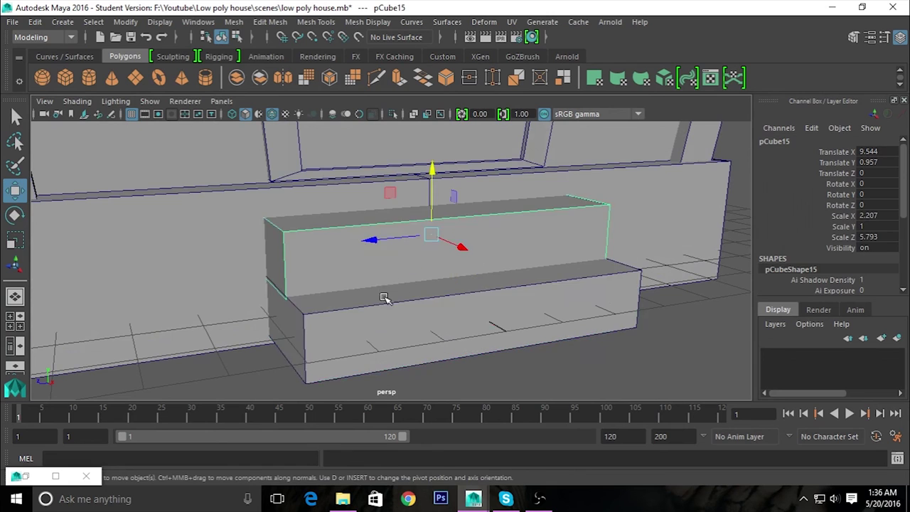
alt+drag(382, 298, 357, 319)
key(r)
drag(353, 245, 353, 247)
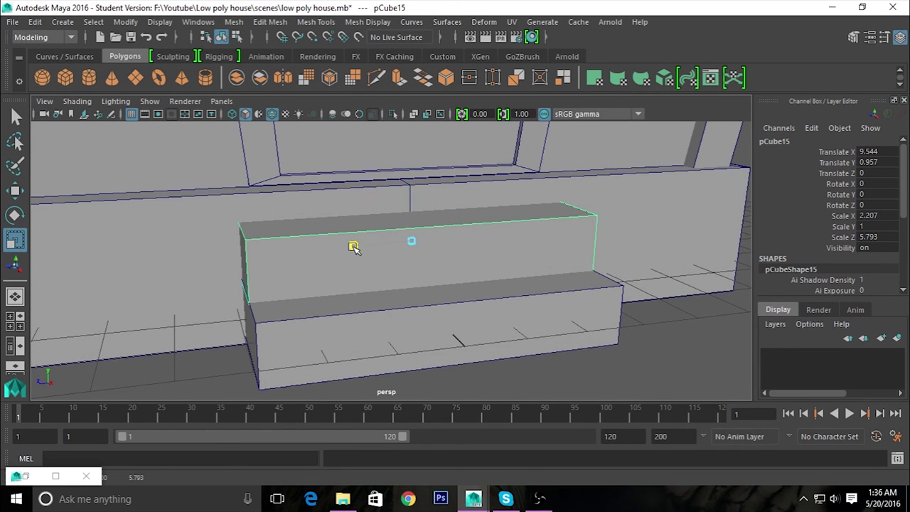
Shorten the upper step further to Scale Z about 4.178, then deselect it.
alt+drag(386, 297, 406, 339)
alt+right_drag(406, 339, 457, 381)
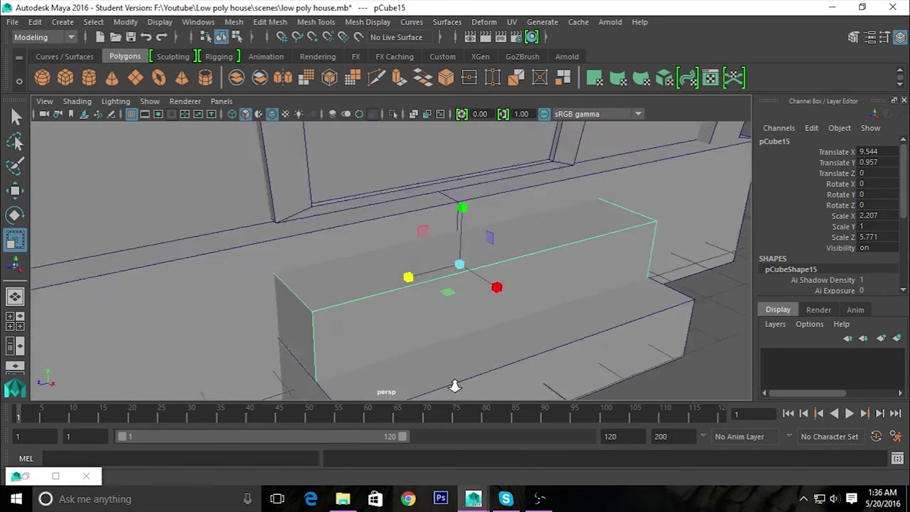
scroll(442, 263, up, 3)
drag(447, 178, 447, 177)
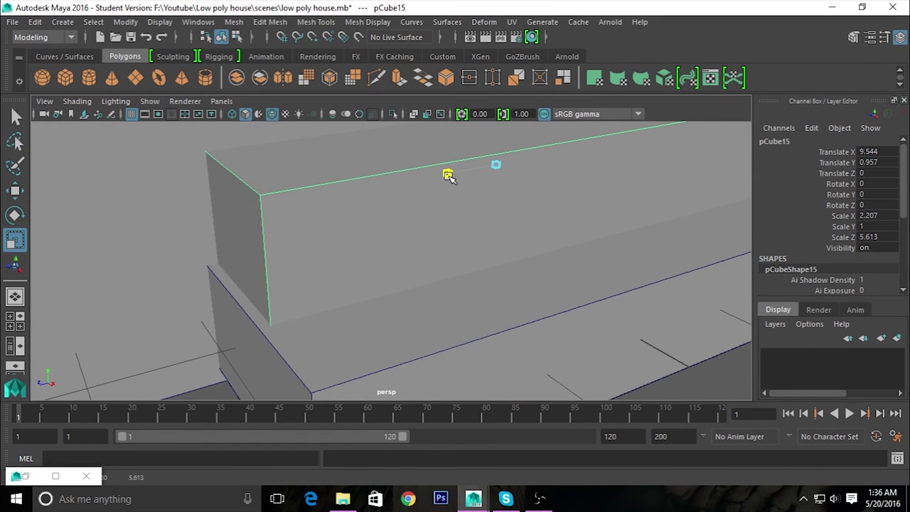
alt+right_drag(549, 246, 449, 315)
mouse_move(448, 315)
alt+mouse_down()
mouse_move(399, 219)
mouse_move(363, 214)
alt+mouse_up()
alt+right_drag(558, 348, 514, 349)
click(514, 348)
mouse_move(514, 349)
alt+mouse_down()
mouse_move(646, 331)
mouse_move(332, 362)
mouse_move(390, 338)
mouse_move(462, 386)
mouse_move(481, 367)
mouse_move(542, 353)
alt+mouse_up()
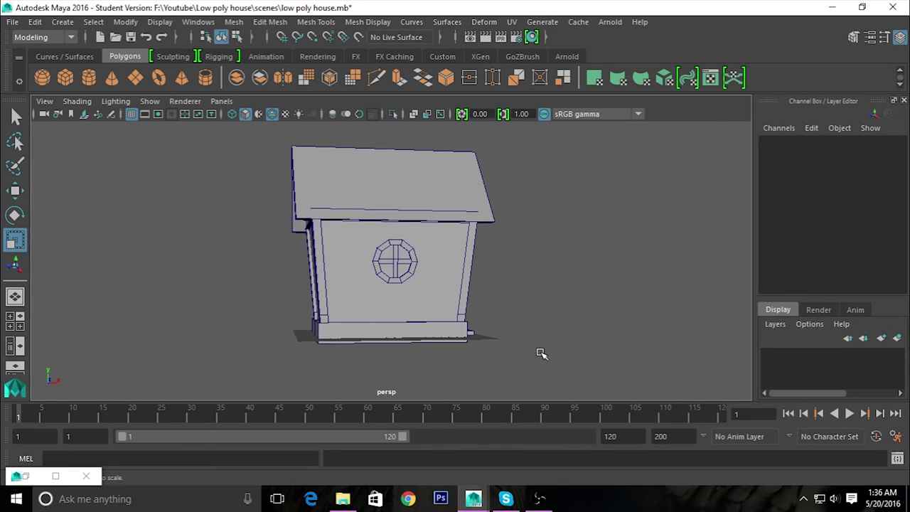
Confirm the save, add pPipe1 and raise it onto the roof at Translate Y 21.303.
key(Return)
mouse_move(552, 341)
alt+mouse_down()
mouse_move(455, 341)
mouse_move(452, 365)
mouse_move(344, 313)
alt+mouse_up()
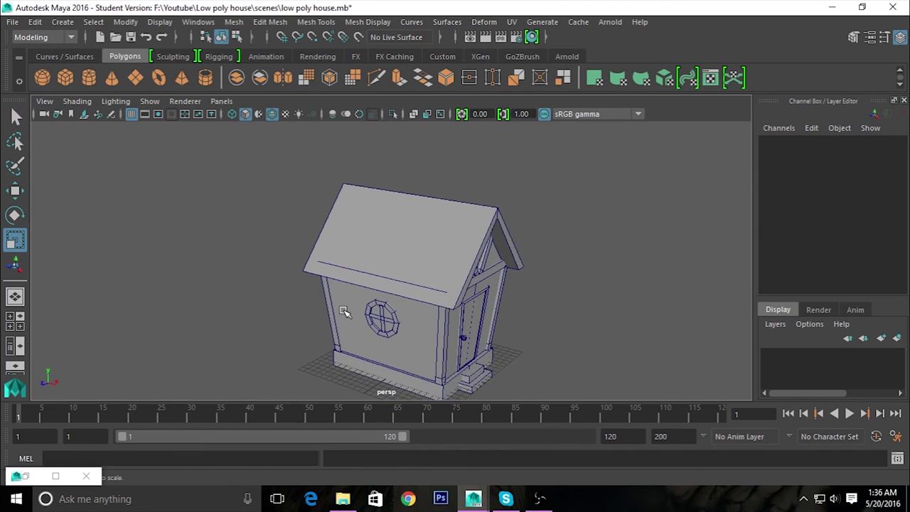
click(206, 78)
key(w)
drag(414, 294, 399, 182)
click(400, 172)
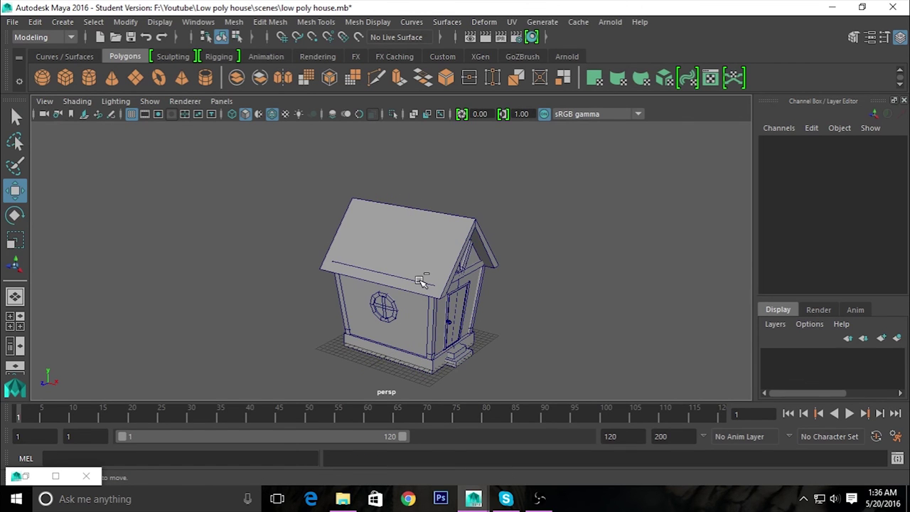
click(421, 281)
Tilt pPipe1 to Rotate X 44.767 so it follows the roof slope.
key(f)
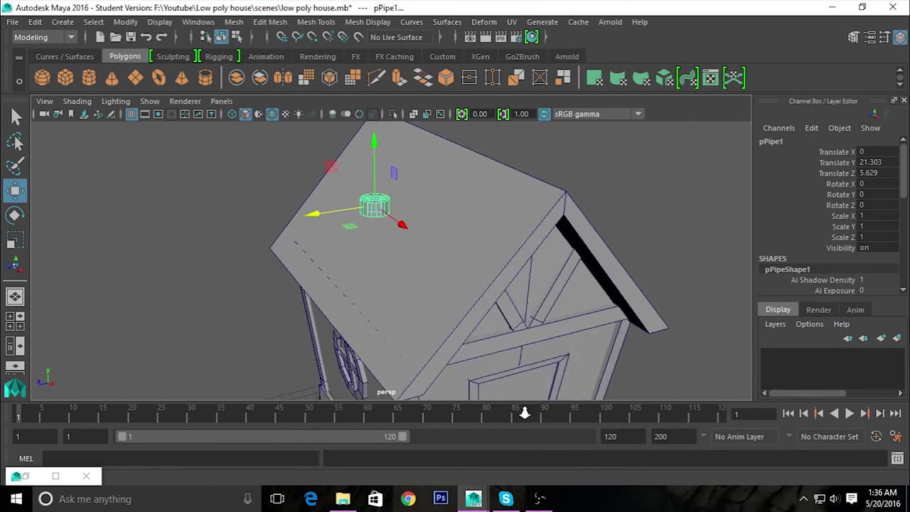
alt+drag(457, 325, 504, 339)
key(e)
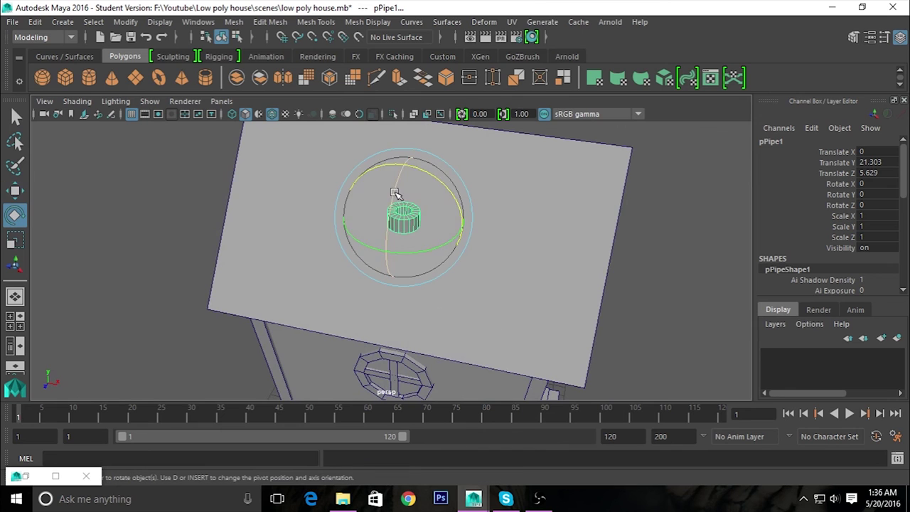
mouse_move(395, 194)
mouse_down()
mouse_move(384, 245)
mouse_move(295, 264)
mouse_up()
Slide the tilted pipe down and into place on the roof.
key(w)
drag(363, 191, 384, 217)
mouse_move(384, 217)
alt+mouse_down()
mouse_move(417, 243)
mouse_move(518, 240)
alt+mouse_up()
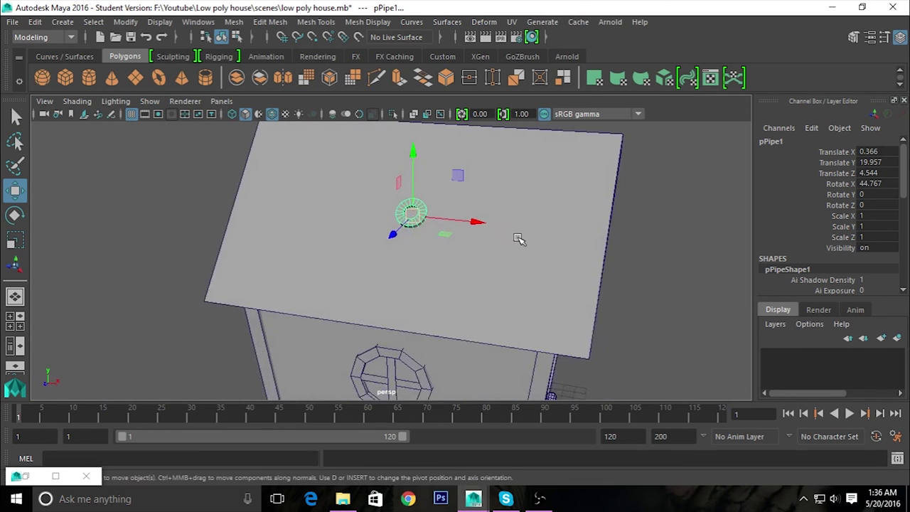
alt+right_drag(518, 240, 595, 315)
key(f)
alt+drag(540, 349, 394, 344)
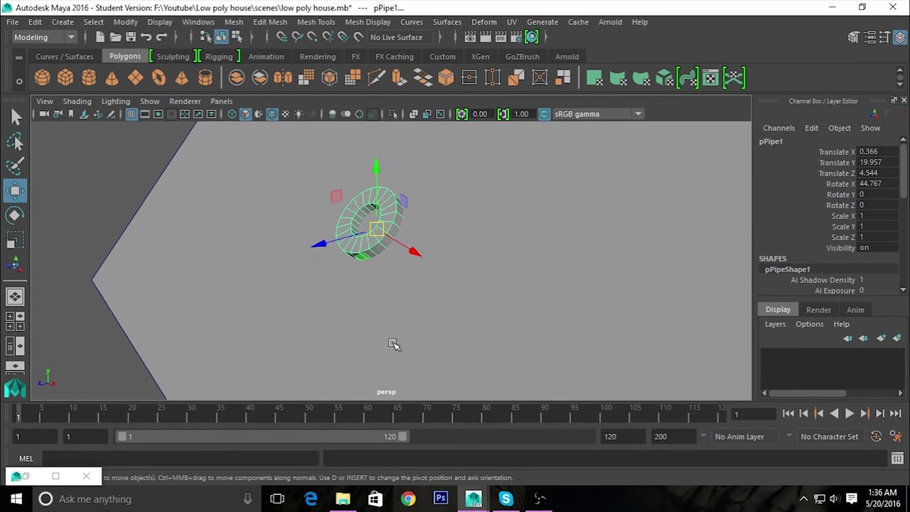
Readjust the pipe's rotation and view the whole house from an angle.
key(e)
alt+drag(342, 187, 534, 290)
scroll(867, 274, down, 5)
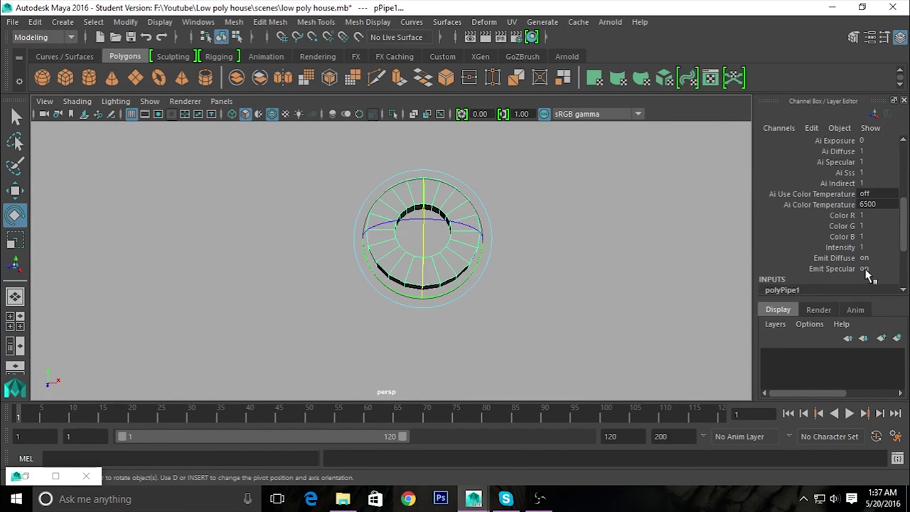
scroll(846, 274, down, 3)
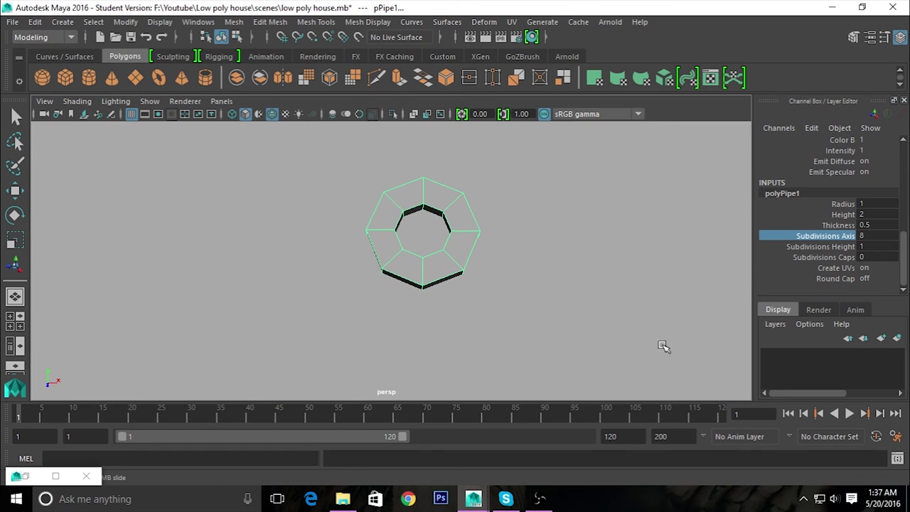
key(ctrl+1)
mouse_move(445, 297)
alt+mouse_down()
mouse_move(470, 325)
mouse_move(537, 238)
mouse_move(531, 331)
mouse_move(476, 343)
alt+mouse_up()
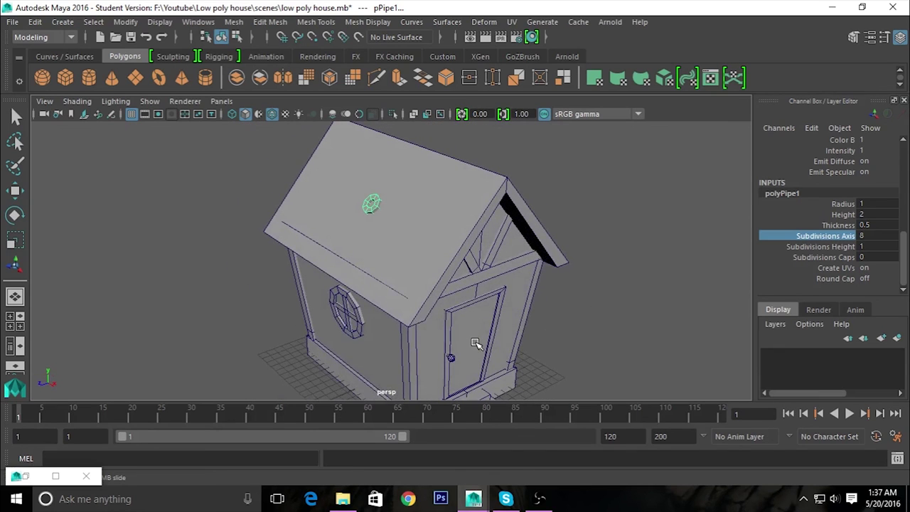
Slide the octagonal pipe across the roof toward the upper slope near the ridge.
key(w)
mouse_move(476, 343)
alt+mouse_down()
mouse_move(536, 330)
mouse_move(520, 294)
mouse_move(381, 280)
mouse_move(276, 331)
mouse_move(214, 315)
alt+mouse_up()
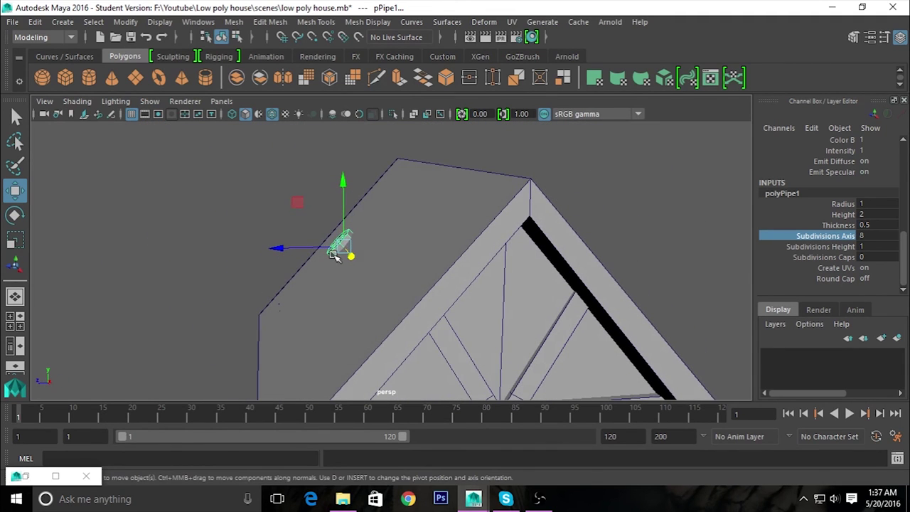
mouse_move(379, 211)
alt+mouse_down()
mouse_move(530, 237)
mouse_move(352, 200)
alt+mouse_up()
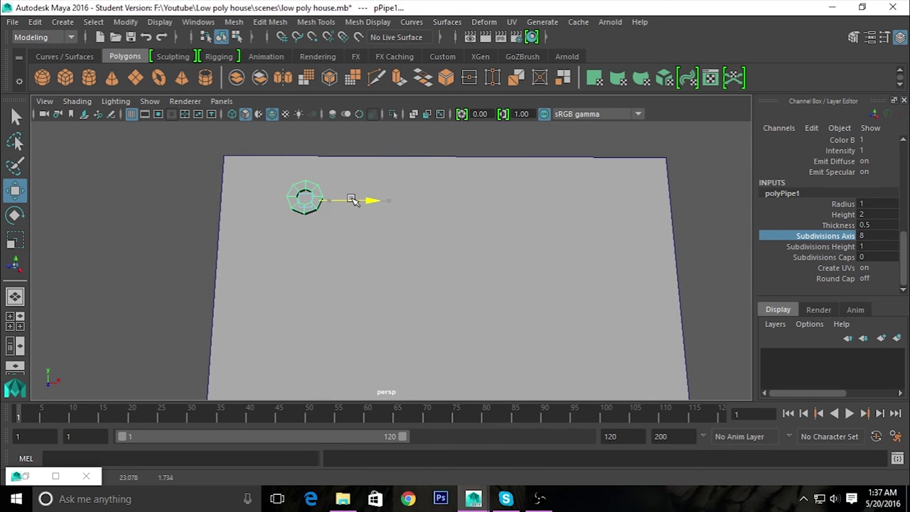
alt+right_drag(645, 299, 561, 311)
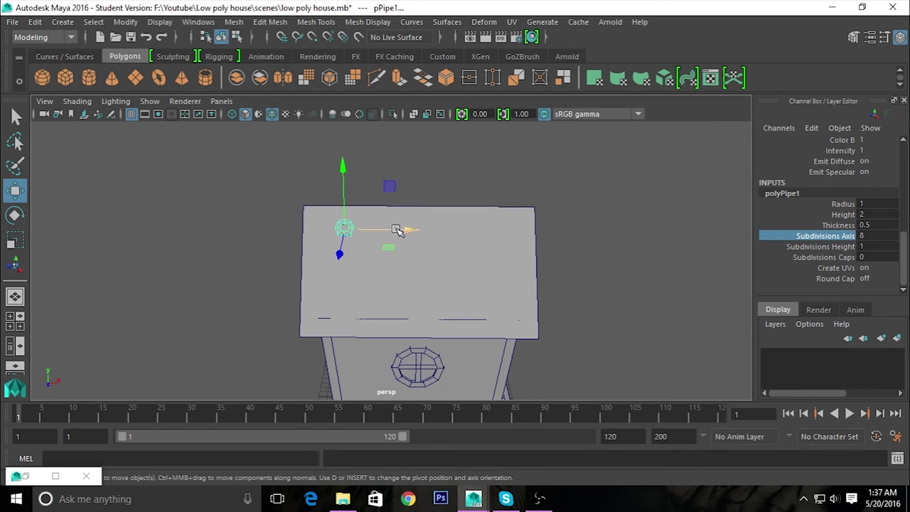
drag(396, 229, 419, 244)
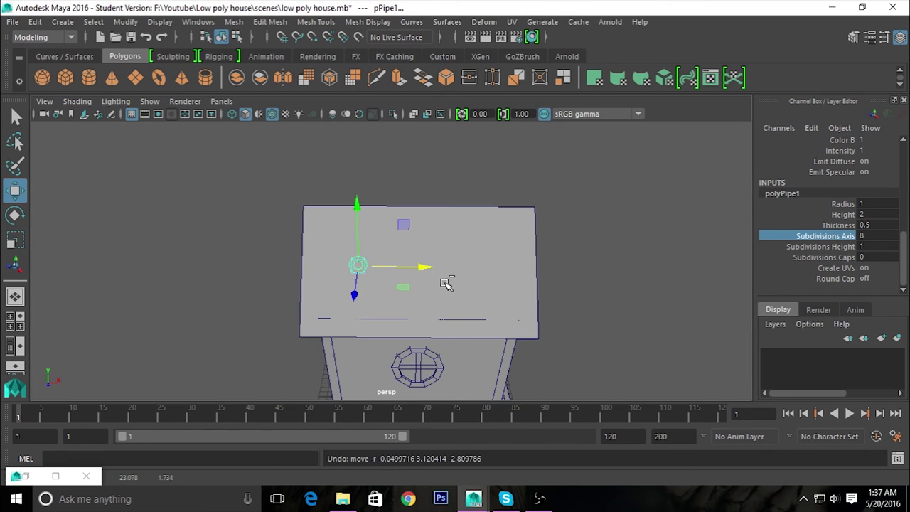
alt+drag(477, 300, 475, 334)
middle_drag(416, 301, 387, 276)
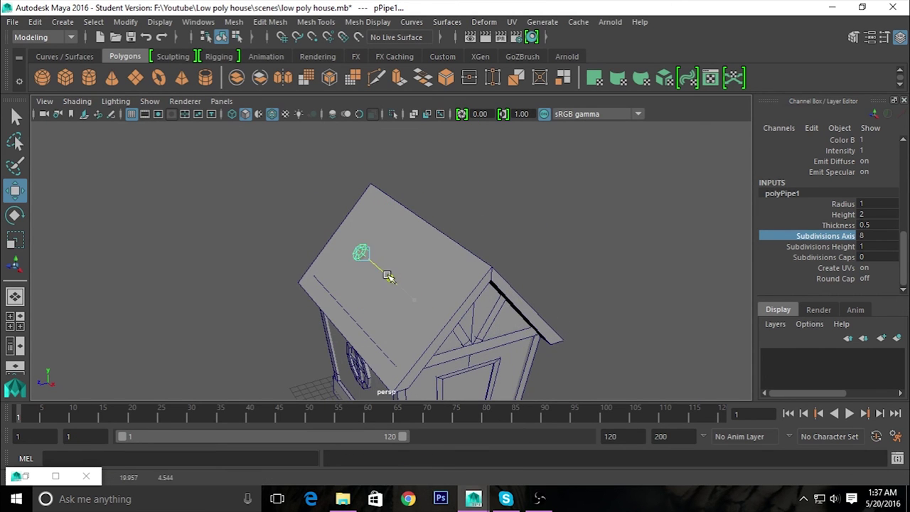
alt+drag(409, 301, 543, 308)
Check the roof from above, then select the chimney cylinder pCylinder2 and frame it.
click(514, 359)
mouse_move(514, 359)
alt+mouse_down()
mouse_move(426, 334)
mouse_move(345, 356)
mouse_move(463, 386)
mouse_move(455, 296)
alt+mouse_up()
alt+right_drag(454, 296, 503, 329)
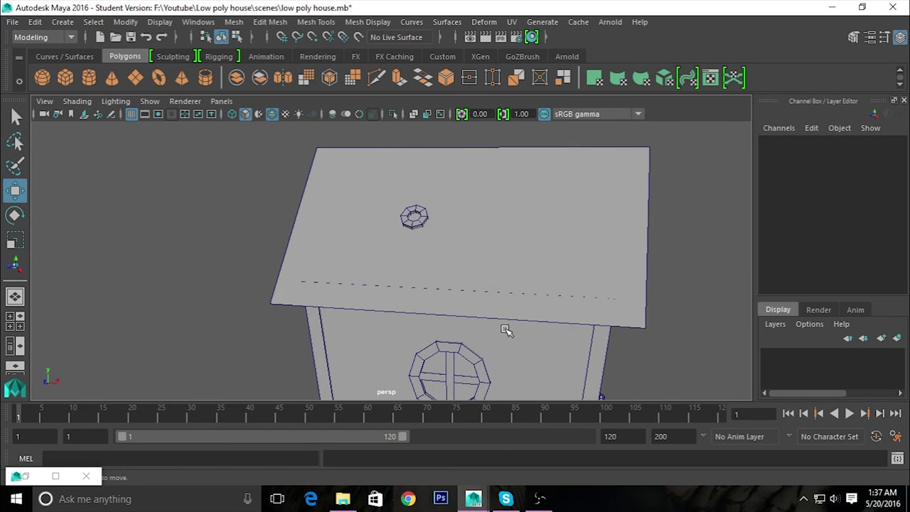
alt+drag(504, 329, 464, 314)
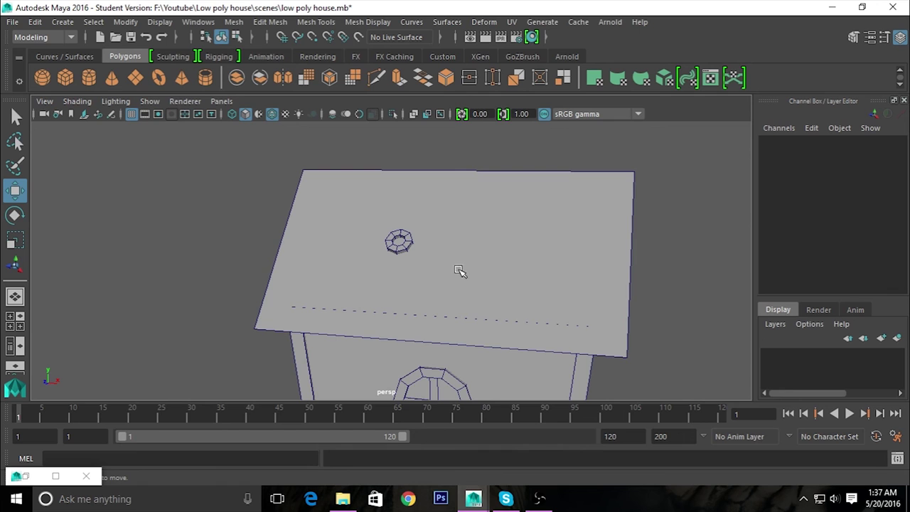
mouse_move(458, 270)
alt+mouse_down()
mouse_move(481, 278)
mouse_move(461, 331)
mouse_move(424, 294)
alt+mouse_up()
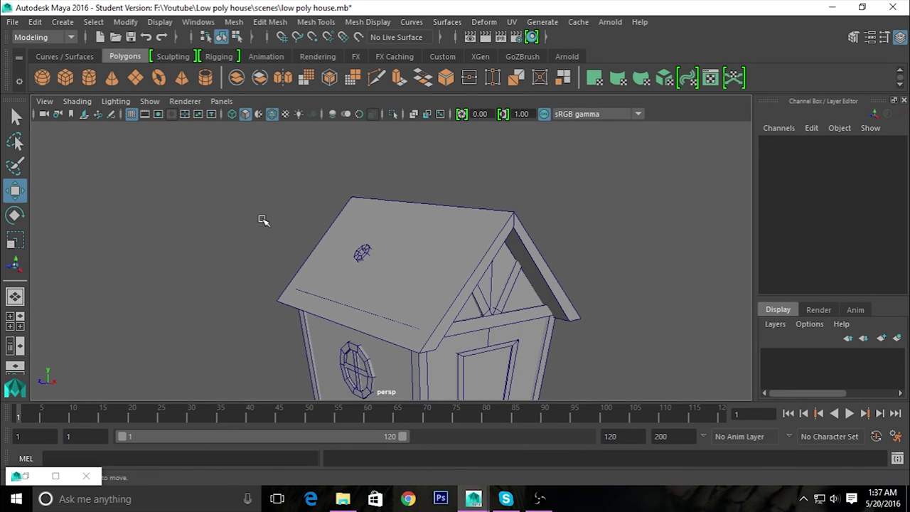
click(478, 298)
key(f)
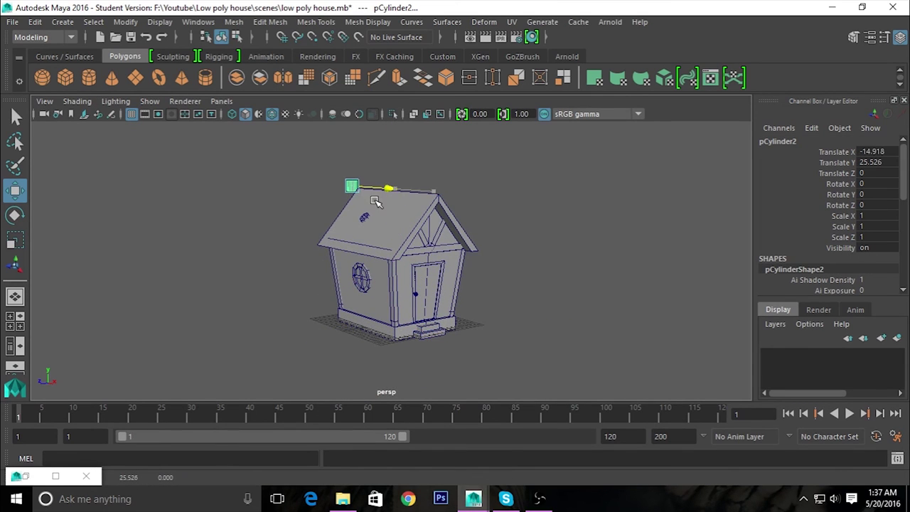
Lower pCylinder2 onto the roof and position it along X.
drag(354, 145, 354, 174)
scroll(381, 211, up, 3)
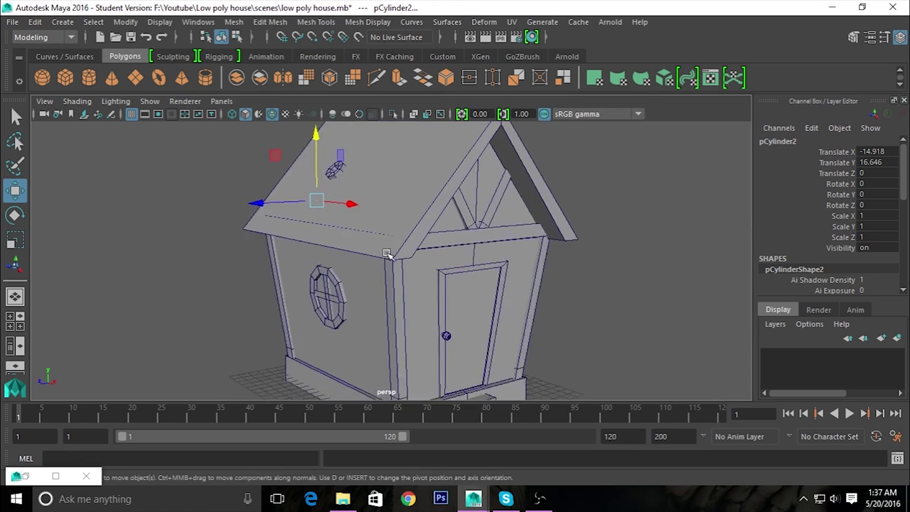
alt+drag(387, 234, 408, 361)
scroll(416, 334, up, 3)
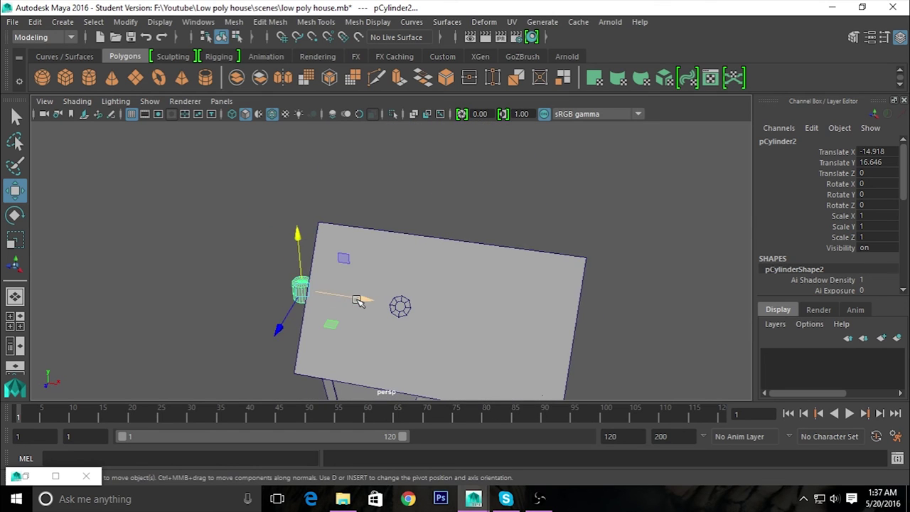
mouse_move(357, 300)
mouse_down()
mouse_move(455, 334)
mouse_move(308, 326)
mouse_up()
mouse_move(357, 290)
mouse_down()
mouse_move(356, 274)
mouse_move(371, 264)
mouse_up()
scroll(372, 264, up, 3)
mouse_move(445, 249)
alt+mouse_down()
mouse_move(292, 270)
mouse_move(320, 273)
alt+mouse_up()
mouse_move(388, 276)
mouse_down()
mouse_move(344, 279)
mouse_move(426, 281)
mouse_move(514, 378)
mouse_move(443, 305)
mouse_move(451, 302)
mouse_up()
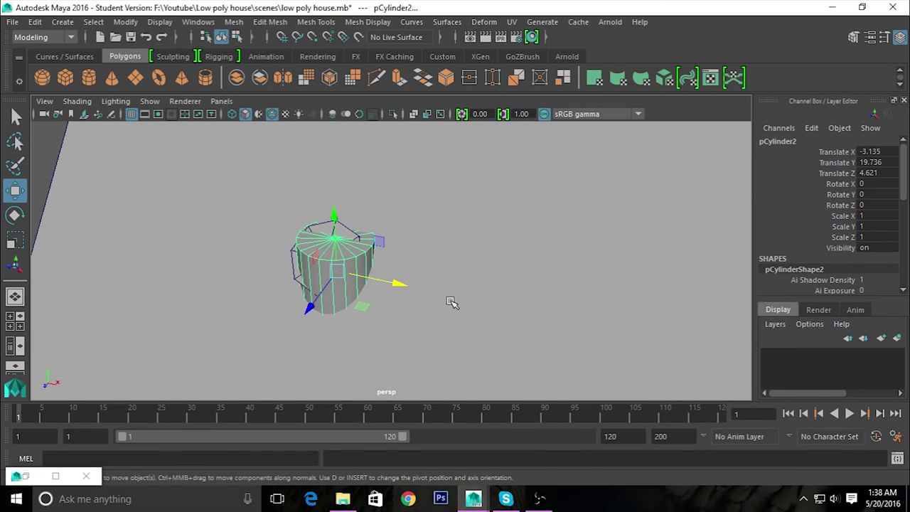
Set the chimney's Subdivisions Axis to 8 and Subdivisions Caps to 0, undoing a trial shrink.
key(r)
drag(337, 273, 299, 263)
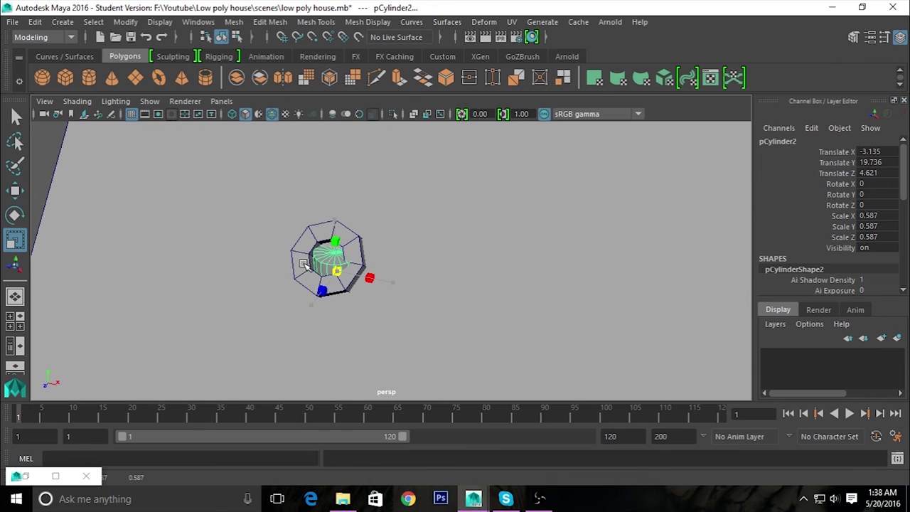
key(ctrl+z)
scroll(843, 248, down, 3)
scroll(843, 248, down, 4)
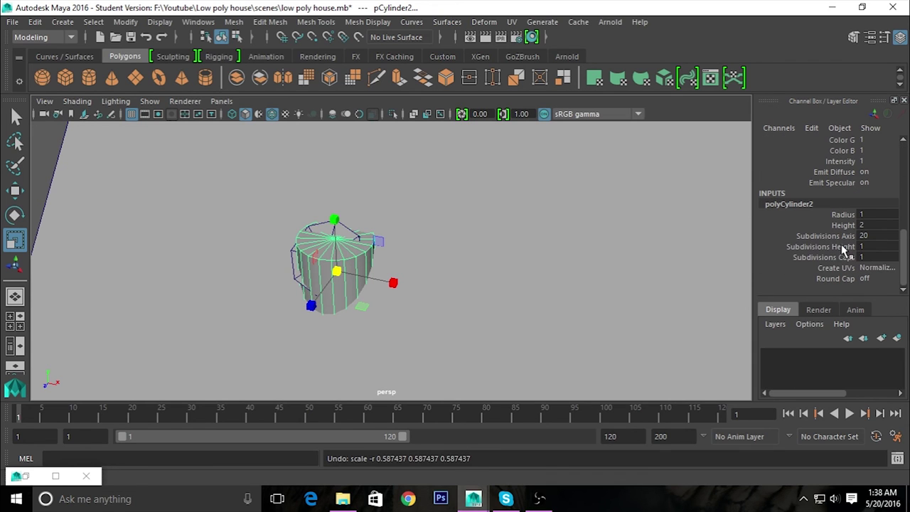
click(825, 235)
mouse_move(593, 302)
middle_down()
mouse_move(482, 294)
mouse_move(508, 296)
middle_up()
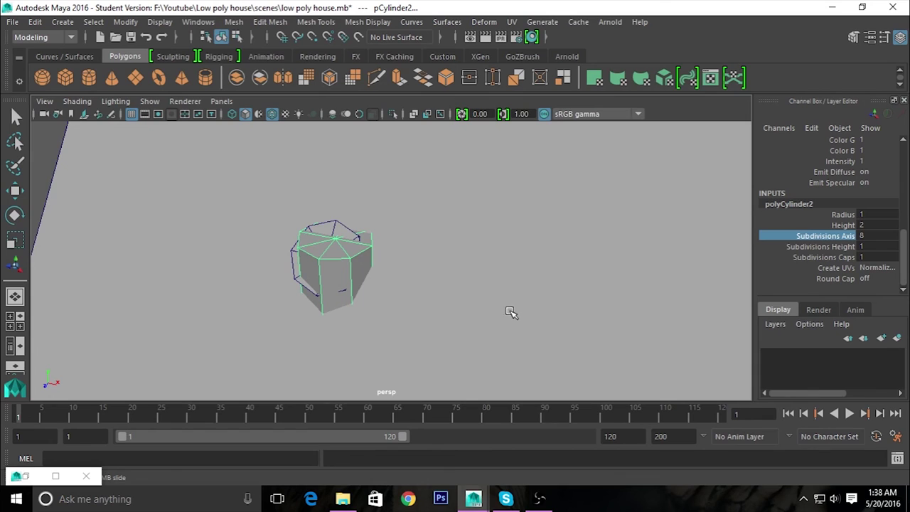
alt+drag(510, 311, 529, 316)
click(825, 256)
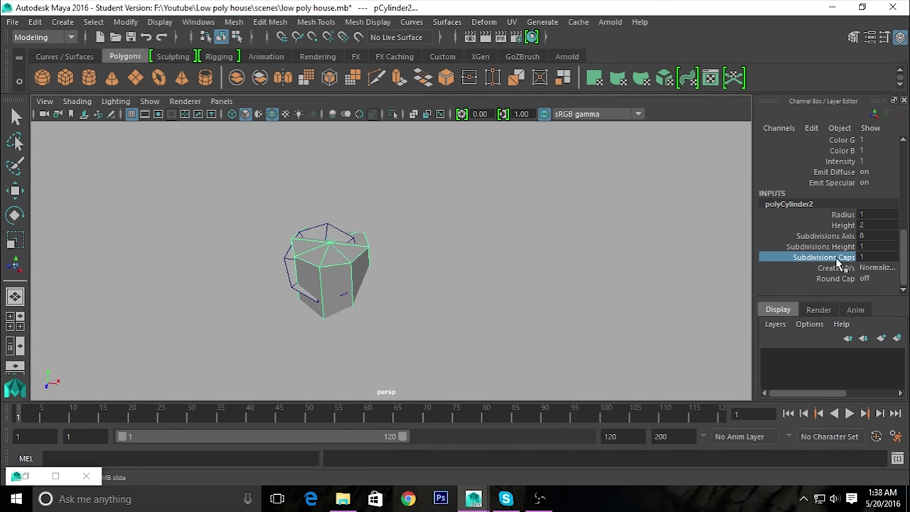
mouse_move(417, 333)
alt+mouse_down()
mouse_move(439, 334)
mouse_move(319, 305)
mouse_move(331, 229)
mouse_move(321, 261)
alt+mouse_up()
Turn the chimney around and shift it up-left on the roof.
key(e)
key(ctrl+z)
mouse_move(358, 217)
mouse_down()
mouse_move(327, 240)
mouse_move(473, 307)
mouse_up()
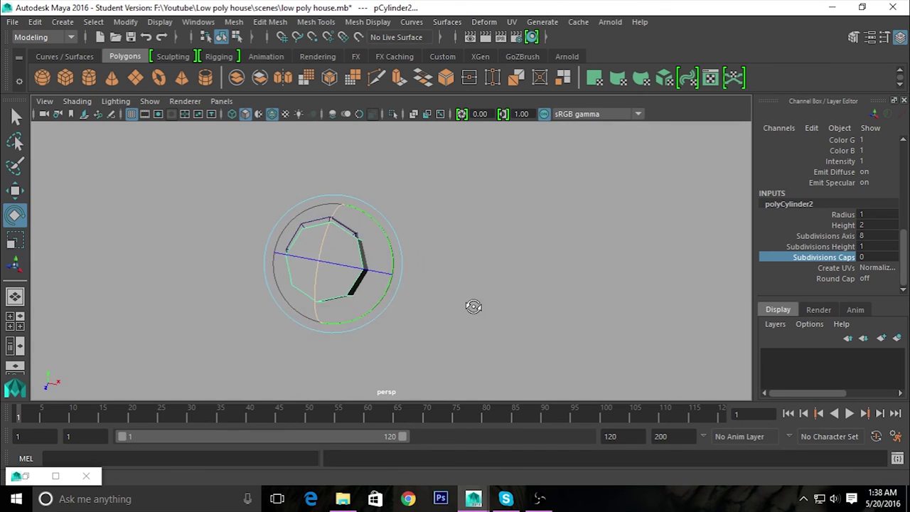
key(w)
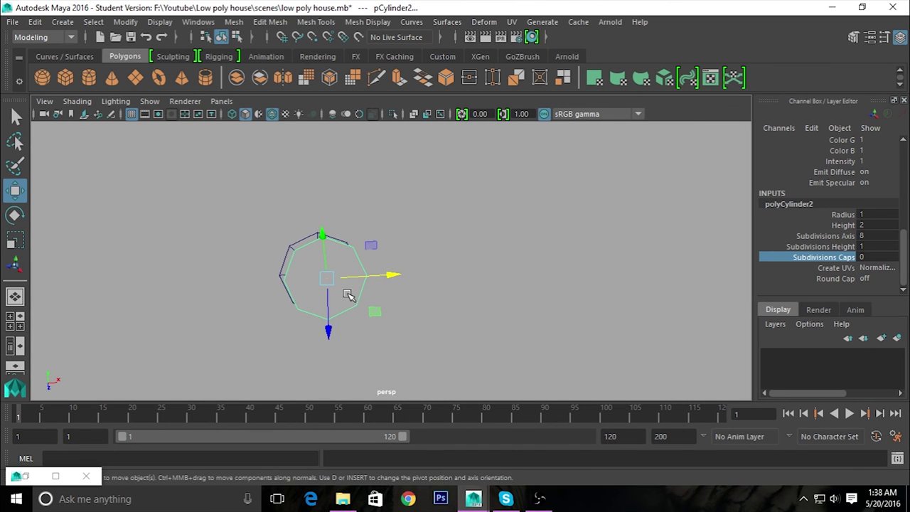
drag(376, 315, 367, 306)
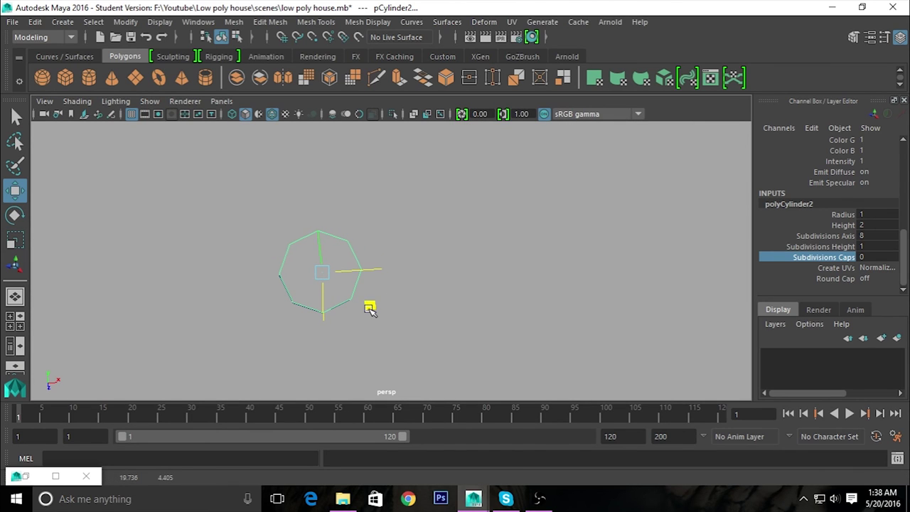
key(r)
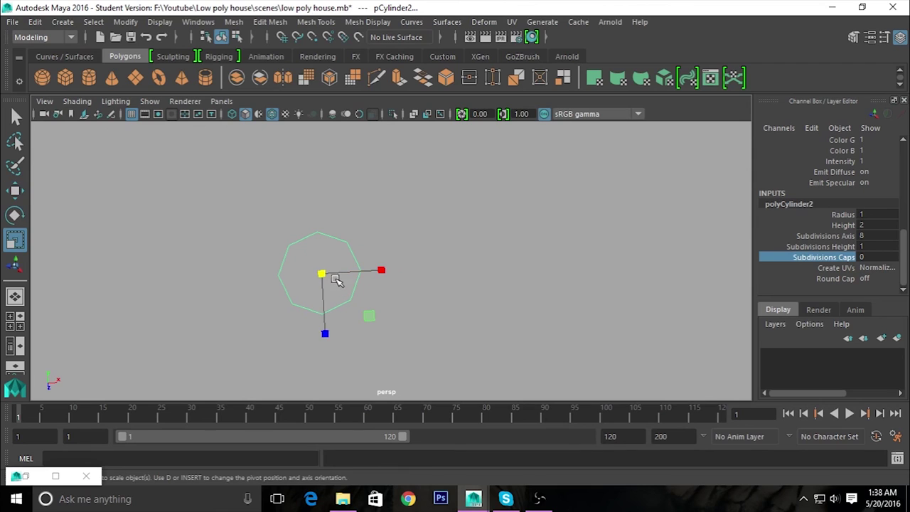
mouse_move(297, 265)
alt+mouse_down()
mouse_move(280, 331)
mouse_move(175, 310)
alt+mouse_up()
key(w)
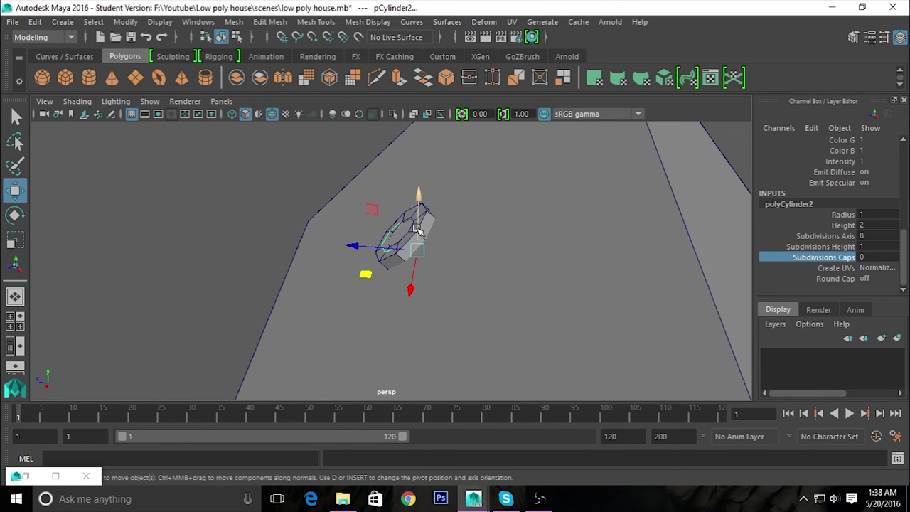
key(r)
mouse_move(423, 296)
alt+mouse_down()
mouse_move(408, 331)
mouse_move(459, 318)
alt+mouse_up()
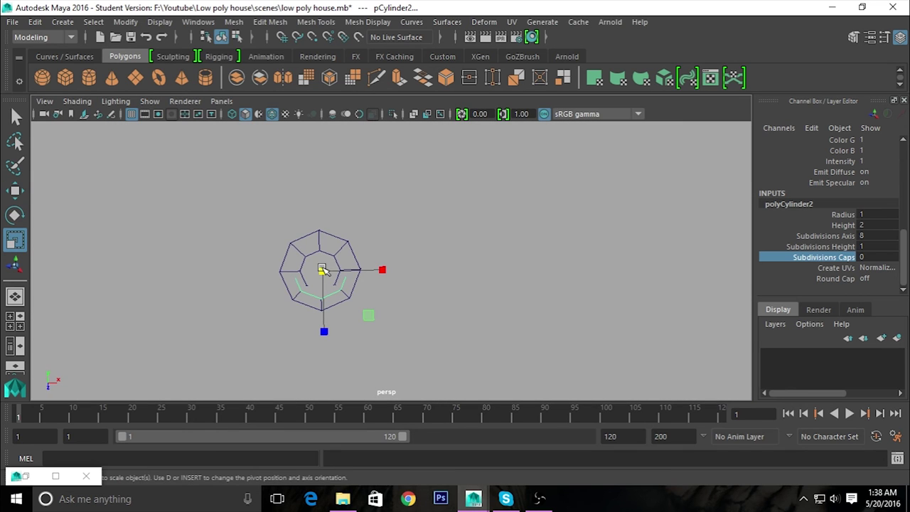
mouse_move(321, 270)
alt+mouse_down()
mouse_move(268, 314)
mouse_move(233, 305)
alt+mouse_up()
Frame the eight-sided chimney and scale down its inner cap face.
key(w)
mouse_move(289, 308)
alt+mouse_down()
mouse_move(316, 258)
mouse_move(340, 265)
alt+mouse_up()
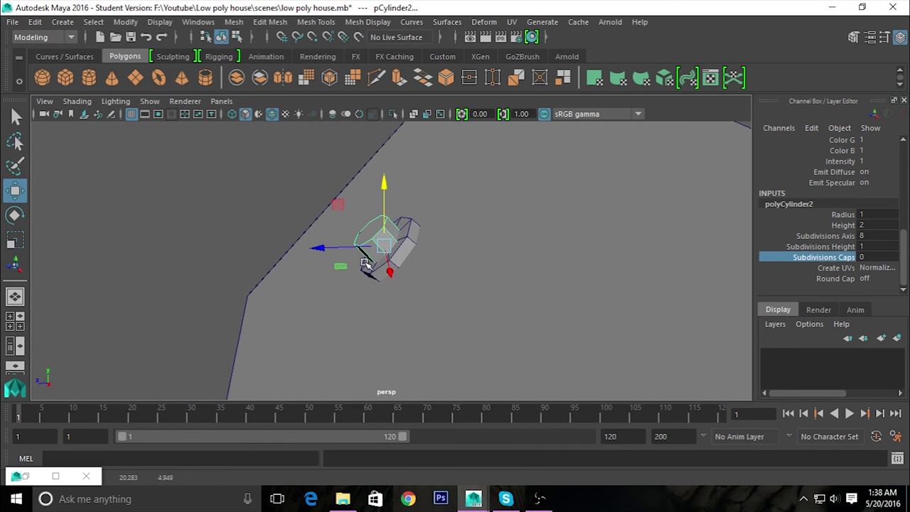
key(f)
mouse_move(477, 256)
alt+mouse_down()
mouse_move(376, 301)
mouse_move(443, 258)
mouse_move(491, 319)
mouse_move(417, 315)
alt+mouse_up()
key(r)
mouse_move(375, 240)
mouse_down()
mouse_move(354, 229)
mouse_move(330, 241)
mouse_move(417, 329)
mouse_move(450, 339)
mouse_up()
alt+middle_drag(451, 339, 532, 346)
mouse_move(532, 345)
alt+mouse_down()
mouse_move(507, 285)
mouse_move(490, 304)
alt+mouse_up()
Tumble around the octagonal chimney and bring up the cylinder's component choices.
key(w)
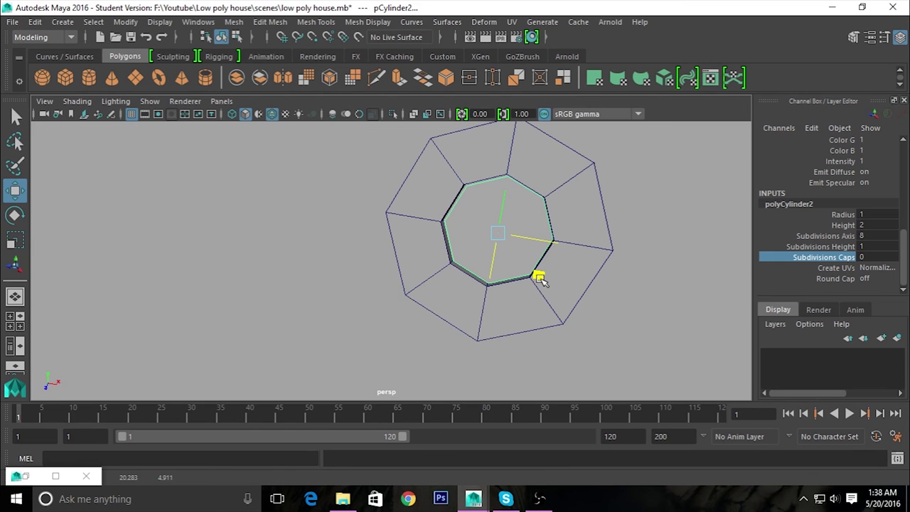
mouse_move(539, 280)
alt+mouse_down()
mouse_move(511, 299)
mouse_move(544, 331)
mouse_move(673, 345)
mouse_move(610, 386)
mouse_move(619, 372)
alt+mouse_up()
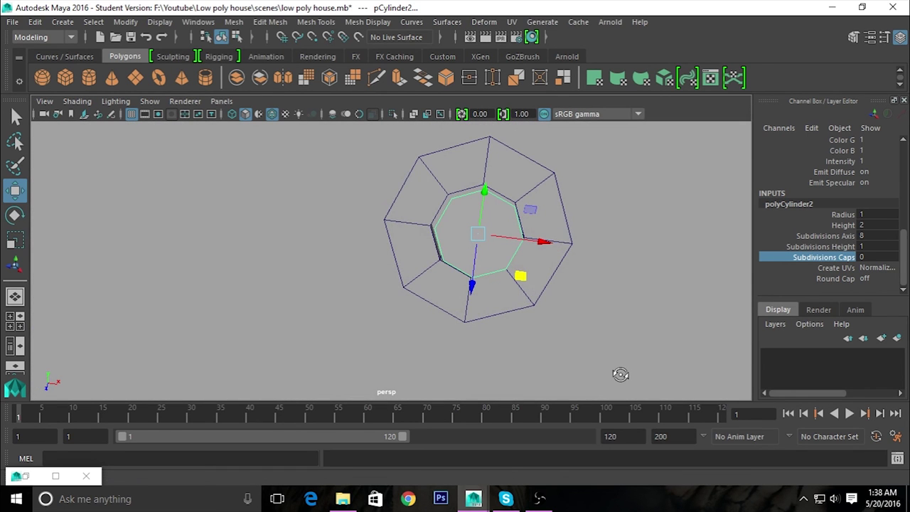
mouse_move(519, 276)
alt+mouse_down()
mouse_move(532, 304)
mouse_move(538, 285)
mouse_move(565, 349)
mouse_move(596, 381)
mouse_move(524, 392)
mouse_move(547, 378)
mouse_move(530, 358)
alt+mouse_up()
mouse_move(510, 283)
middle_down()
mouse_move(488, 339)
mouse_move(574, 339)
mouse_move(528, 367)
mouse_move(413, 370)
middle_up()
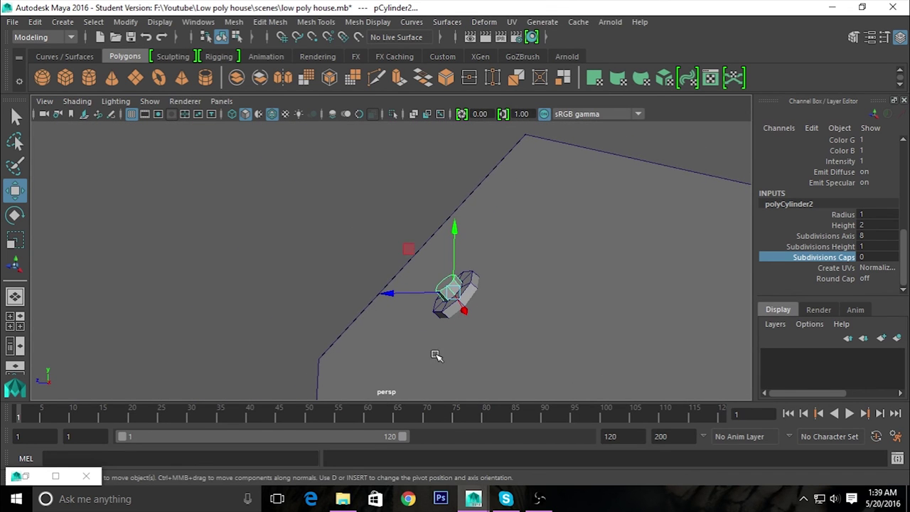
alt+right_drag(436, 355, 521, 399)
right_drag(489, 301, 491, 160)
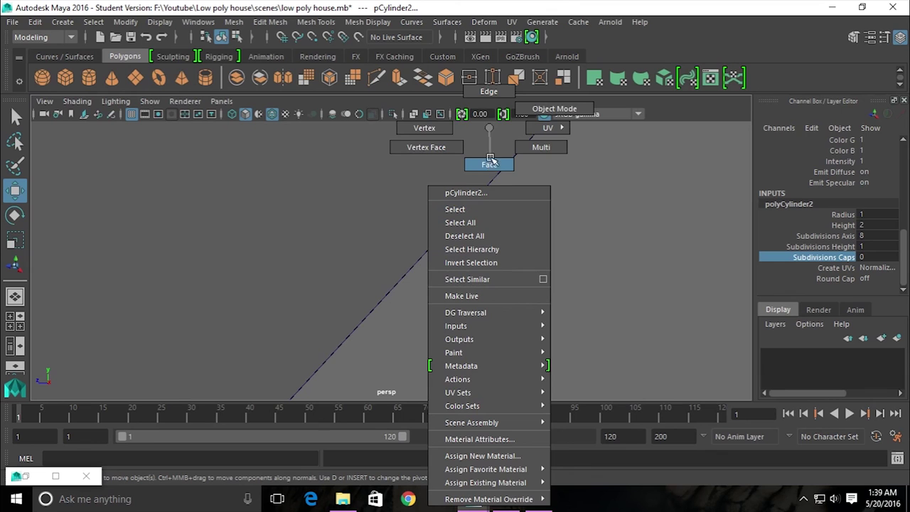
In side view, select the cylinder's top vertex ring and drag it up-left into a long diagonal pipe.
right_drag(492, 128, 492, 130)
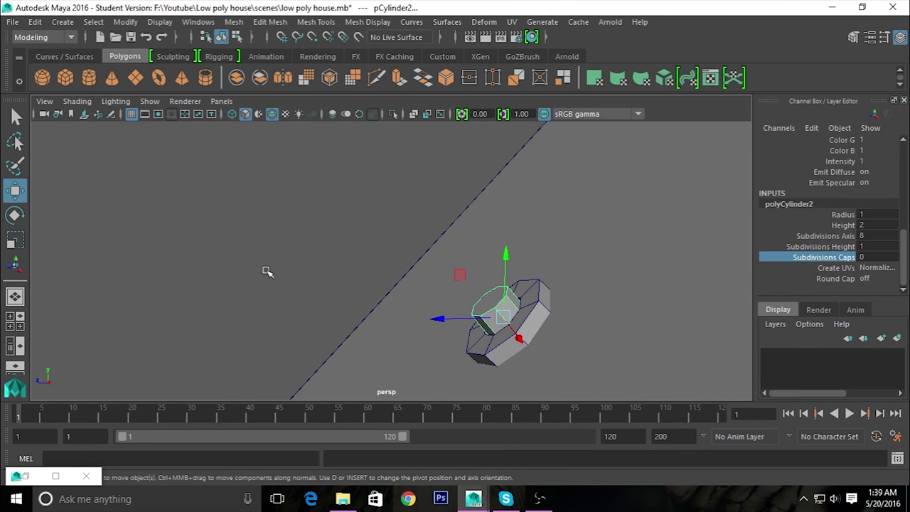
key(space)
key(space)
scroll(538, 284, down, 2)
scroll(435, 254, up, 3)
alt+middle_drag(455, 284, 440, 277)
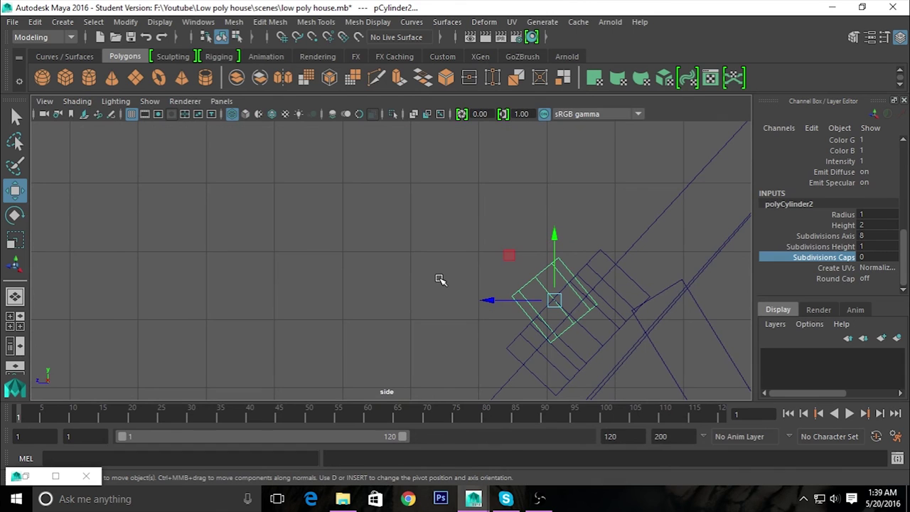
key(F9)
drag(572, 307, 572, 307)
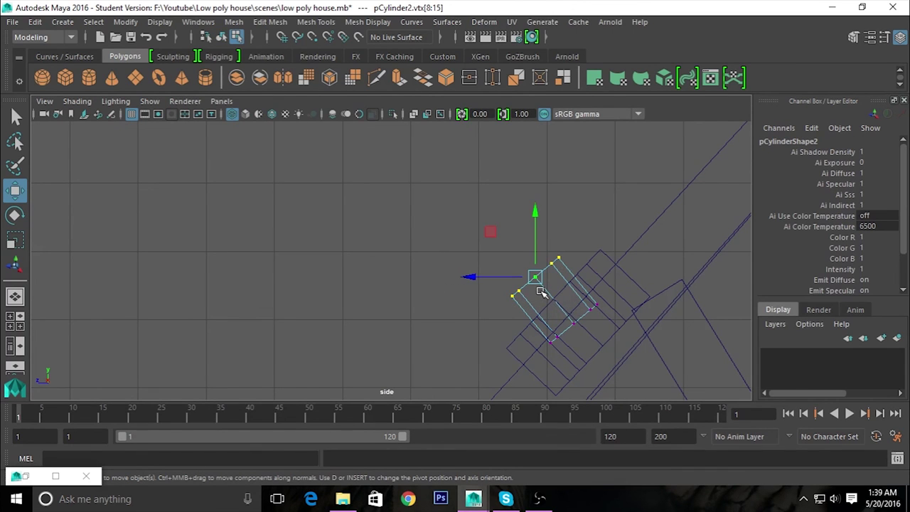
drag(538, 278, 469, 200)
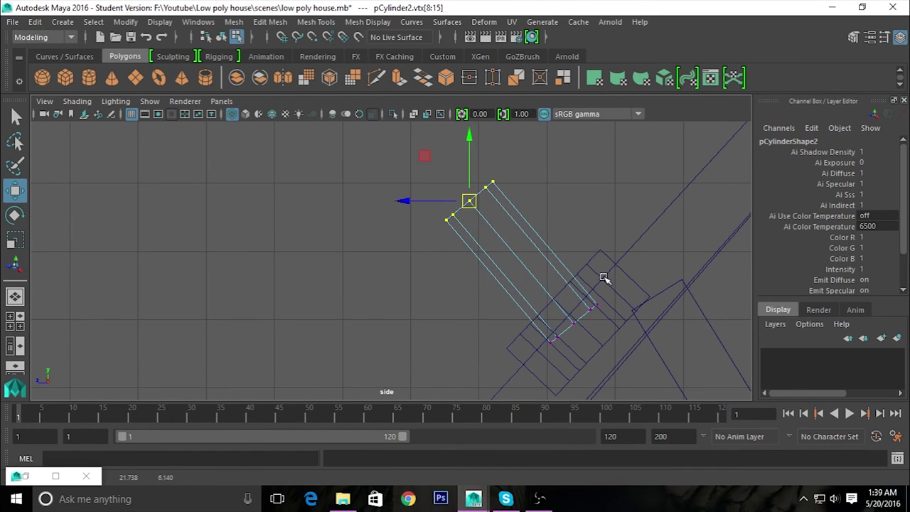
mouse_move(550, 231)
alt+middle_down()
mouse_move(532, 297)
mouse_move(572, 381)
mouse_move(557, 290)
alt+middle_up()
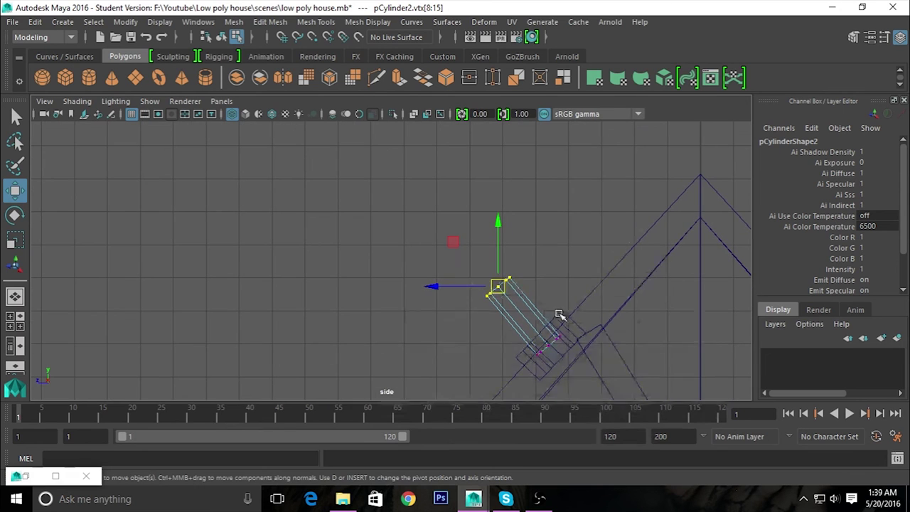
Back in perspective, switch the cylinder to face mode and select its top face.
key(space)
key(space)
alt+drag(536, 224, 553, 236)
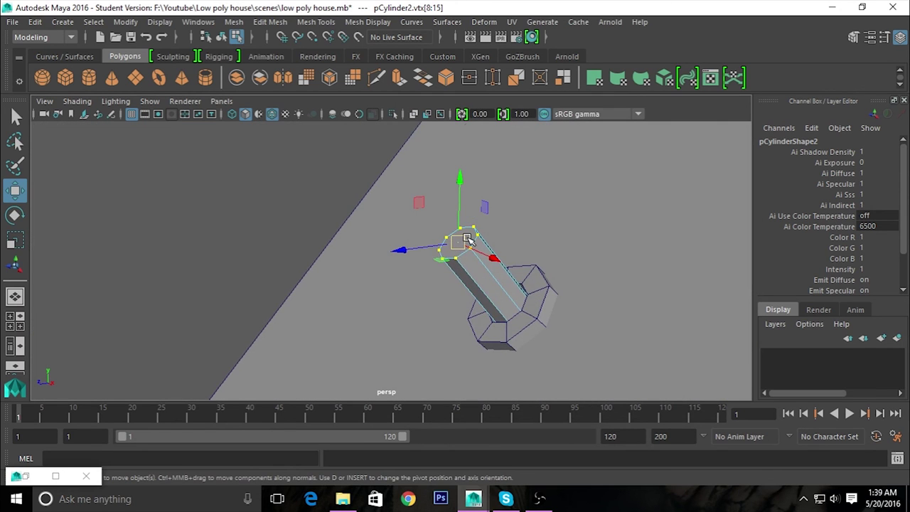
right_drag(467, 238, 462, 167)
click(463, 236)
shift+right_drag(465, 234, 470, 262)
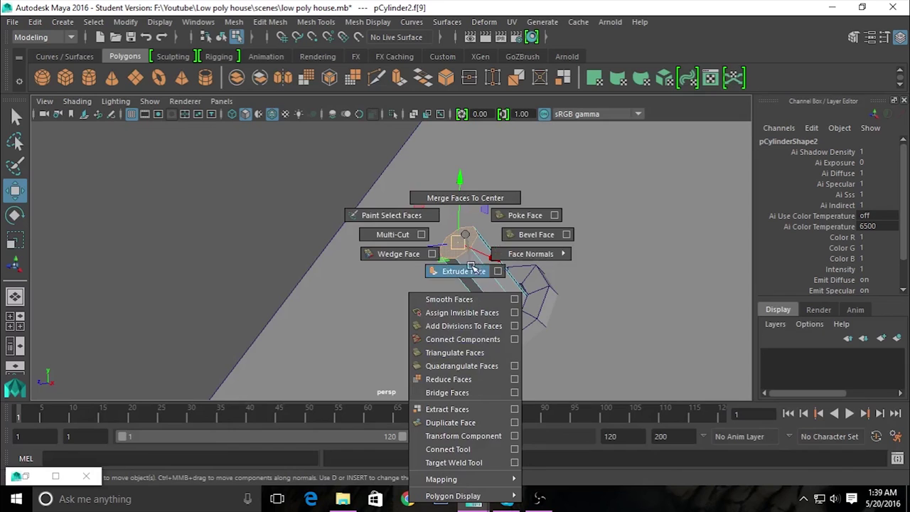
Extrude the pipe's top face diagonally by 3.384 in side view.
click(470, 262)
alt+drag(497, 284, 540, 298)
key(space)
key(space)
alt+middle_drag(599, 293, 575, 306)
drag(473, 299, 444, 265)
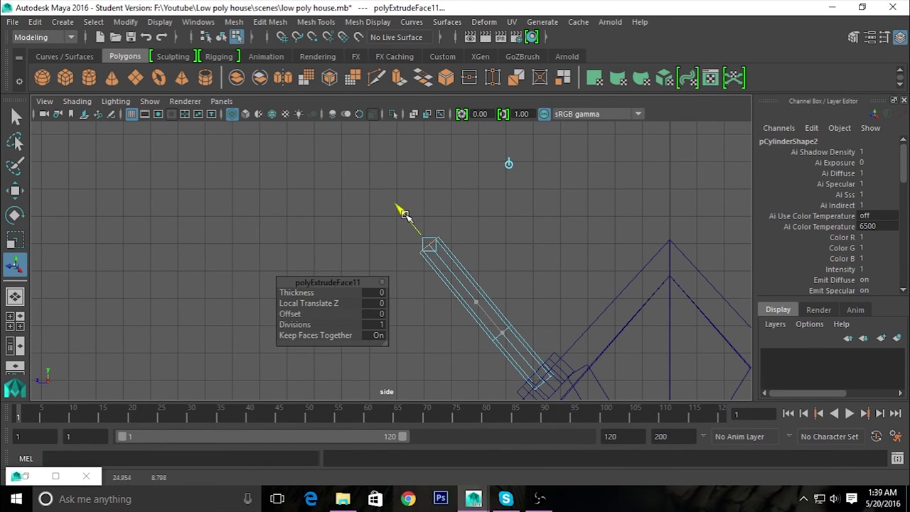
drag(416, 222, 420, 231)
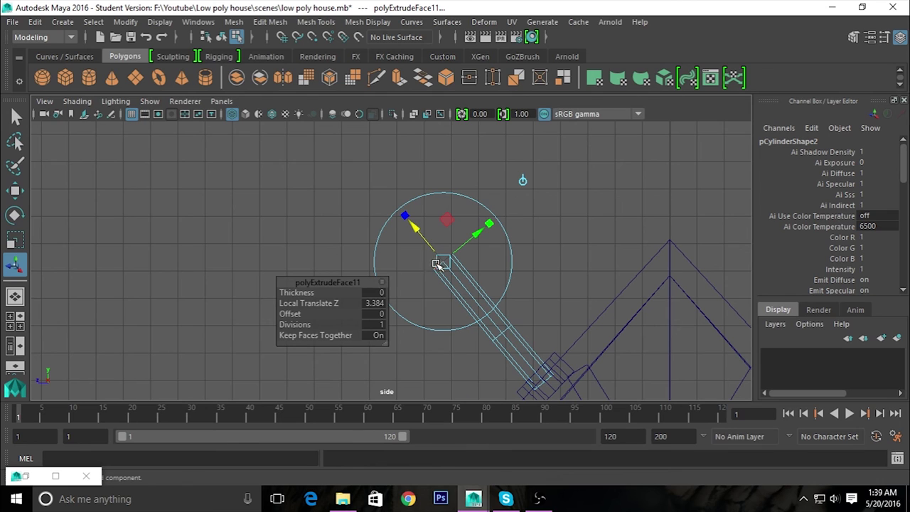
Extrude the top face again up-left by 4.194, then select the lower vertex ring.
shift+right_drag(433, 264, 441, 272)
drag(435, 254, 345, 142)
mouse_move(419, 229)
alt+middle_down()
mouse_move(466, 299)
mouse_move(506, 285)
alt+middle_up()
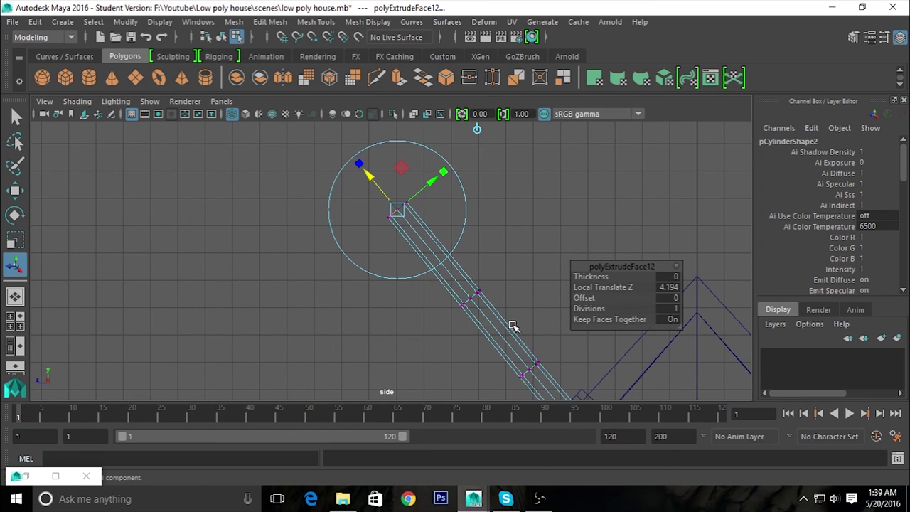
alt+middle_drag(513, 326, 531, 289)
drag(535, 268, 471, 320)
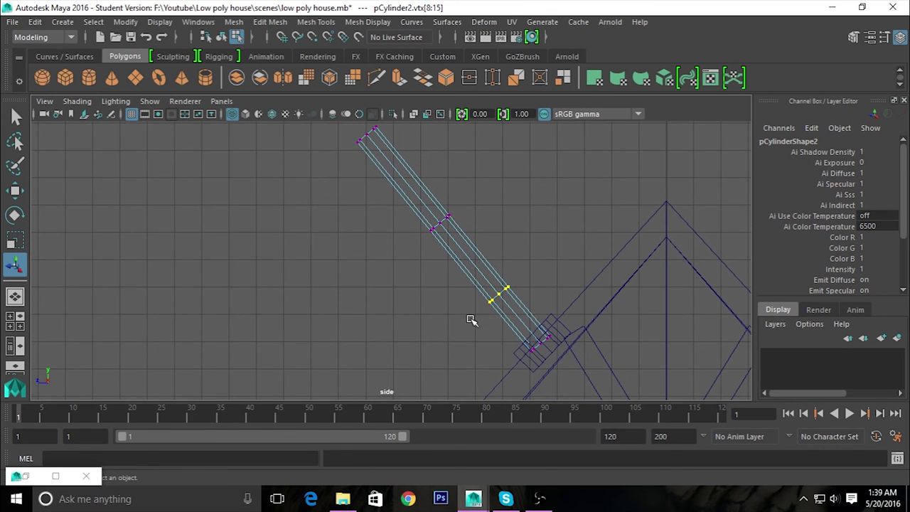
In side view, shift the pipe's lower, middle and end vertex rings sideways to bend it.
key(e)
key(w)
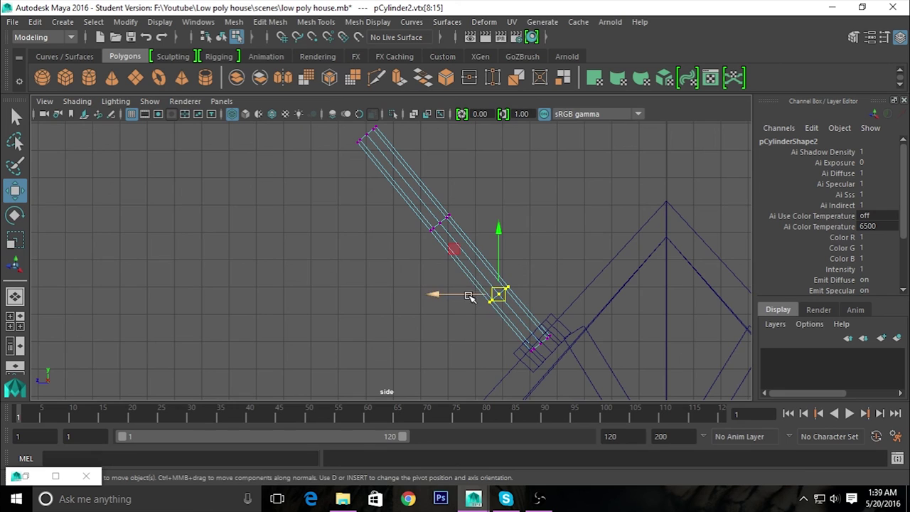
drag(469, 297, 452, 297)
mouse_move(458, 206)
mouse_down()
mouse_move(411, 222)
mouse_move(456, 223)
mouse_up()
alt+middle_drag(312, 124, 334, 213)
drag(346, 199, 401, 236)
drag(348, 224, 451, 226)
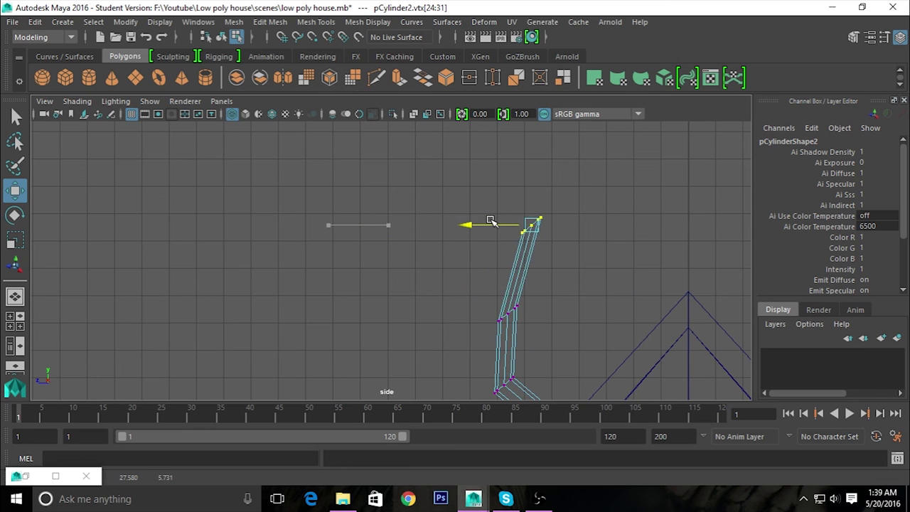
drag(451, 226, 416, 234)
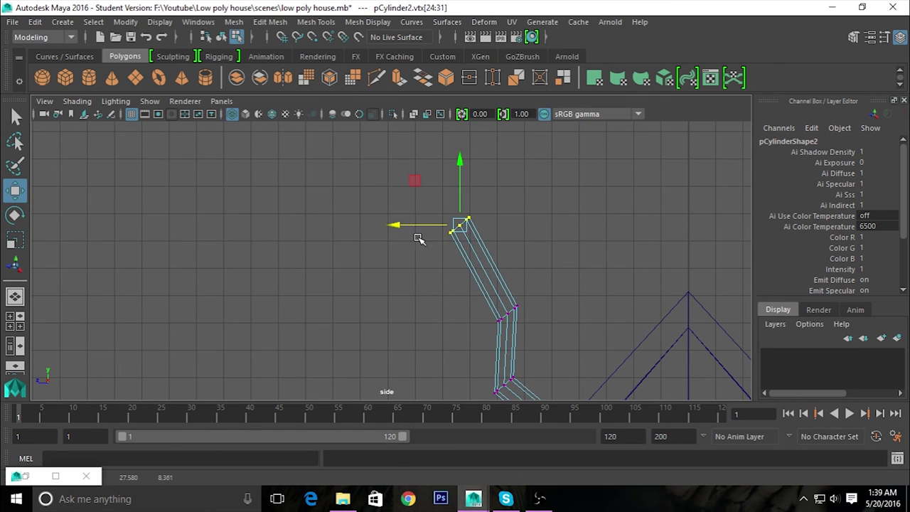
scroll(417, 238, down, 2)
mouse_move(524, 308)
alt+middle_down()
mouse_move(568, 186)
mouse_move(564, 268)
alt+middle_up()
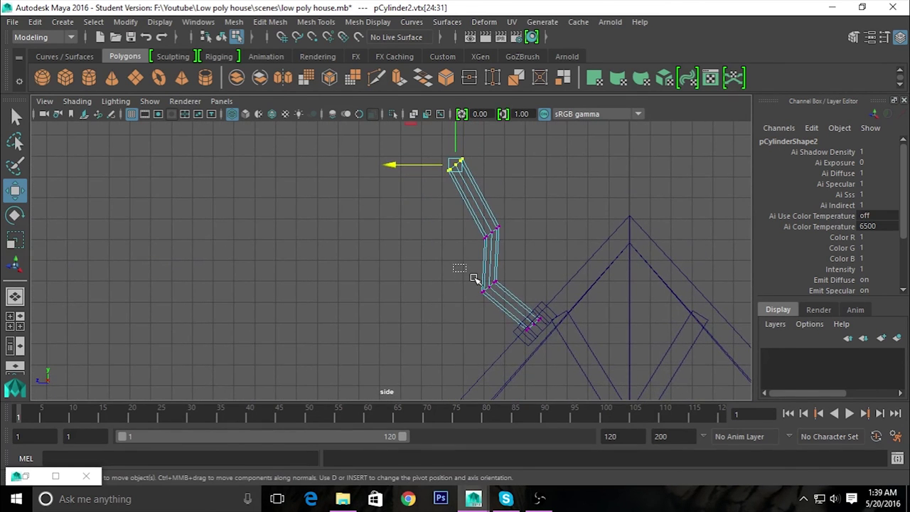
drag(451, 286, 463, 285)
mouse_move(469, 216)
mouse_down()
mouse_move(508, 246)
mouse_move(473, 233)
mouse_move(428, 151)
mouse_move(461, 164)
mouse_up()
In front view, move the top ring left and the middle ring right to zigzag the pipe.
key(space)
key(space)
mouse_move(396, 291)
alt+mouse_down()
mouse_move(472, 303)
mouse_move(406, 263)
mouse_move(376, 319)
mouse_move(505, 317)
alt+mouse_up()
key(space)
key(space)
scroll(415, 339, down, 3)
key(f)
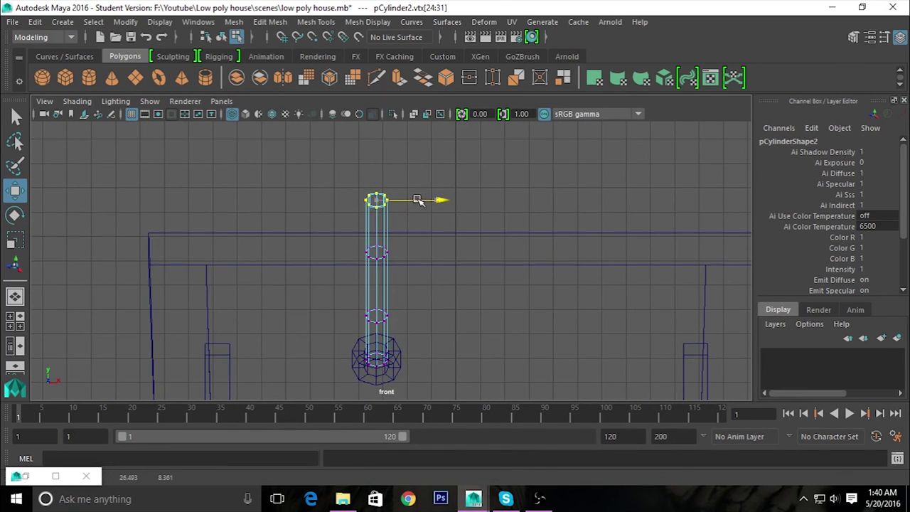
drag(426, 200, 399, 200)
drag(358, 243, 430, 258)
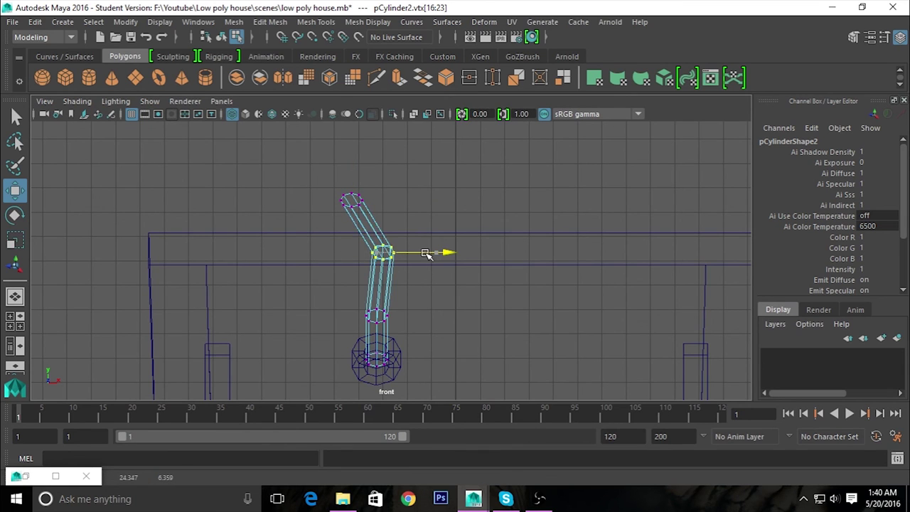
mouse_move(347, 302)
mouse_down()
mouse_move(406, 333)
mouse_move(389, 319)
mouse_up()
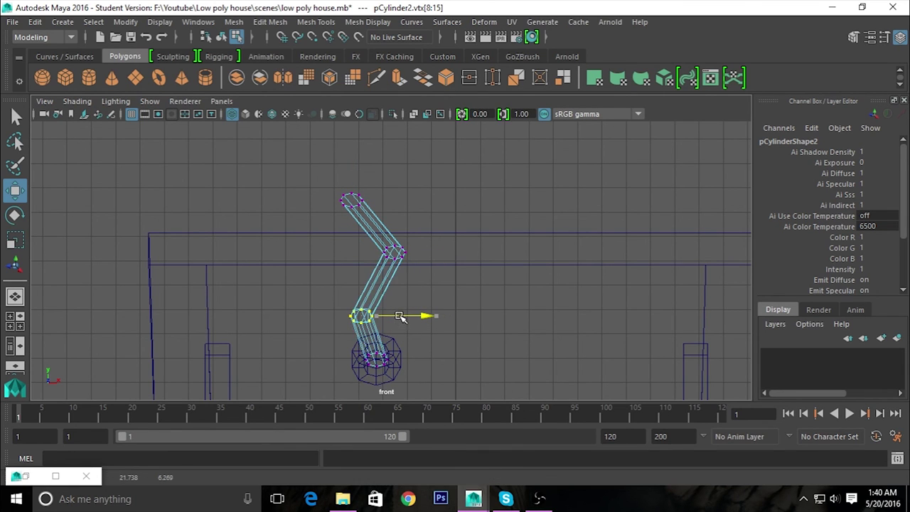
Select the pipe's top end ring and scale it down in Y to start flattening it.
key(space)
key(space)
mouse_move(641, 260)
alt+mouse_down()
mouse_move(606, 275)
mouse_move(473, 236)
mouse_move(514, 266)
mouse_move(512, 299)
mouse_move(540, 335)
alt+mouse_up()
key(space)
key(space)
scroll(590, 328, up, 3)
alt+middle_drag(544, 337, 532, 293)
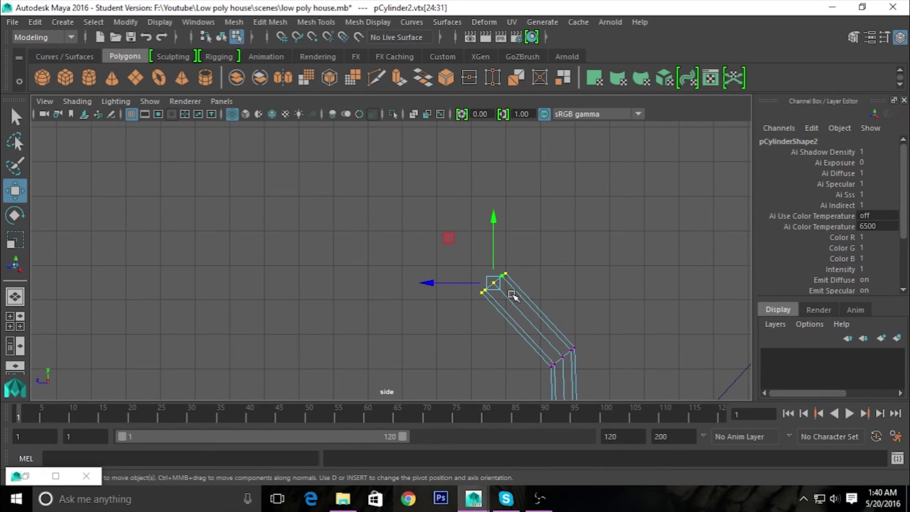
key(r)
drag(466, 230, 481, 263)
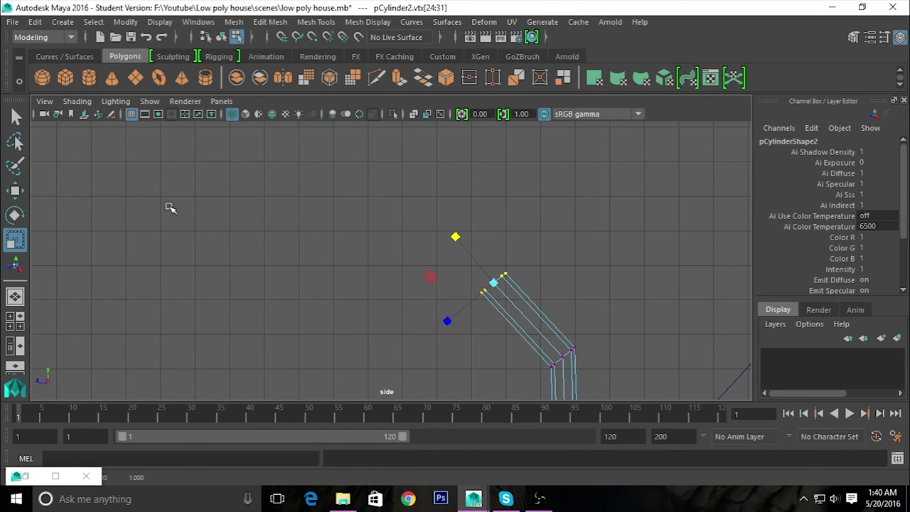
Flatten the end ring in Y with Scale Axis Orientation set to World, then restore it to Object.
double_click(24, 248)
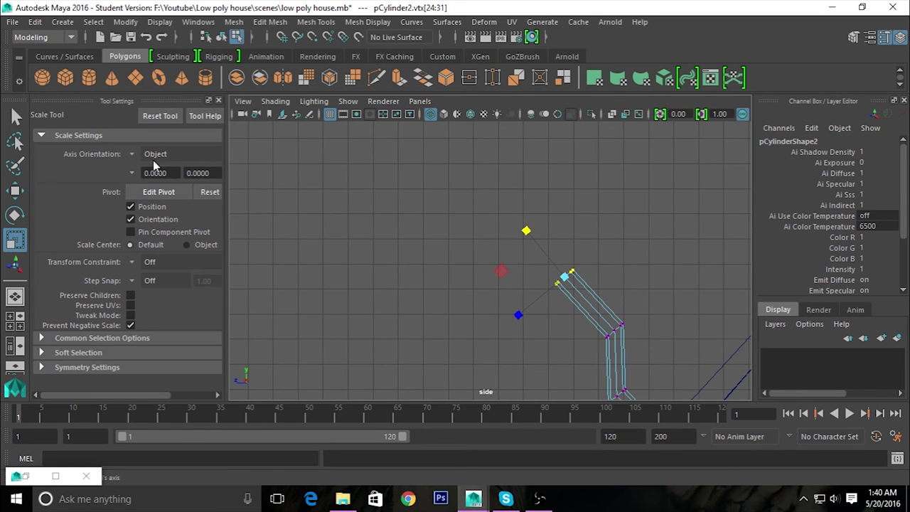
drag(226, 233, 264, 235)
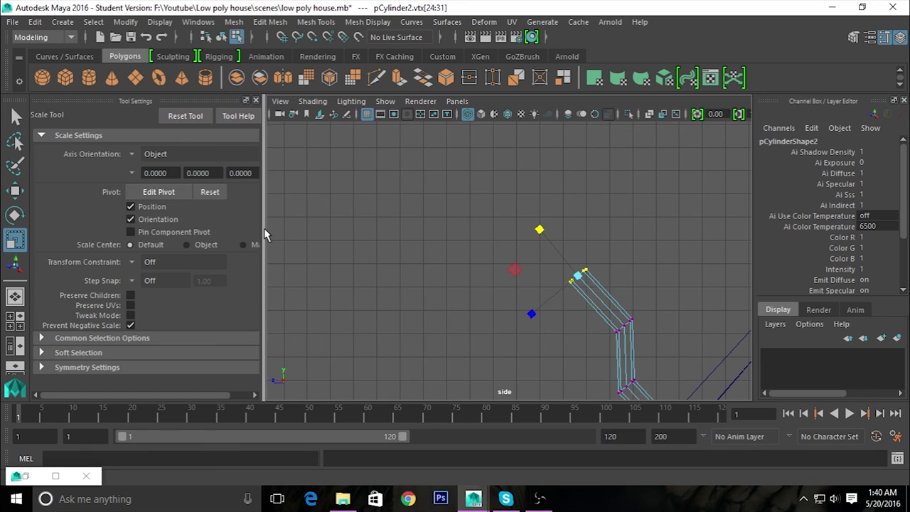
click(131, 154)
click(158, 176)
drag(580, 217, 591, 287)
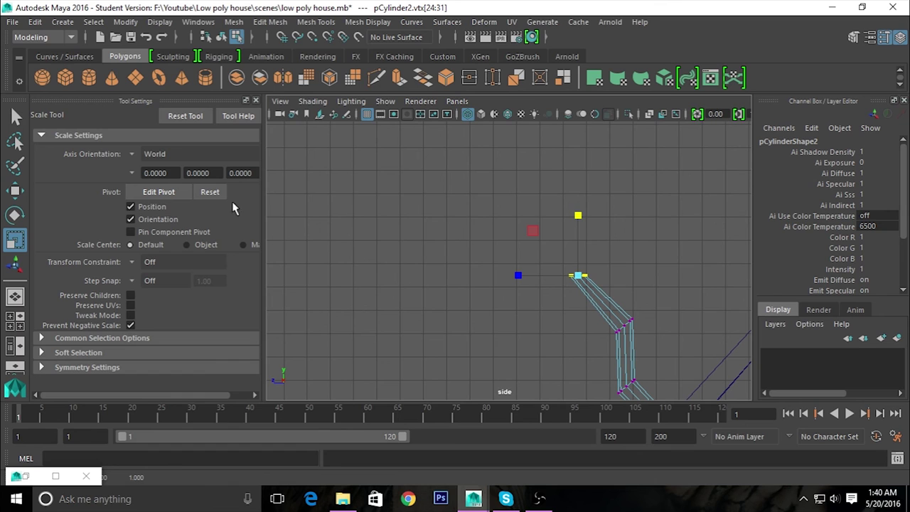
click(159, 164)
click(153, 158)
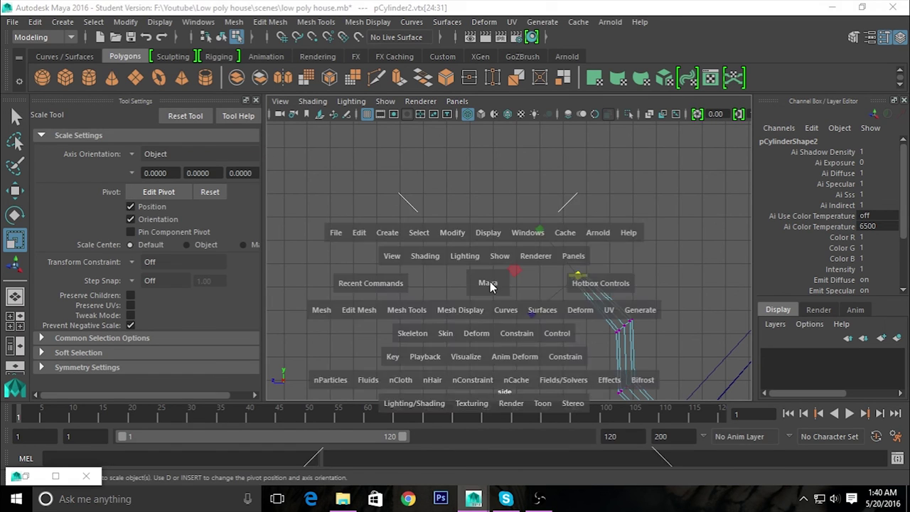
key(space)
key(space)
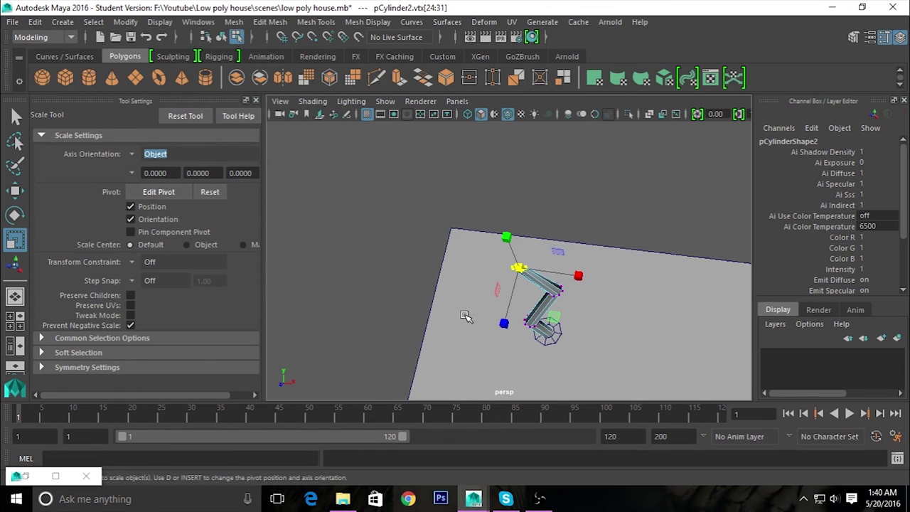
Scale the pipe's top face uniformly up to 1.418.
click(256, 100)
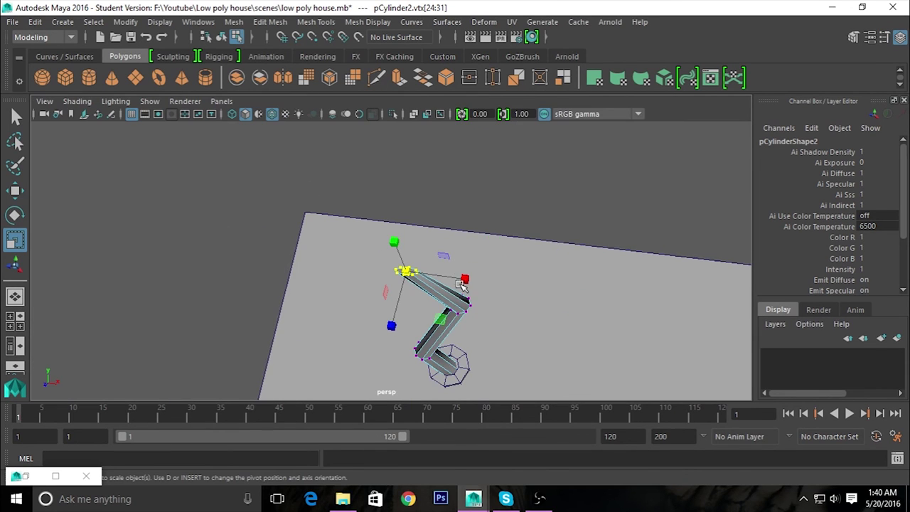
key(space)
key(space)
alt+right_drag(496, 242, 654, 367)
mouse_move(654, 367)
alt+mouse_down()
mouse_move(555, 285)
mouse_move(480, 260)
alt+mouse_up()
mouse_move(466, 265)
middle_down()
mouse_move(474, 286)
mouse_move(531, 310)
middle_up()
mouse_move(531, 311)
alt+mouse_down()
mouse_move(512, 287)
mouse_move(605, 246)
mouse_move(414, 311)
mouse_move(386, 274)
alt+mouse_up()
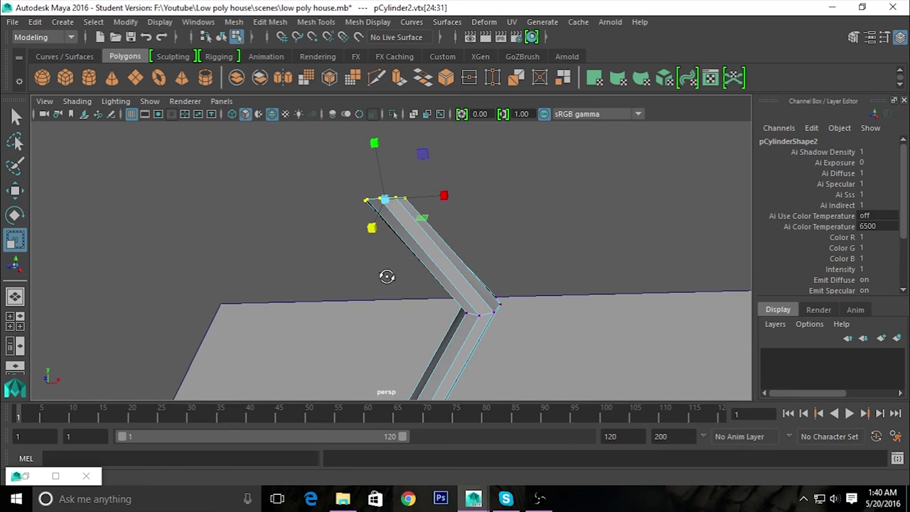
mouse_move(572, 314)
alt+mouse_down()
mouse_move(400, 320)
mouse_move(377, 339)
alt+mouse_up()
Return to object mode, frame the chimney in perspective, and create a polygon cone.
right_drag(435, 128, 498, 108)
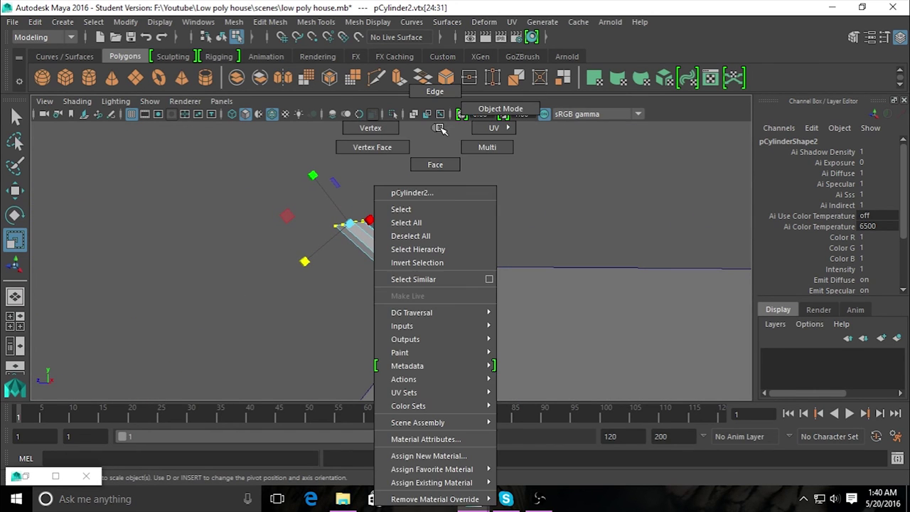
mouse_move(591, 248)
alt+mouse_down()
mouse_move(440, 326)
mouse_move(380, 346)
mouse_move(544, 339)
alt+mouse_up()
scroll(544, 339, down, 5)
scroll(396, 286, down, 2)
scroll(397, 287, up, 3)
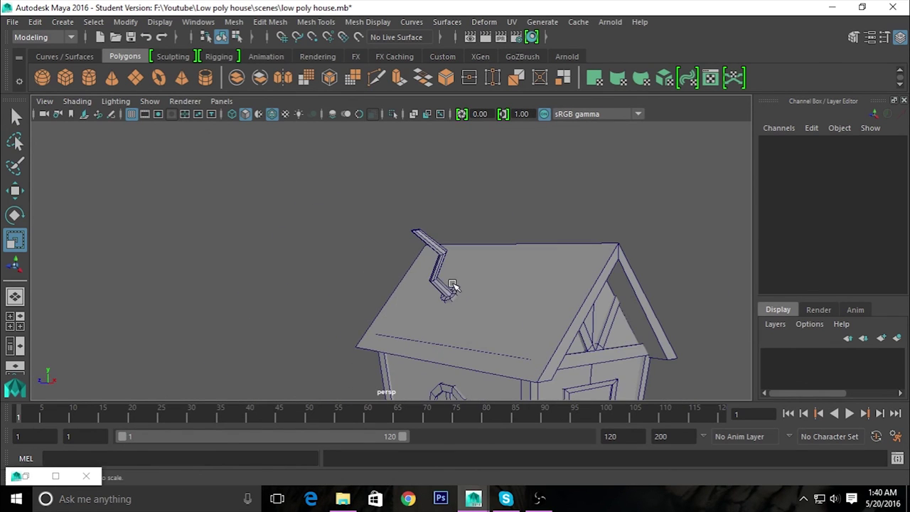
mouse_move(451, 284)
alt+mouse_down()
mouse_move(482, 296)
mouse_move(490, 339)
alt+mouse_up()
scroll(492, 343, up, 2)
scroll(493, 346, down, 5)
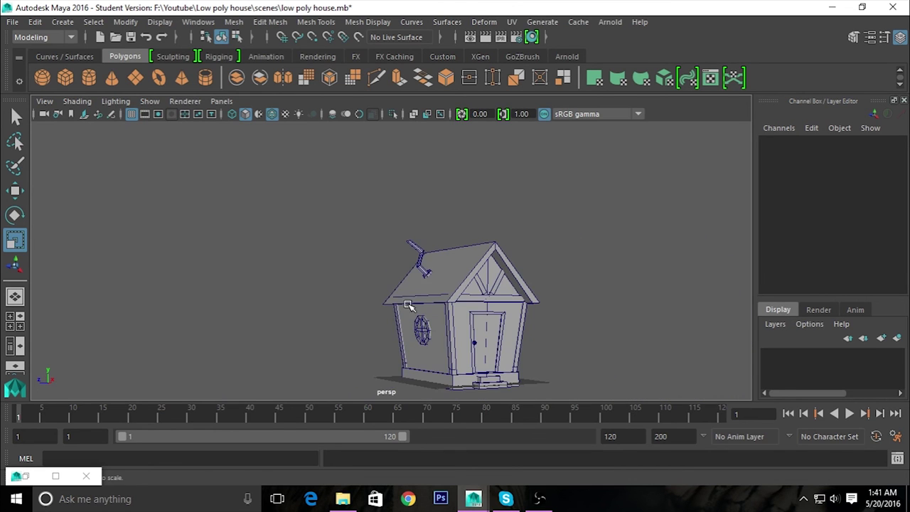
mouse_move(403, 290)
alt+mouse_down()
mouse_move(443, 252)
mouse_move(455, 258)
alt+mouse_up()
scroll(488, 274, up, 5)
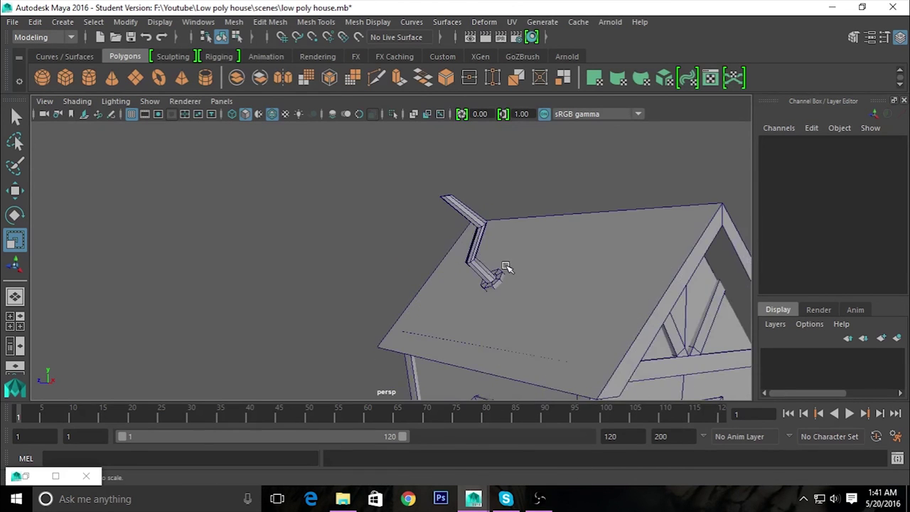
scroll(503, 334, up, 3)
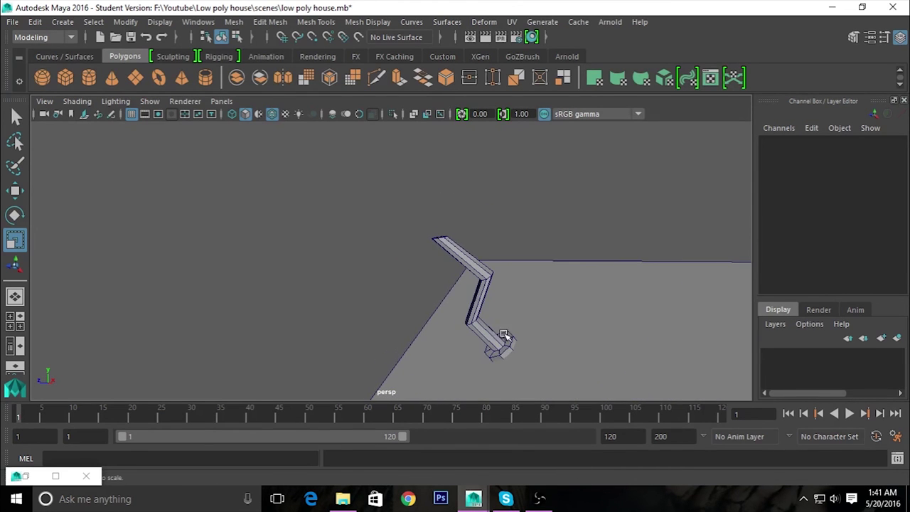
click(114, 83)
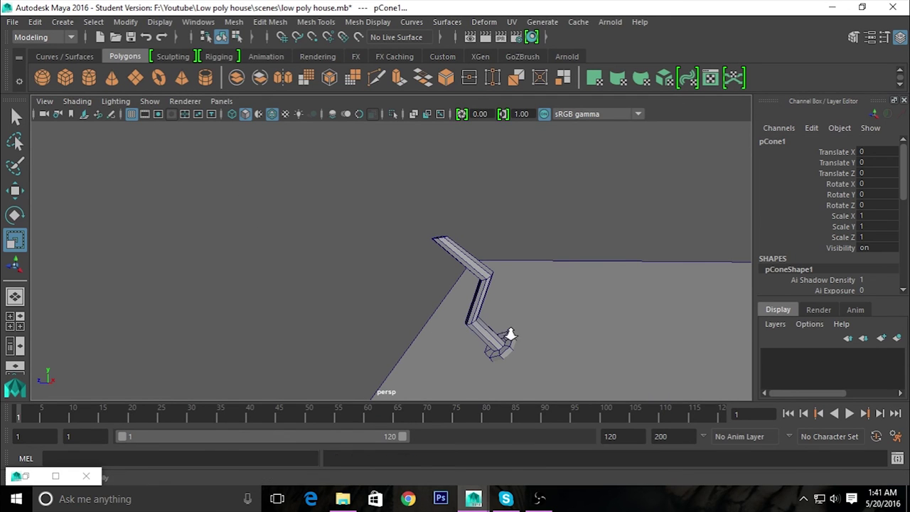
Raise the new cone above the roof and nudge it toward the chimney.
scroll(510, 337, down, 5)
alt+drag(331, 366, 491, 327)
key(w)
drag(427, 271, 433, 175)
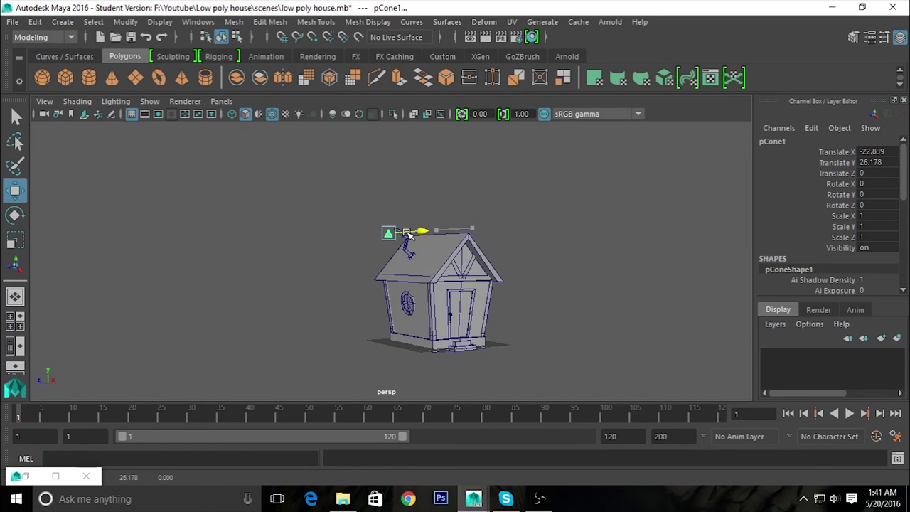
alt+drag(407, 234, 504, 309)
key(ctrl+z)
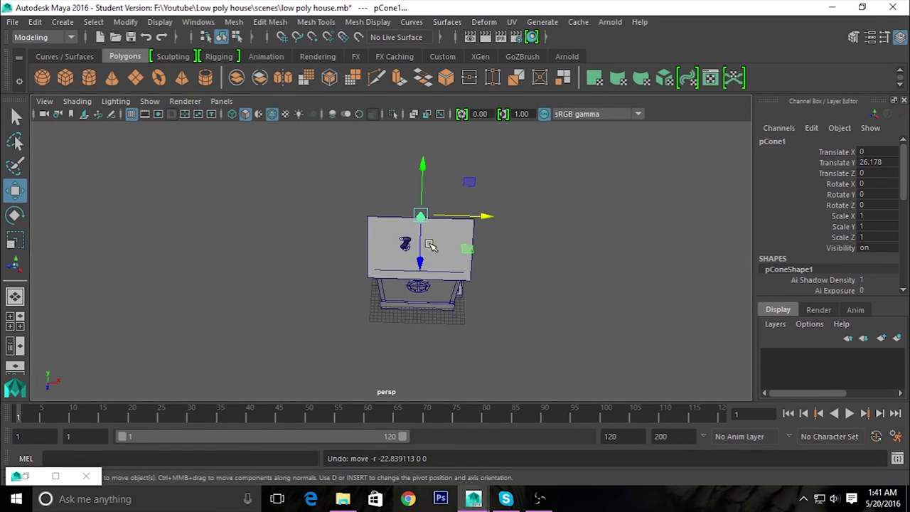
drag(420, 245, 421, 252)
Using top and front views, seat the cone on the chimney top at X -4.25, Y 27.245, Z 8.337.
key(space)
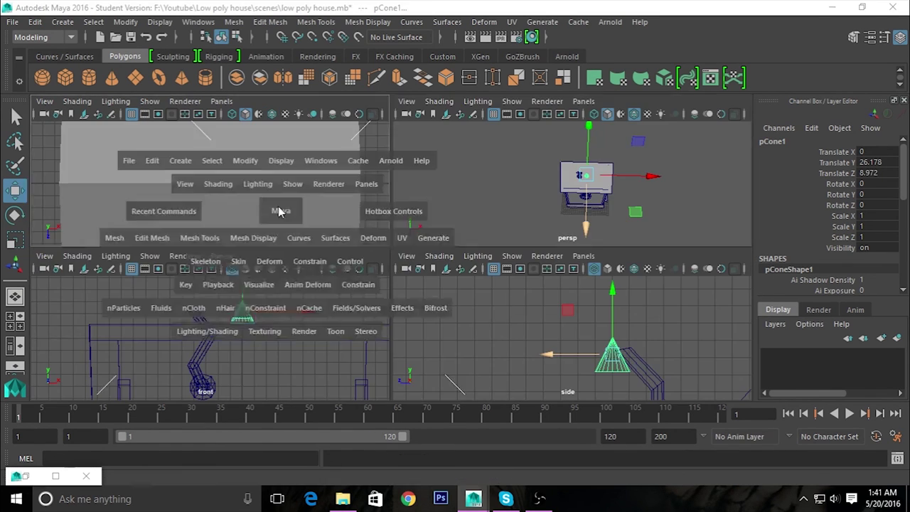
key(space)
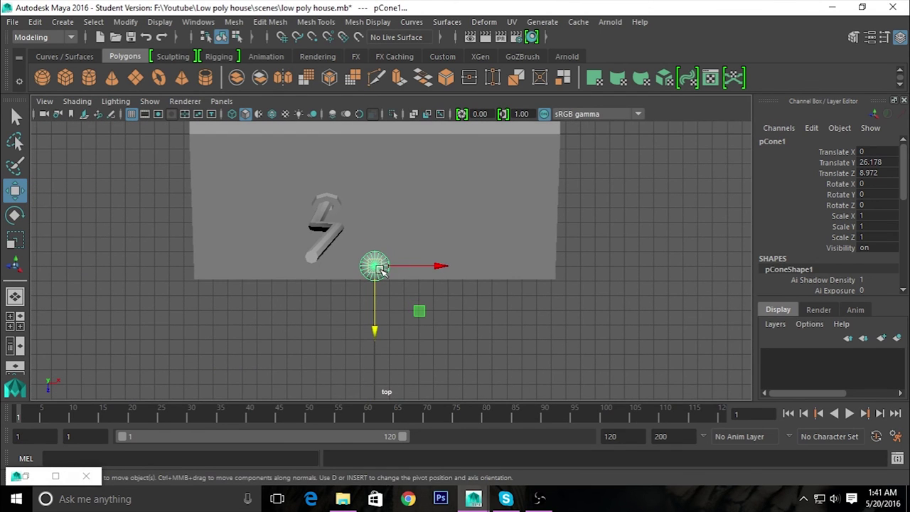
mouse_move(420, 315)
mouse_down()
mouse_move(354, 302)
mouse_move(357, 311)
mouse_up()
key(space)
key(space)
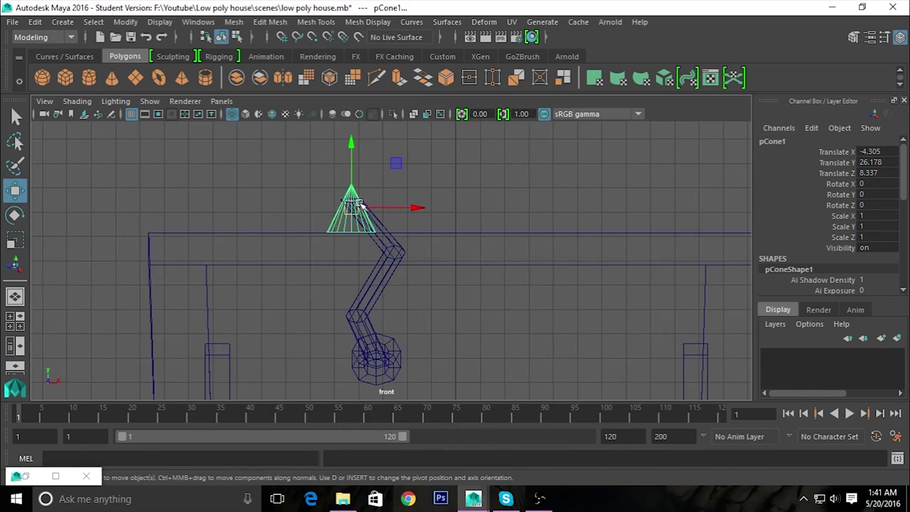
drag(393, 171, 396, 140)
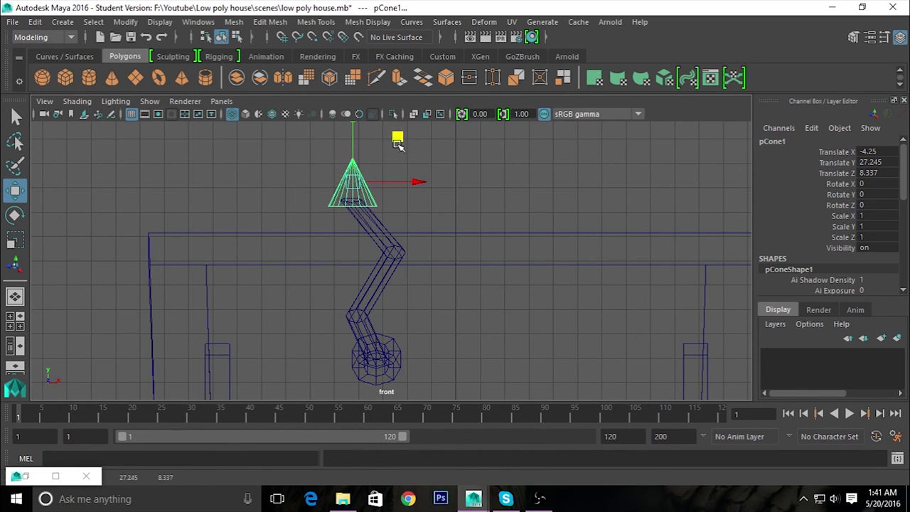
key(space)
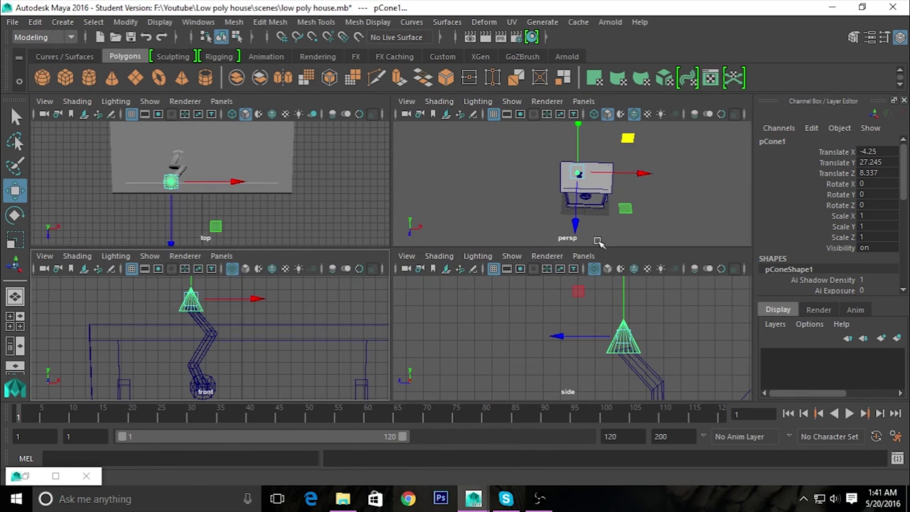
key(space)
scroll(607, 347, up, 3)
scroll(573, 345, up, 3)
scroll(460, 300, up, 3)
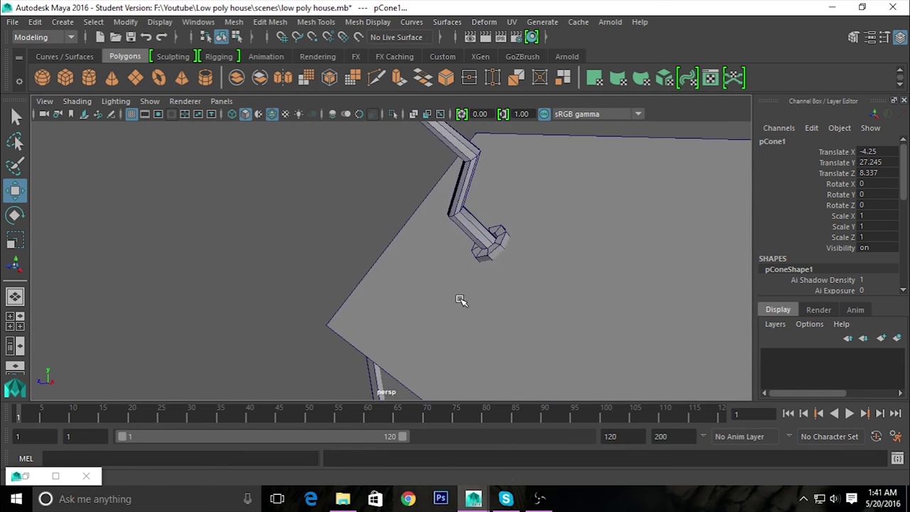
mouse_move(460, 300)
alt+mouse_down()
mouse_move(518, 421)
mouse_move(552, 416)
mouse_move(489, 351)
alt+mouse_up()
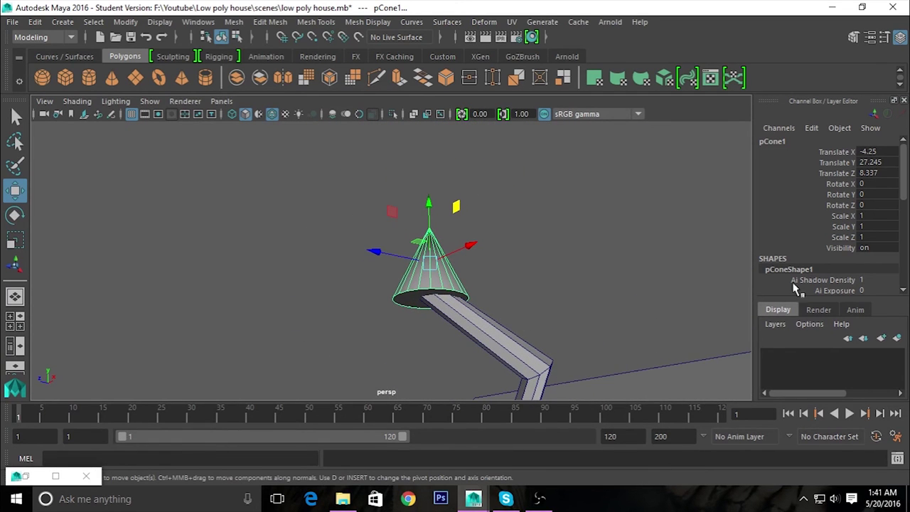
Reduce the cone's Subdivisions Axis in the polyCone1 inputs, settling on 9 sides.
scroll(795, 286, down, 3)
scroll(810, 265, down, 2)
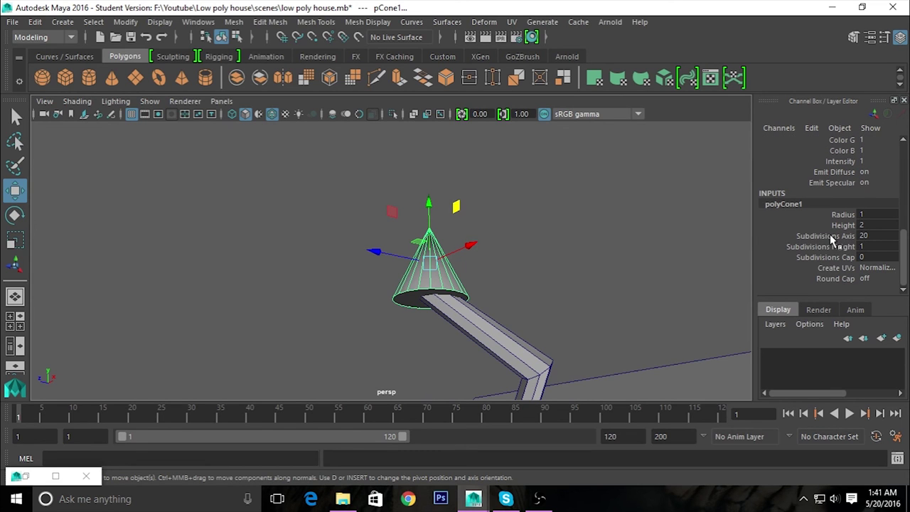
click(832, 239)
middle_drag(624, 311, 527, 292)
mouse_move(527, 291)
alt+mouse_down()
mouse_move(560, 312)
mouse_move(540, 306)
alt+mouse_up()
middle_drag(643, 287, 698, 293)
Set Subdivisions Height to 1, test Subdivisions Cap values ending at 0, and reselect the cone.
click(817, 246)
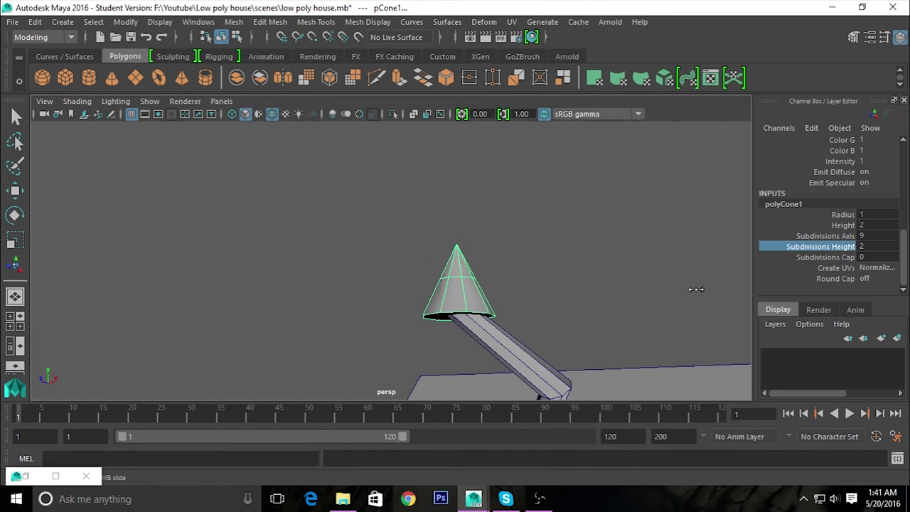
mouse_move(662, 303)
alt+mouse_down()
mouse_move(715, 339)
mouse_move(703, 309)
alt+mouse_up()
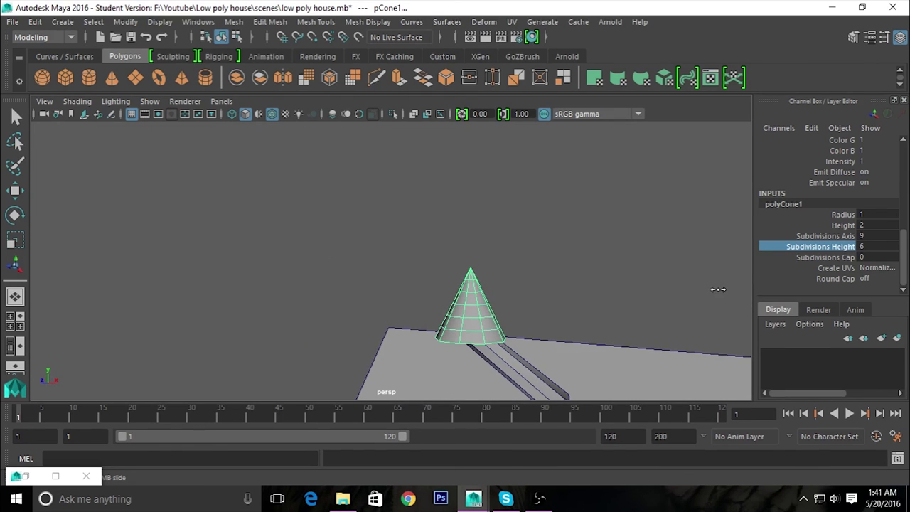
middle_drag(719, 291, 751, 291)
click(835, 258)
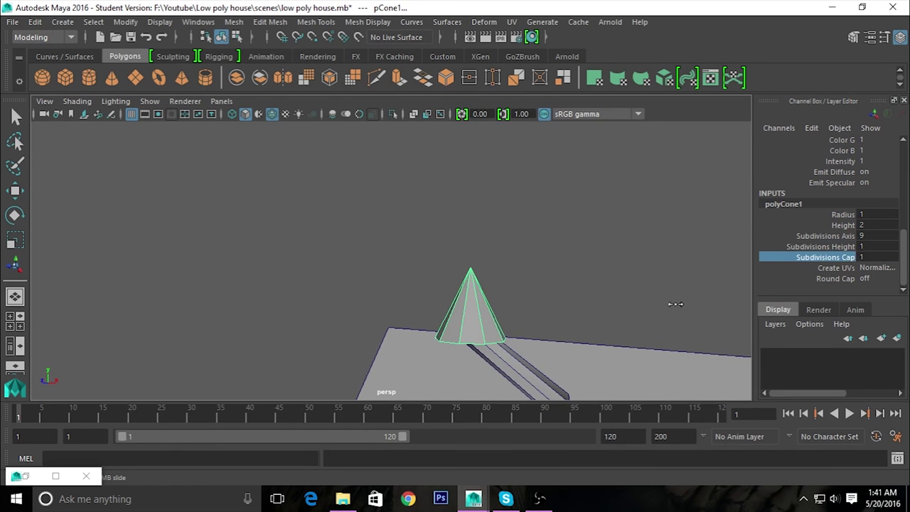
mouse_move(668, 330)
alt+mouse_down()
mouse_move(656, 282)
mouse_move(672, 263)
mouse_move(695, 286)
alt+mouse_up()
middle_drag(695, 286, 697, 292)
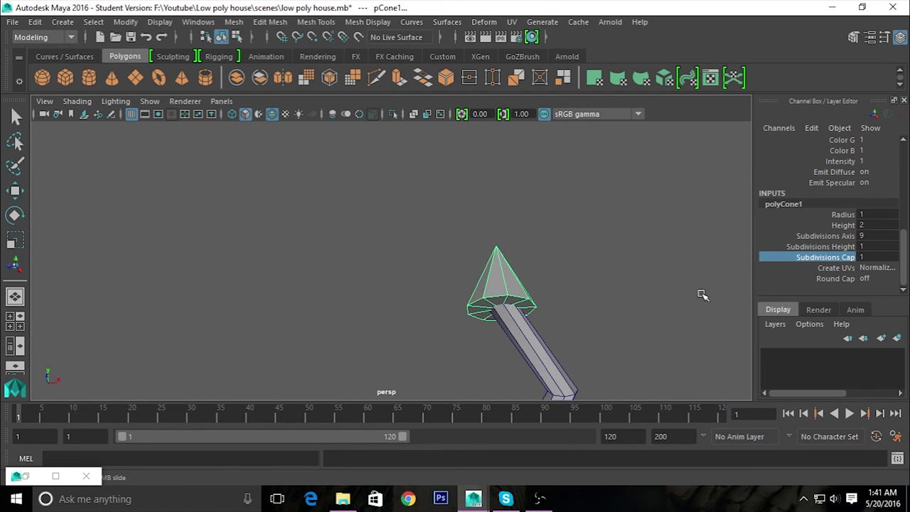
mouse_move(706, 297)
alt+mouse_down()
mouse_move(654, 299)
mouse_move(678, 283)
alt+mouse_up()
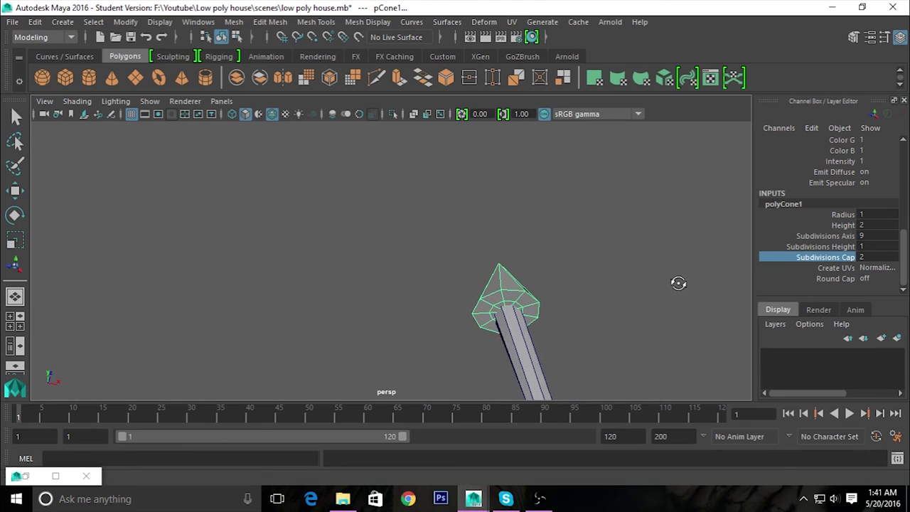
mouse_move(635, 311)
alt+mouse_down()
mouse_move(694, 376)
mouse_move(625, 398)
mouse_move(540, 359)
mouse_move(454, 249)
mouse_move(446, 206)
alt+mouse_up()
right_click(435, 125)
click(528, 191)
key(w)
click(446, 207)
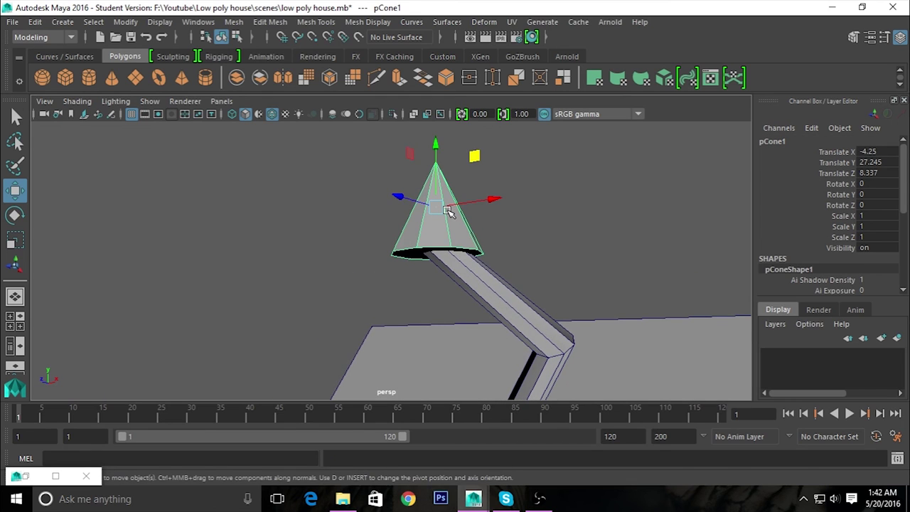
Flatten and widen the cone, then extrude, shrink and delete its bottom face to open it.
key(r)
drag(436, 152, 441, 171)
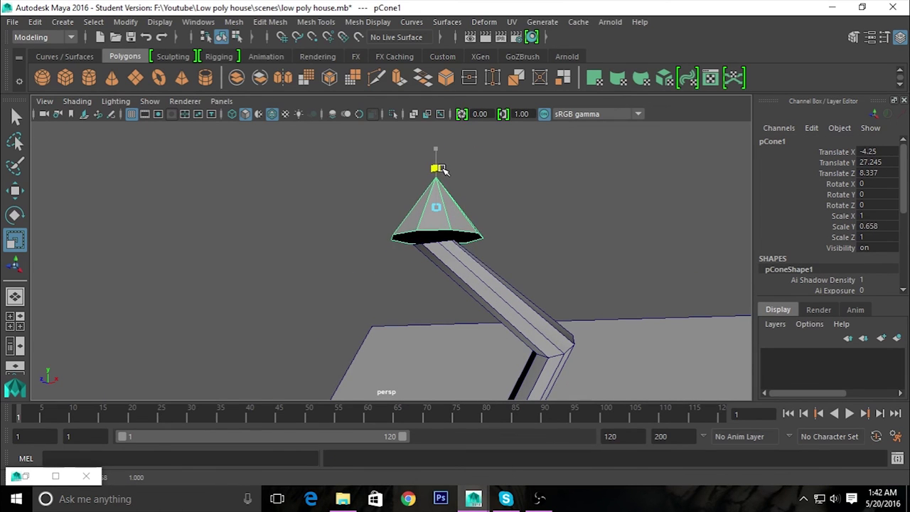
mouse_move(439, 207)
mouse_down()
mouse_move(477, 228)
mouse_move(538, 238)
mouse_move(557, 229)
mouse_up()
right_click(509, 270)
click(567, 166)
click(527, 289)
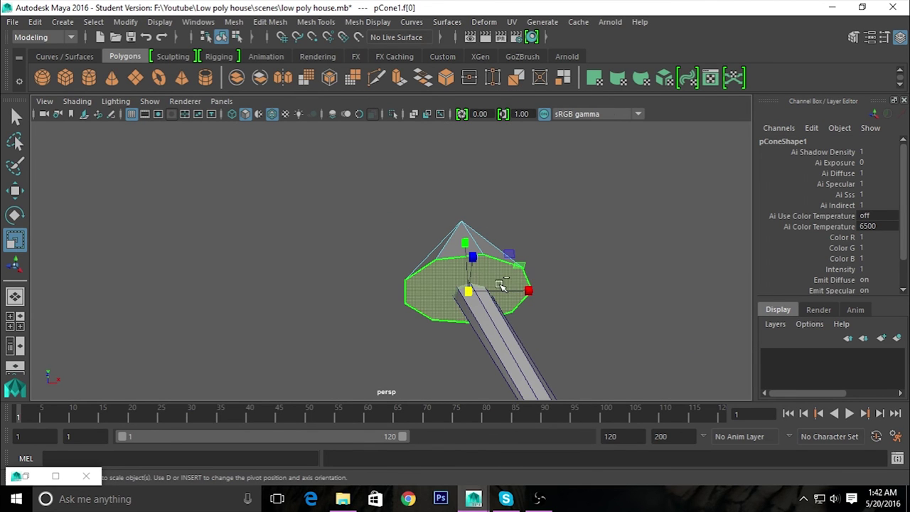
shift+right_drag(500, 285, 480, 301)
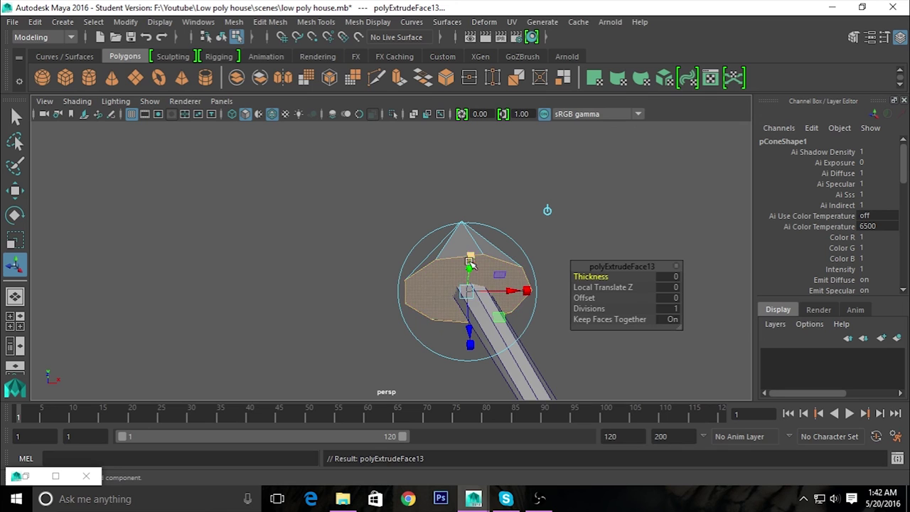
click(470, 265)
drag(469, 299, 461, 291)
key(Delete)
Lower the cap to Translate Y 26.882, tilt it 25.835 on X, and save the scene.
right_drag(460, 128, 523, 108)
click(496, 260)
alt+drag(496, 260, 576, 316)
key(w)
mouse_move(447, 217)
mouse_down()
mouse_move(455, 235)
mouse_move(426, 311)
mouse_up()
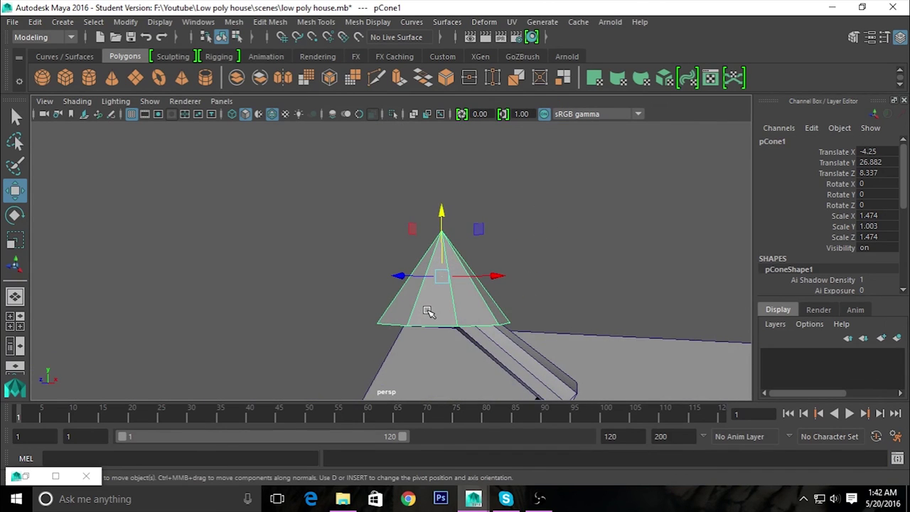
key(e)
mouse_move(406, 236)
alt+mouse_down()
mouse_move(355, 301)
mouse_move(363, 243)
mouse_move(346, 258)
mouse_move(501, 334)
mouse_move(347, 363)
mouse_move(638, 275)
alt+mouse_up()
click(644, 310)
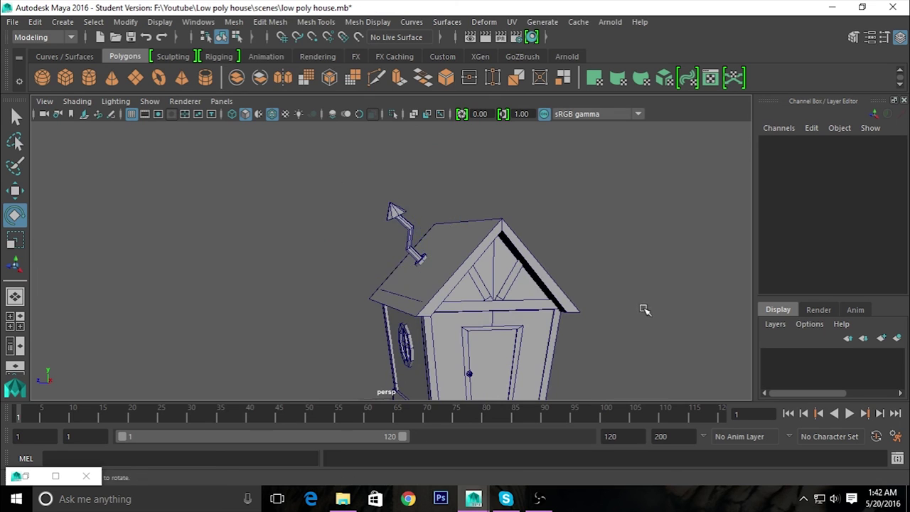
scroll(644, 310, down, 3)
alt+drag(644, 310, 507, 352)
key(ctrl+s)
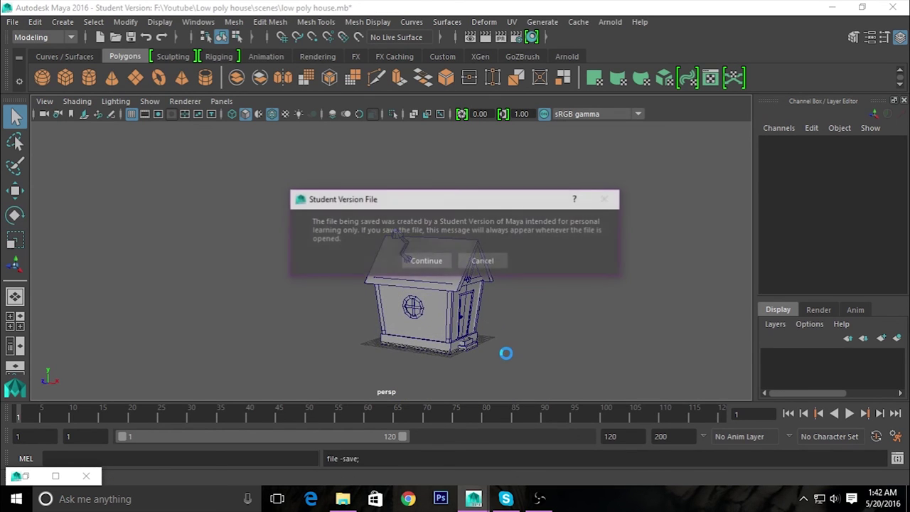
Confirm the student-version save and orbit to an angled view of the house.
click(419, 260)
mouse_move(419, 260)
alt+mouse_down()
mouse_move(463, 325)
mouse_move(562, 385)
mouse_move(534, 315)
alt+mouse_up()
scroll(534, 315, down, 2)
scroll(510, 319, down, 2)
Add a polygon plane, pPlane1, and scale it uniformly to 46.879 as ground under the house.
click(138, 81)
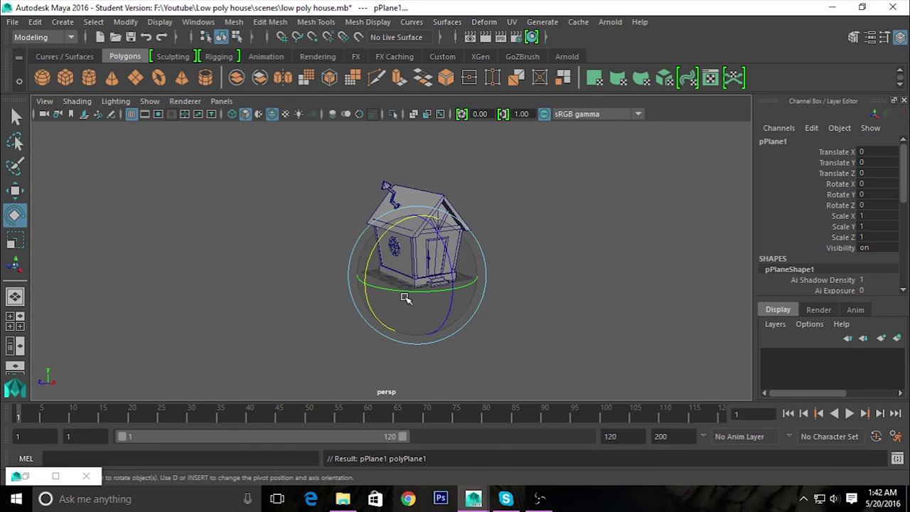
key(r)
drag(418, 282, 589, 435)
click(566, 321)
mouse_move(566, 321)
alt+mouse_down()
mouse_move(644, 400)
mouse_move(544, 362)
mouse_move(569, 309)
mouse_move(588, 329)
mouse_move(621, 335)
mouse_move(584, 341)
mouse_move(621, 355)
alt+mouse_up()
mouse_move(622, 355)
alt+right_down()
mouse_move(579, 345)
mouse_move(610, 351)
alt+right_up()
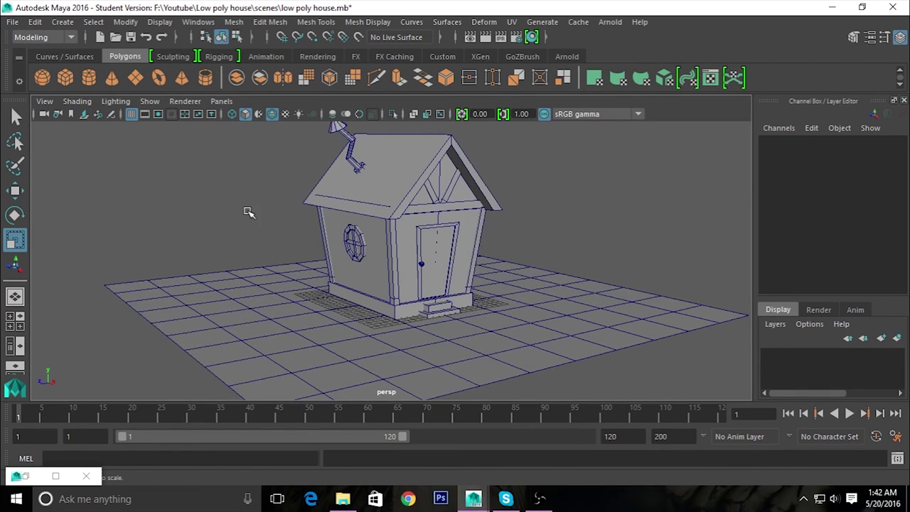
Create a cube beside the house, stretch it taller and raise it onto the ground as a post.
click(72, 82)
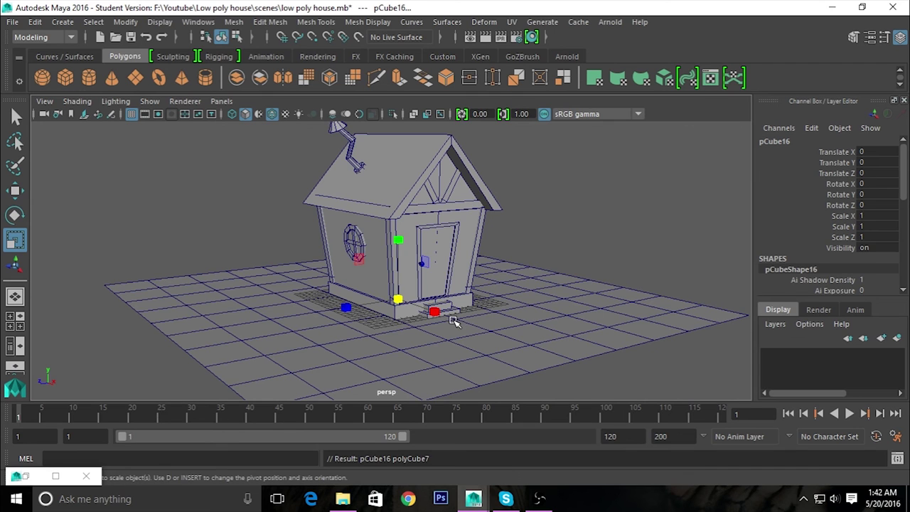
key(w)
mouse_move(432, 310)
mouse_down()
mouse_move(527, 370)
mouse_move(481, 372)
mouse_move(544, 356)
mouse_move(540, 320)
mouse_move(503, 294)
mouse_up()
alt+right_drag(519, 300, 542, 315)
mouse_move(480, 306)
mouse_down()
mouse_move(544, 288)
mouse_move(487, 339)
mouse_move(420, 313)
mouse_up()
key(r)
drag(457, 254, 456, 222)
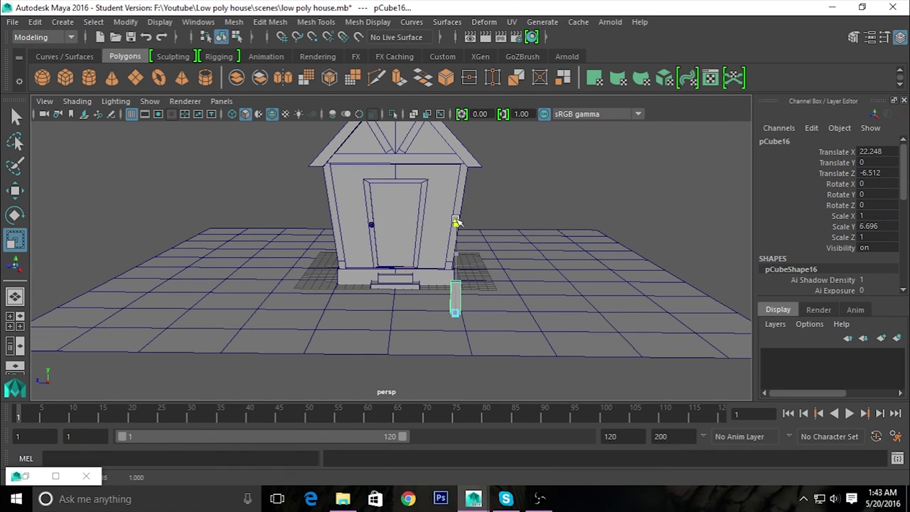
key(w)
drag(455, 275, 454, 217)
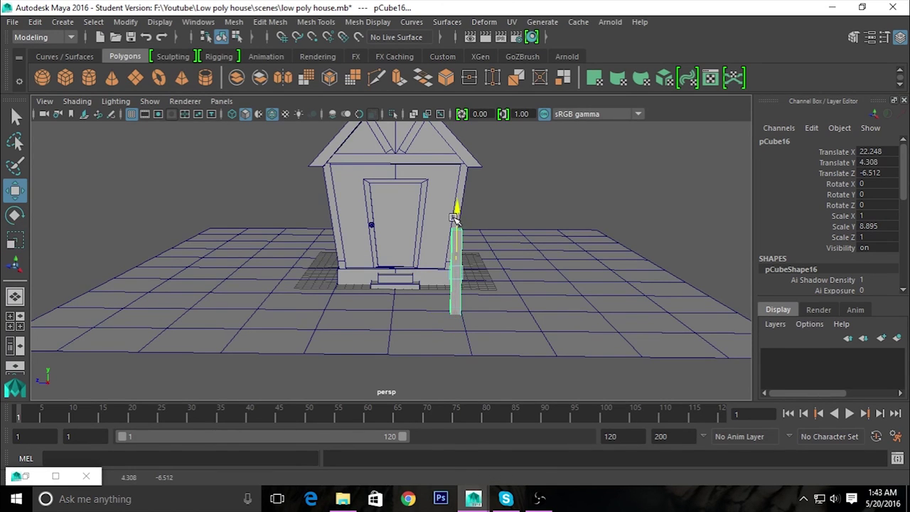
alt+drag(462, 265, 497, 305)
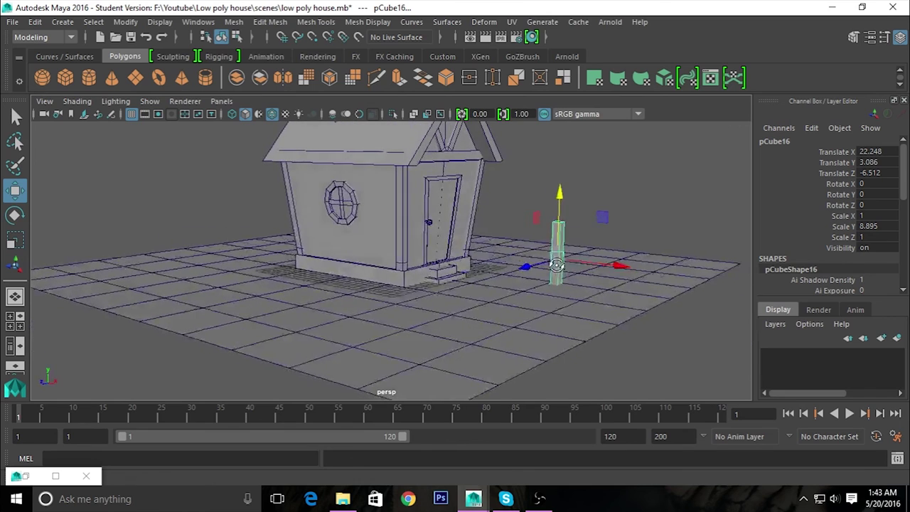
alt+right_drag(497, 306, 529, 386)
Scale the post to 0.613 × 11.171 × 0.613 and move it to X 22.56.
key(r)
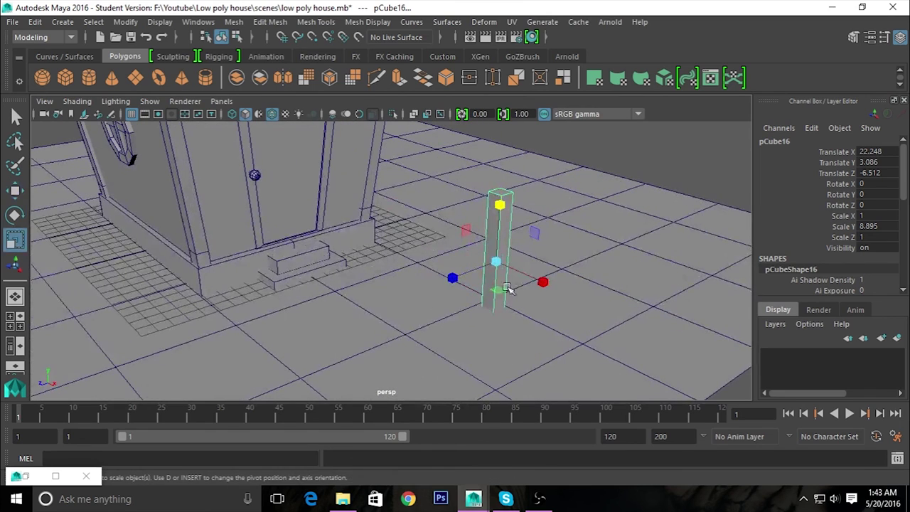
drag(495, 262, 481, 246)
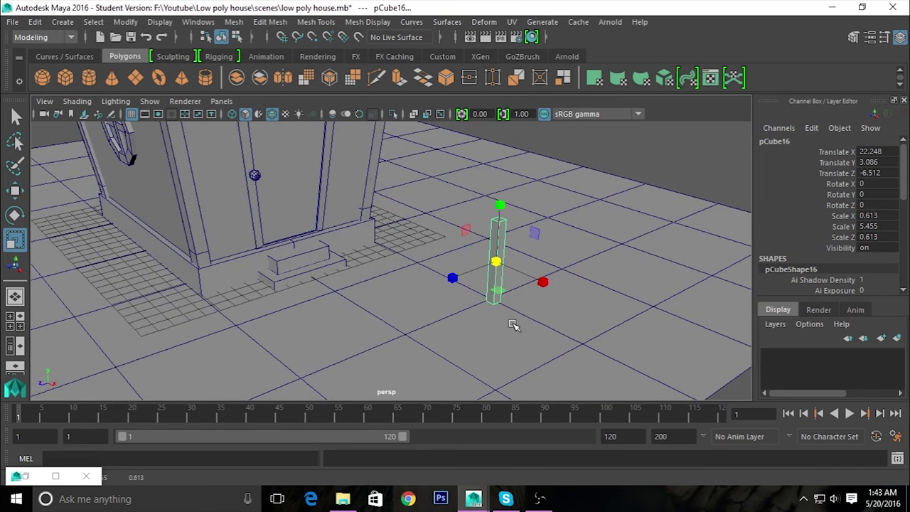
drag(500, 206, 502, 142)
alt+drag(564, 189, 633, 248)
alt+right_drag(633, 248, 554, 357)
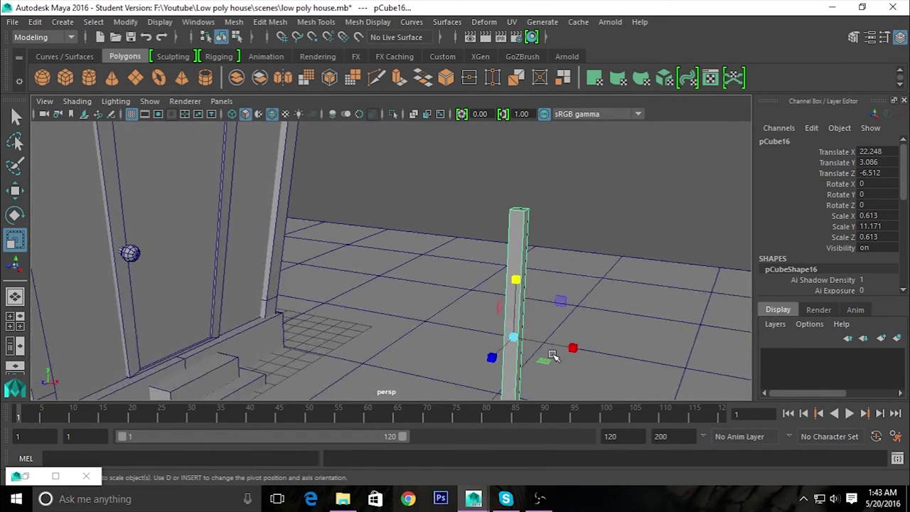
key(w)
mouse_move(558, 347)
mouse_down()
mouse_move(458, 317)
mouse_move(552, 357)
mouse_up()
mouse_move(553, 358)
alt+right_down()
mouse_move(488, 301)
mouse_move(588, 406)
mouse_move(578, 319)
mouse_move(442, 202)
alt+right_up()
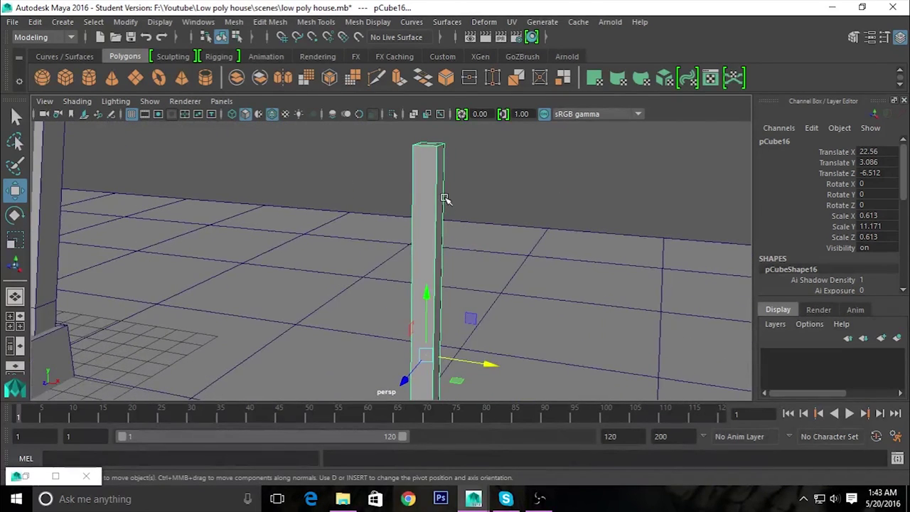
right_click(429, 187)
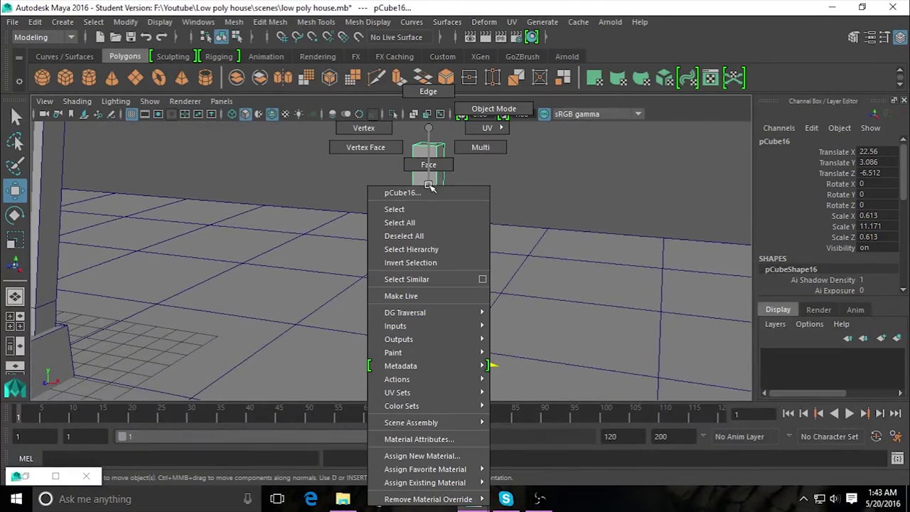
Insert an edge loop near the post's top, then undo a first trial face extrusion.
click(431, 127)
shift+right_drag(420, 207, 306, 205)
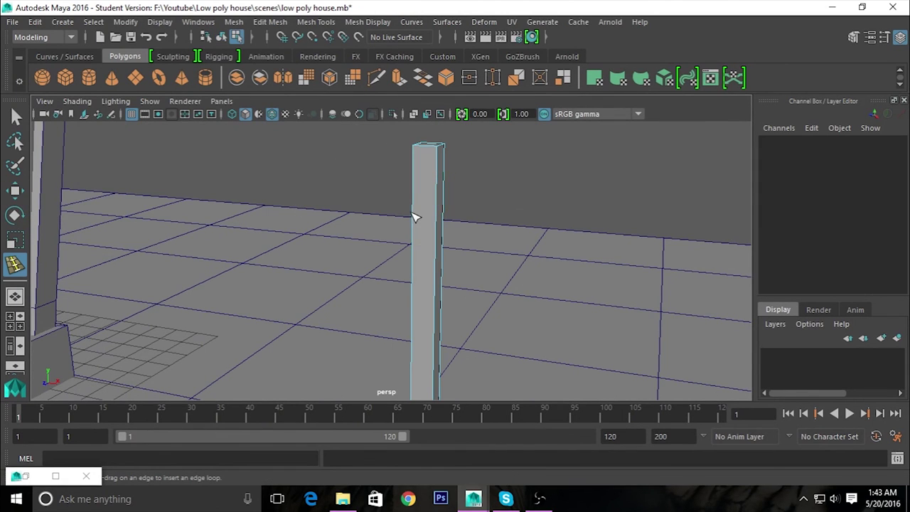
click(437, 191)
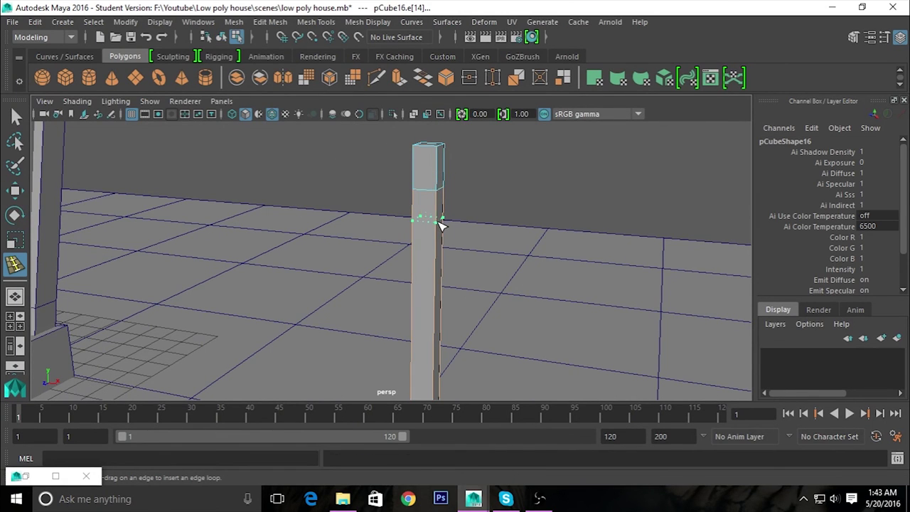
alt+drag(460, 286, 414, 265)
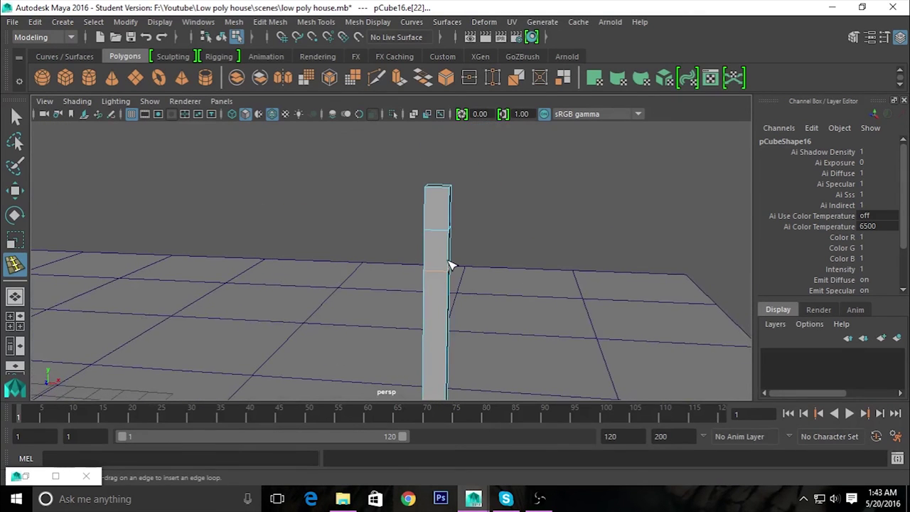
key(q)
right_drag(412, 264, 417, 252)
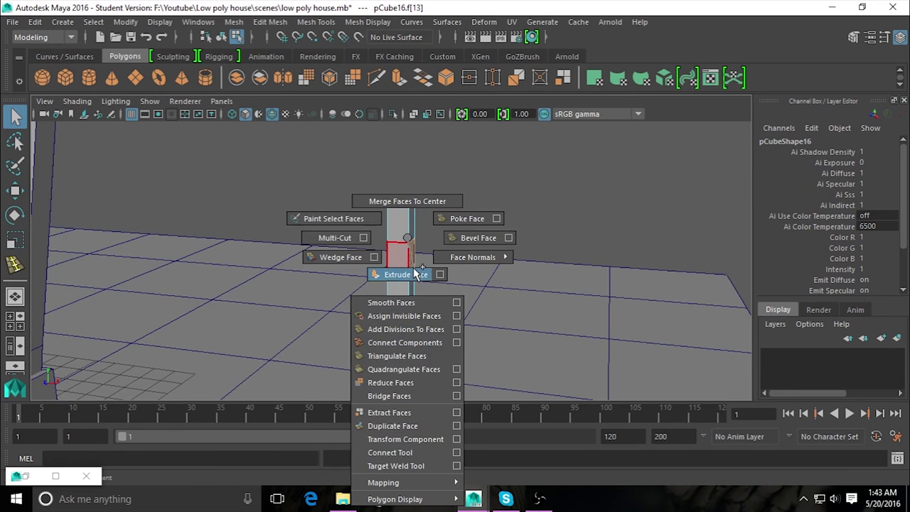
shift+right_drag(409, 261, 384, 412)
mouse_move(457, 305)
alt+mouse_down()
mouse_move(476, 260)
mouse_move(633, 282)
mouse_move(543, 342)
mouse_move(471, 280)
mouse_move(485, 303)
mouse_move(433, 289)
mouse_move(477, 279)
alt+mouse_up()
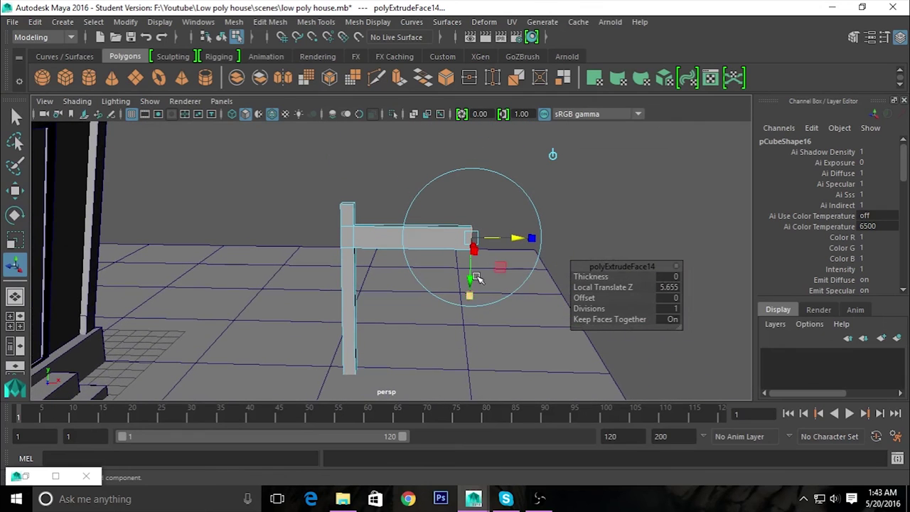
drag(514, 239, 470, 236)
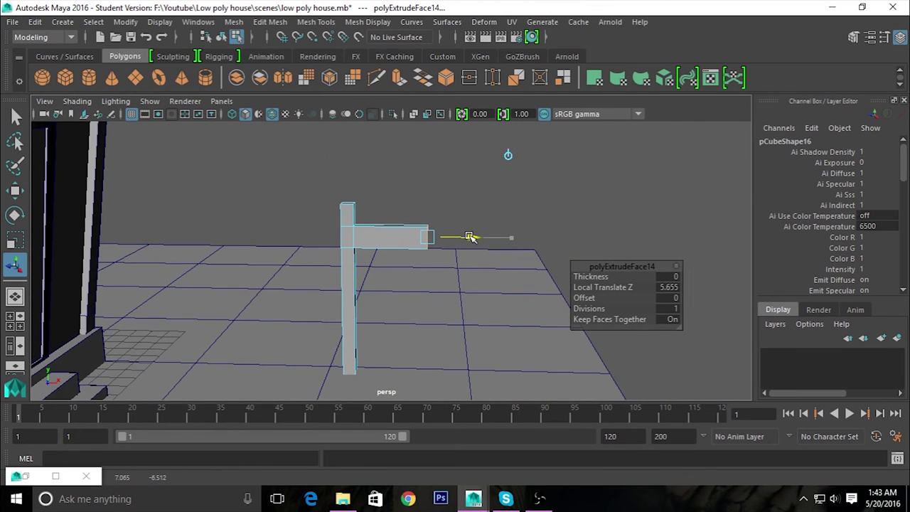
key(ctrl+z)
key(ctrl+z)
key(ctrl+z)
key(ctrl+z)
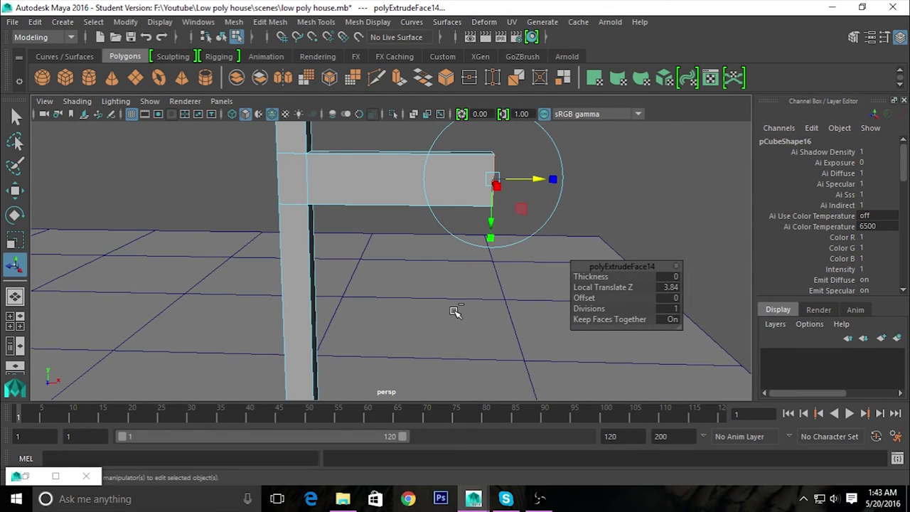
key(ctrl+z)
key(ctrl+z)
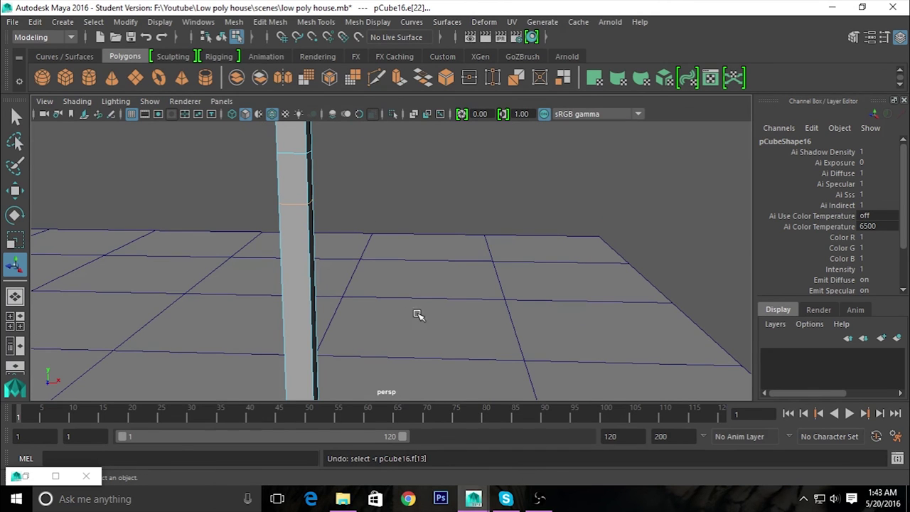
Select the inserted edge loop and lower it down the post.
key(w)
mouse_move(325, 212)
alt+mouse_down()
mouse_move(337, 231)
mouse_move(290, 287)
mouse_move(277, 276)
alt+mouse_up()
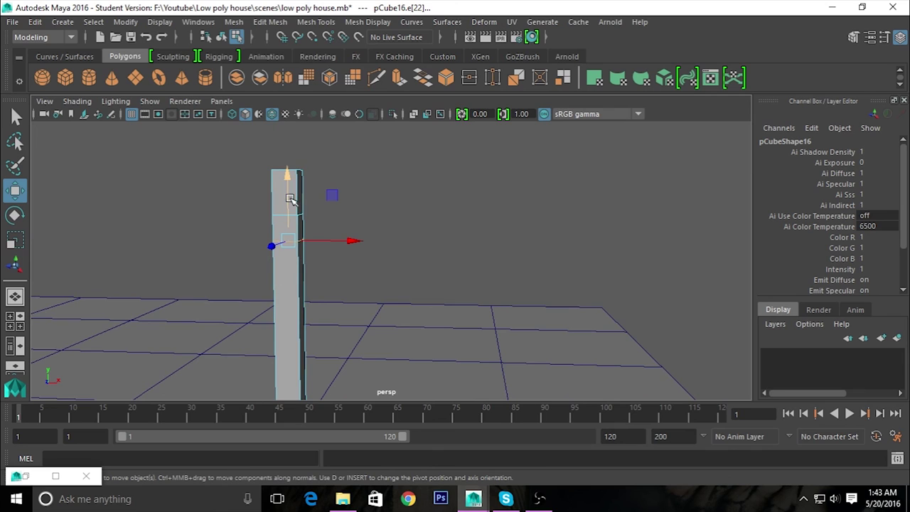
mouse_move(317, 242)
alt+mouse_down()
mouse_move(348, 266)
mouse_move(275, 214)
alt+mouse_up()
alt+drag(203, 188, 319, 273)
click(332, 270)
right_drag(325, 240, 315, 93)
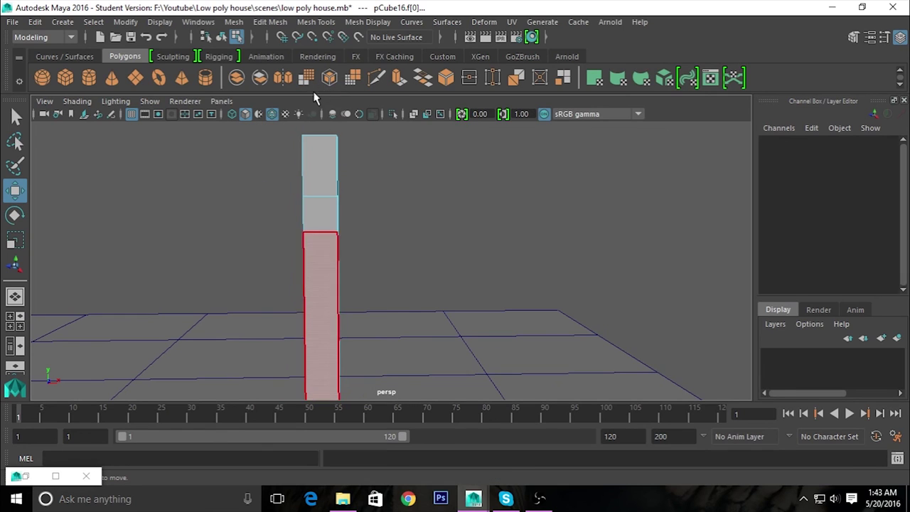
drag(270, 196, 390, 260)
click(375, 240)
click(319, 199)
alt+drag(357, 244, 270, 263)
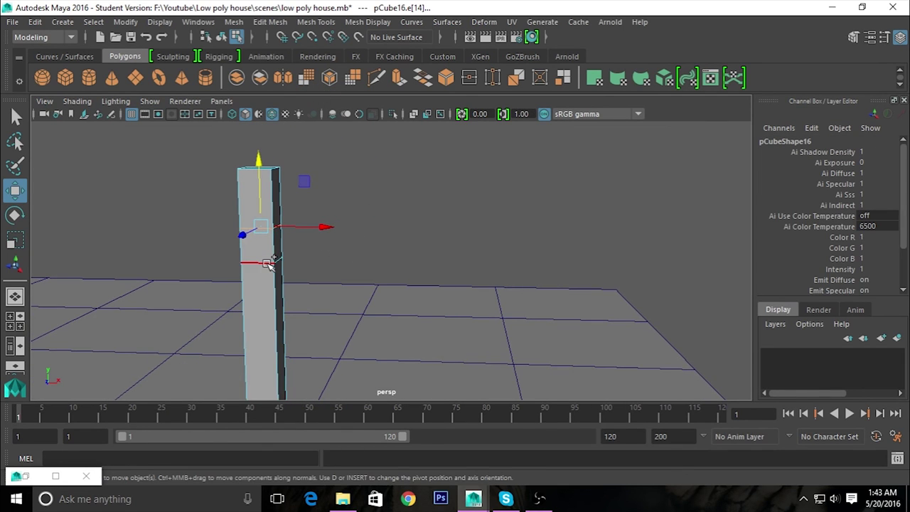
drag(260, 196, 262, 219)
mouse_move(368, 287)
alt+mouse_down()
mouse_move(339, 286)
mouse_move(371, 273)
mouse_move(345, 252)
mouse_move(251, 246)
alt+mouse_up()
Extrude a side face near the top out along Z into a horizontal arm.
right_drag(234, 177, 233, 177)
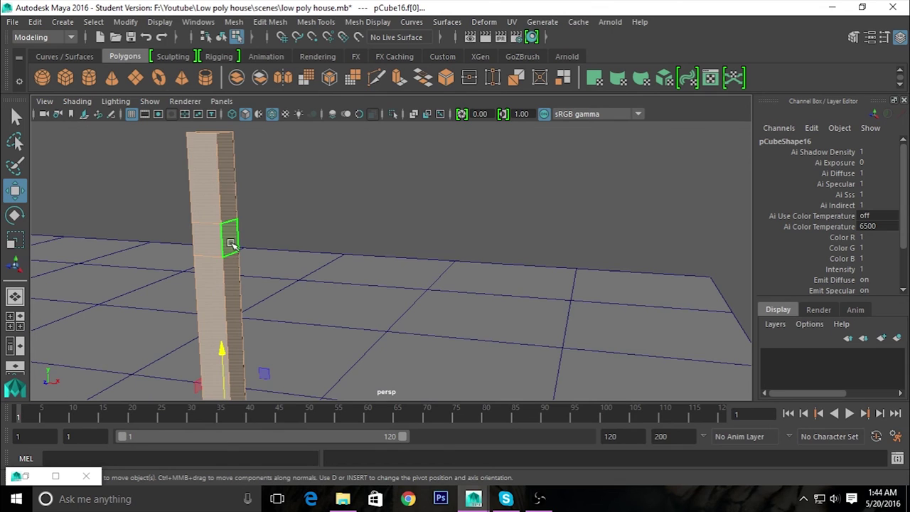
alt+drag(295, 265, 317, 240)
shift+right_drag(316, 246, 350, 252)
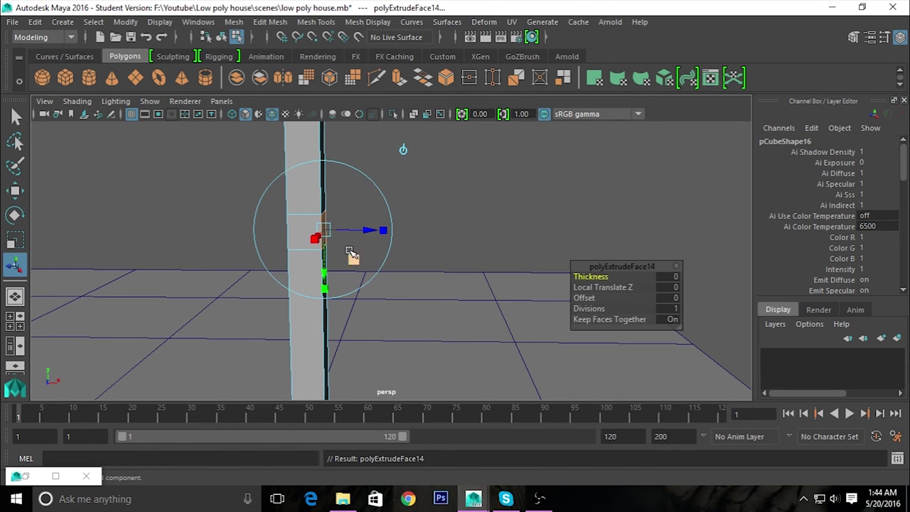
mouse_move(367, 231)
mouse_down()
mouse_move(558, 246)
mouse_move(493, 282)
mouse_move(448, 290)
mouse_up()
click(473, 282)
right_drag(382, 126, 445, 110)
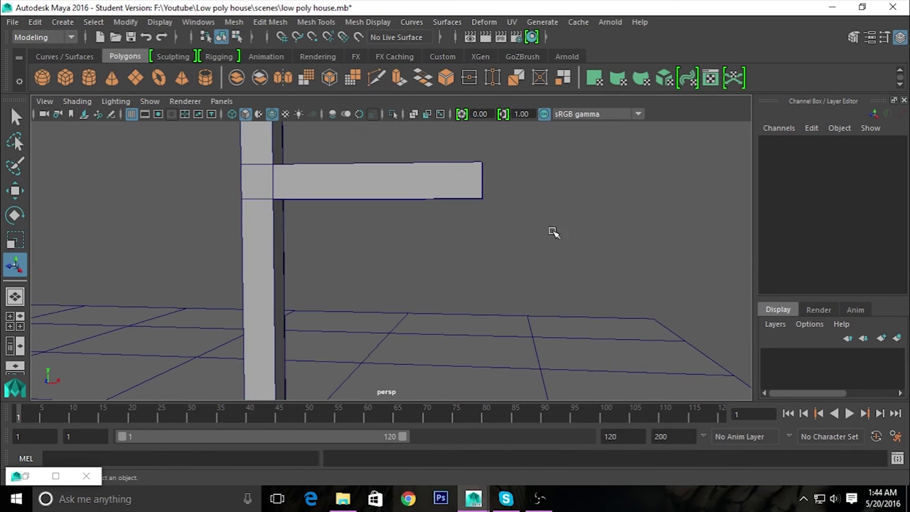
alt+drag(552, 231, 400, 298)
Create a new cube, pCube17, and move it up beside the post and arm.
click(64, 77)
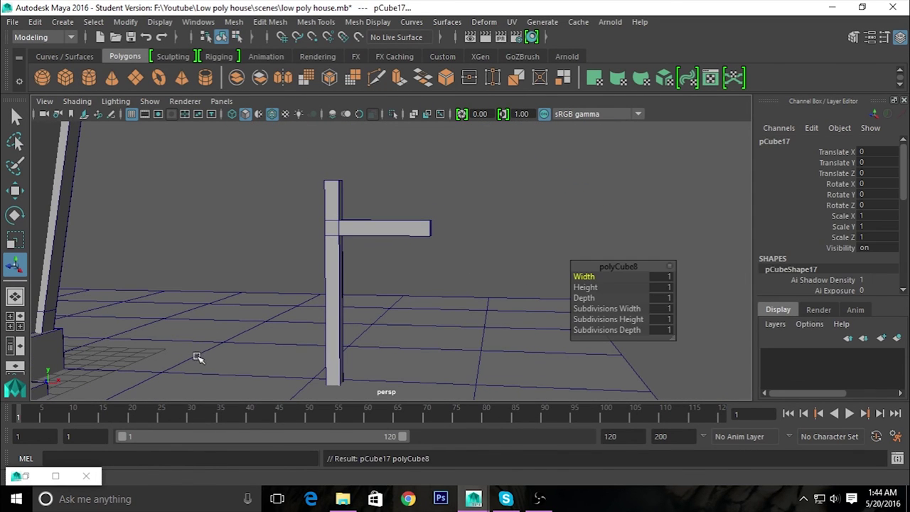
alt+drag(400, 349, 163, 317)
key(r)
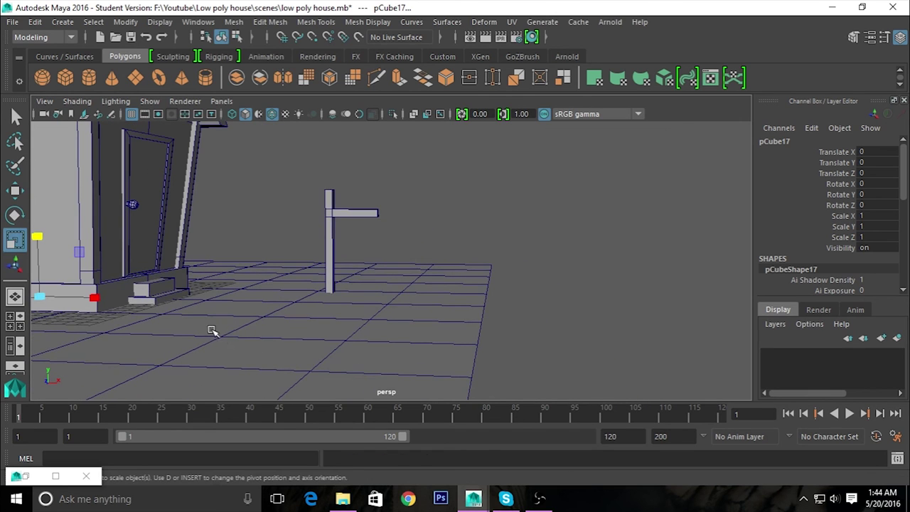
key(w)
mouse_move(91, 298)
mouse_down()
mouse_move(393, 310)
mouse_move(306, 346)
mouse_move(253, 351)
mouse_up()
mouse_move(199, 324)
mouse_down()
mouse_move(355, 291)
mouse_move(355, 235)
mouse_up()
mouse_move(363, 270)
alt+mouse_down()
mouse_move(378, 272)
mouse_move(390, 319)
mouse_move(325, 349)
mouse_move(270, 346)
mouse_move(447, 362)
mouse_move(272, 288)
alt+mouse_up()
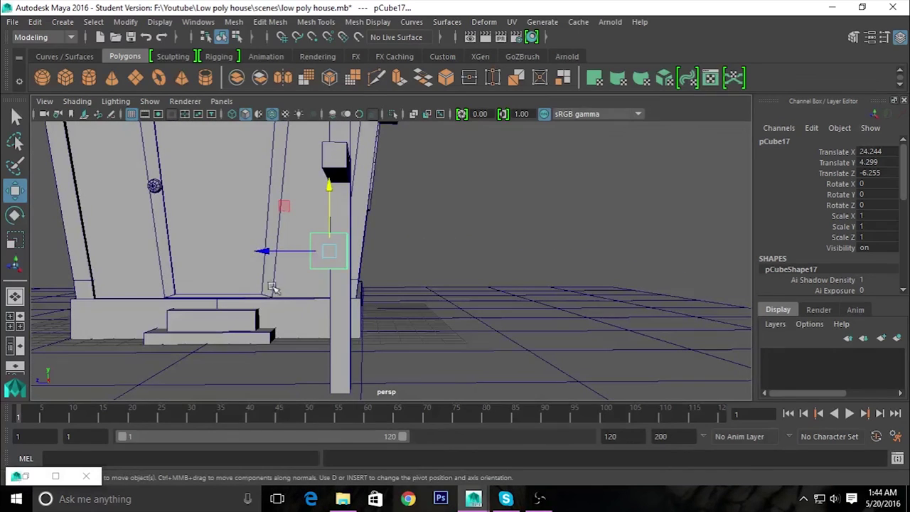
click(291, 255)
key(ctrl+z)
drag(286, 255, 291, 254)
alt+drag(290, 255, 300, 290)
Make the cube thinner and shorter, tilt it 37.468 on Z, and place it against the post.
key(r)
drag(277, 250, 341, 256)
mouse_move(369, 197)
mouse_down()
mouse_move(372, 222)
mouse_move(414, 295)
mouse_up()
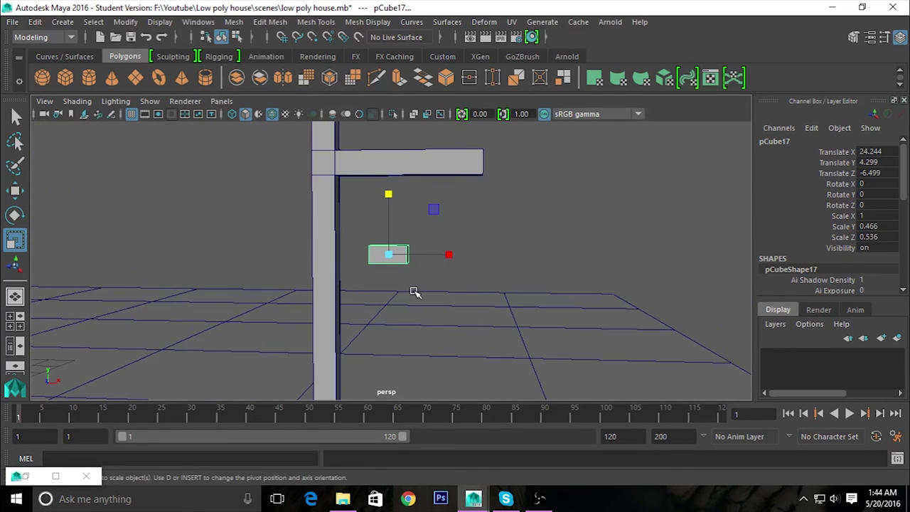
key(e)
drag(431, 207, 400, 170)
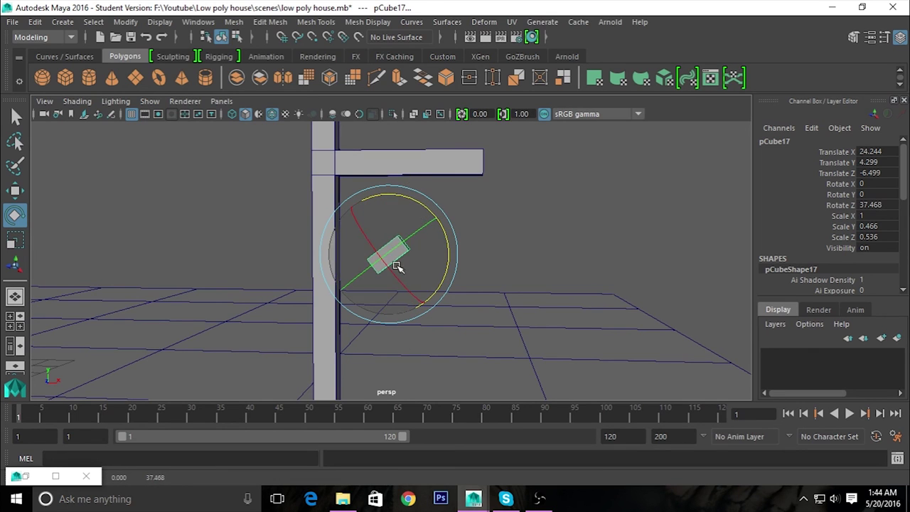
key(w)
mouse_move(433, 207)
mouse_down()
mouse_move(400, 170)
mouse_move(391, 179)
mouse_move(416, 254)
mouse_move(402, 270)
mouse_up()
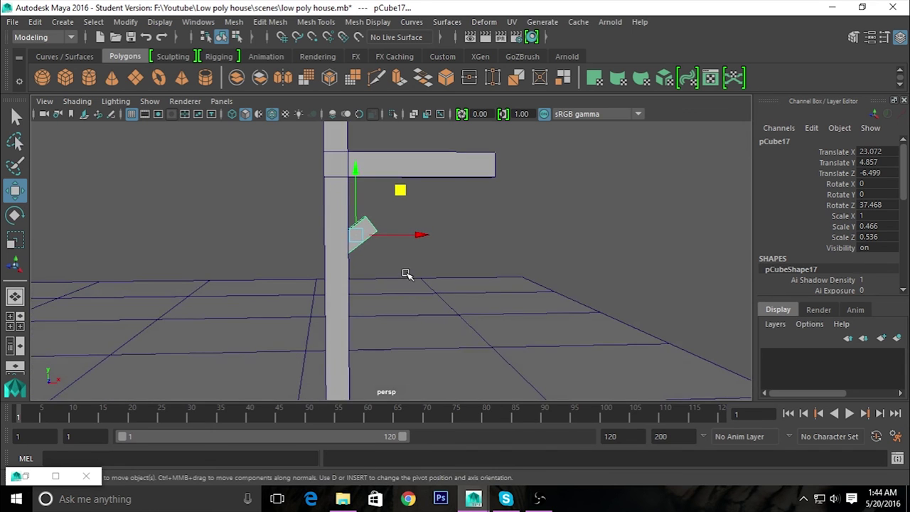
In front view, drag the cube's upper vertices up to the arm's underside to form the brace.
key(space)
key(space)
scroll(434, 334, up, 5)
scroll(438, 309, down, 2)
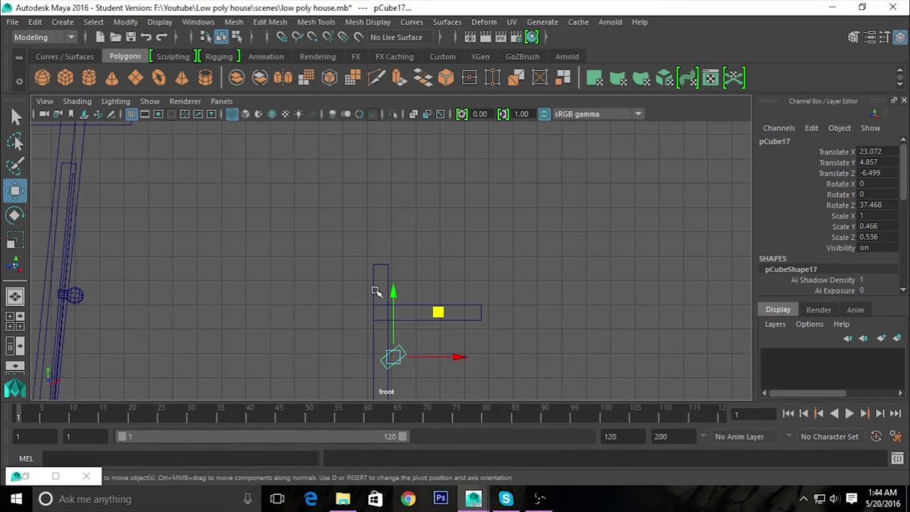
scroll(388, 275, up, 2)
alt+middle_drag(389, 276, 400, 283)
key(F8)
drag(301, 204, 419, 325)
drag(342, 252, 503, 101)
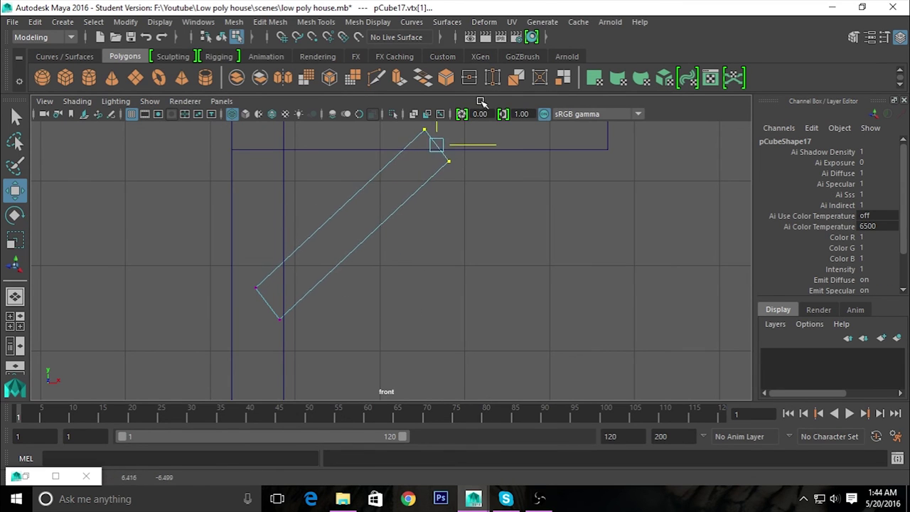
alt+middle_drag(542, 210, 534, 285)
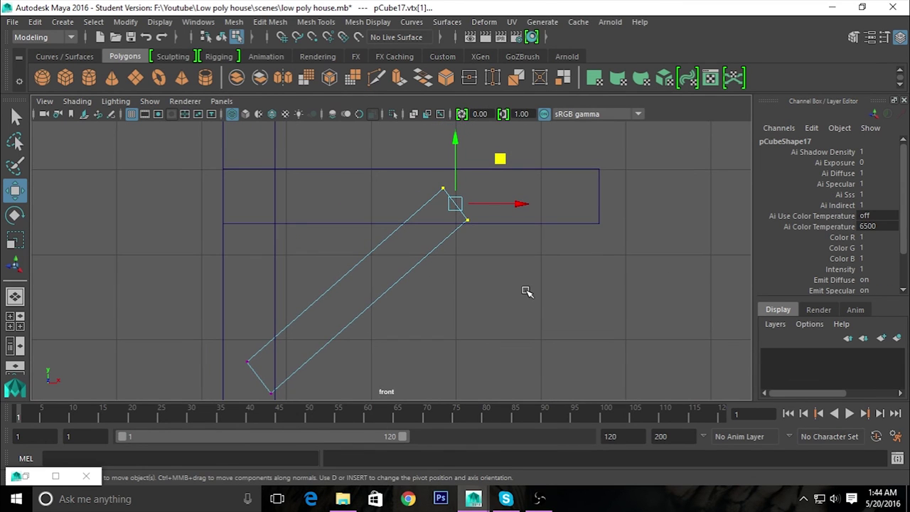
key(space)
key(space)
mouse_move(560, 238)
alt+mouse_down()
mouse_move(376, 270)
mouse_move(398, 235)
alt+mouse_up()
right_drag(415, 192, 420, 106)
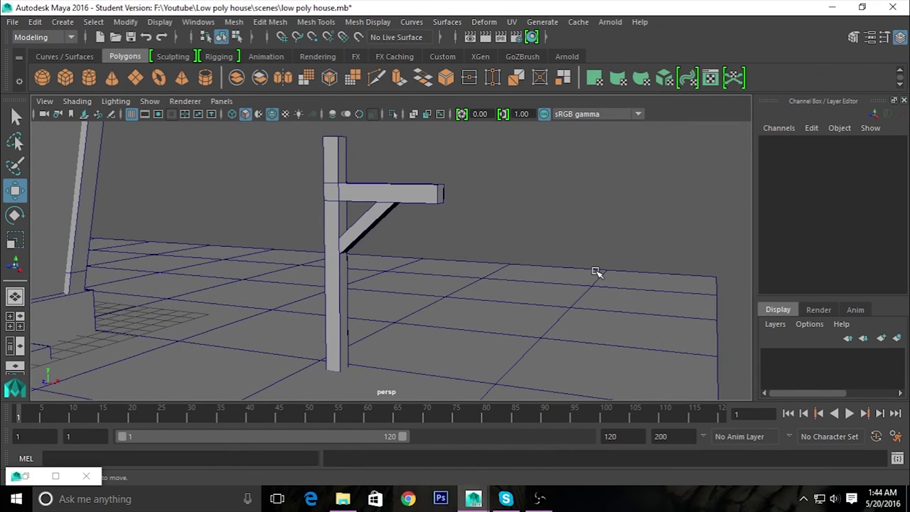
Return to object mode and save the low poly house scene with Ctrl+S.
mouse_move(595, 270)
alt+mouse_down()
mouse_move(447, 360)
mouse_move(450, 337)
alt+mouse_up()
key(s)
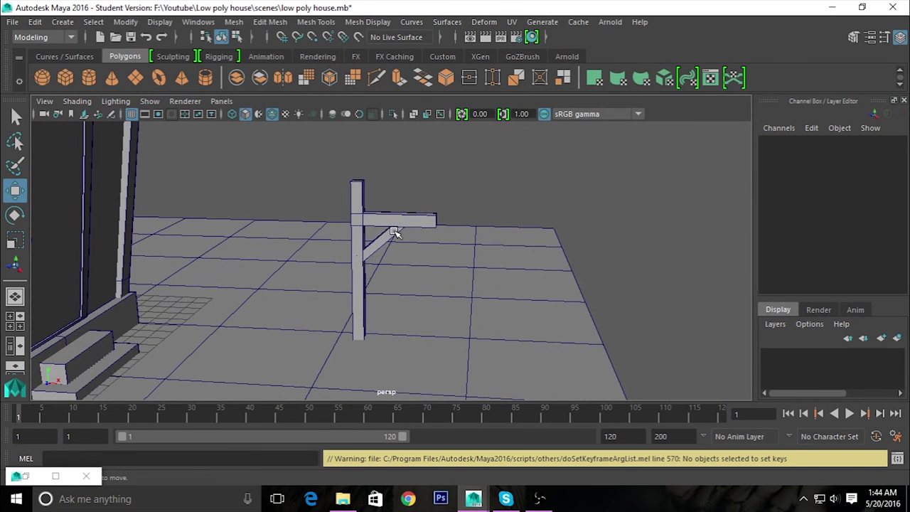
key(ctrl+s)
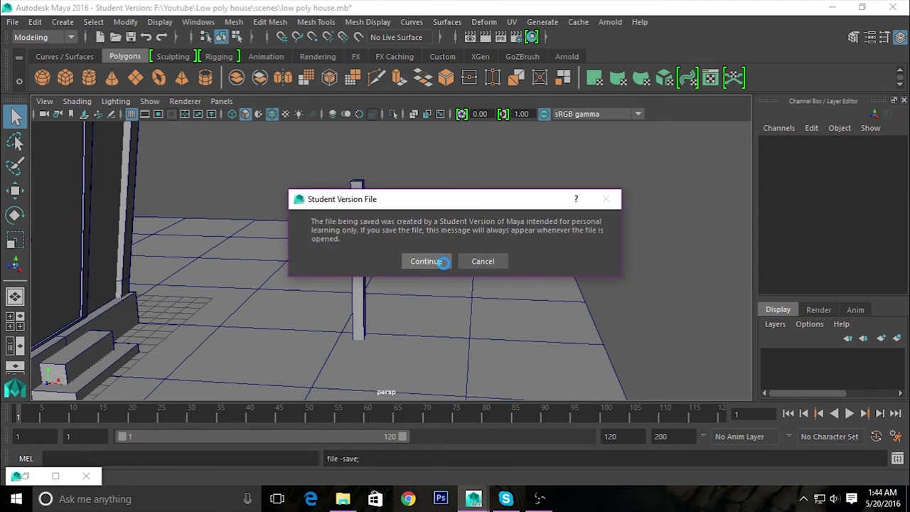
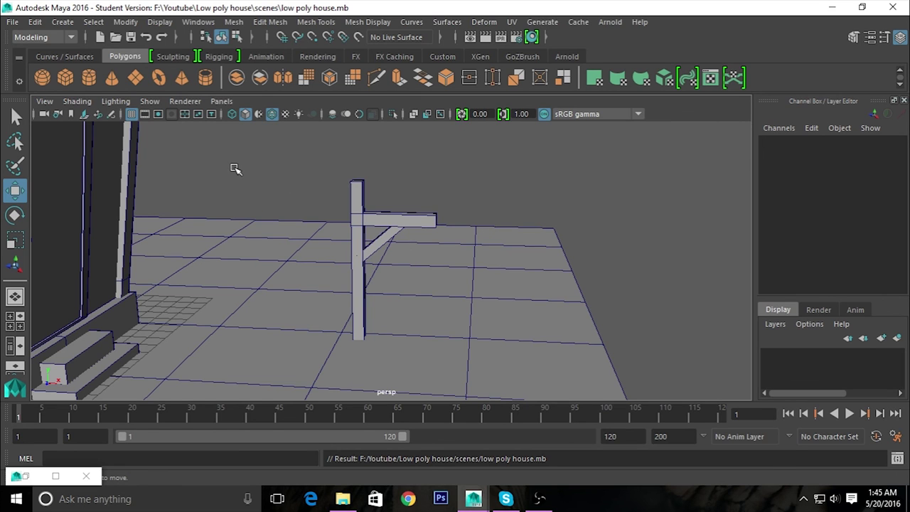
Create a polygon cylinder and move it along X to the post base.
click(95, 84)
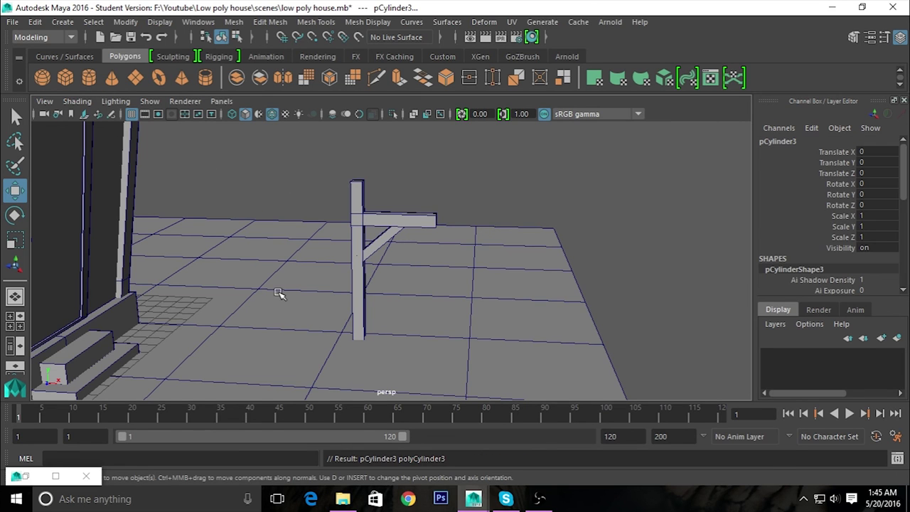
alt+right_drag(346, 353, 60, 315)
mouse_move(269, 300)
mouse_down()
mouse_move(412, 304)
mouse_move(443, 315)
mouse_up()
mouse_move(420, 300)
alt+right_down()
mouse_move(391, 276)
mouse_move(481, 348)
alt+right_up()
Lay the cylinder on its side with Rotate Z -90.
key(e)
mouse_move(395, 211)
mouse_down()
mouse_move(469, 309)
mouse_move(403, 329)
mouse_up()
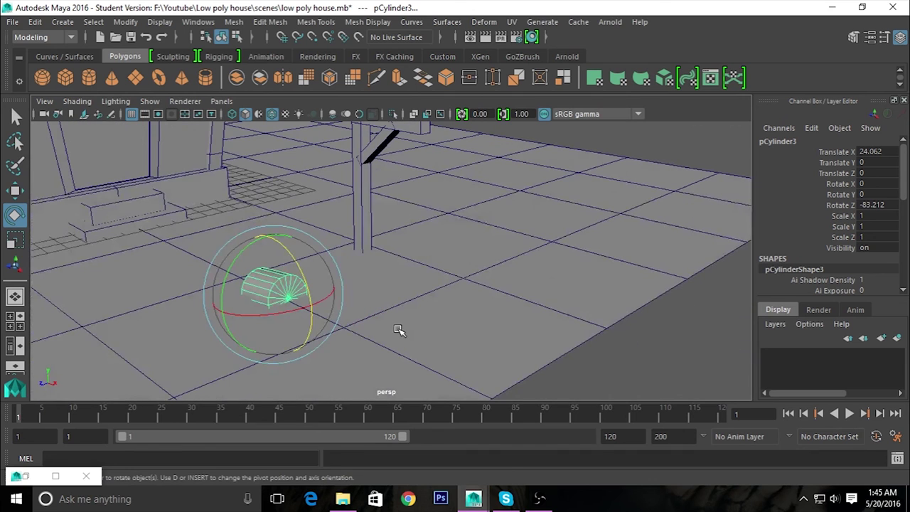
key(w)
key(e)
key(Return)
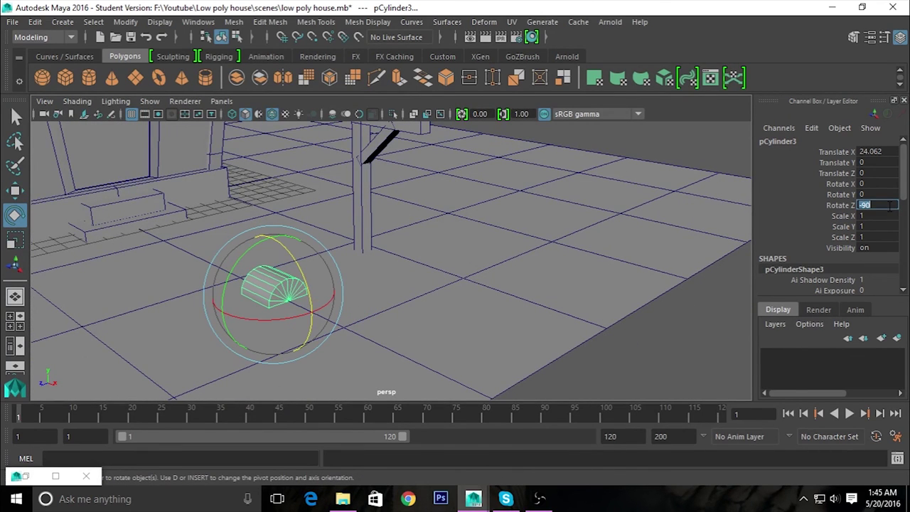
key(f)
alt+drag(467, 249, 540, 217)
Raise the cylinder to Translate Y 3.554.
click(436, 256)
click(404, 273)
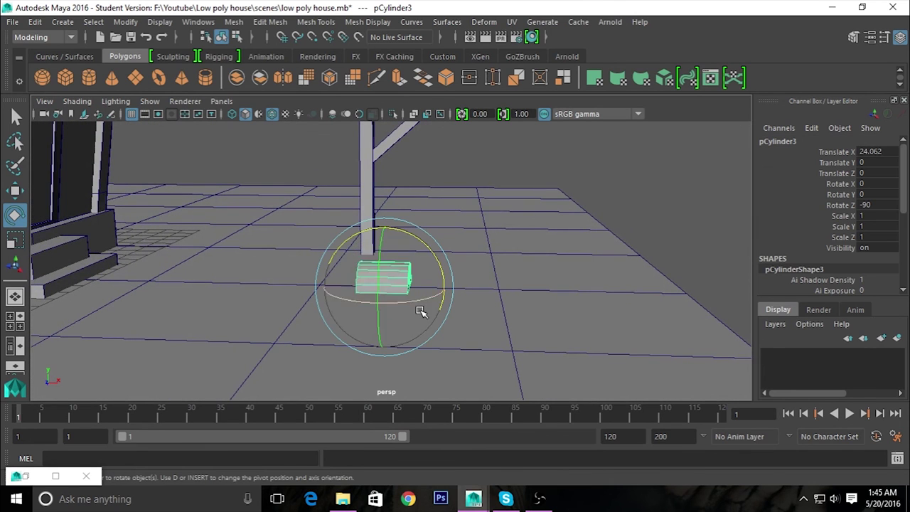
key(w)
drag(386, 234, 418, 166)
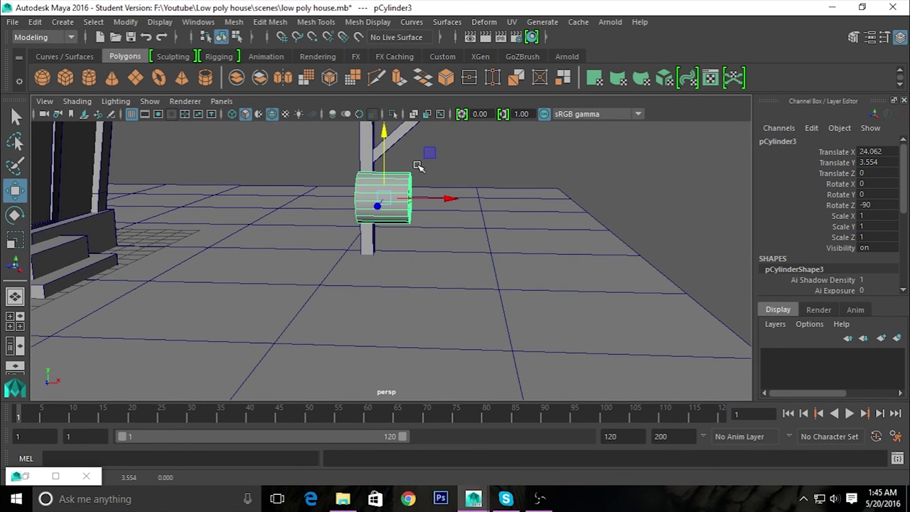
mouse_move(445, 333)
alt+mouse_down()
mouse_move(372, 265)
mouse_move(448, 321)
mouse_move(475, 315)
alt+mouse_up()
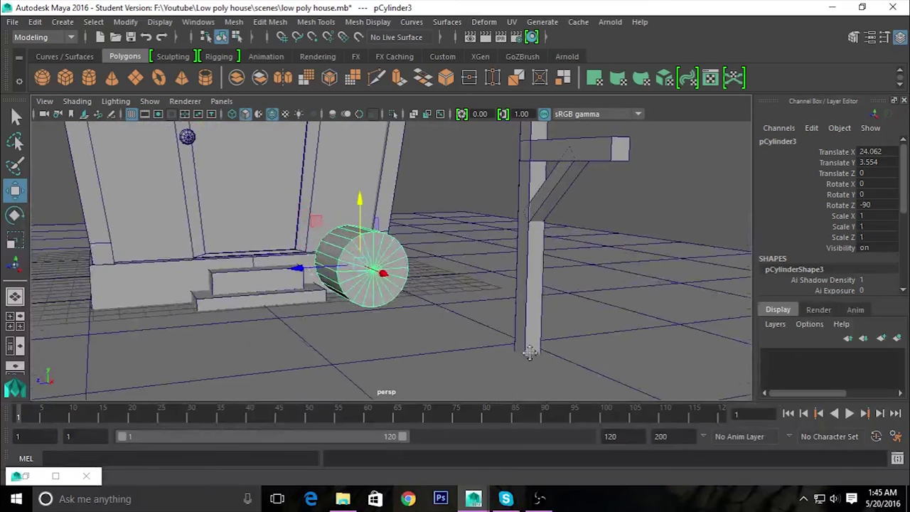
scroll(817, 270, down, 3)
Reduce the polyCylinder's Subdivisions Axis from 20 to 6.
click(789, 283)
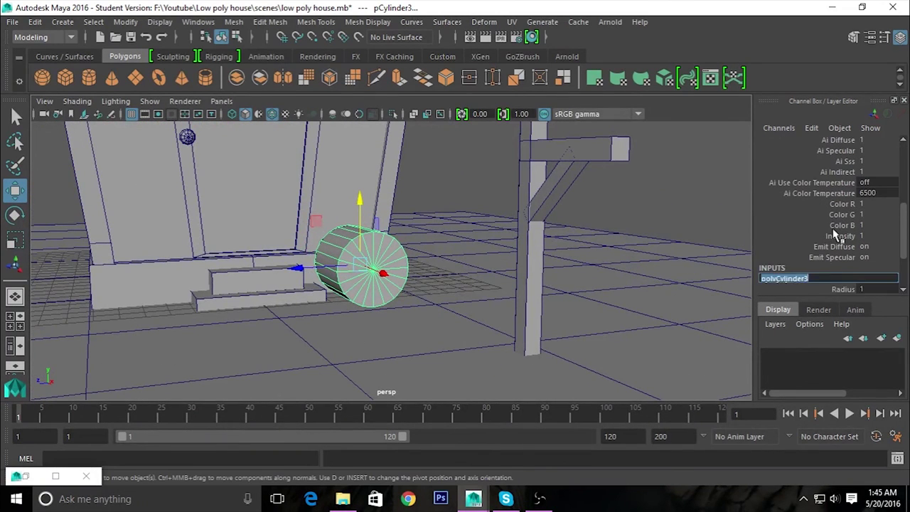
scroll(833, 244, down, 2)
click(832, 237)
middle_drag(692, 275, 588, 278)
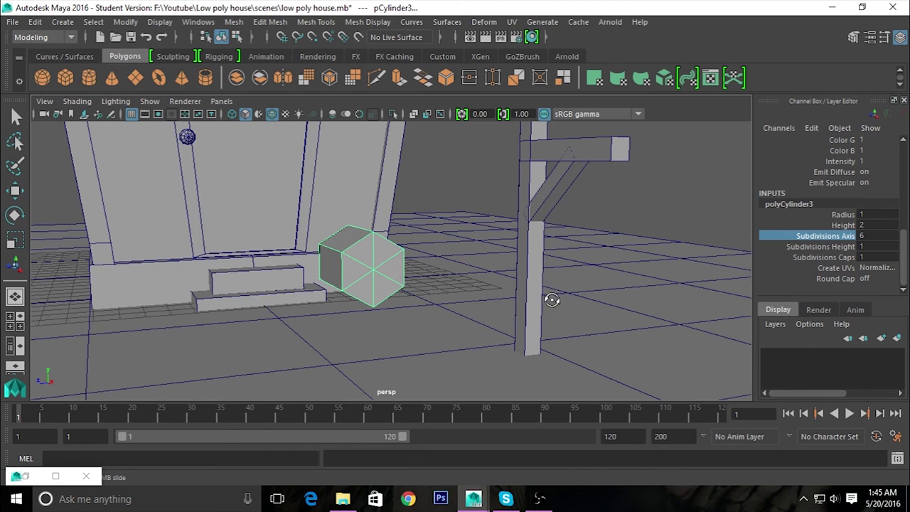
alt+drag(551, 302, 565, 297)
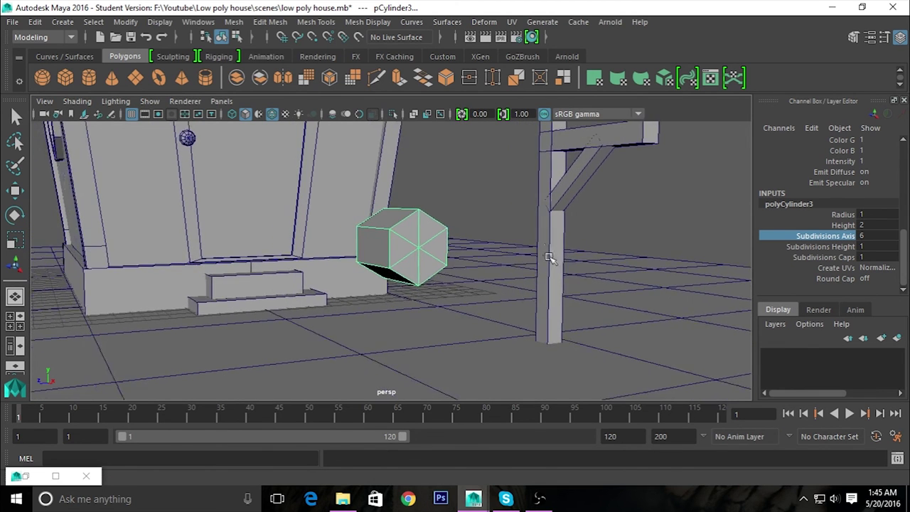
alt+right_drag(510, 273, 727, 307)
Set Subdivisions Caps to 0 and frame the hexagon in the side view.
click(824, 258)
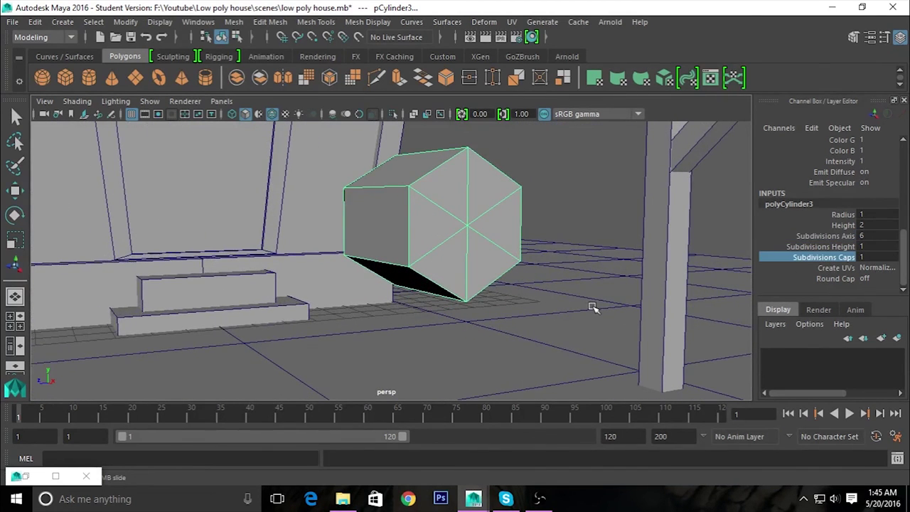
mouse_move(450, 314)
alt+mouse_down()
mouse_move(544, 319)
mouse_move(518, 319)
alt+mouse_up()
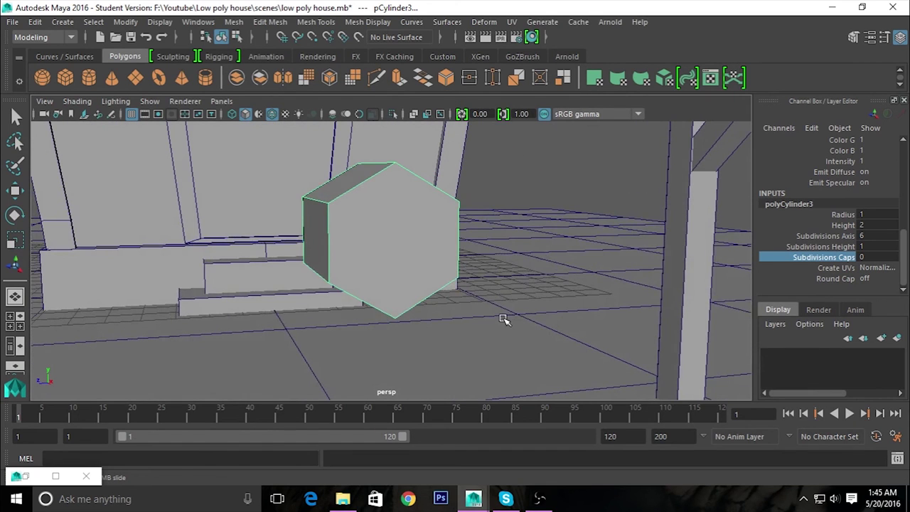
key(space)
key(space)
scroll(652, 348, up, 5)
key(f)
scroll(582, 331, down, 5)
scroll(535, 265, down, 2)
scroll(519, 302, up, 3)
alt+middle_drag(507, 339, 480, 344)
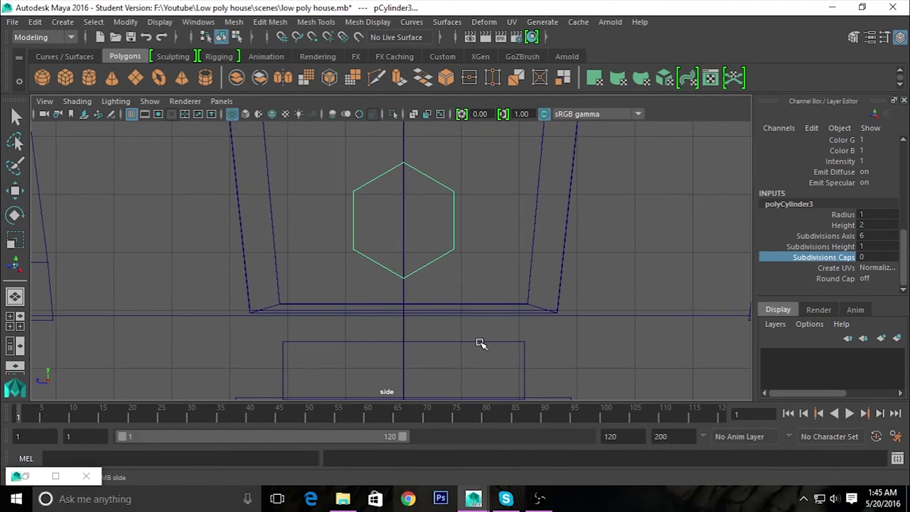
Scale the hexagon's three bottom vertices flat in Y to form a straight base.
key(F9)
drag(481, 298, 482, 297)
key(w)
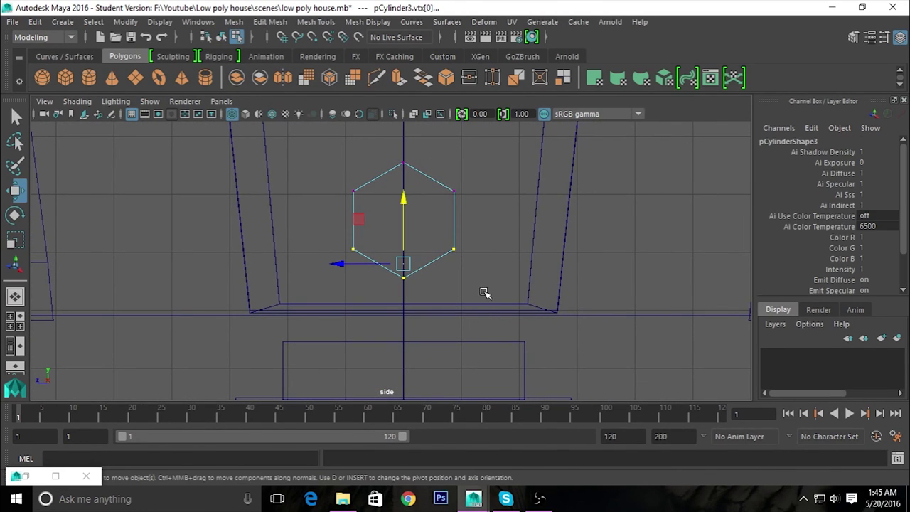
key(r)
drag(405, 326, 410, 192)
key(space)
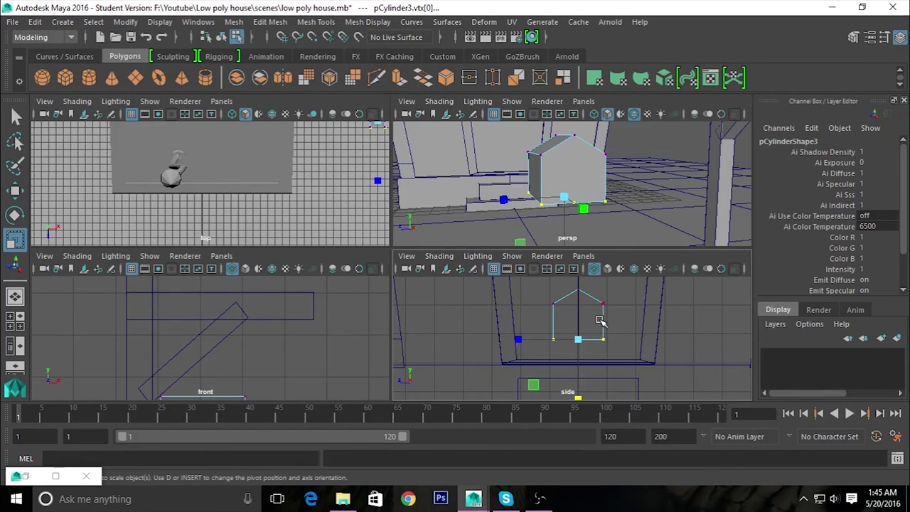
key(space)
key(space)
key(space)
alt+right_drag(458, 329, 519, 395)
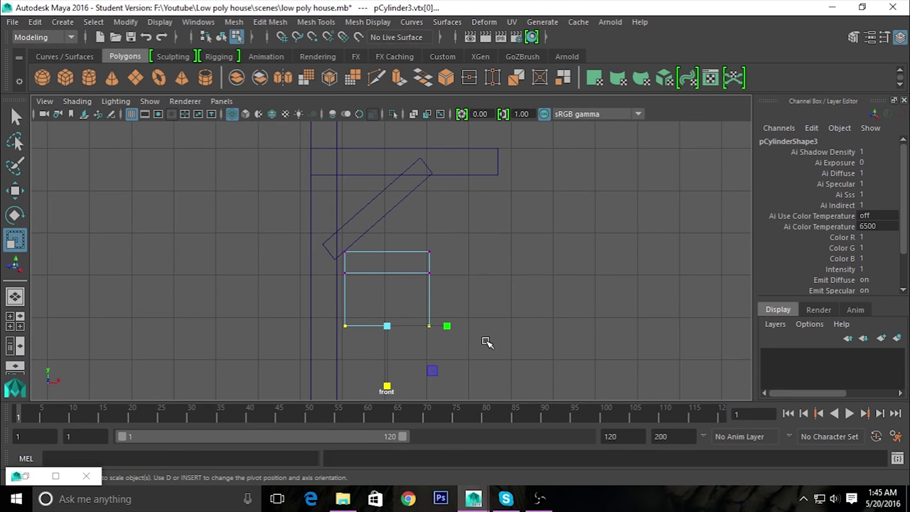
key(space)
key(space)
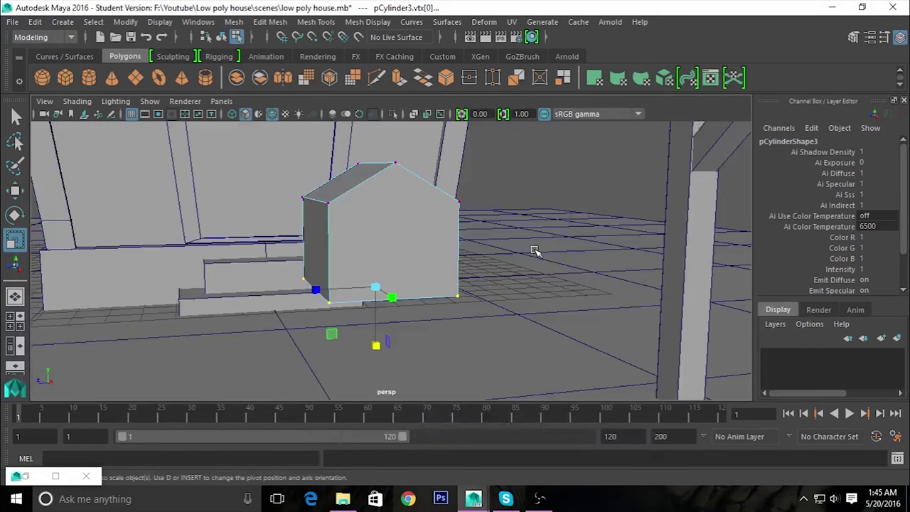
alt+right_drag(534, 249, 622, 253)
alt+drag(622, 252, 574, 287)
Back in Object Mode, move the prism to Translate Z -7.1 beside the post.
key(w)
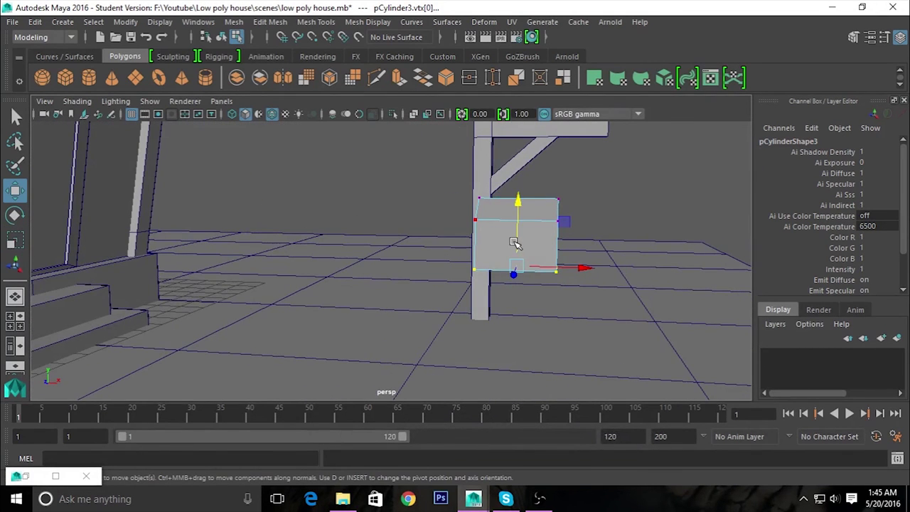
click(517, 242)
right_drag(544, 251, 601, 110)
click(524, 235)
mouse_move(523, 235)
alt+mouse_down()
mouse_move(590, 306)
mouse_move(562, 307)
alt+mouse_up()
alt+right_drag(561, 307, 402, 295)
drag(323, 301, 497, 303)
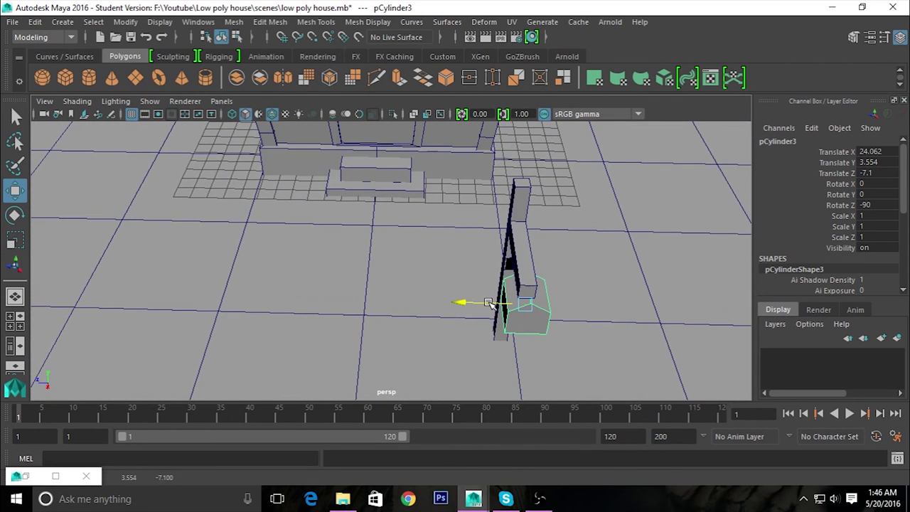
Raise the mailbox and scale it to 1.511, with Scale Y 1.799.
mouse_move(529, 270)
mouse_down()
mouse_move(538, 214)
mouse_move(498, 234)
mouse_move(585, 248)
mouse_move(583, 353)
mouse_move(593, 320)
mouse_up()
key(f)
scroll(593, 320, down, 3)
drag(391, 193, 393, 177)
mouse_move(396, 221)
alt+mouse_down()
mouse_move(432, 235)
mouse_move(436, 282)
alt+mouse_up()
key(r)
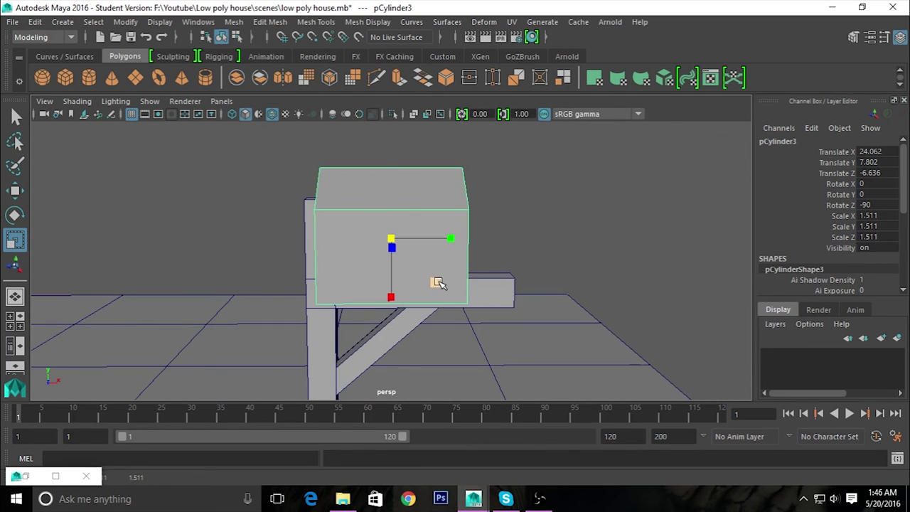
mouse_move(444, 245)
mouse_down()
mouse_move(462, 238)
mouse_move(462, 247)
mouse_move(462, 238)
mouse_move(451, 264)
mouse_move(446, 257)
mouse_up()
Move the mailbox to Translate Y 8.074 and slide it along X onto the post arm.
key(w)
mouse_move(419, 195)
mouse_down()
mouse_move(422, 184)
mouse_move(493, 260)
mouse_move(405, 264)
mouse_move(479, 305)
mouse_move(543, 299)
mouse_up()
click(484, 295)
alt+drag(488, 301, 503, 305)
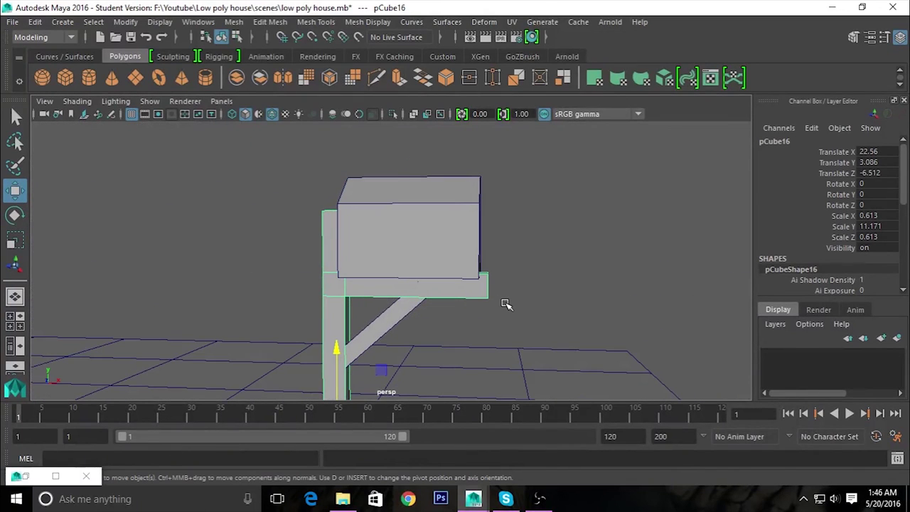
click(511, 303)
mouse_move(548, 296)
alt+mouse_down()
mouse_move(534, 337)
mouse_move(453, 337)
mouse_move(440, 239)
alt+mouse_up()
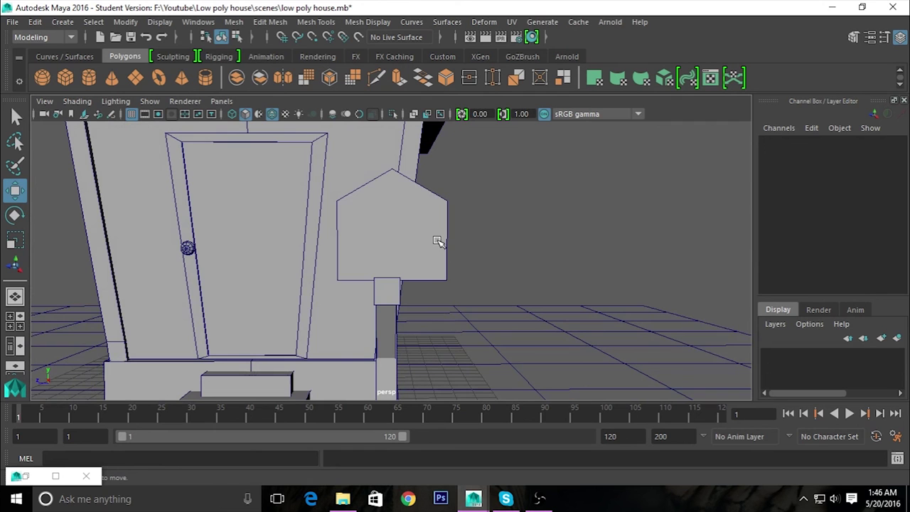
click(386, 237)
drag(349, 237, 344, 236)
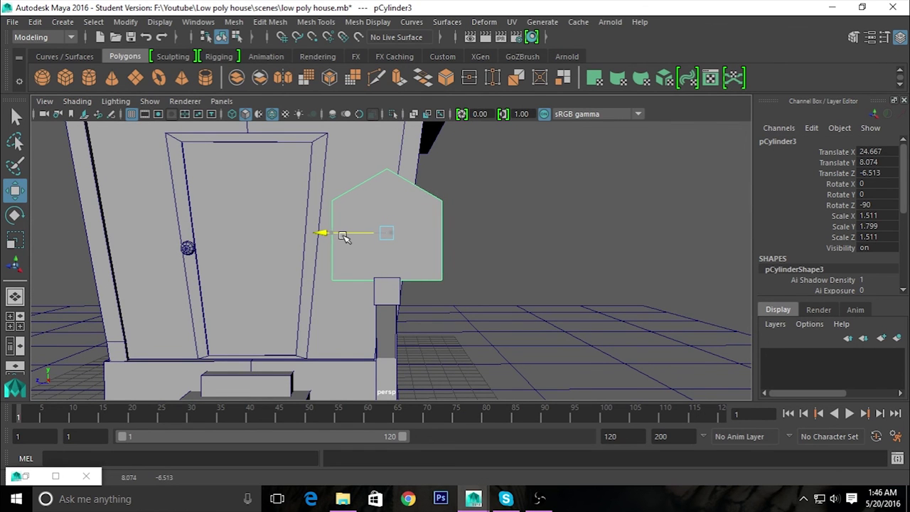
mouse_move(409, 127)
alt+mouse_down()
mouse_move(442, 203)
mouse_move(500, 238)
mouse_move(282, 287)
mouse_move(203, 252)
mouse_move(206, 241)
mouse_move(475, 230)
mouse_move(437, 186)
alt+mouse_up()
Extrude the mailbox's front gable face and inset it into a thin border.
mouse_move(416, 124)
alt+mouse_down()
mouse_move(504, 229)
mouse_move(575, 227)
mouse_move(235, 284)
mouse_move(260, 308)
alt+mouse_up()
click(575, 227)
alt+right_drag(260, 308, 495, 406)
mouse_move(496, 406)
alt+mouse_down()
mouse_move(471, 335)
mouse_move(479, 329)
mouse_move(434, 337)
mouse_move(442, 274)
mouse_move(472, 335)
mouse_move(447, 239)
mouse_move(424, 243)
alt+mouse_up()
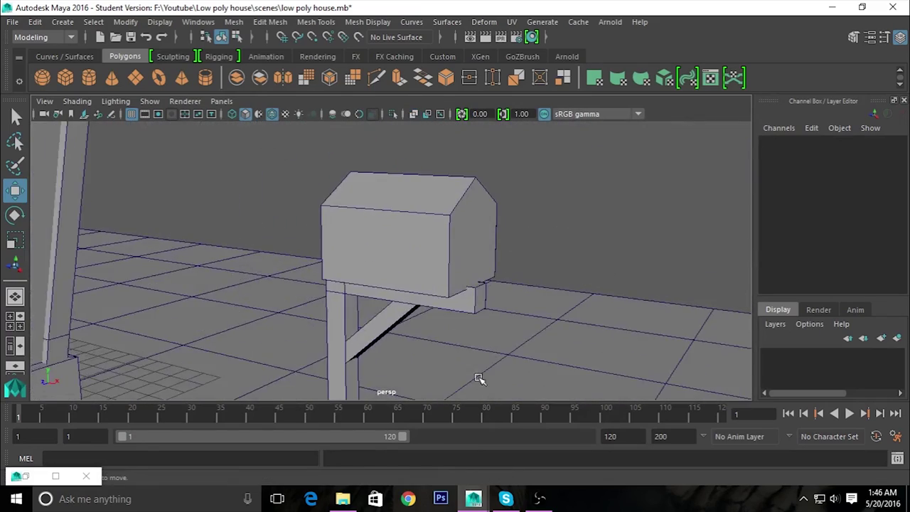
click(447, 239)
right_drag(424, 242, 421, 162)
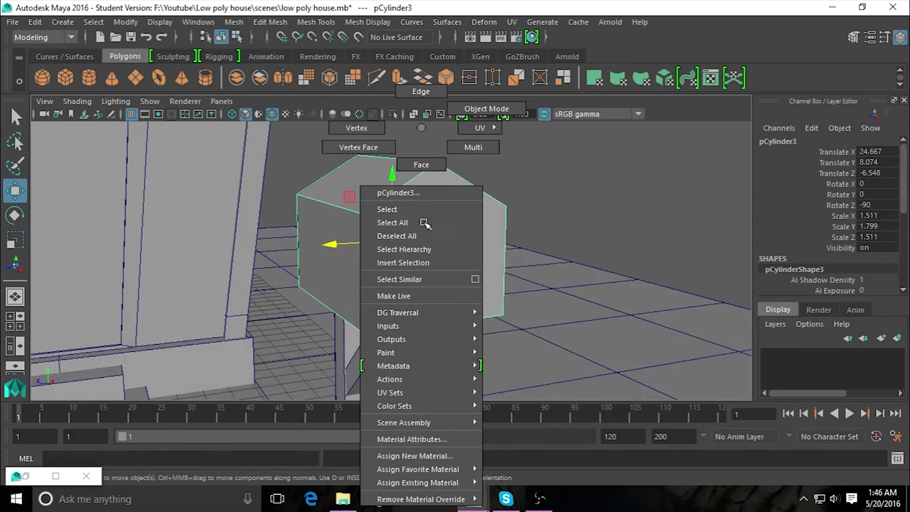
click(445, 254)
alt+right_drag(463, 211, 474, 333)
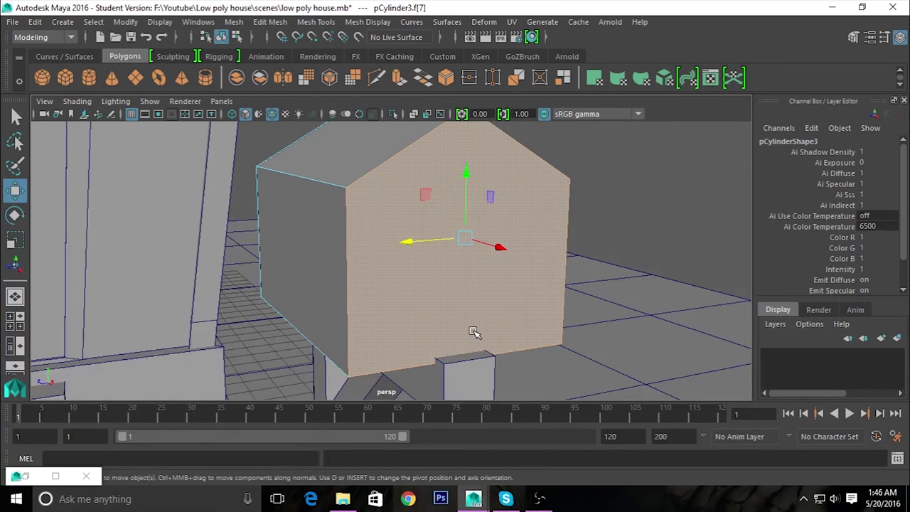
shift+right_drag(447, 226, 444, 260)
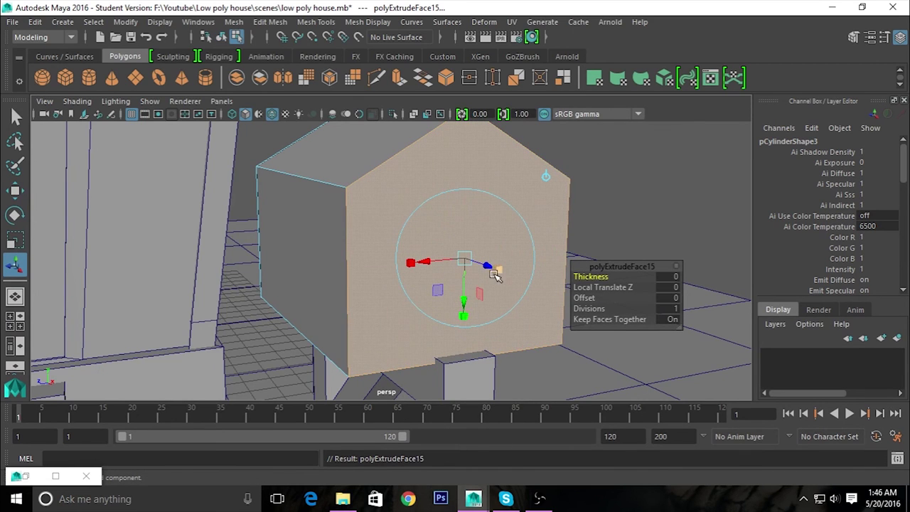
mouse_move(465, 259)
mouse_down()
mouse_move(457, 257)
mouse_move(460, 278)
mouse_move(494, 278)
mouse_up()
Extrude the mailbox's front face again, pushing it slightly inward.
right_drag(425, 128, 425, 170)
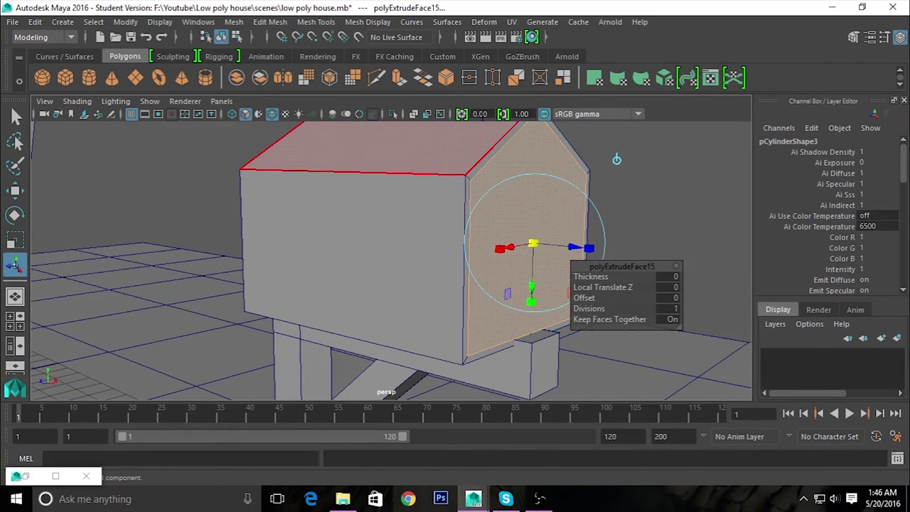
click(654, 198)
mouse_move(654, 198)
alt+mouse_down()
mouse_move(603, 248)
mouse_move(613, 253)
alt+mouse_up()
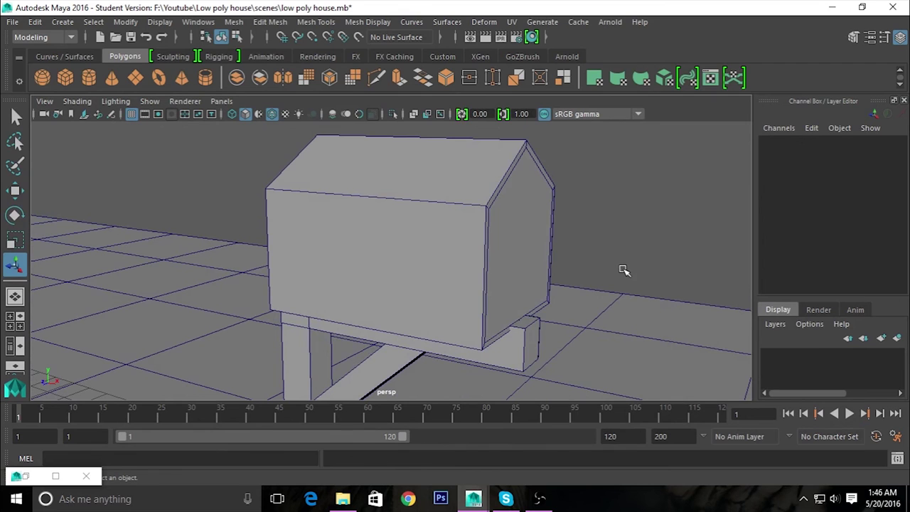
click(547, 236)
alt+right_drag(502, 254, 540, 308)
alt+drag(537, 269, 527, 279)
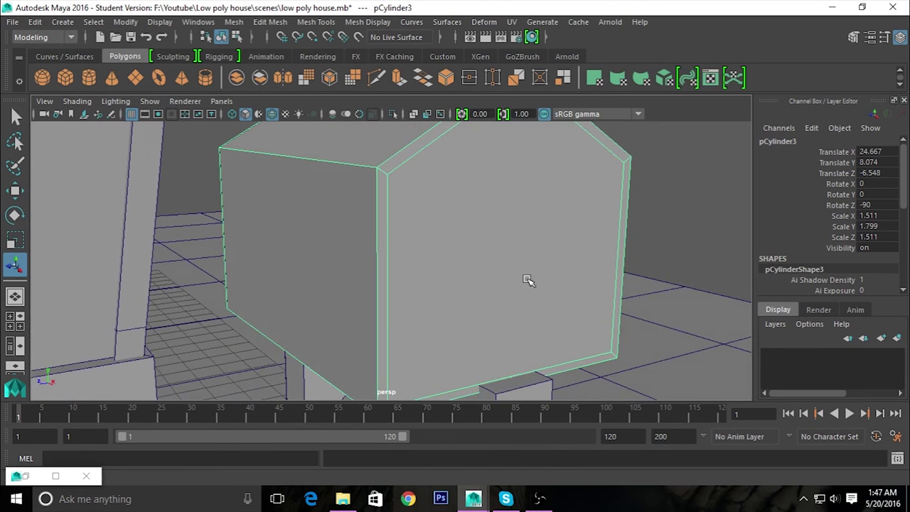
alt+drag(592, 268, 547, 269)
right_drag(487, 127, 488, 163)
click(509, 226)
shift+right_click(540, 242)
click(539, 271)
drag(556, 268, 546, 261)
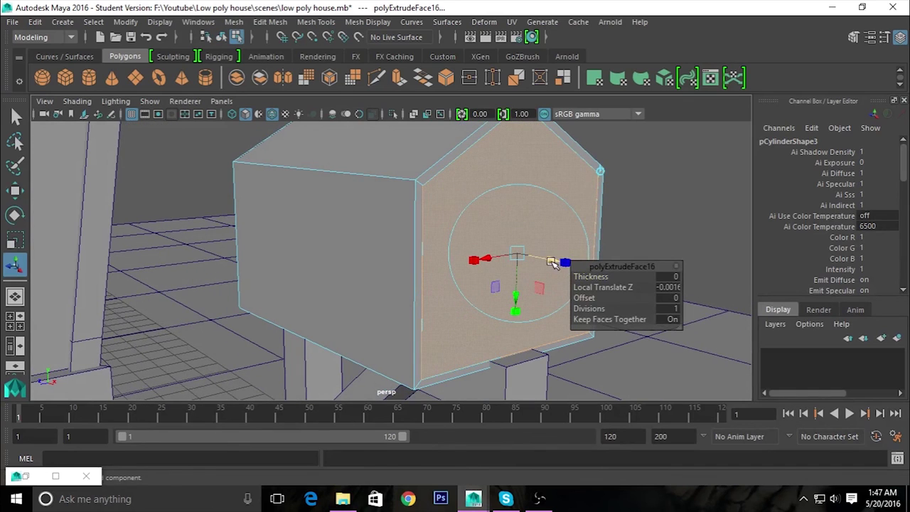
Return to object selection, frame the door and mailbox, and select the door knob pSphere1.
right_drag(542, 186, 604, 107)
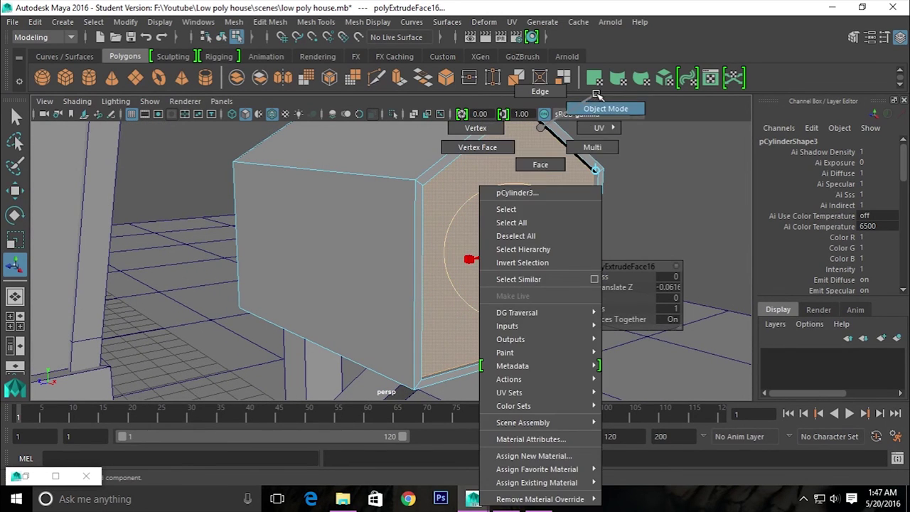
mouse_move(684, 236)
alt+mouse_down()
mouse_move(521, 267)
mouse_move(551, 287)
alt+mouse_up()
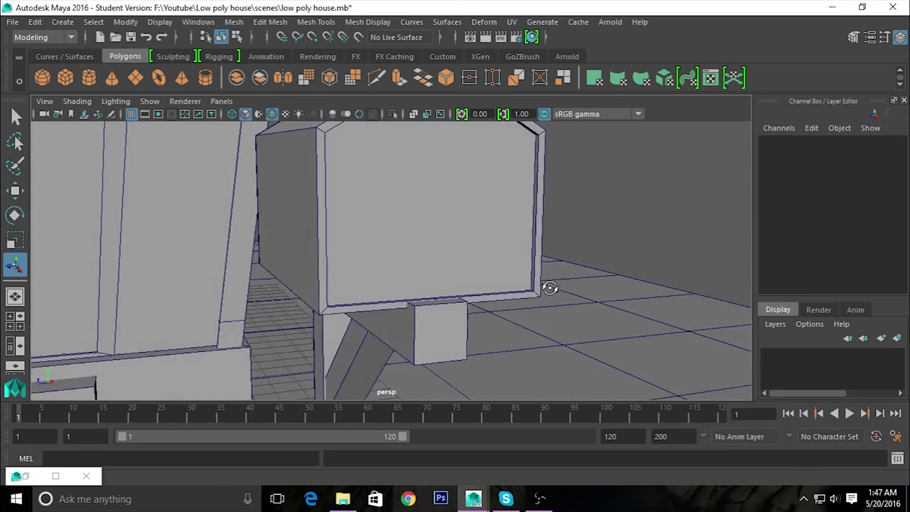
scroll(526, 289, down, 2)
scroll(540, 284, down, 3)
scroll(256, 213, down, 4)
alt+drag(251, 230, 388, 211)
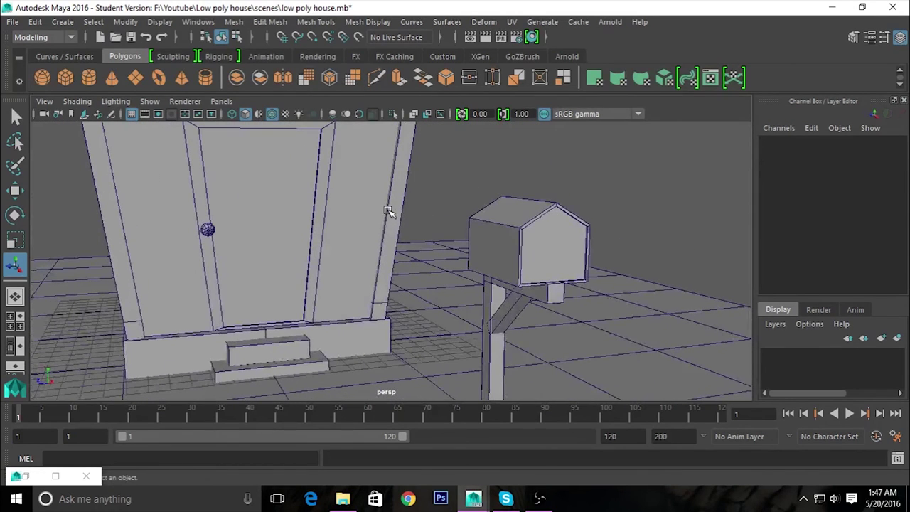
click(208, 229)
scroll(314, 278, down, 3)
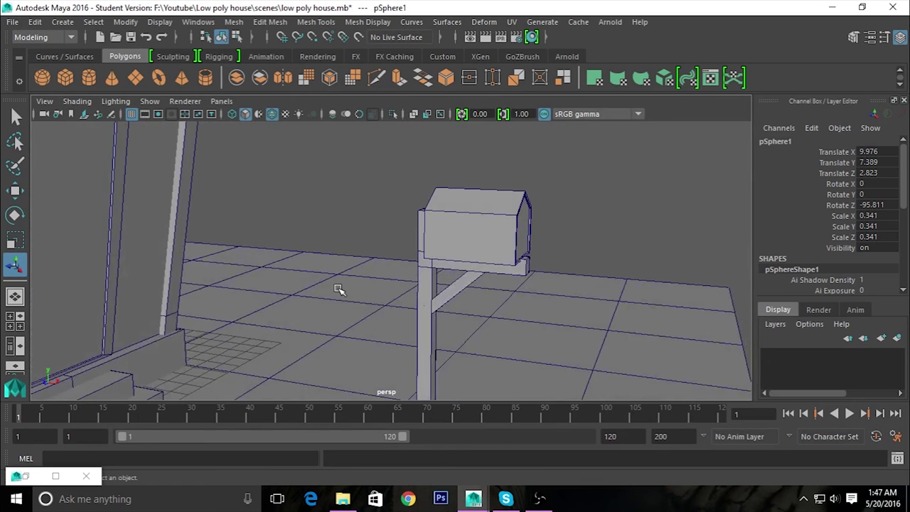
Duplicate the door knob, carry the copy to the mailbox, and set Rotate Z -90.
key(w)
scroll(284, 296, down, 3)
middle_drag(284, 296, 366, 250)
key(ctrl+z)
key(ctrl+d)
mouse_move(226, 238)
mouse_down()
mouse_move(498, 285)
mouse_move(516, 282)
mouse_move(529, 238)
mouse_move(583, 310)
mouse_move(339, 265)
mouse_up()
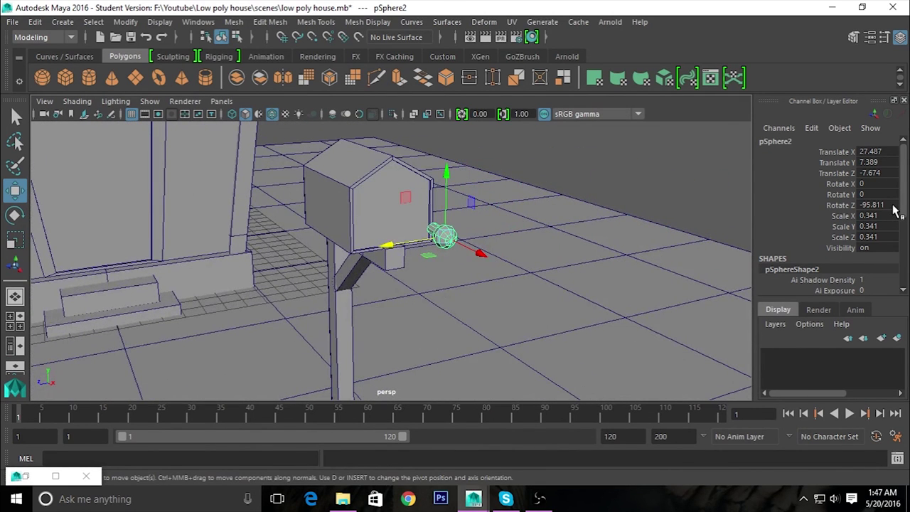
scroll(619, 305, up, 3)
scroll(619, 305, up, 2)
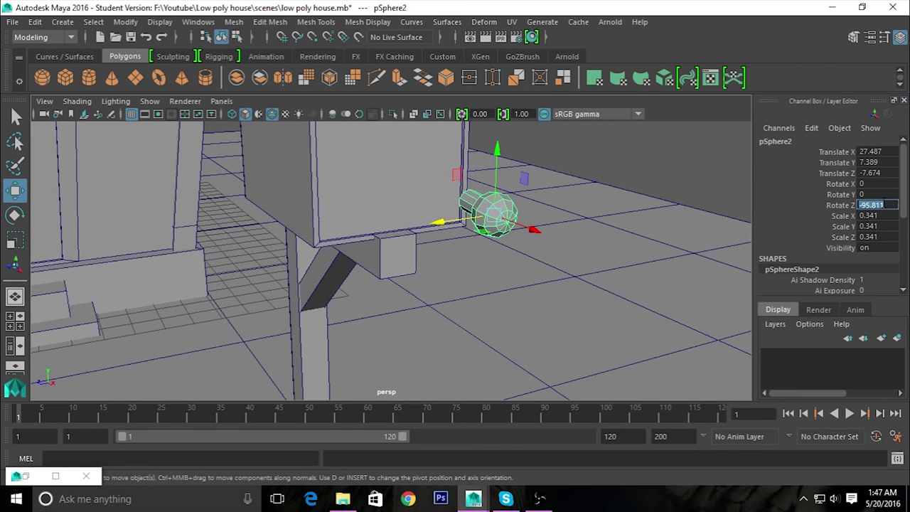
text(-90)
key(Return)
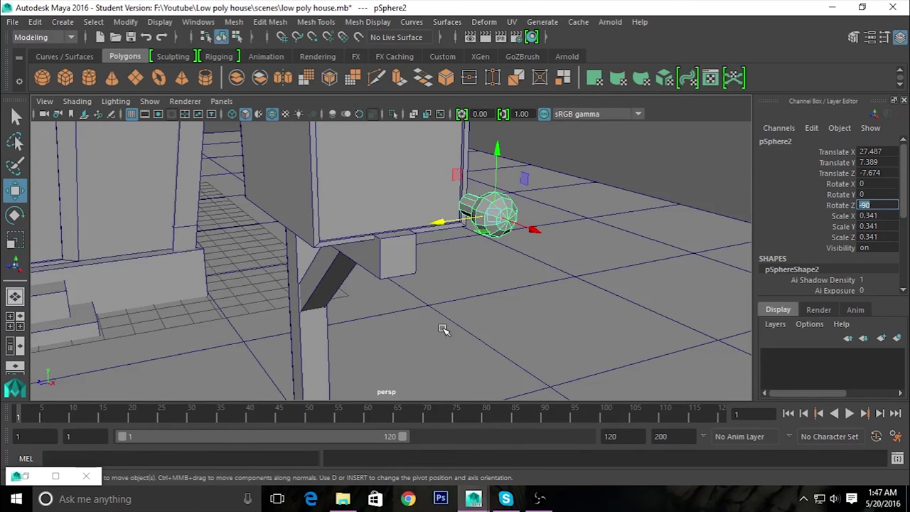
scroll(533, 346, down, 3)
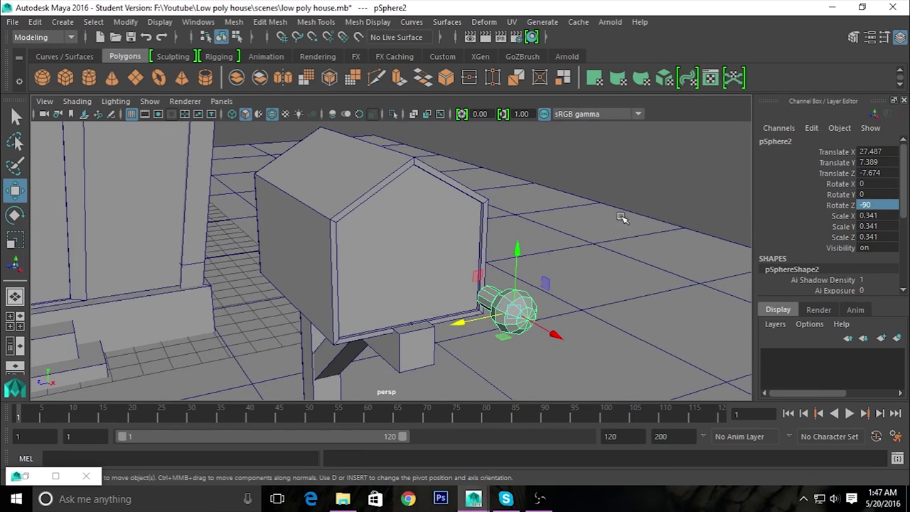
Shrink the knob copy pSphere2 to scale 0.134.
click(650, 196)
click(525, 317)
key(r)
mouse_move(515, 313)
mouse_down()
mouse_move(475, 276)
mouse_move(463, 330)
mouse_move(466, 314)
mouse_move(484, 308)
mouse_move(426, 313)
mouse_up()
key(w)
Raise the small knob toward the mailbox's peak in the side view.
key(space)
key(space)
key(space)
key(space)
mouse_move(619, 329)
alt+right_down()
mouse_move(650, 386)
mouse_move(506, 323)
alt+right_up()
scroll(546, 228, up, 3)
alt+middle_drag(546, 235, 422, 311)
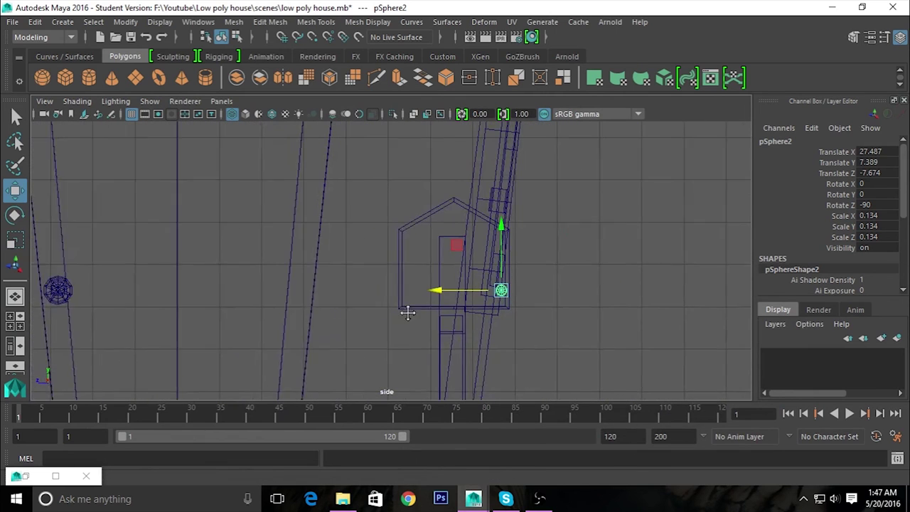
mouse_move(461, 291)
mouse_down()
mouse_move(422, 260)
mouse_move(413, 222)
mouse_up()
Place the knob on the mailbox's front face in front view and check it in perspective.
key(space)
key(space)
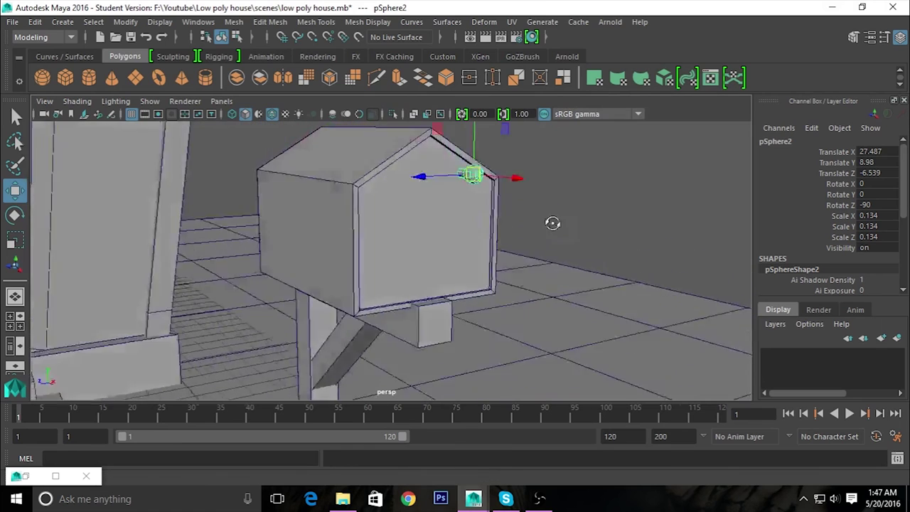
alt+drag(544, 218, 602, 224)
key(space)
mouse_move(589, 311)
alt+right_down()
mouse_move(386, 365)
mouse_move(393, 165)
mouse_move(512, 311)
alt+right_up()
alt+middle_drag(512, 310, 526, 390)
drag(448, 234, 369, 223)
key(space)
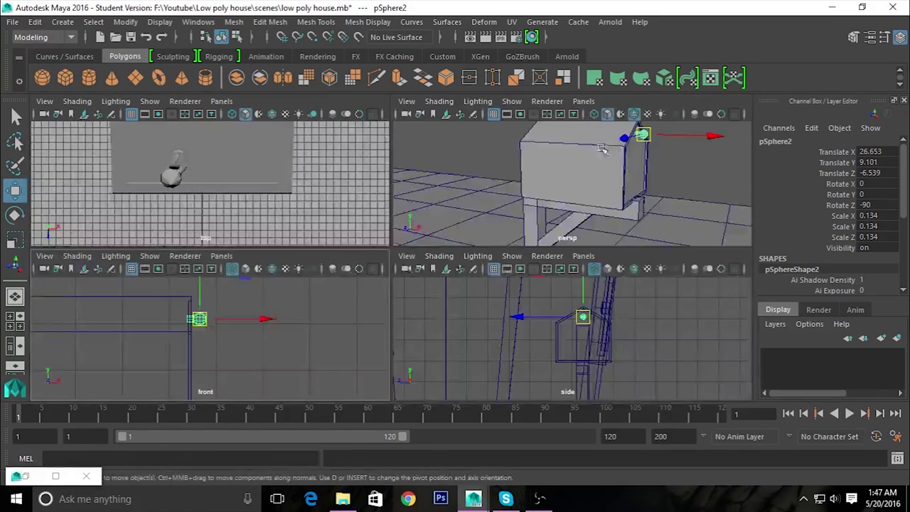
key(space)
mouse_move(526, 214)
alt+mouse_down()
mouse_move(477, 241)
mouse_move(511, 263)
alt+mouse_up()
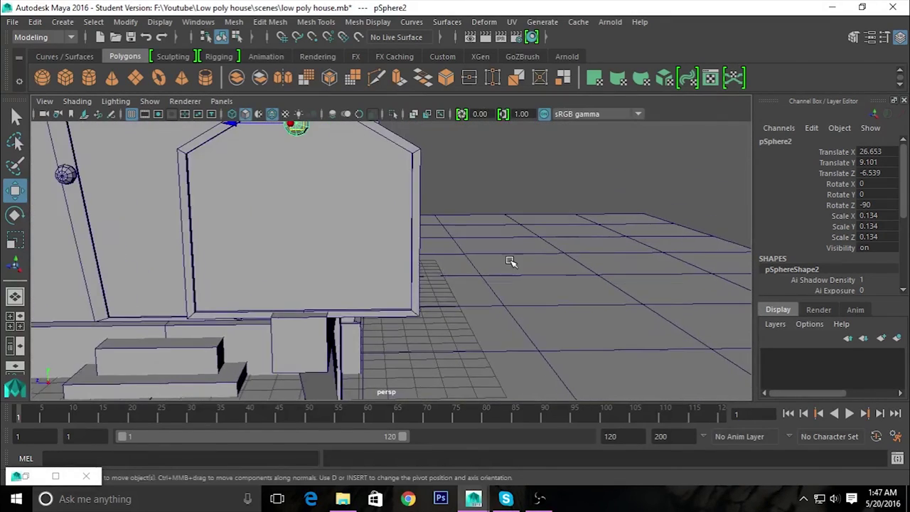
alt+right_drag(607, 173, 569, 193)
click(569, 193)
mouse_move(569, 193)
alt+mouse_down()
mouse_move(552, 228)
mouse_move(436, 206)
mouse_move(477, 263)
alt+mouse_up()
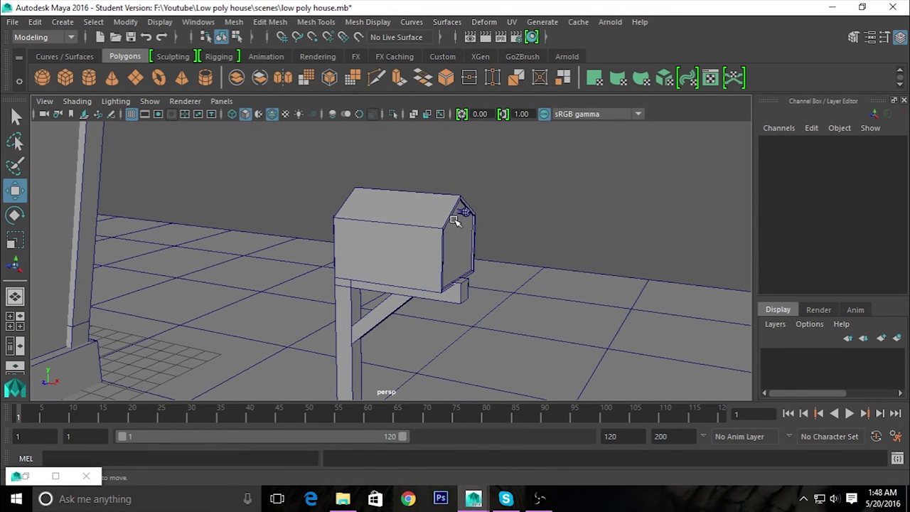
scroll(337, 202, down, 3)
Duplicate the angled brace pCube17 and move the copy flush against the mailbox's side.
scroll(337, 201, down, 2)
scroll(336, 202, up, 2)
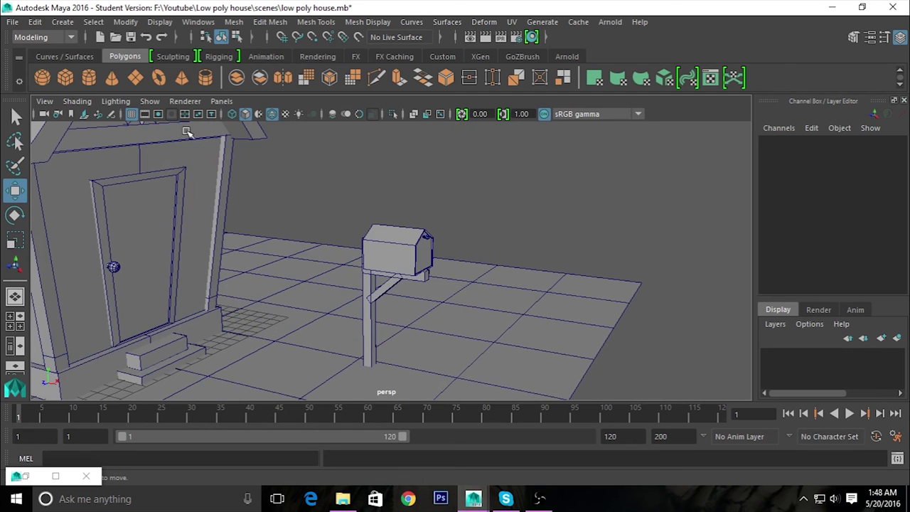
click(65, 78)
key(Delete)
click(381, 290)
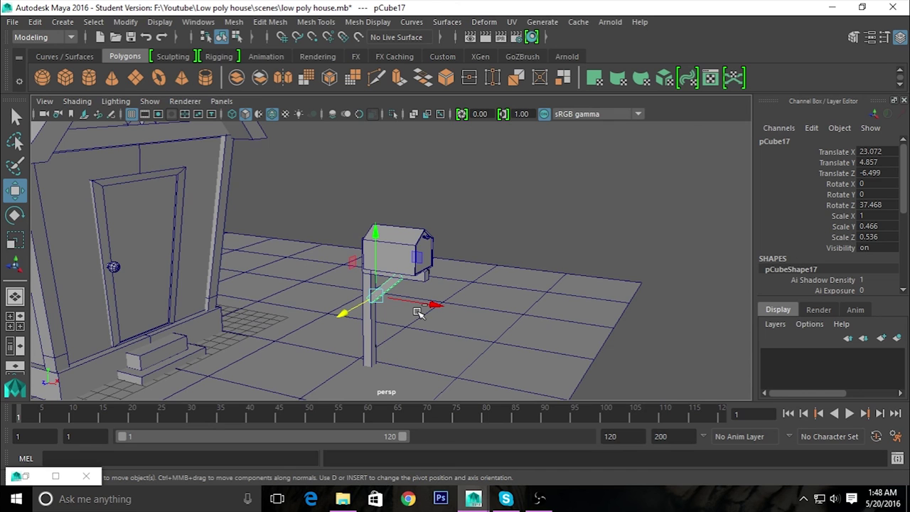
drag(376, 252, 376, 196)
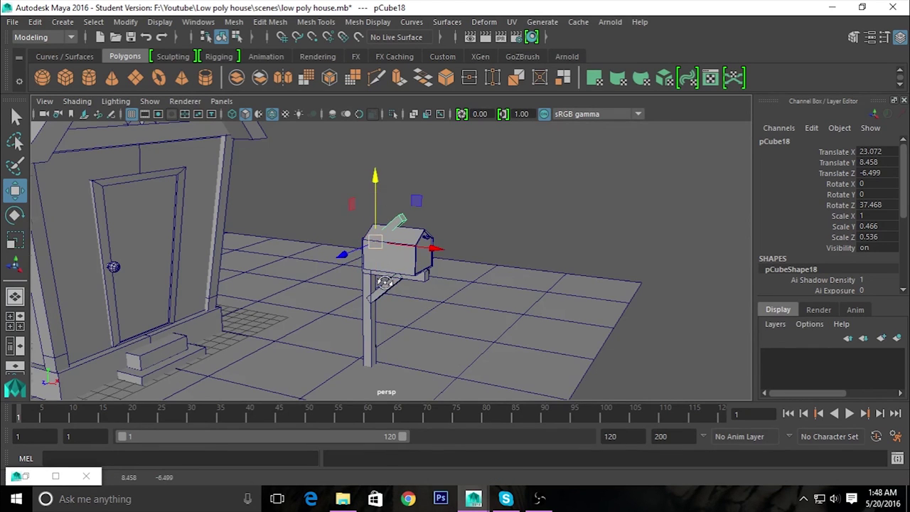
alt+right_drag(384, 282, 463, 379)
drag(363, 231, 337, 237)
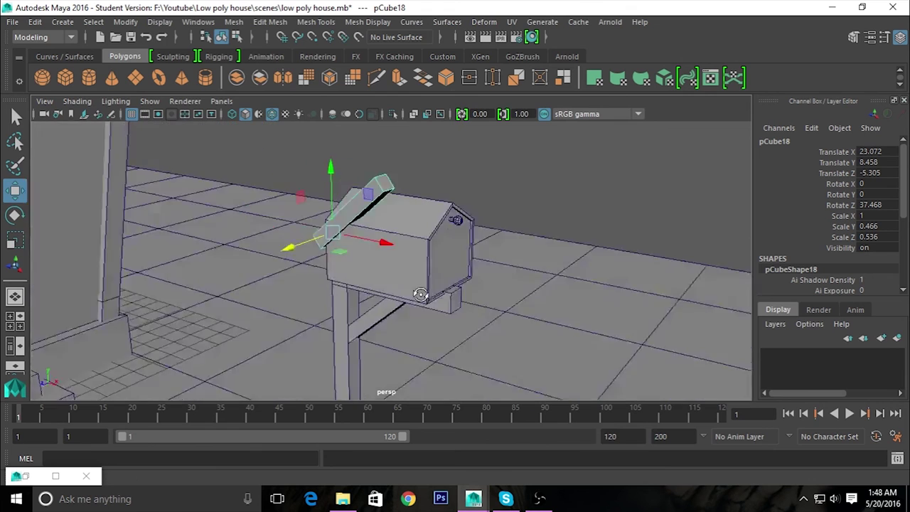
alt+drag(334, 272, 326, 262)
mouse_move(260, 242)
mouse_down()
mouse_move(245, 243)
mouse_move(384, 245)
mouse_up()
Scale the copy into a thin, shorter board of about 0.833 × 0.466 × 0.071.
key(r)
alt+right_drag(384, 245, 460, 325)
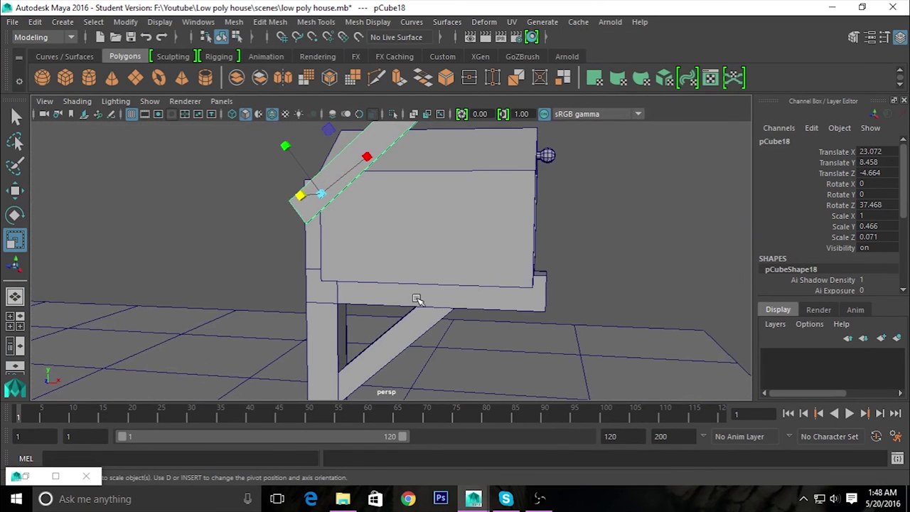
alt+drag(423, 303, 506, 334)
alt+right_drag(505, 334, 432, 256)
mouse_move(432, 256)
mouse_down()
mouse_move(419, 263)
mouse_move(435, 255)
mouse_up()
Slide the board along the mailbox side and tilt it to Rotate Z 104.6 as a raised flag.
key(w)
mouse_move(425, 293)
mouse_down()
mouse_move(487, 296)
mouse_move(462, 324)
mouse_move(306, 319)
mouse_move(425, 325)
mouse_up()
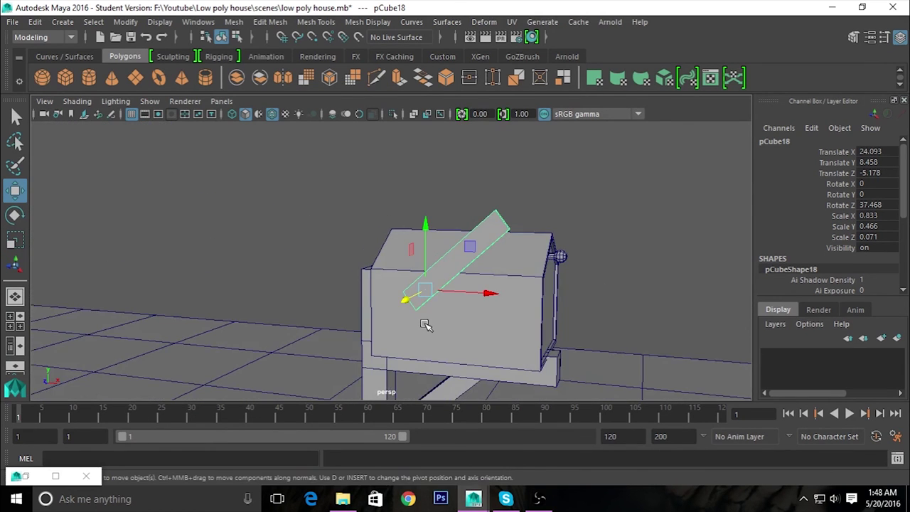
key(e)
mouse_move(447, 238)
mouse_down()
mouse_move(398, 212)
mouse_move(305, 200)
mouse_move(340, 210)
mouse_up()
mouse_move(340, 211)
alt+right_down()
mouse_move(436, 274)
mouse_move(509, 367)
alt+right_up()
mouse_move(509, 367)
alt+mouse_down()
mouse_move(379, 317)
mouse_move(307, 179)
alt+mouse_up()
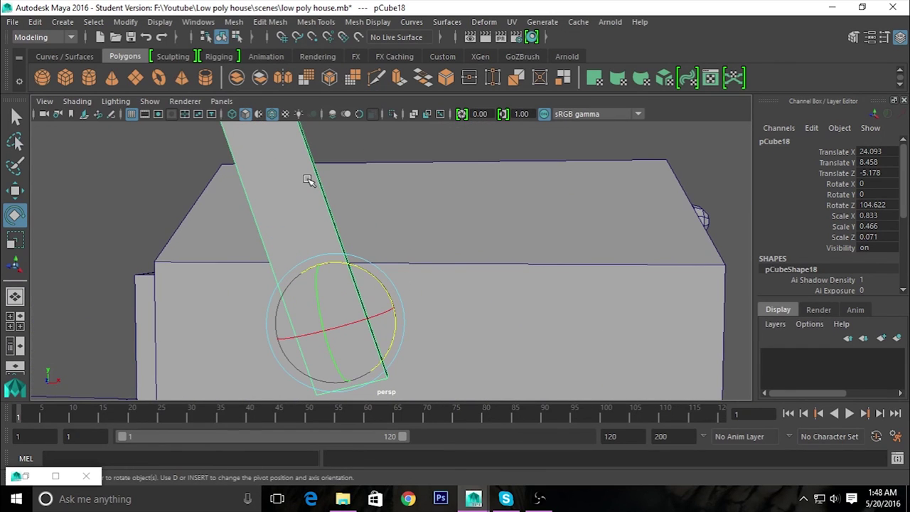
mouse_move(378, 238)
alt+right_down()
mouse_move(477, 284)
mouse_move(294, 260)
alt+right_up()
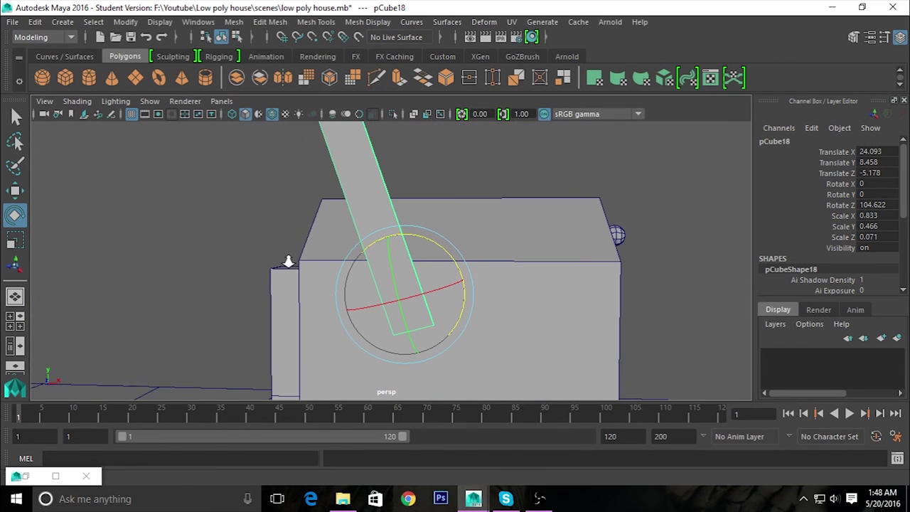
right_click(370, 195)
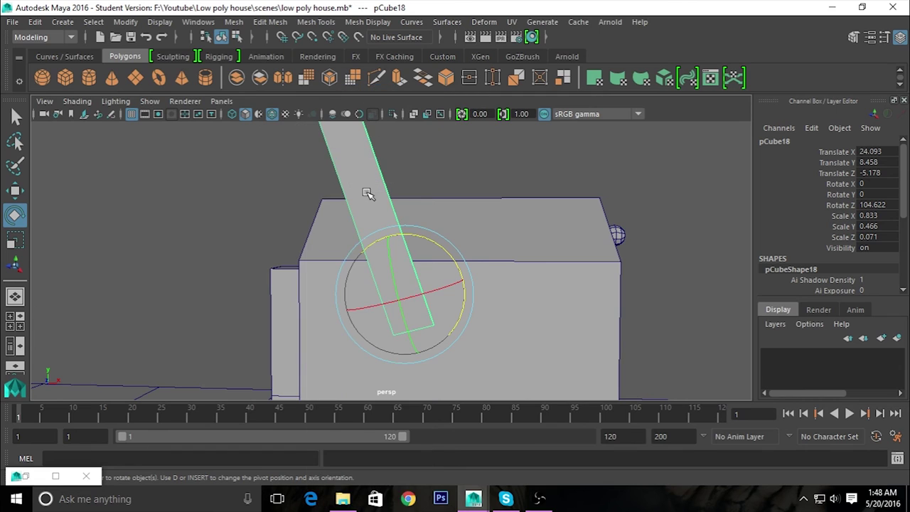
Insert an edge loop across the flag board, redoing a misplaced first attempt.
shift+right_click(365, 192)
click(302, 206)
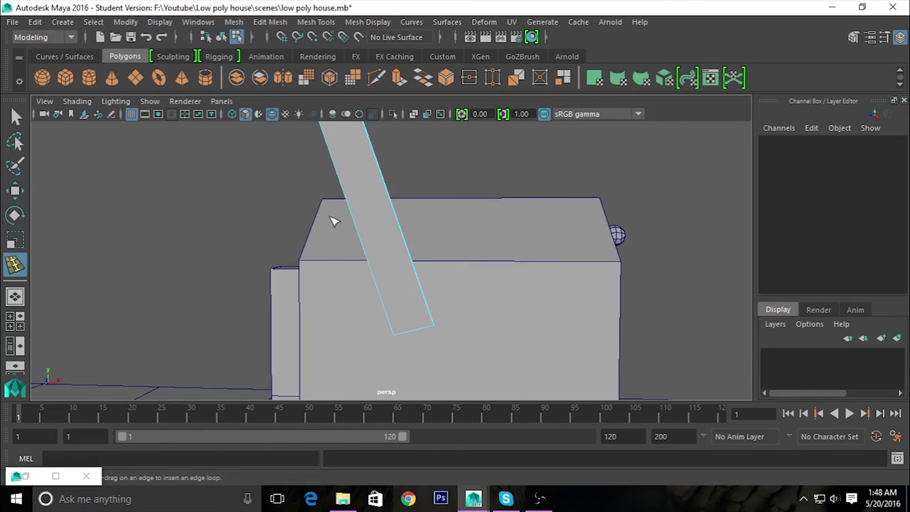
mouse_move(405, 254)
mouse_down()
mouse_move(407, 243)
mouse_move(375, 264)
mouse_move(404, 309)
mouse_move(423, 265)
mouse_up()
click(402, 240)
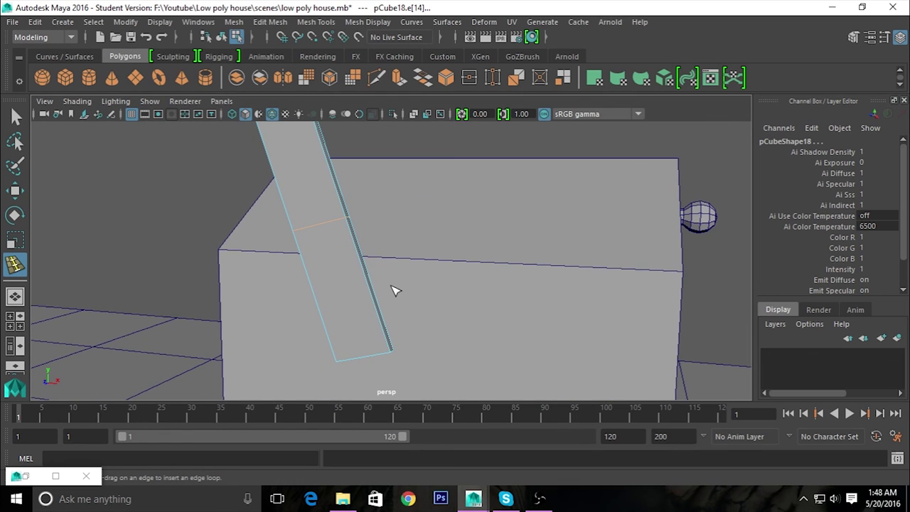
key(ctrl+z)
drag(365, 281, 360, 260)
Extrude the board's lower face outward by 0.173 into a tab and return to Object Mode.
key(w)
mouse_move(349, 181)
right_down()
mouse_move(371, 261)
mouse_move(414, 274)
right_up()
click(368, 280)
drag(412, 289, 436, 287)
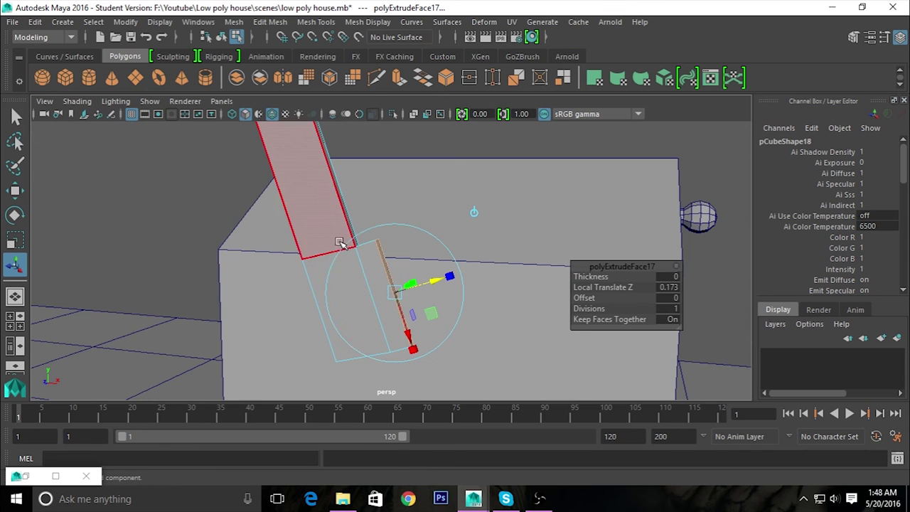
right_drag(341, 126, 419, 110)
scroll(498, 213, down, 5)
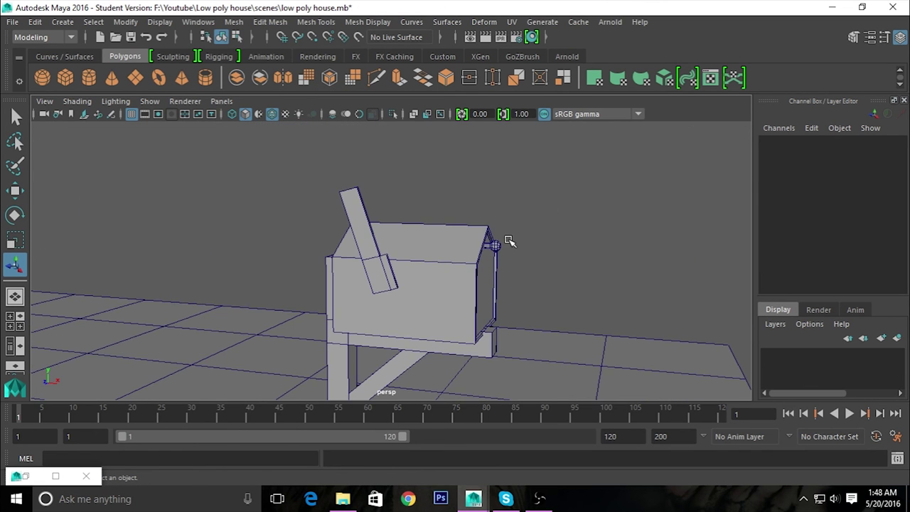
Frame the whole house and mailbox scene and save it, dismissing the Student Version notice.
scroll(505, 256, down, 3)
alt+drag(500, 282, 433, 268)
scroll(462, 280, up, 2)
scroll(483, 292, down, 5)
mouse_move(482, 291)
alt+mouse_down()
mouse_move(330, 334)
mouse_move(275, 334)
mouse_move(300, 341)
alt+mouse_up()
scroll(381, 338, up, 3)
scroll(382, 336, up, 1)
alt+drag(381, 336, 393, 334)
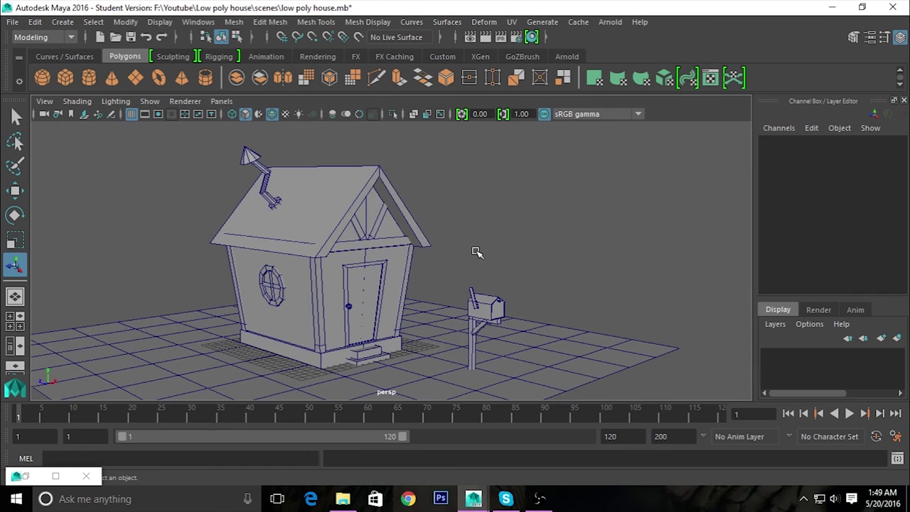
key(ctrl+s)
click(426, 261)
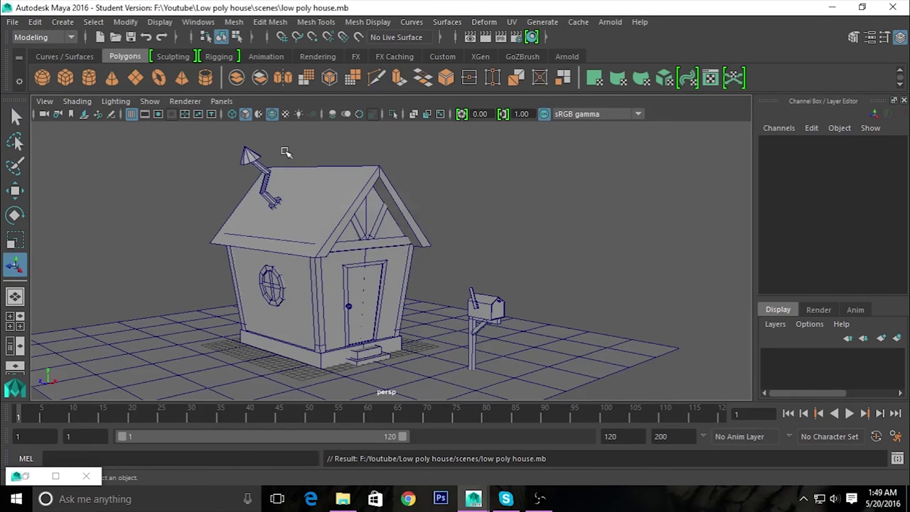
Turn off wireframe on shaded and enable Ambient Occlusion to inspect the scene.
click(272, 116)
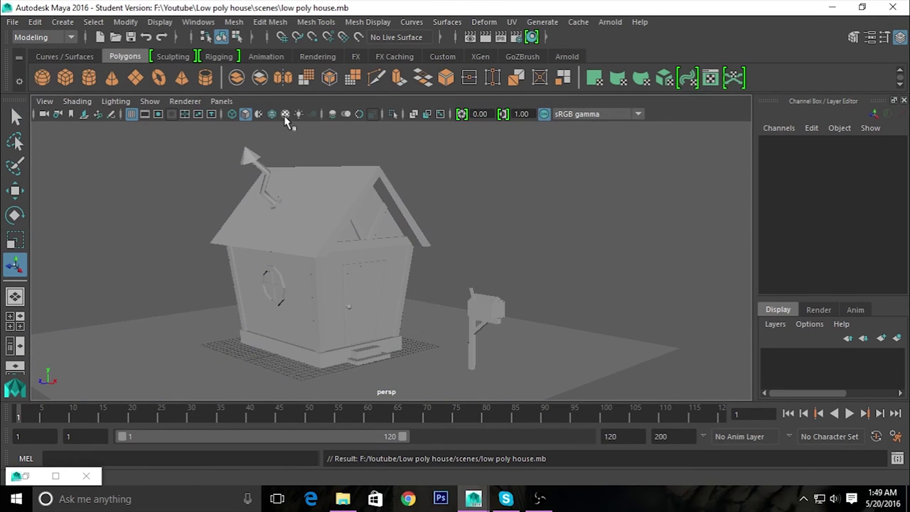
click(331, 115)
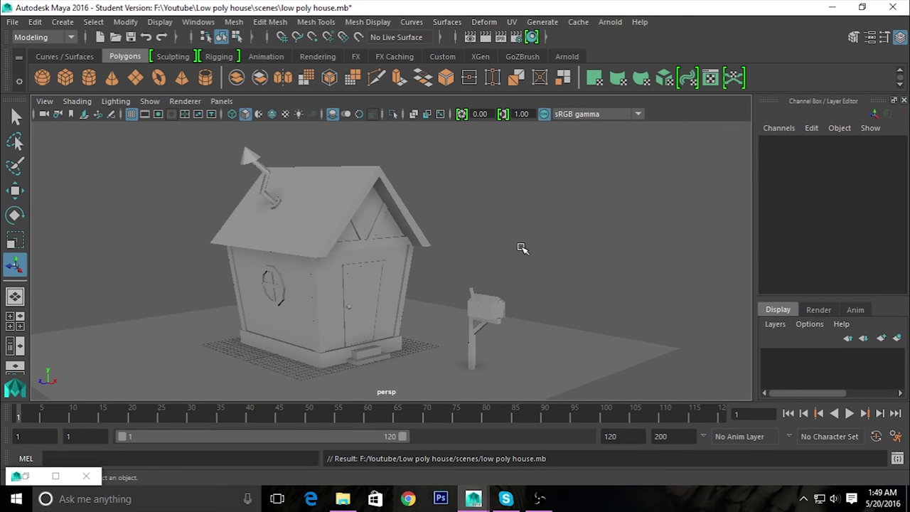
mouse_move(523, 248)
alt+mouse_down()
mouse_move(534, 240)
mouse_move(575, 244)
mouse_move(544, 241)
mouse_move(559, 235)
mouse_move(553, 254)
mouse_move(545, 250)
mouse_move(594, 291)
mouse_move(558, 251)
mouse_move(565, 264)
mouse_move(583, 258)
mouse_move(529, 256)
mouse_move(536, 278)
mouse_move(521, 284)
mouse_move(484, 270)
mouse_move(501, 264)
alt+mouse_up()
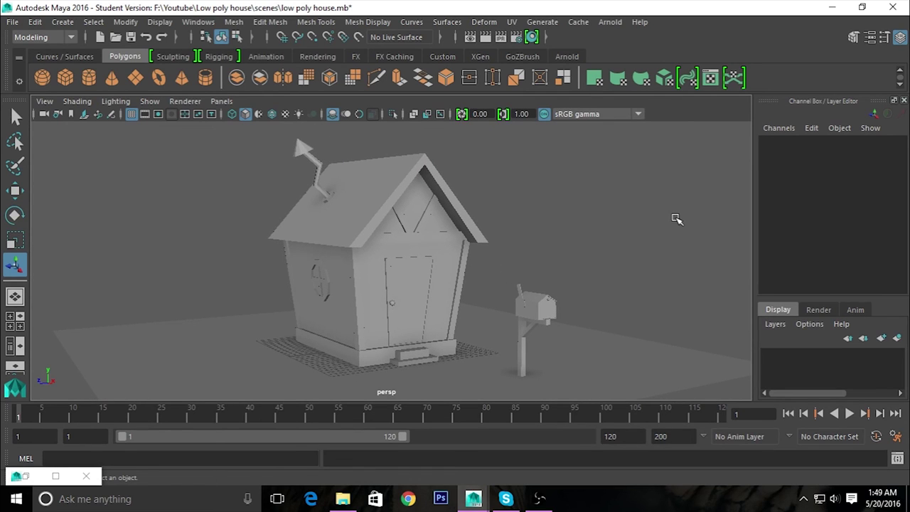